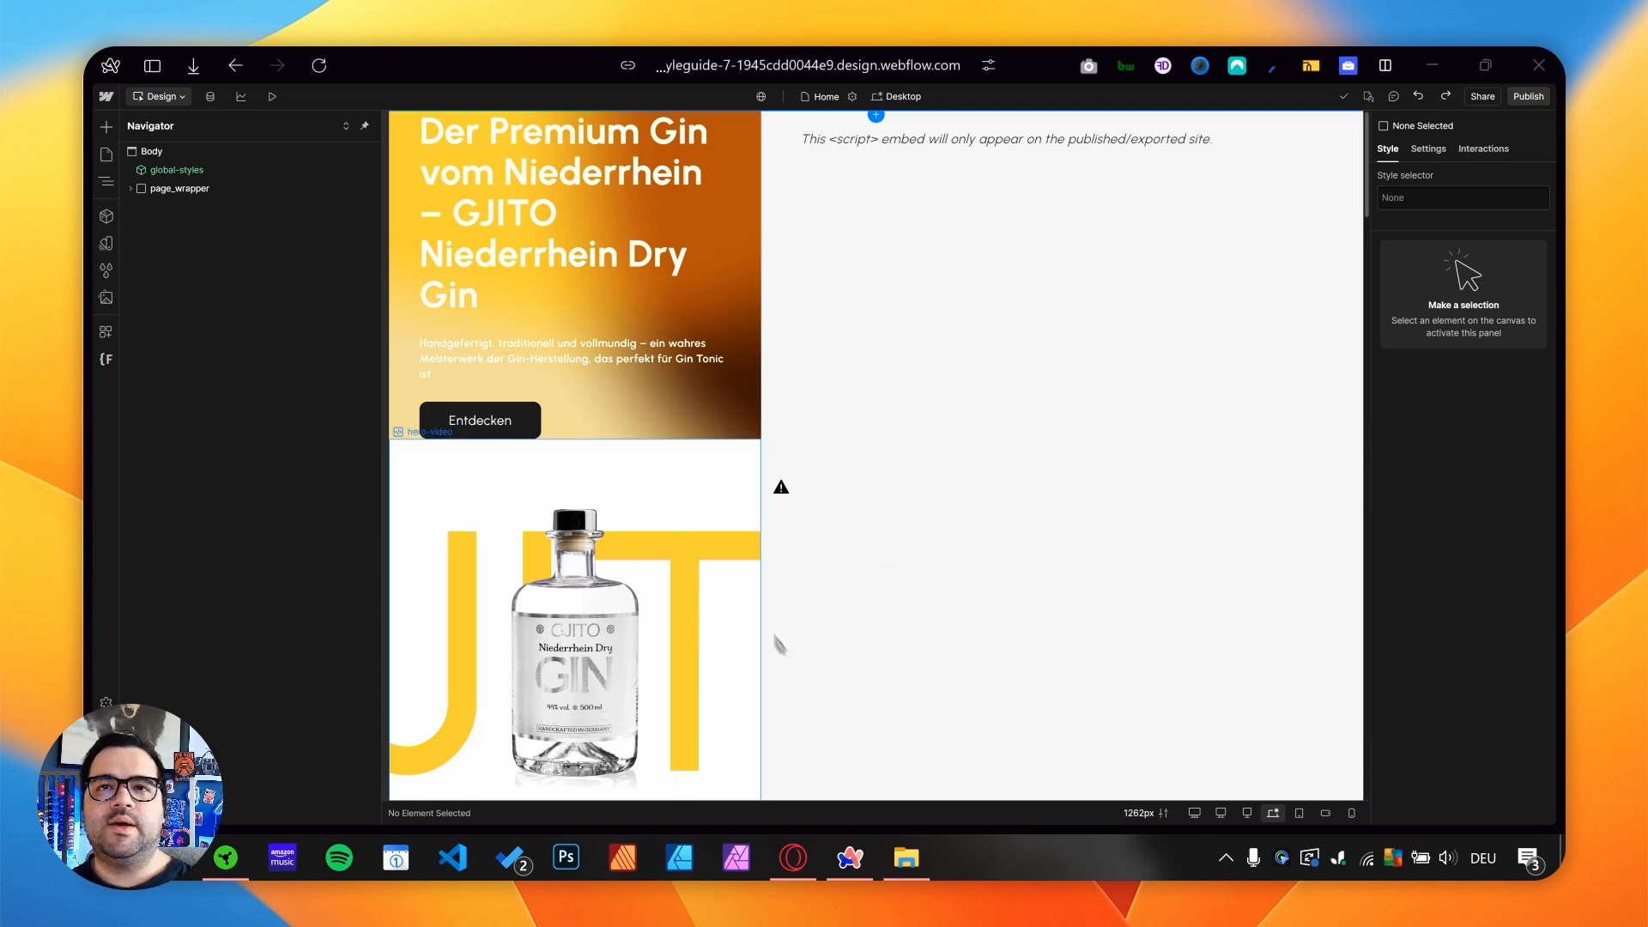
- Add a div block at the end of page_main and give it the class "form"
scroll(754, 480, "down", 10)
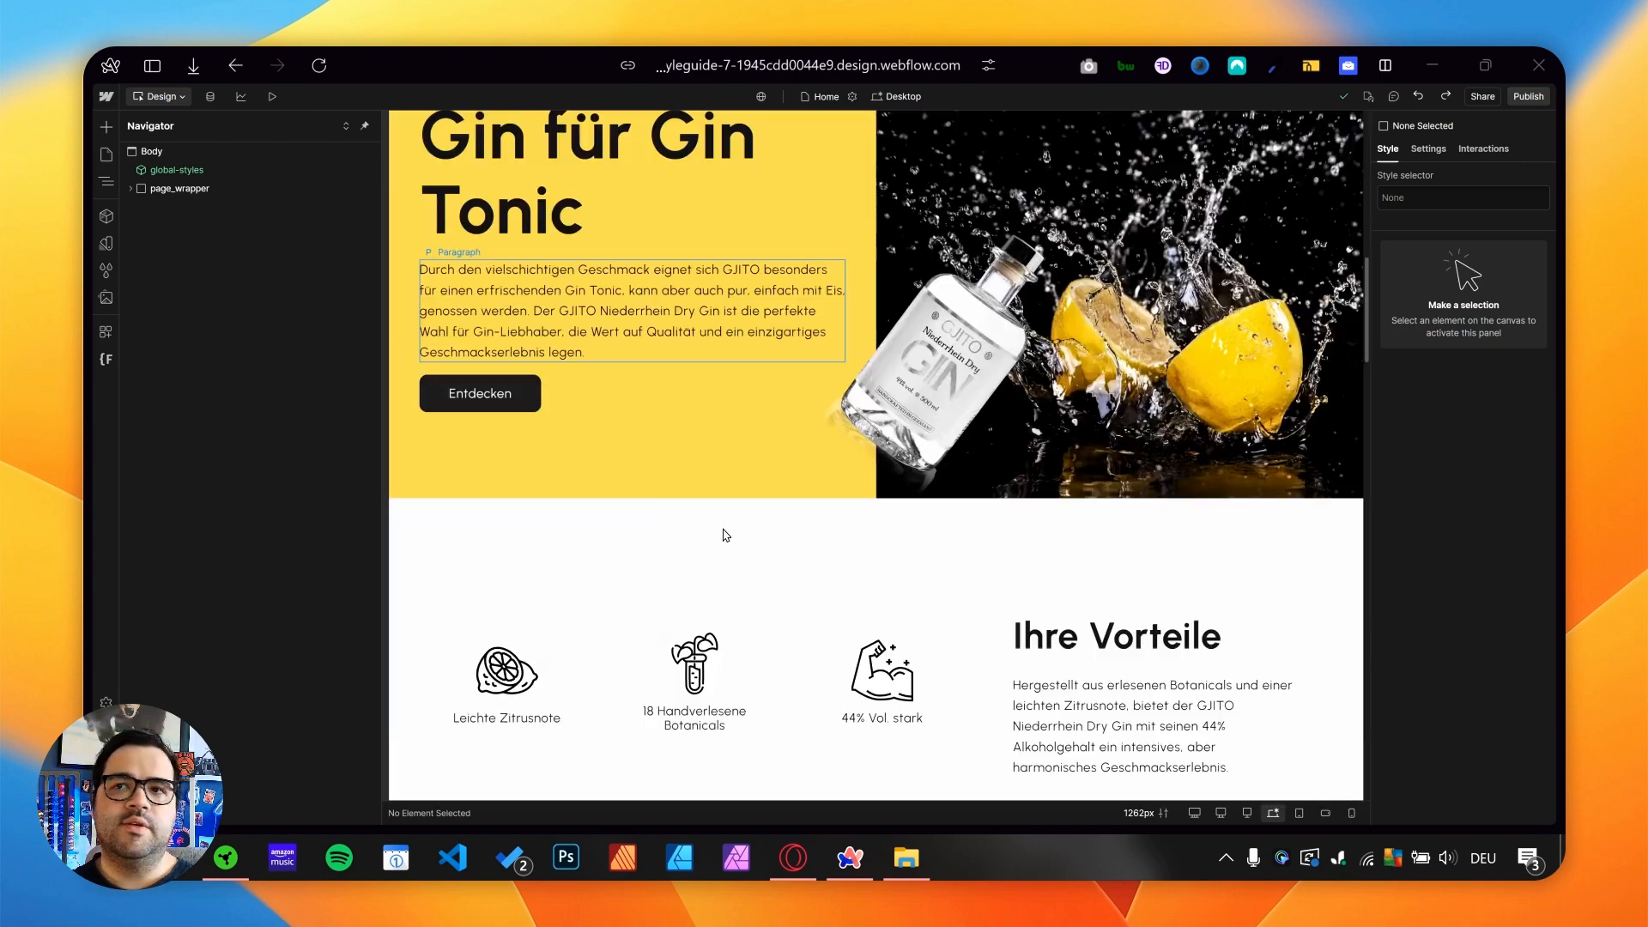
scroll(739, 574, "down", 15)
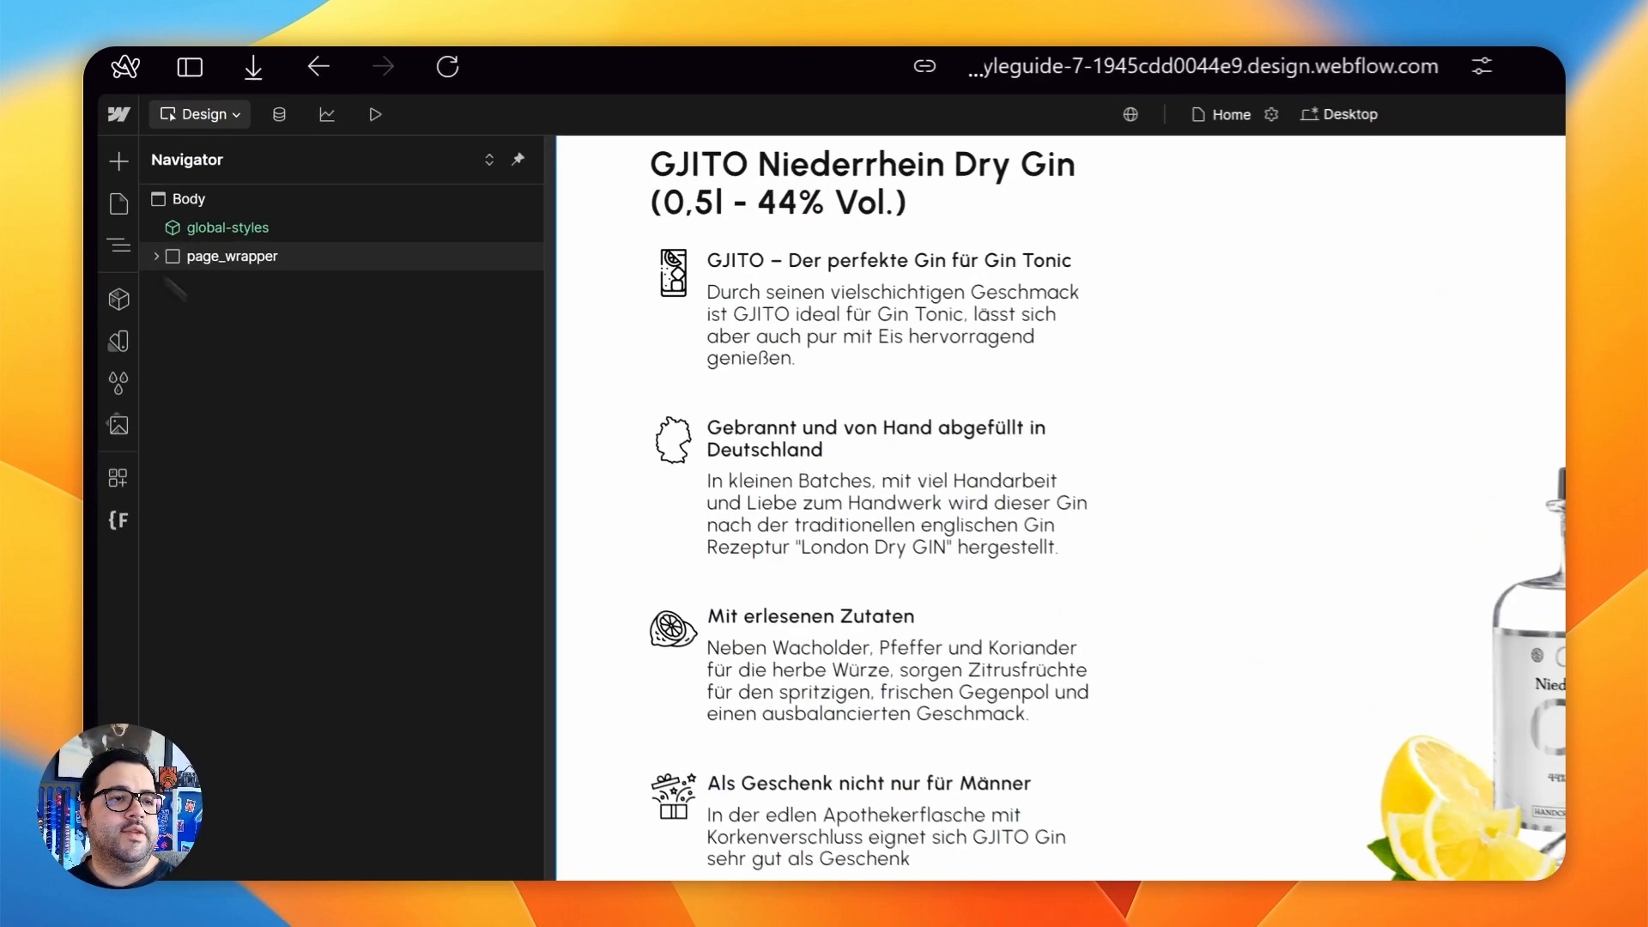
left_click(130, 188)
left_click(139, 207)
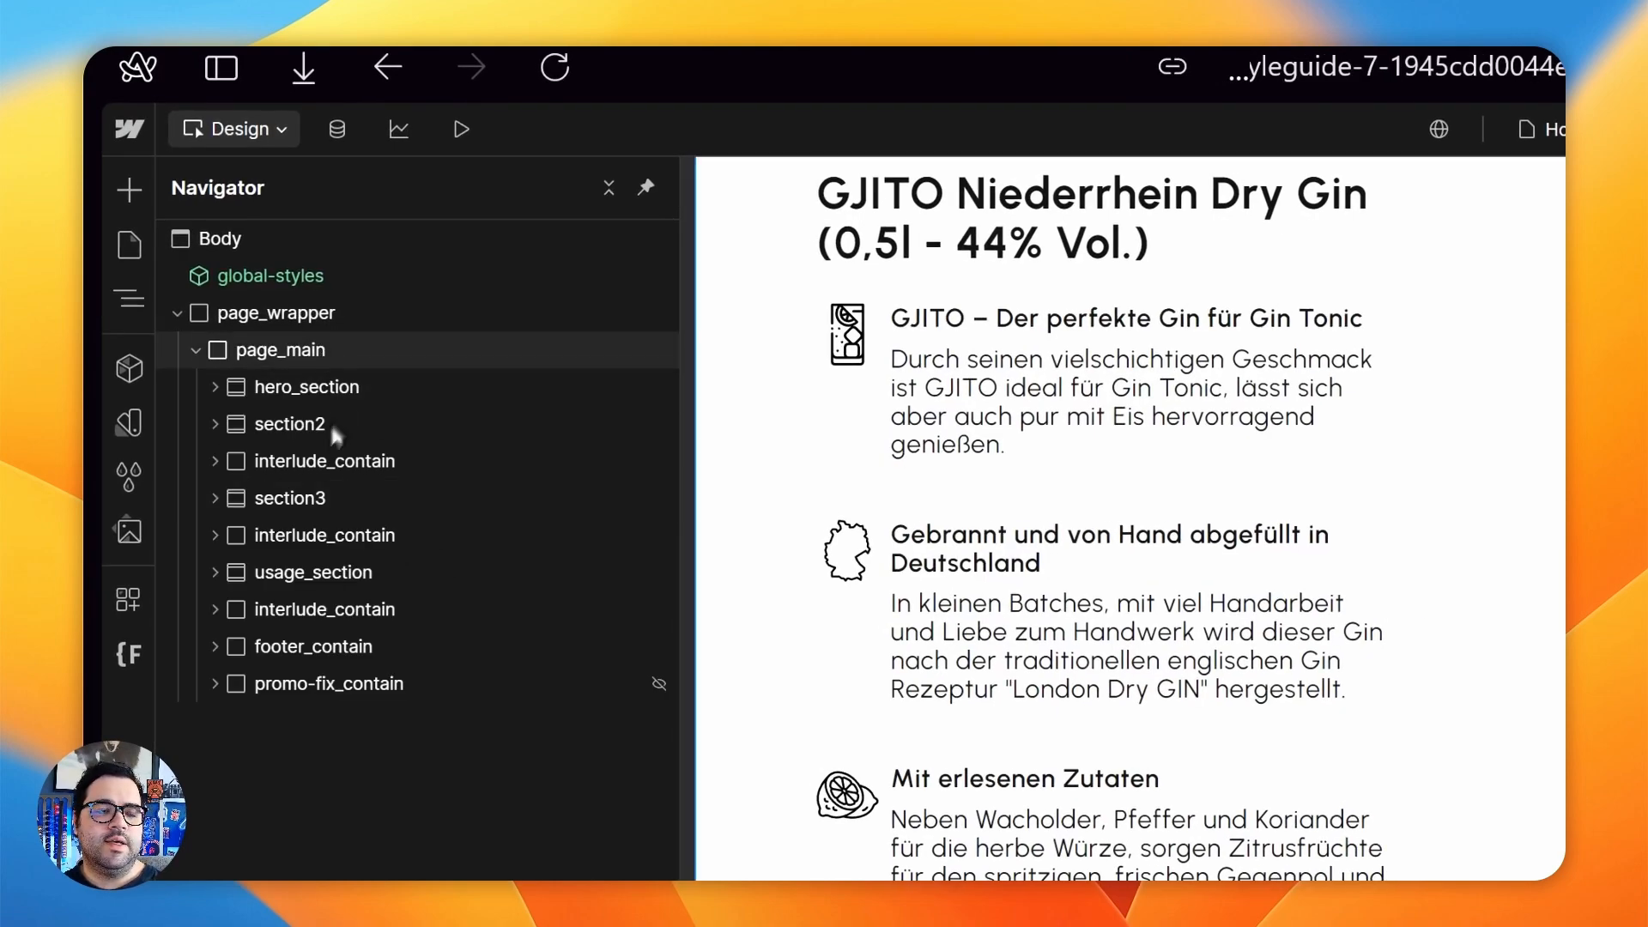
left_click(287, 349)
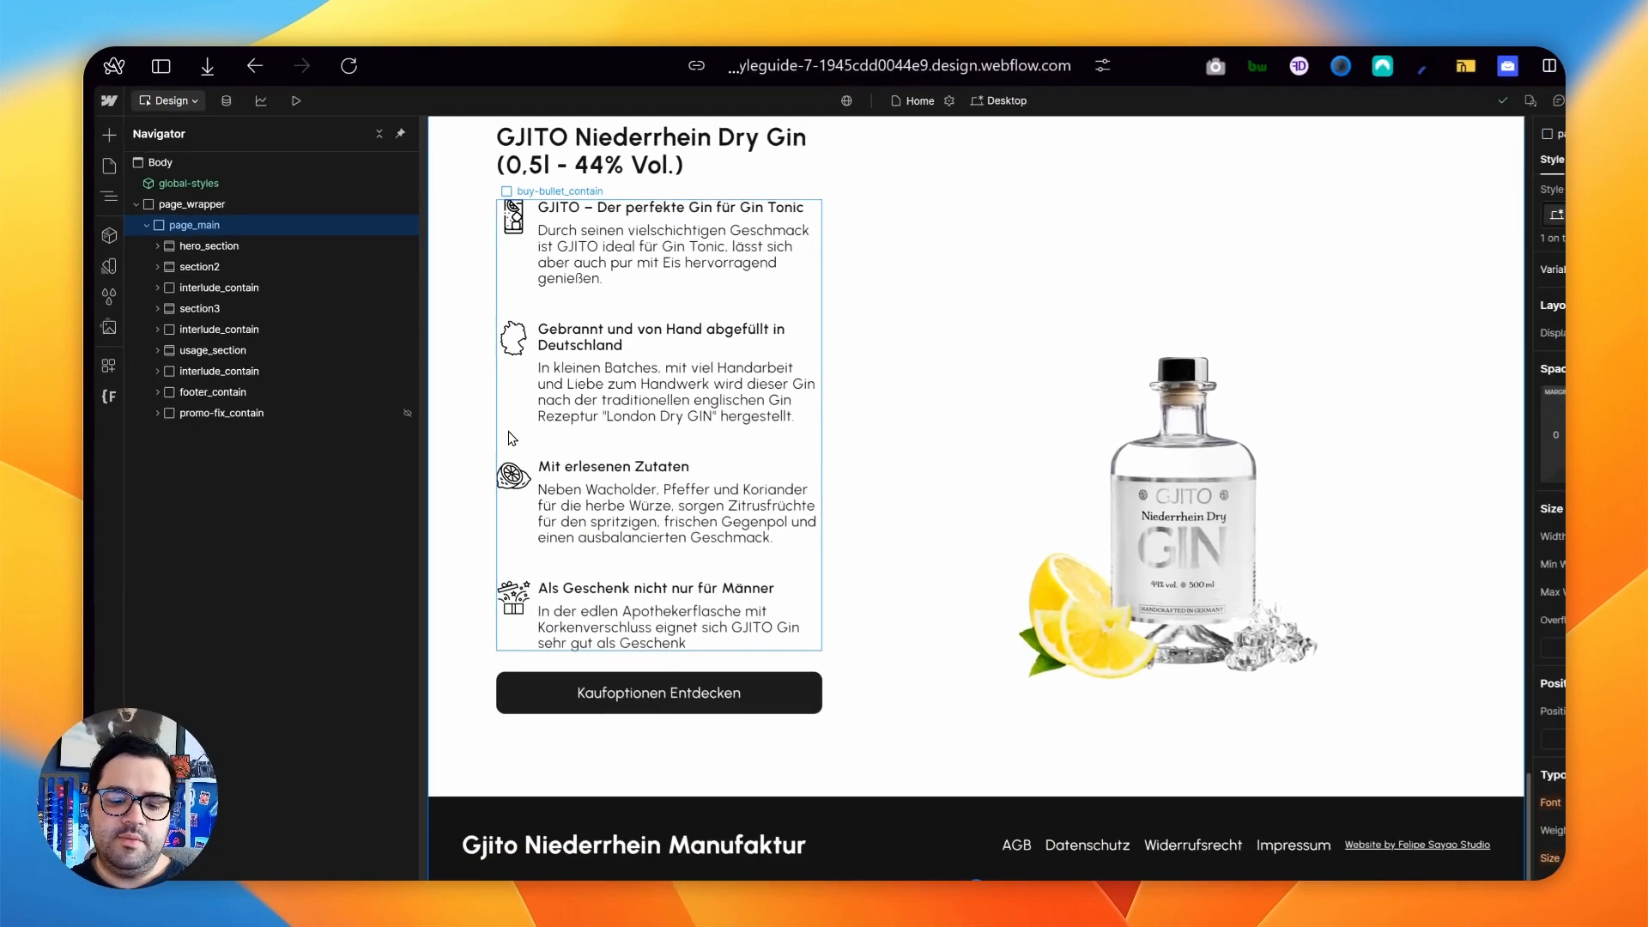
key("ctrl+k")
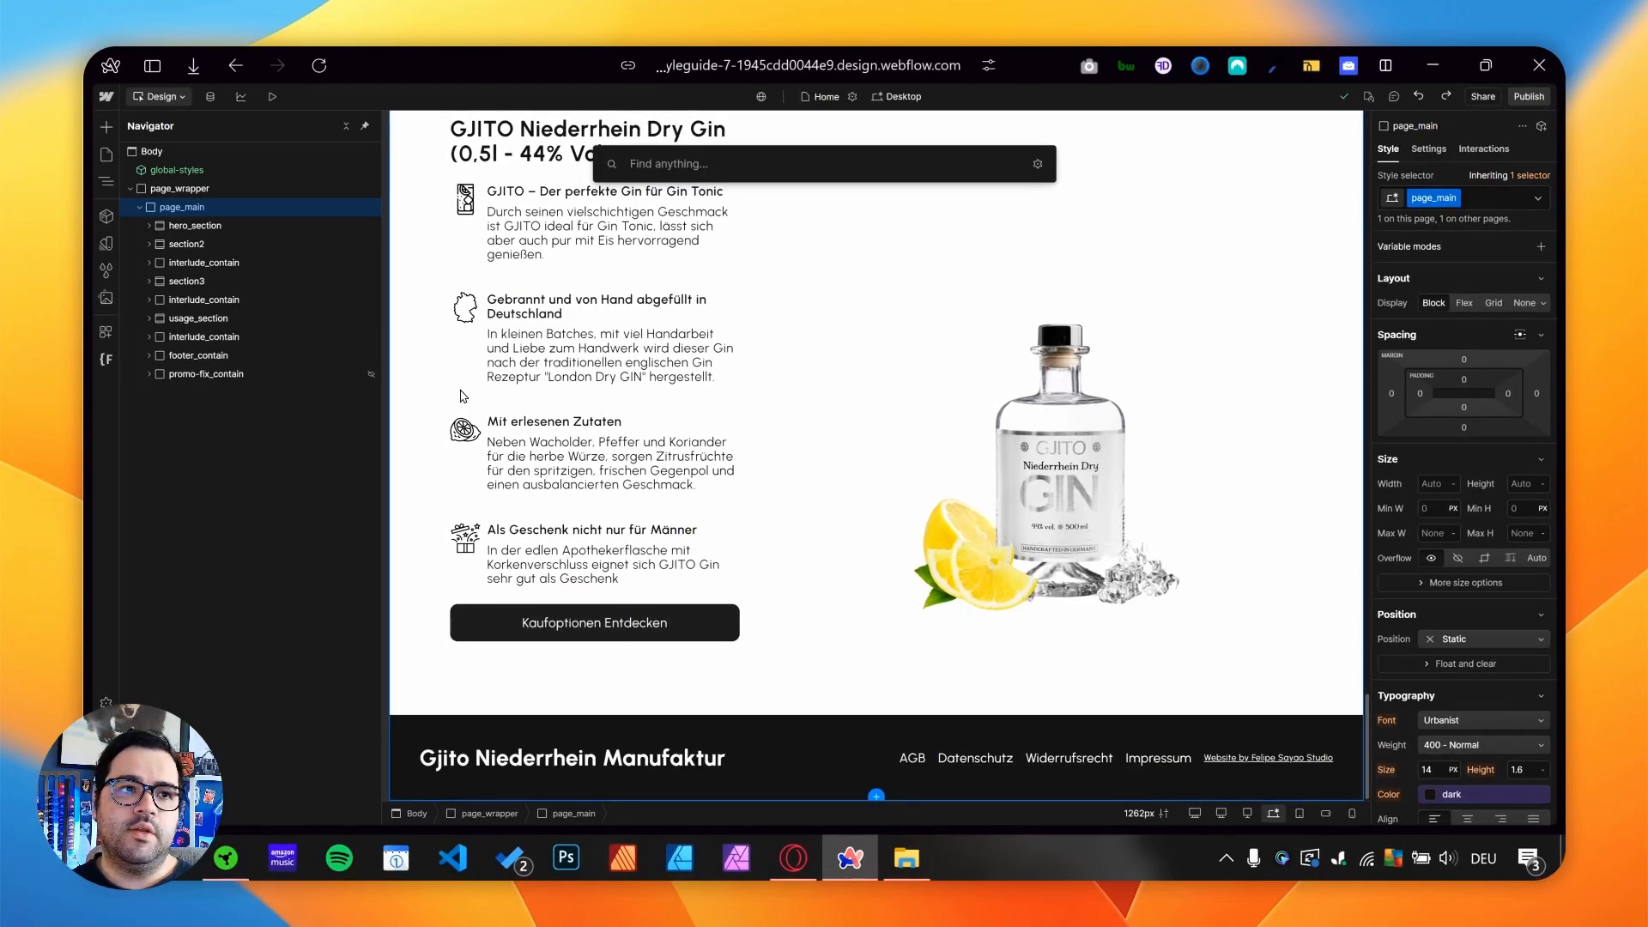
type("di")
key("Return")
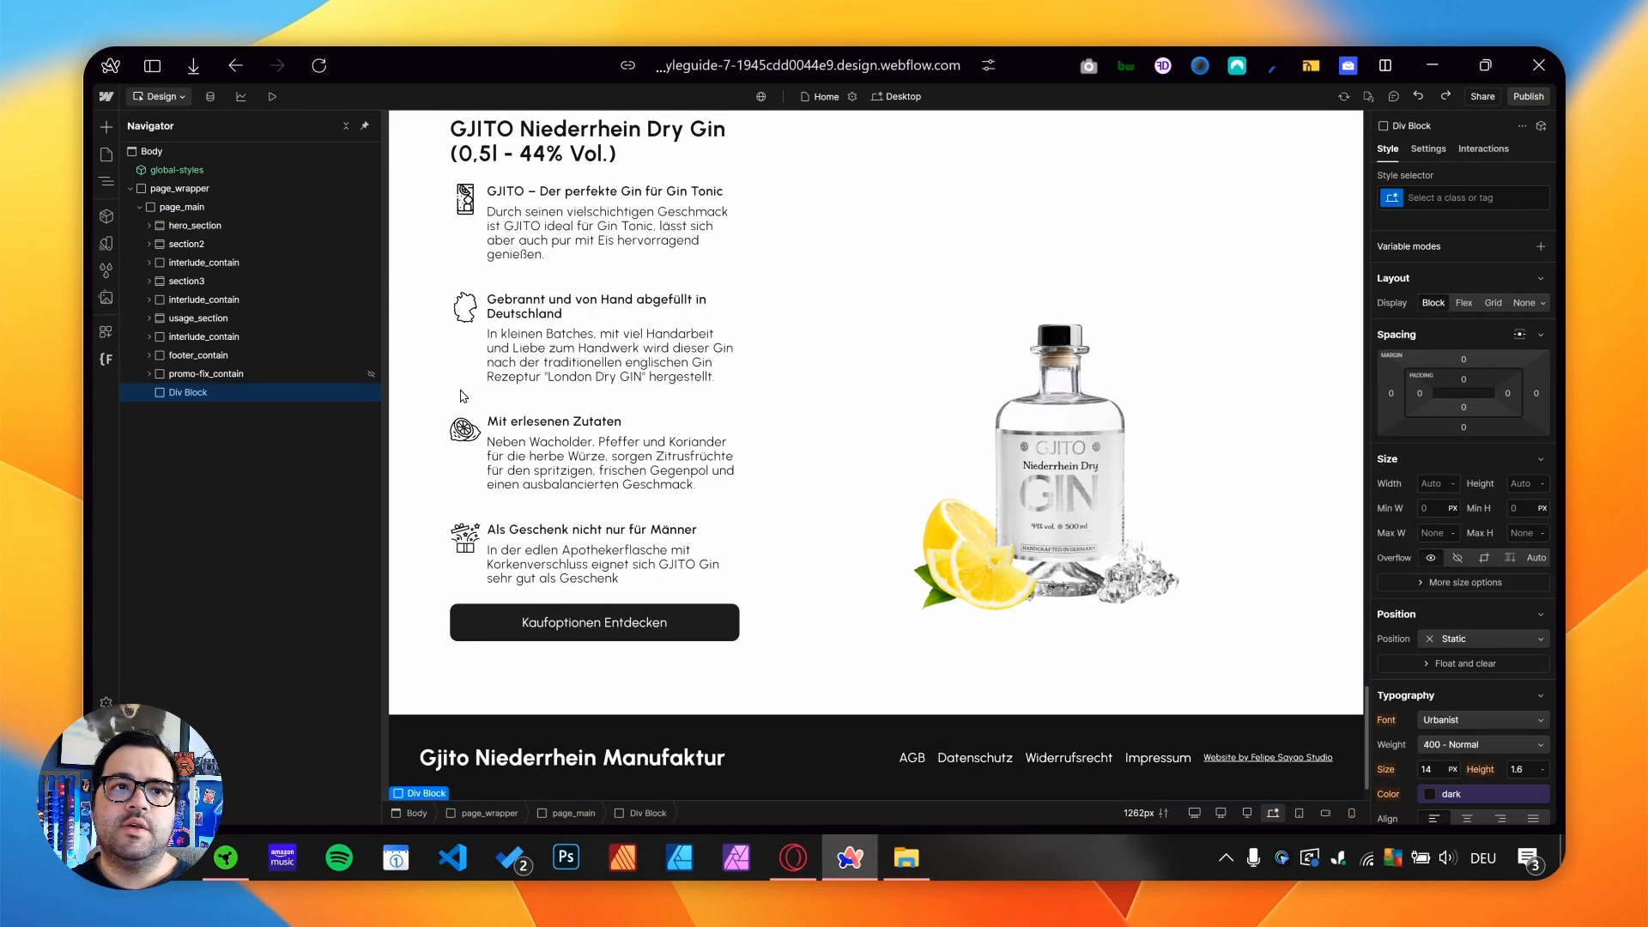
key("ctrl+Return")
type("form")
key("Return")
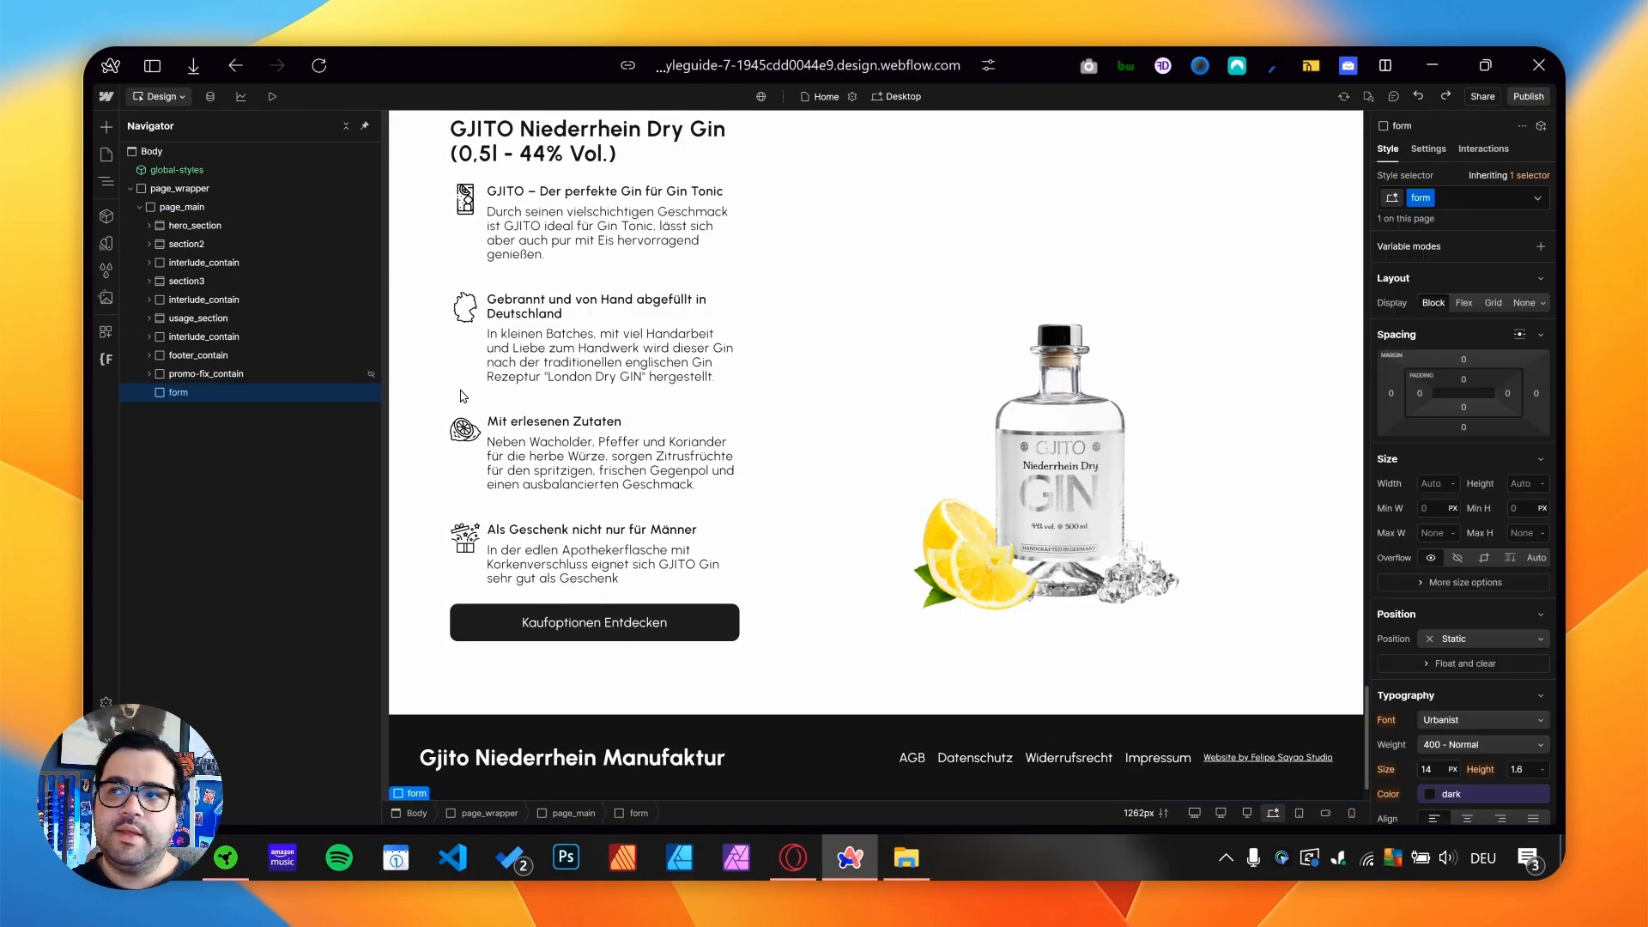
- Insert a Form Block inside the form div and name it "contact form test 04"
key("ctrl+e")
type("form")
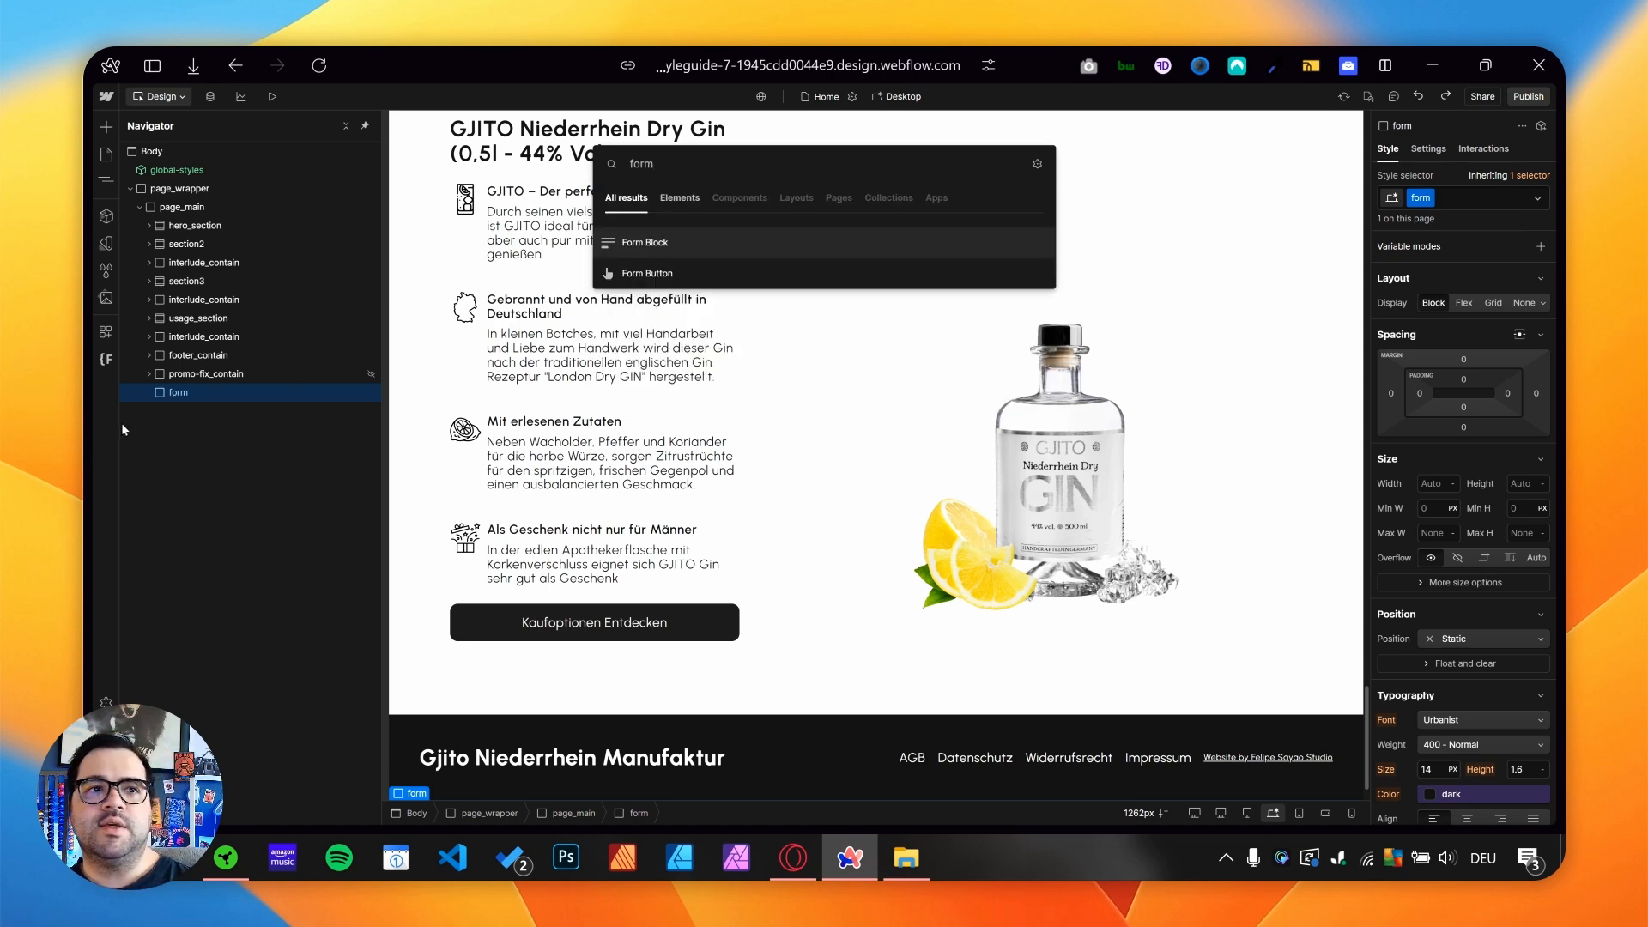
key("Return")
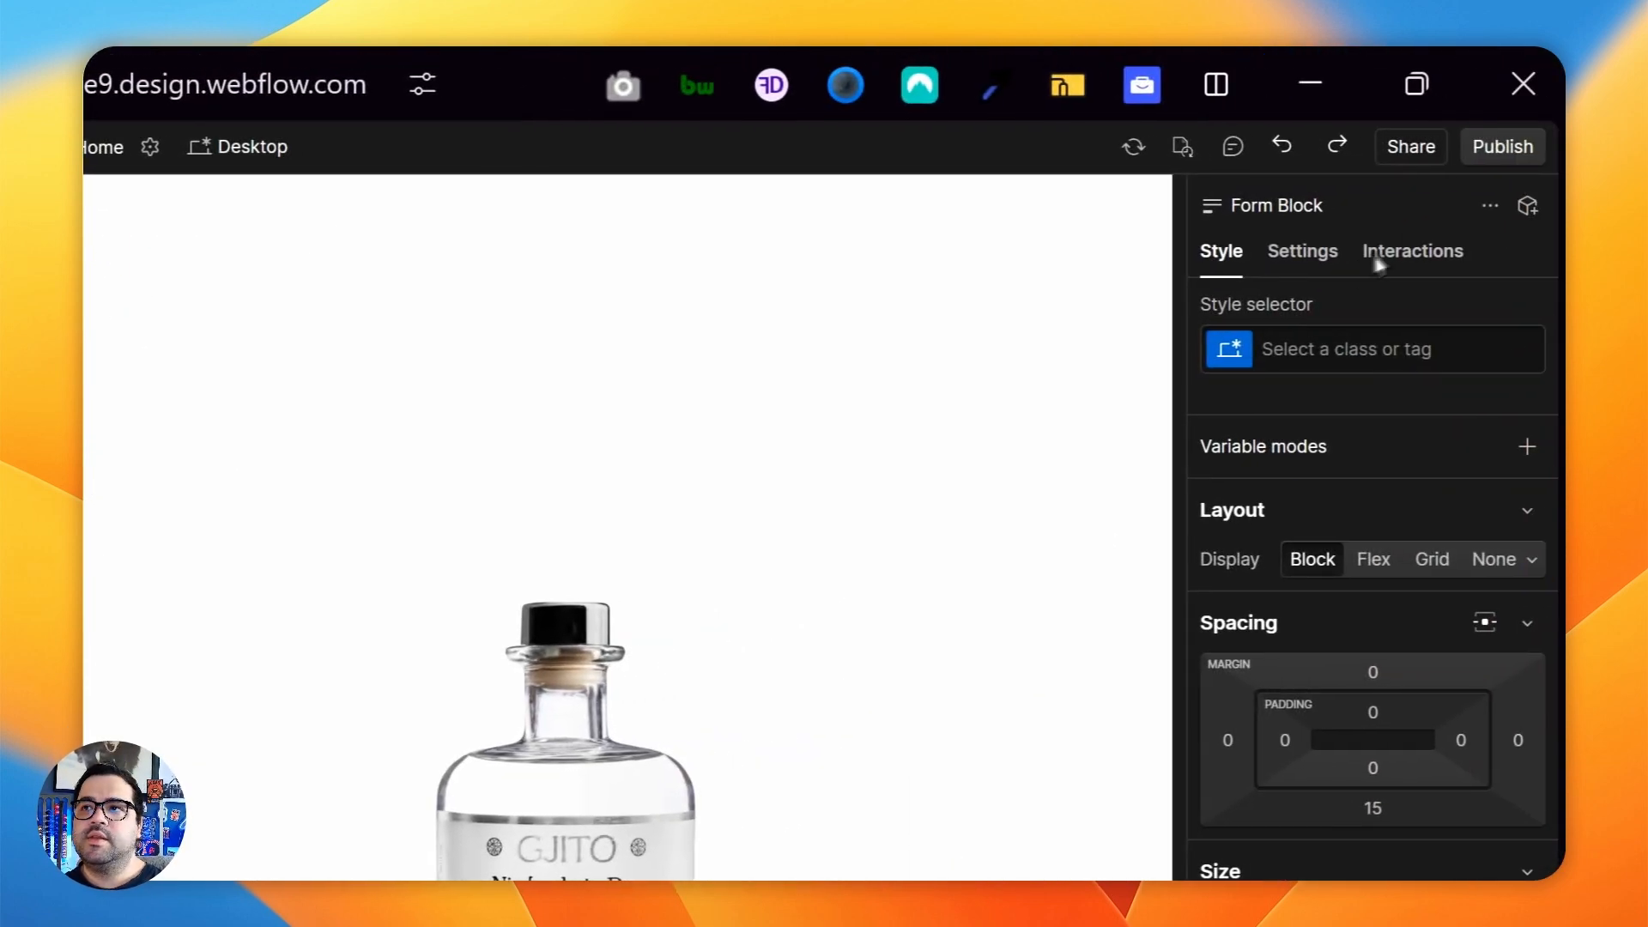
left_click(1428, 149)
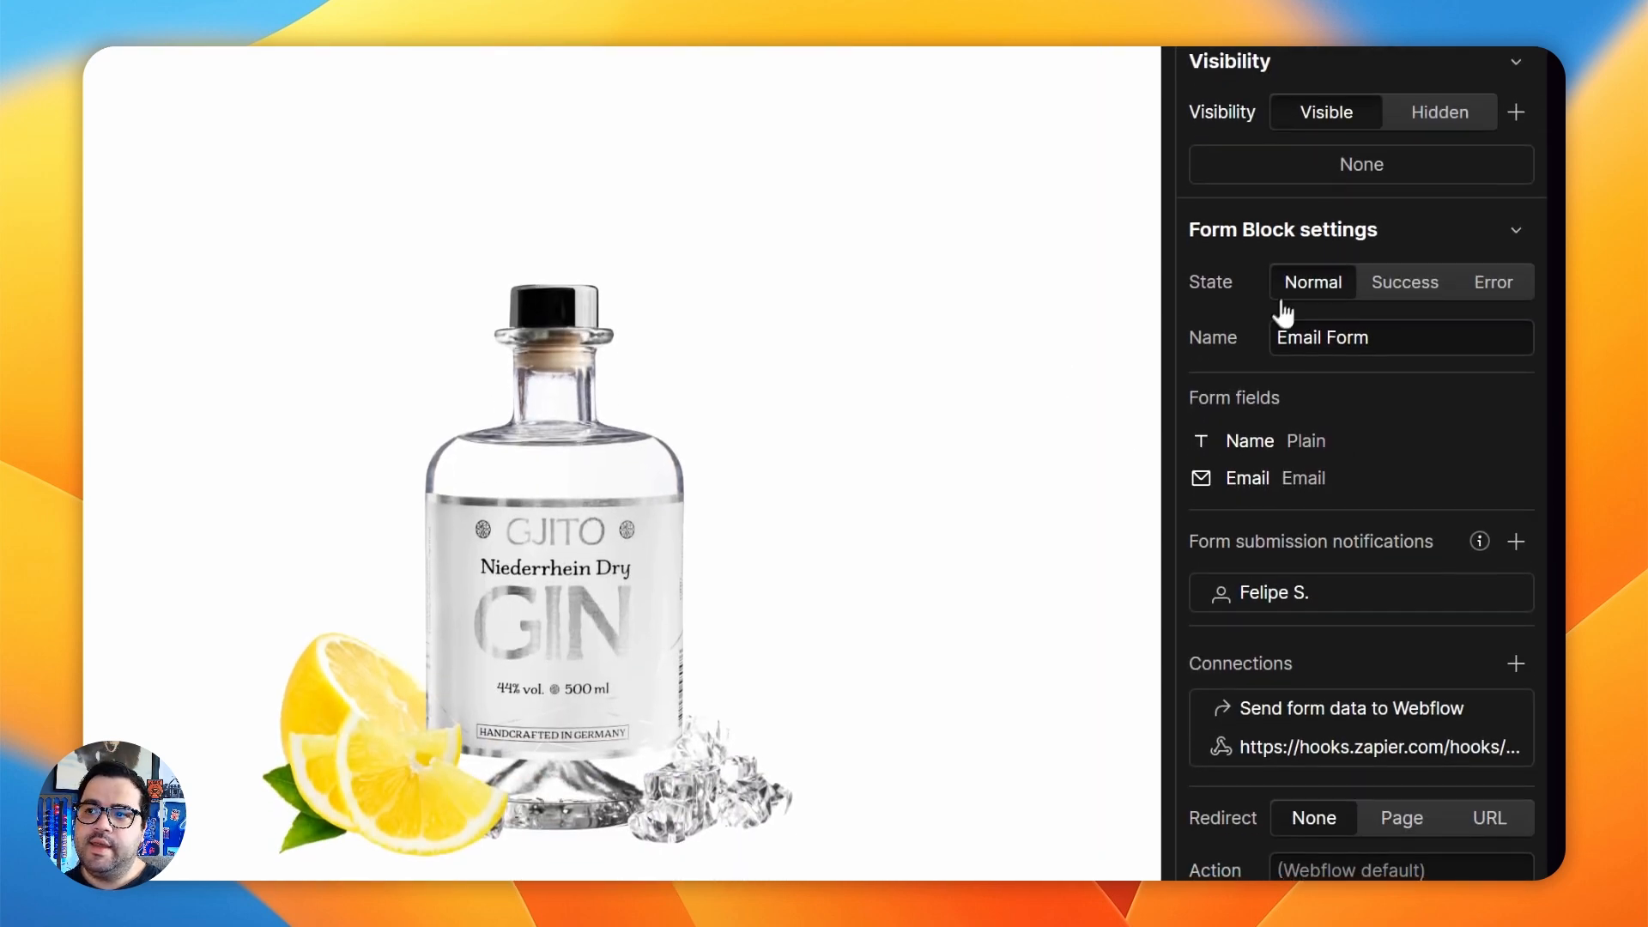
left_click(1404, 350)
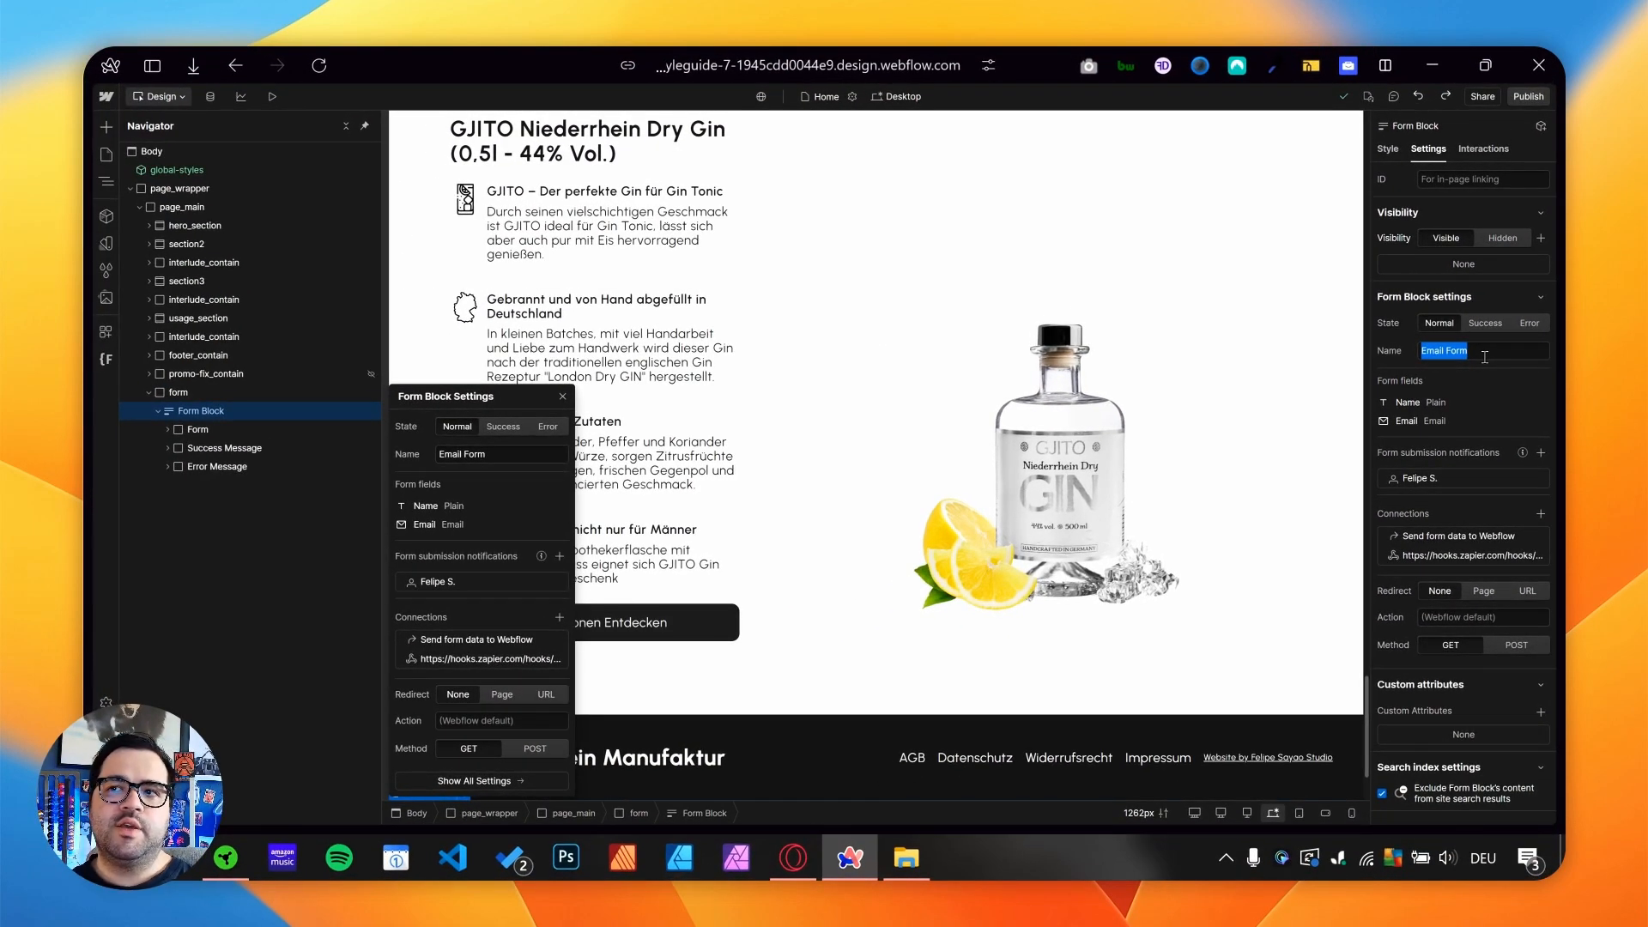
type("contact")
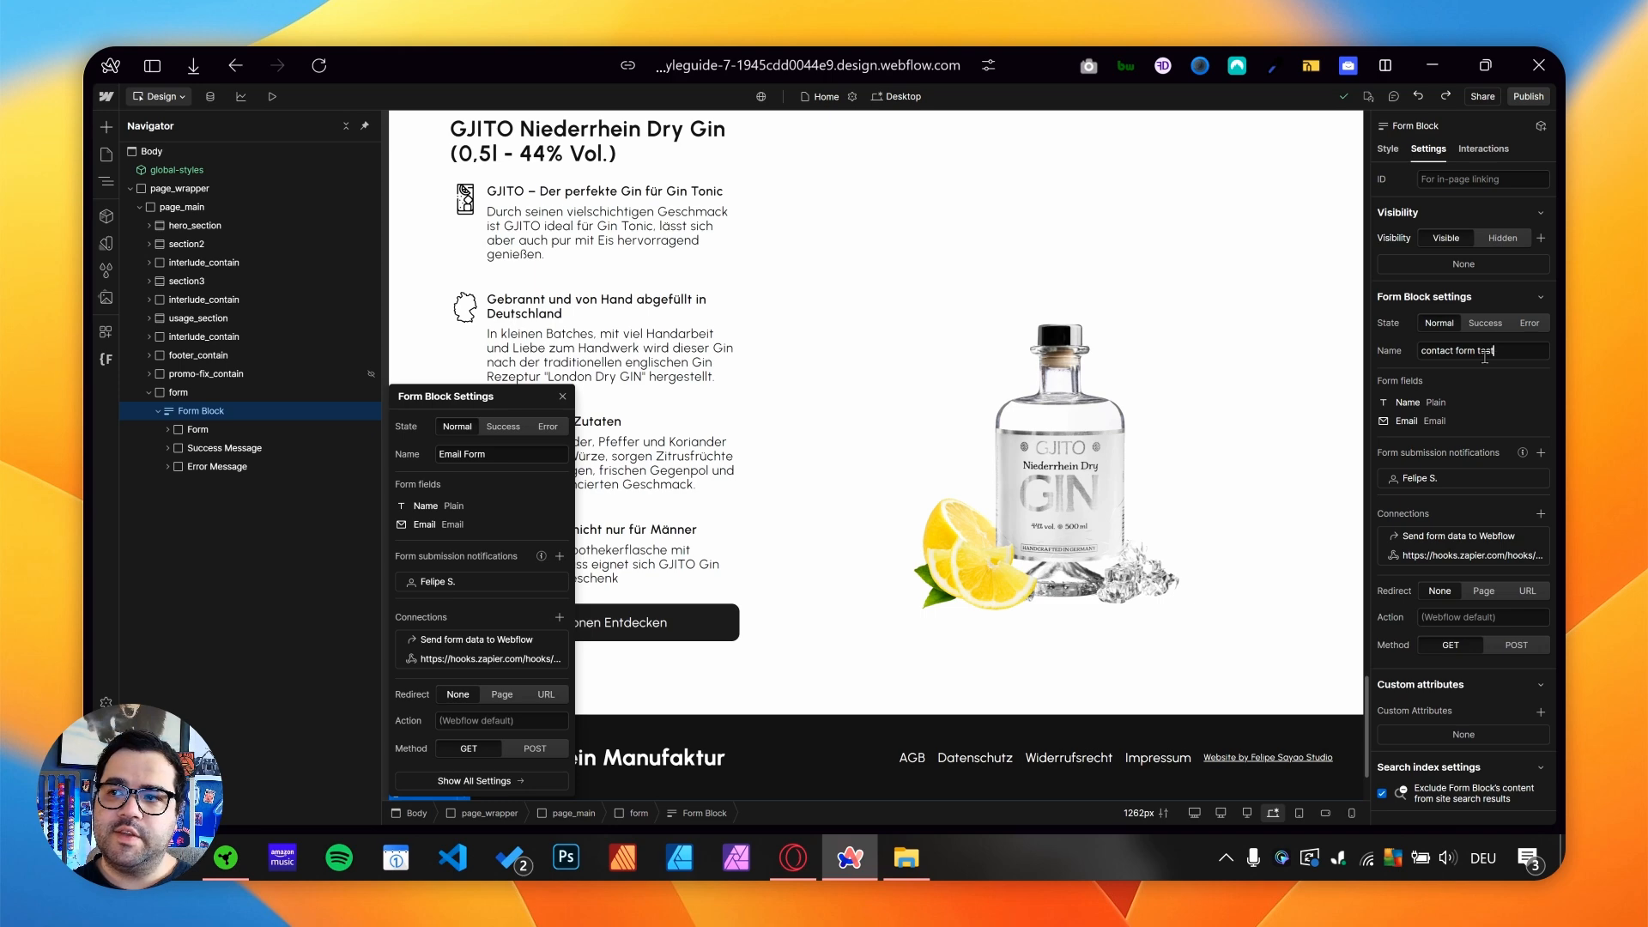
type(" form test 04")
mouse_move(1522, 453)
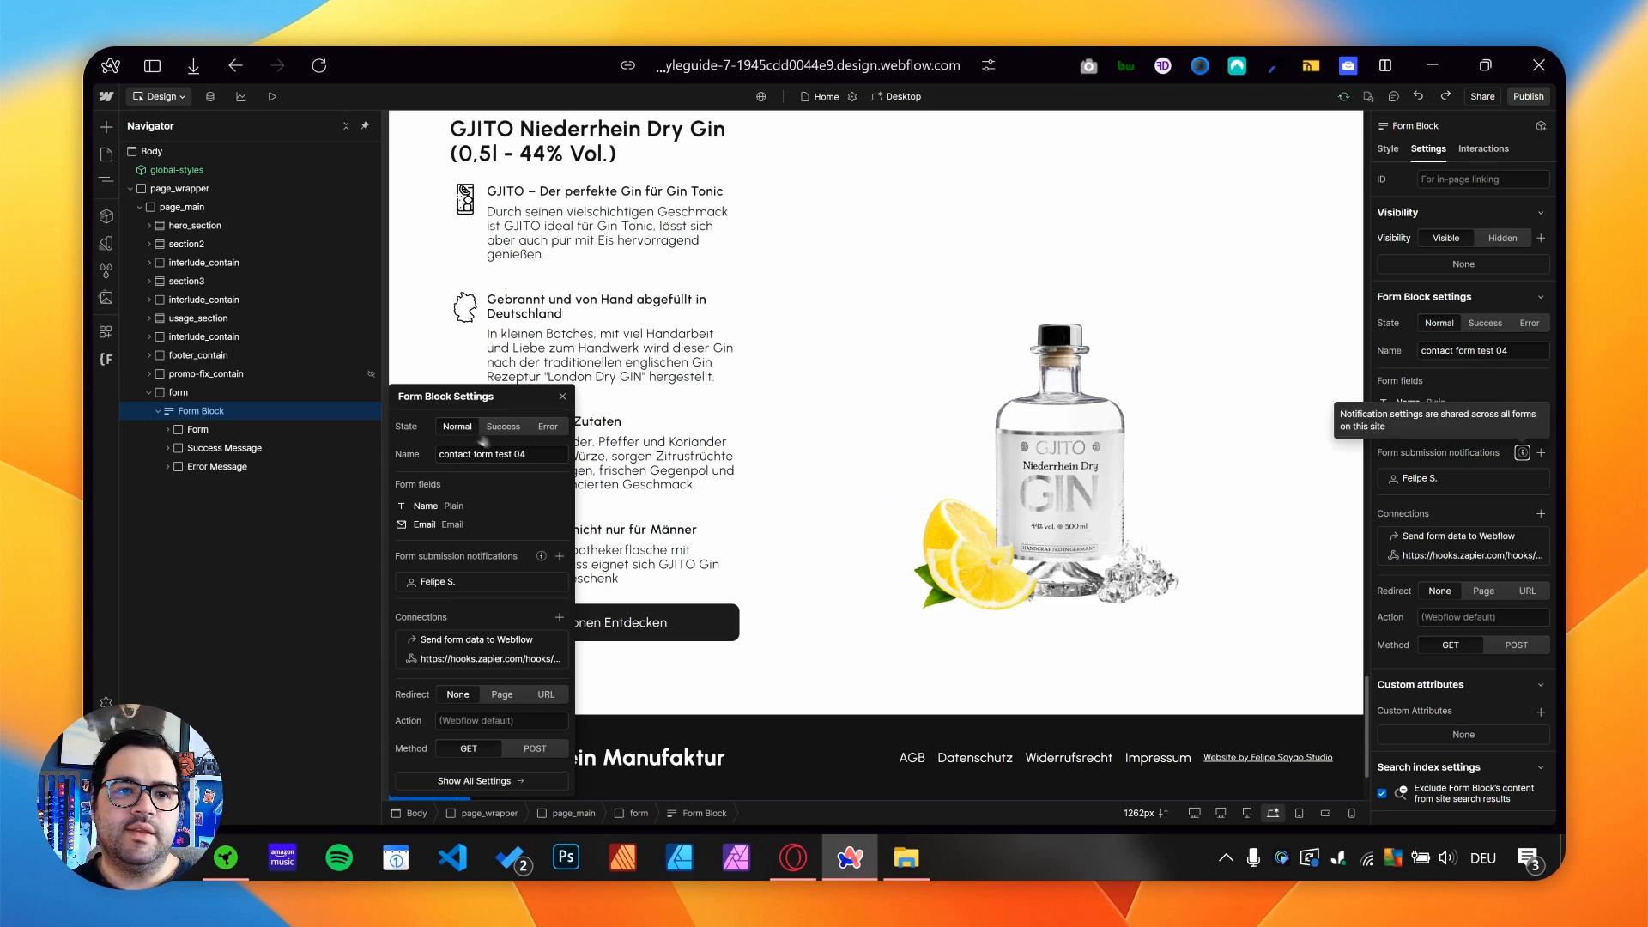
key("ctrl+a")
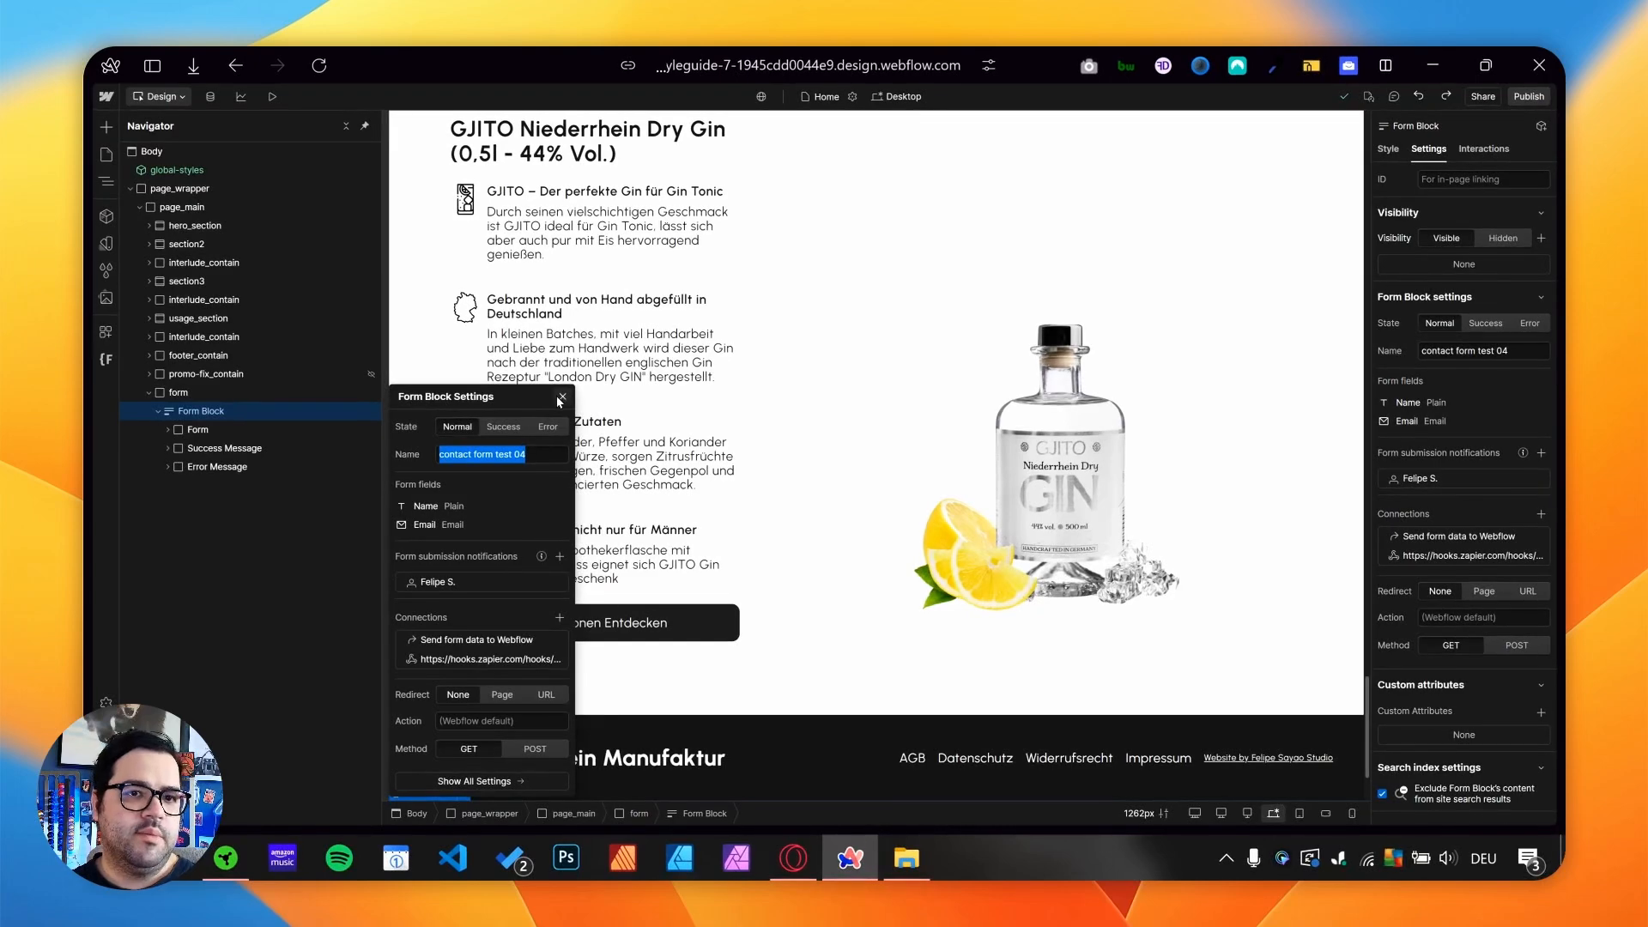
left_click(562, 397)
- Set the form div's padding to 100 px on all sides
scroll(590, 402, "down", 3)
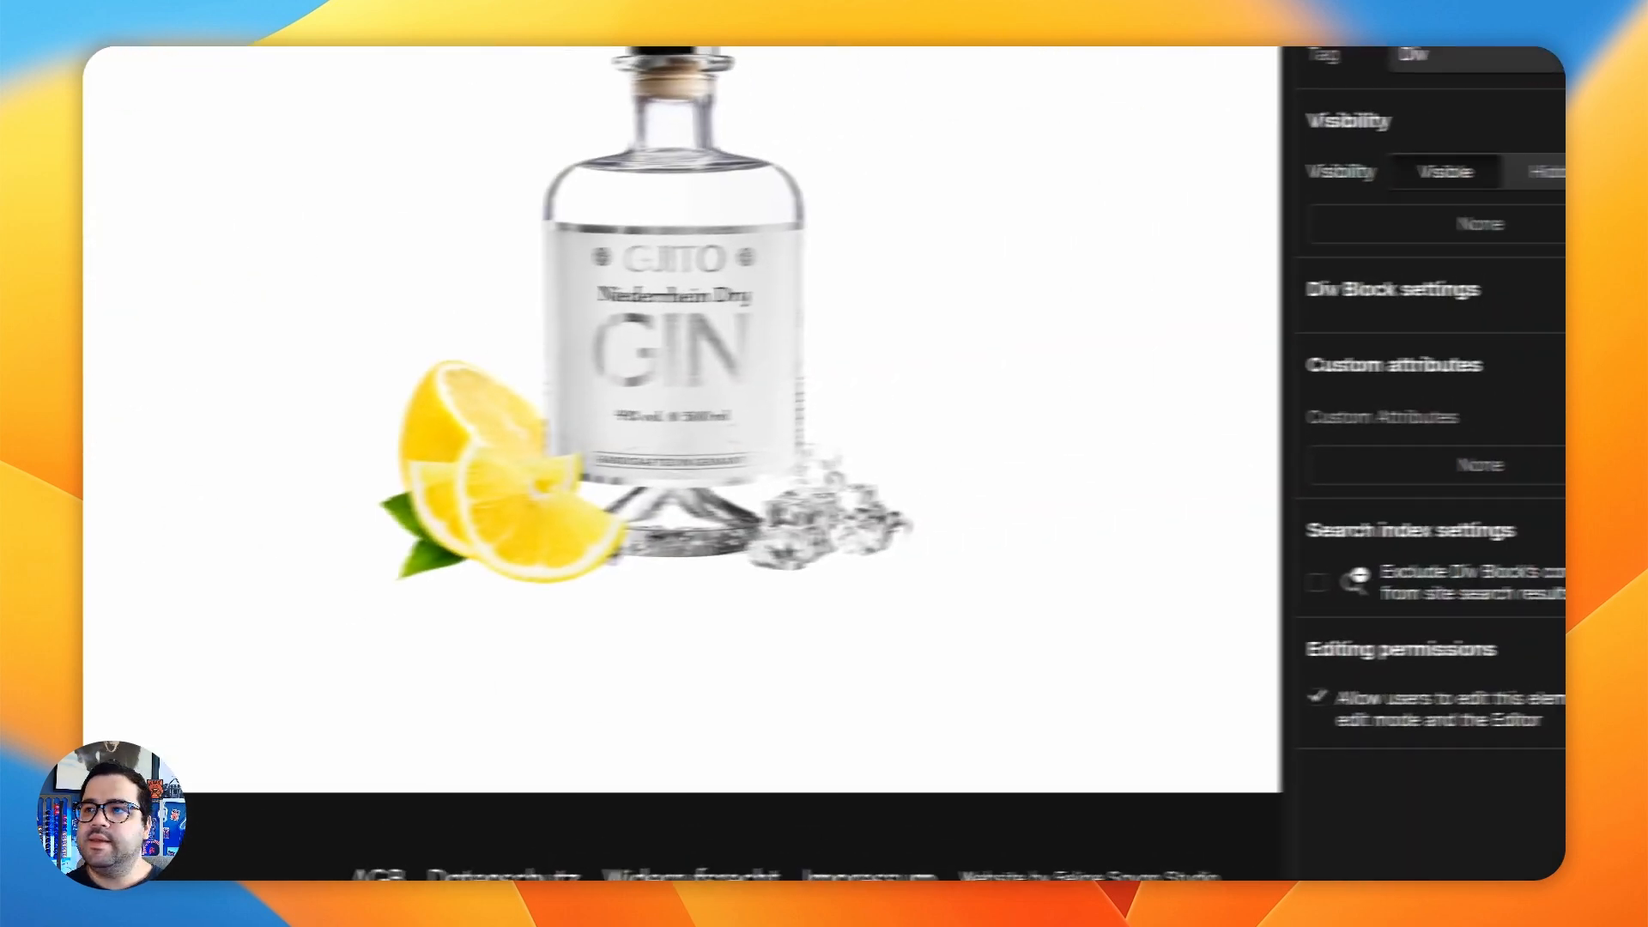
left_click(1209, 247)
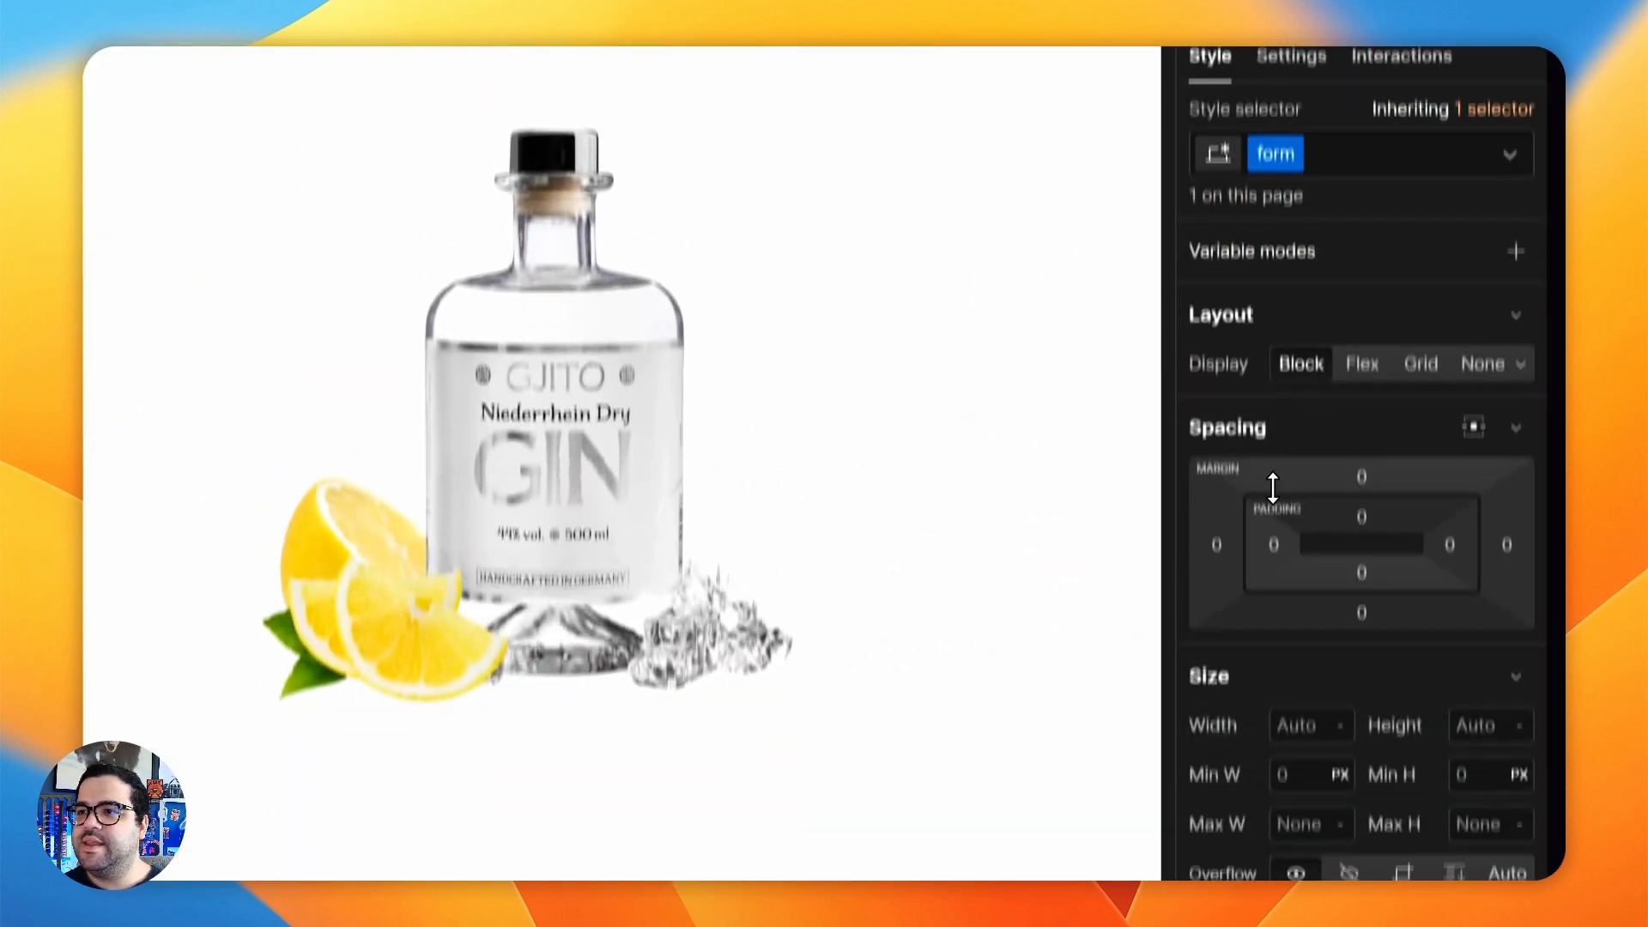
left_click(1274, 740)
type("100")
key("Return")
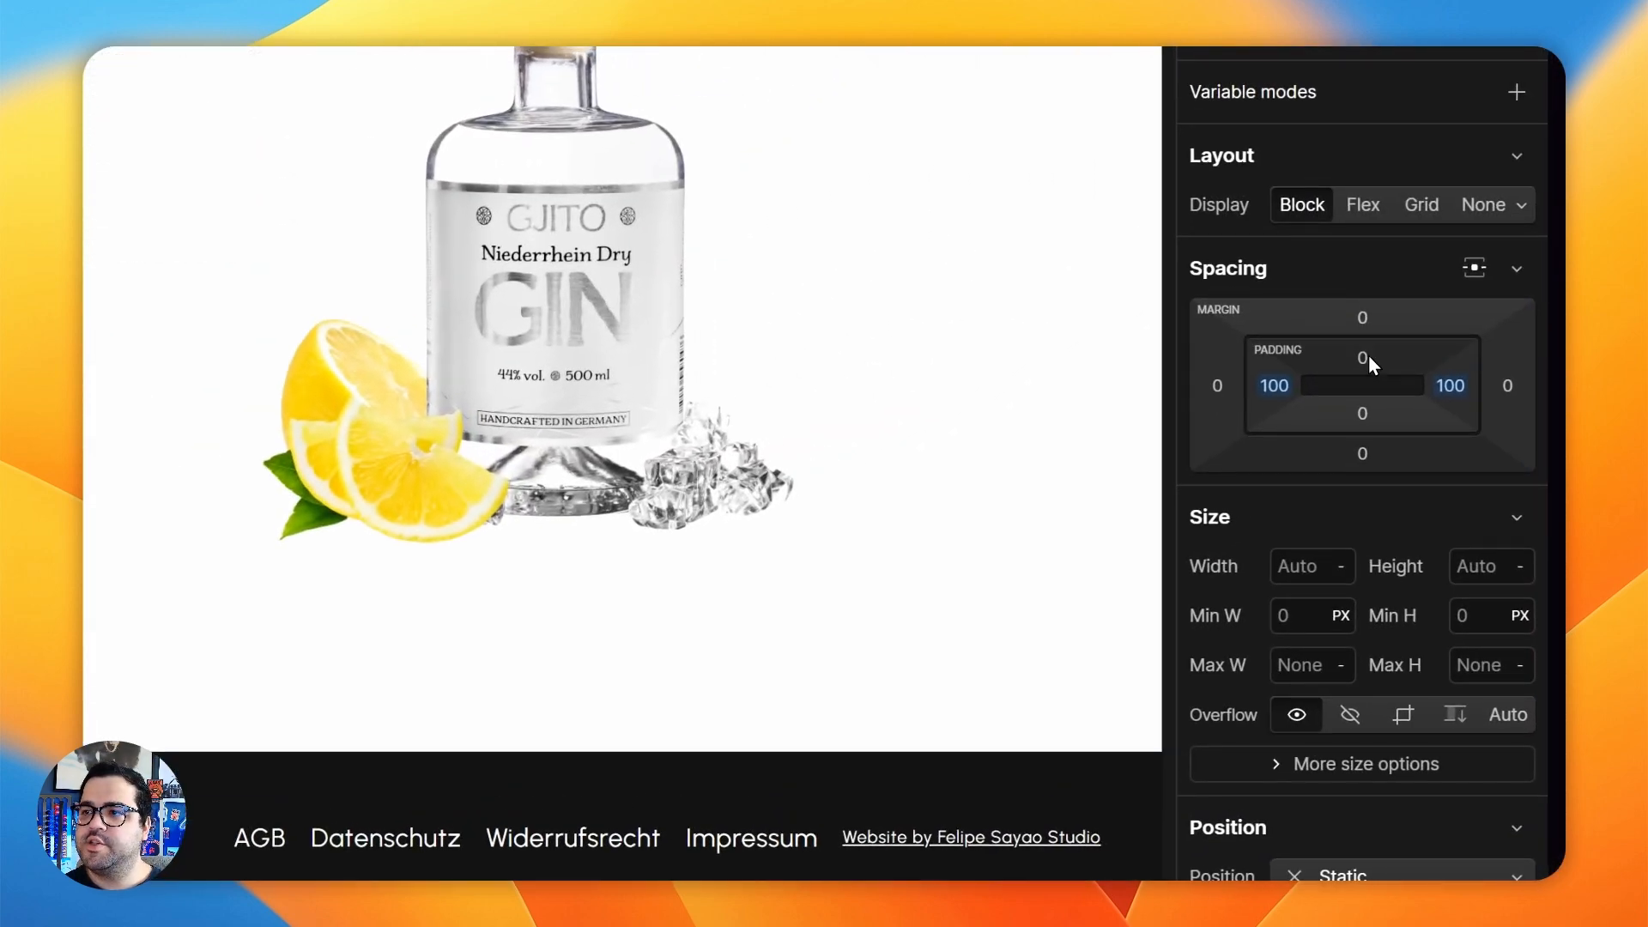
left_click(1368, 354)
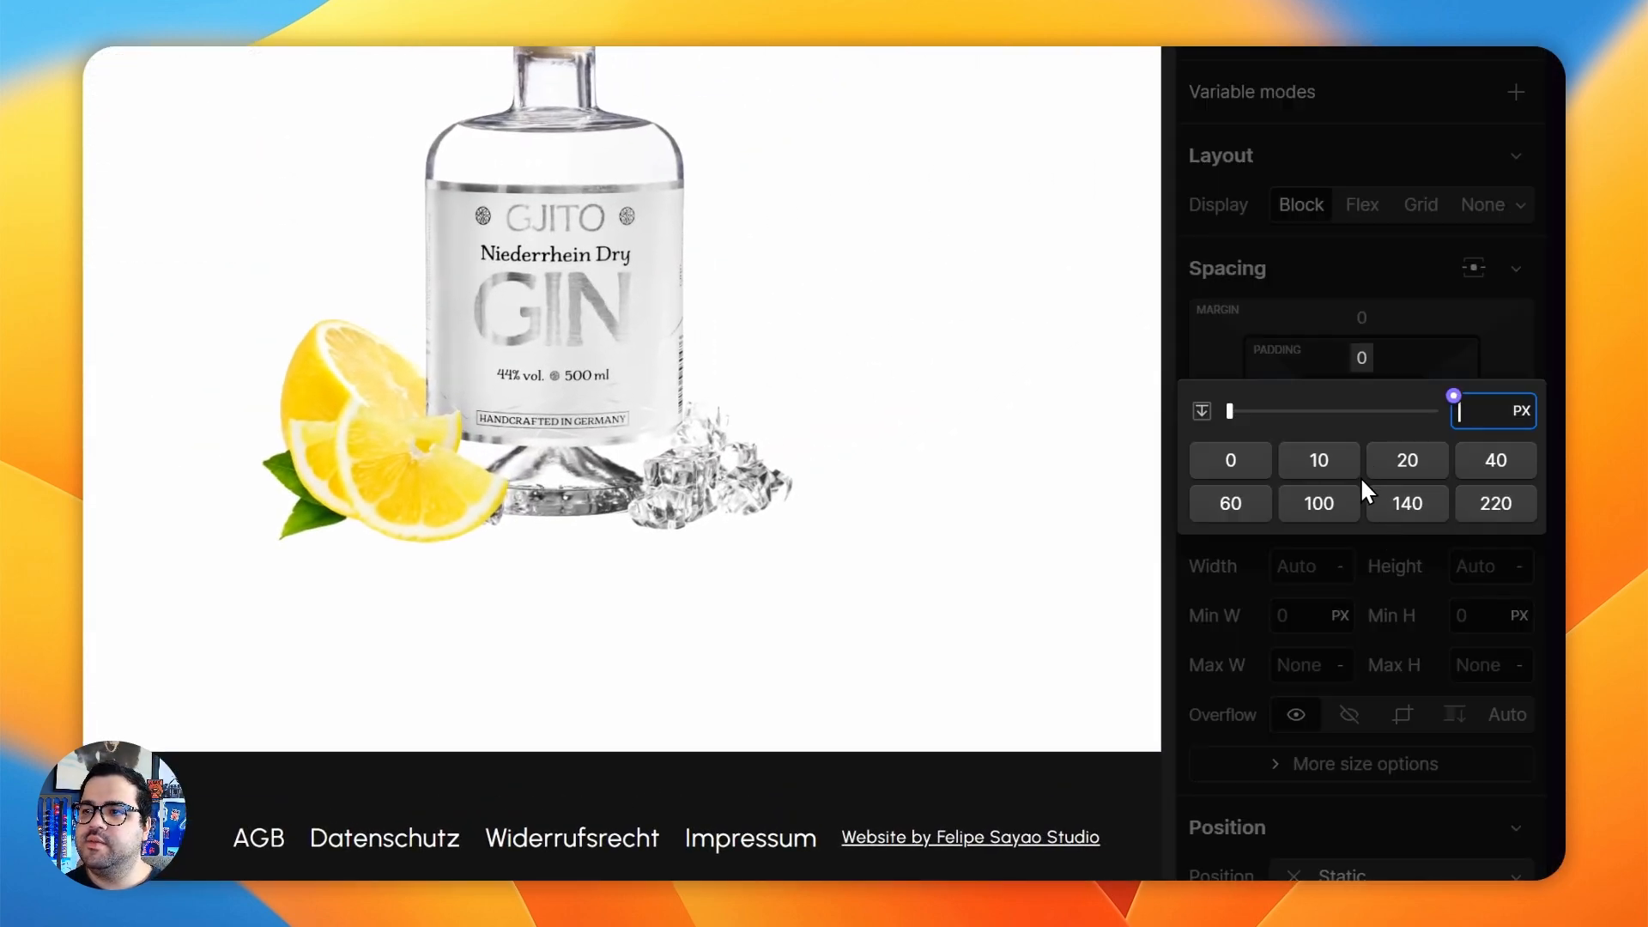
type("100")
key("Return")
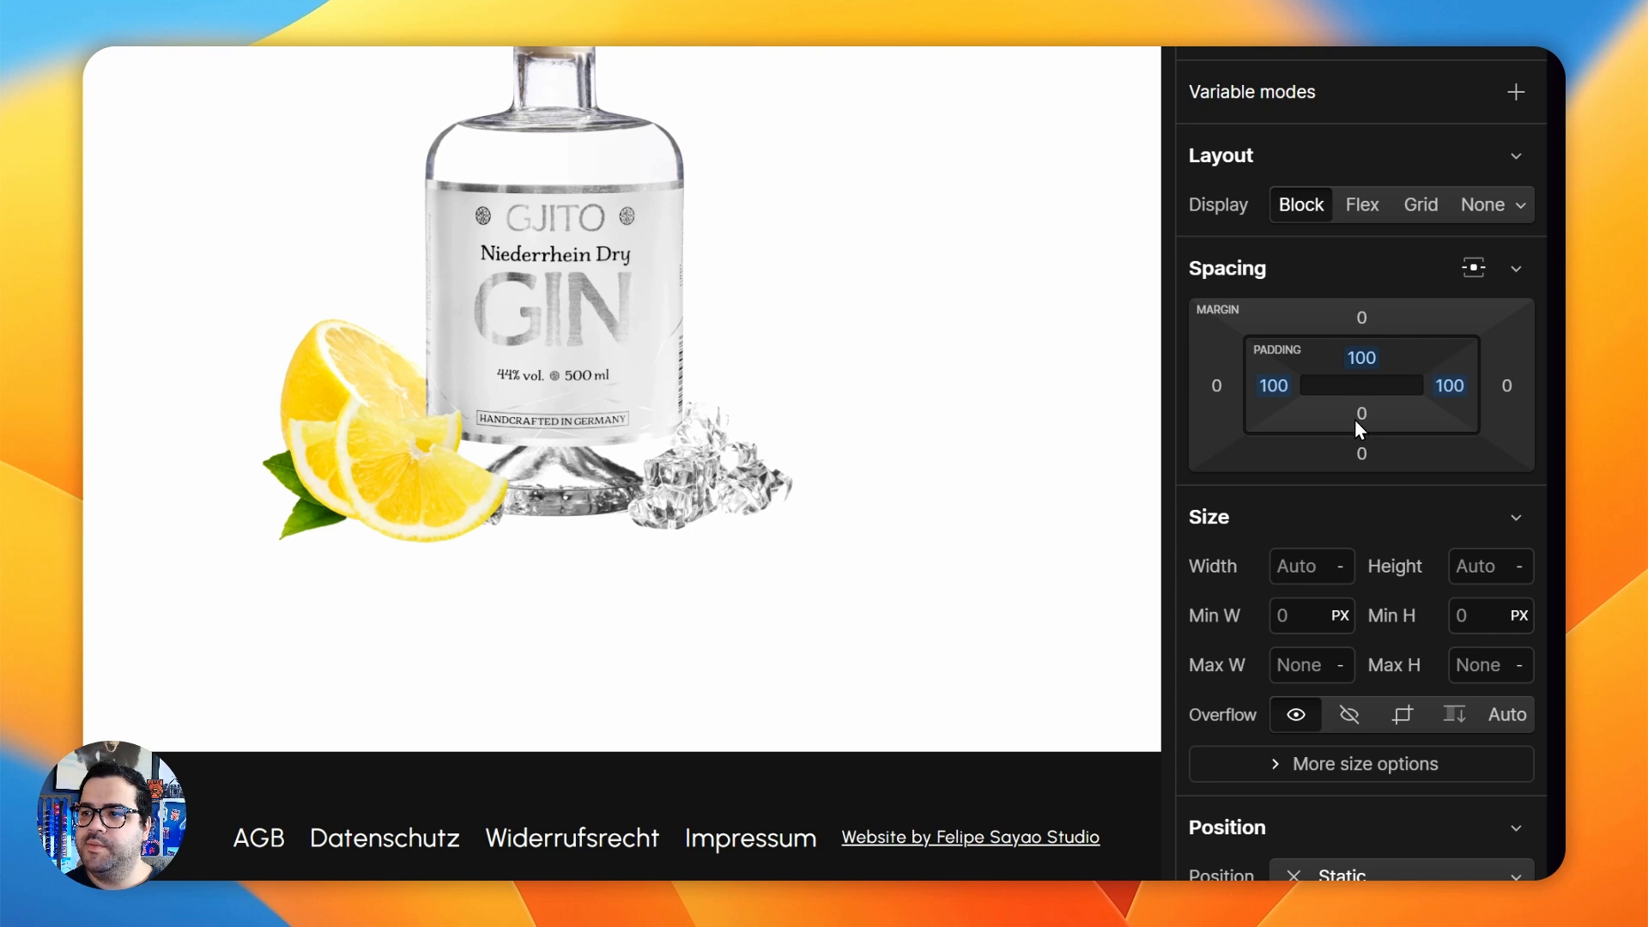
left_click(1355, 421)
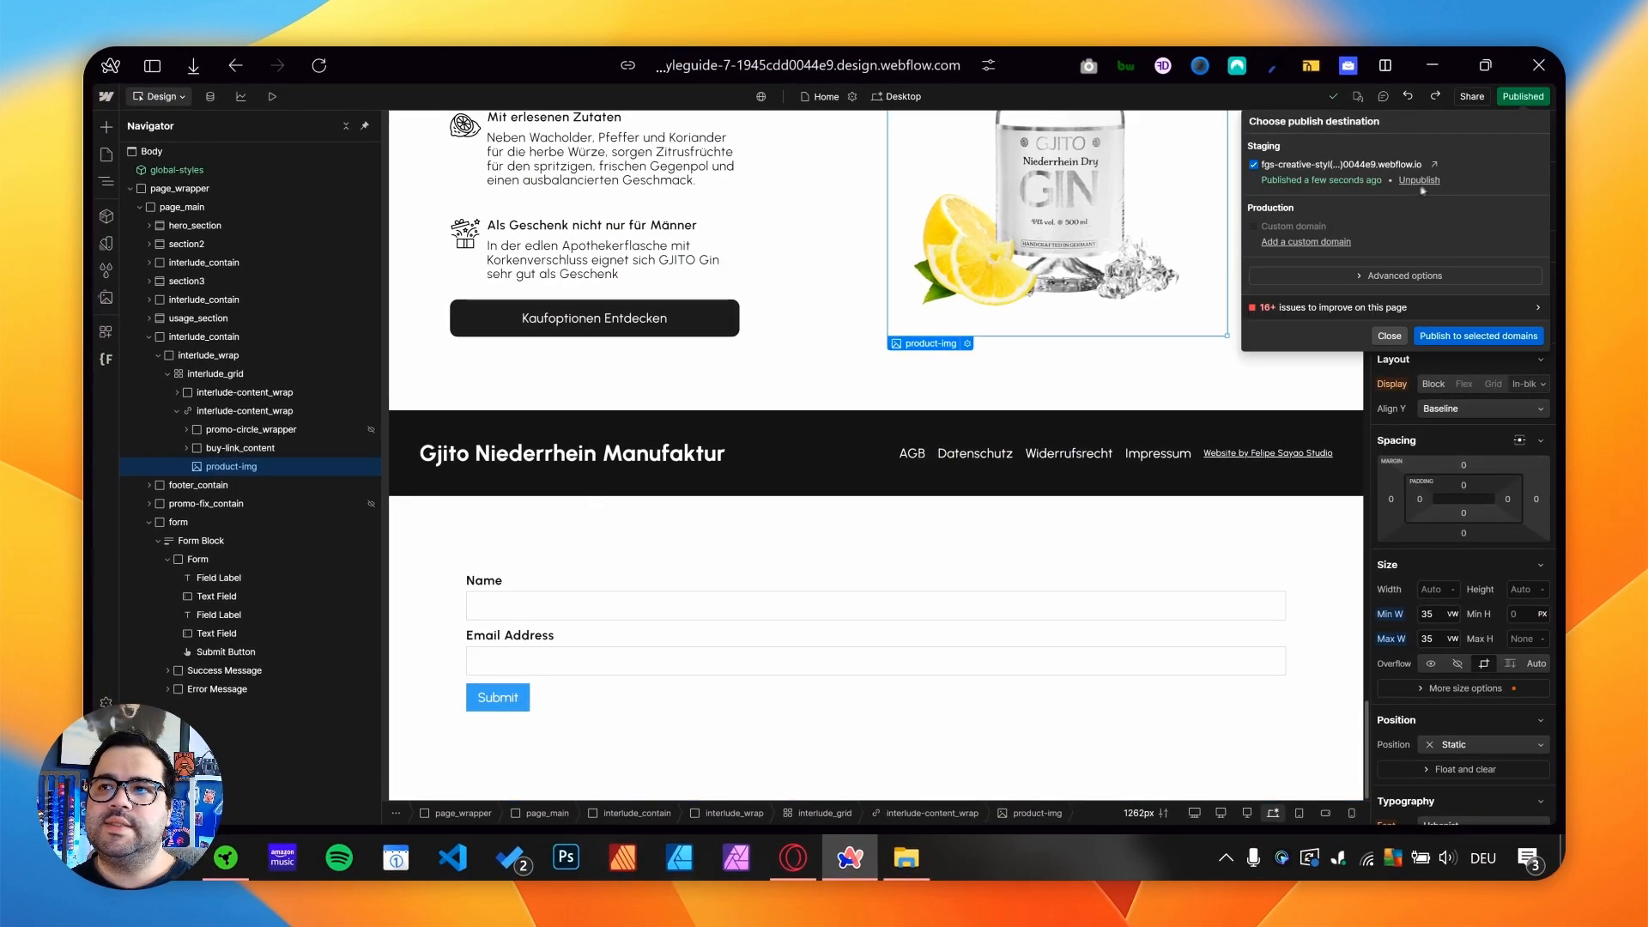
- Open the published staging site as a full tab and check the contact form below the footer
left_click(1434, 164)
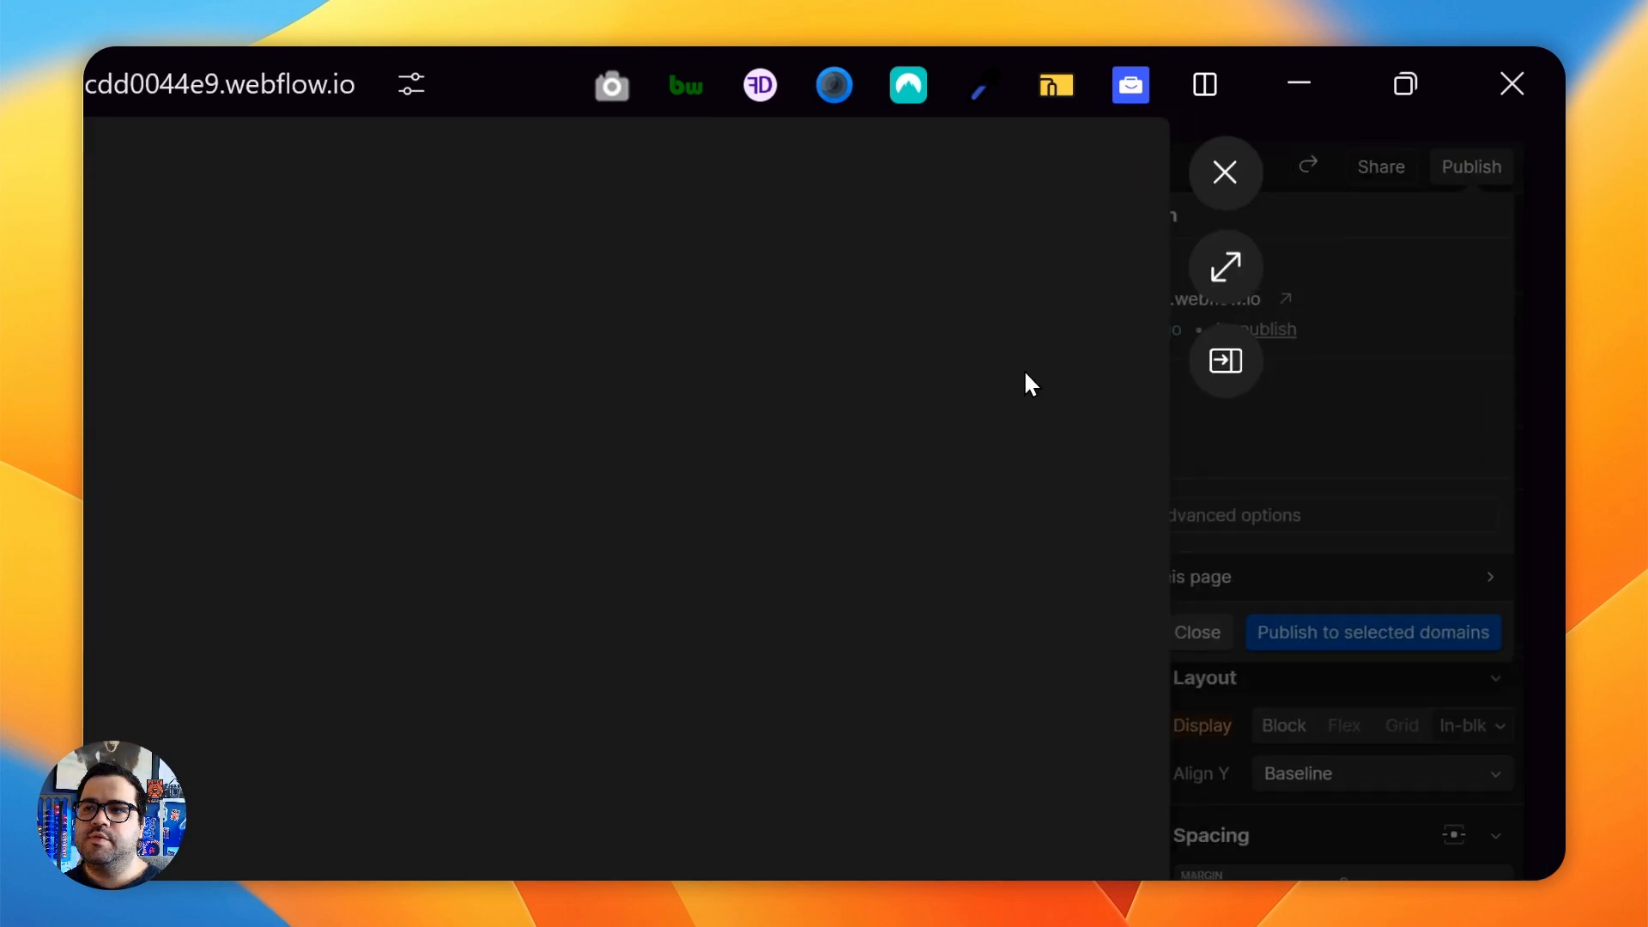
left_click(1211, 272)
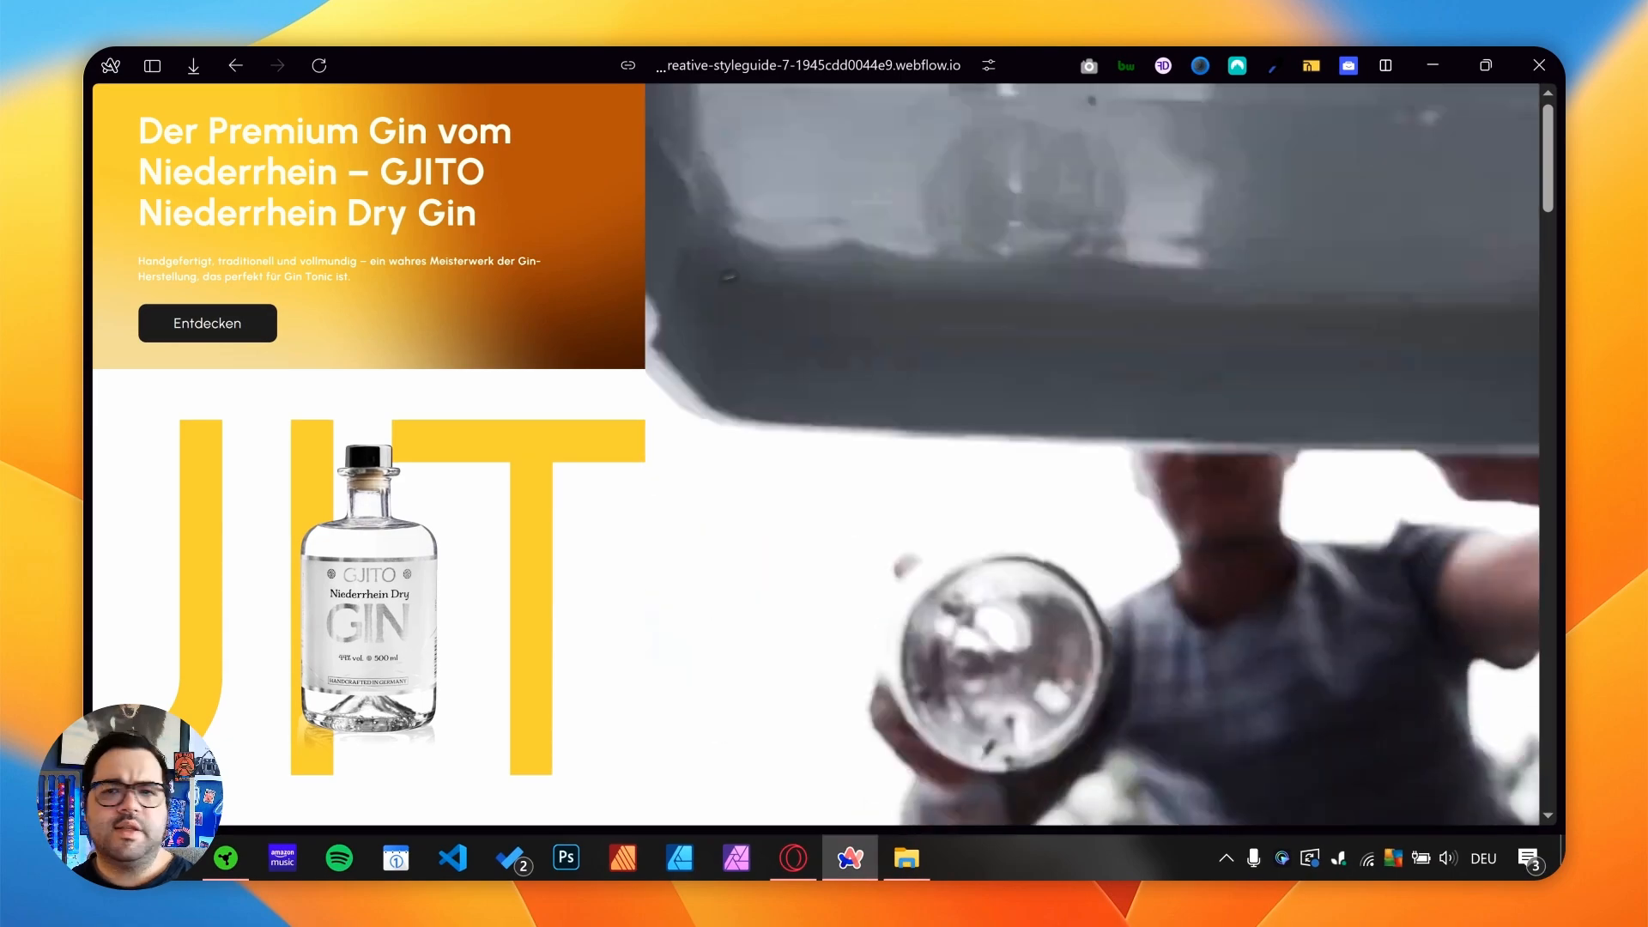
scroll(598, 429, "down", 7)
scroll(598, 428, "down", 15)
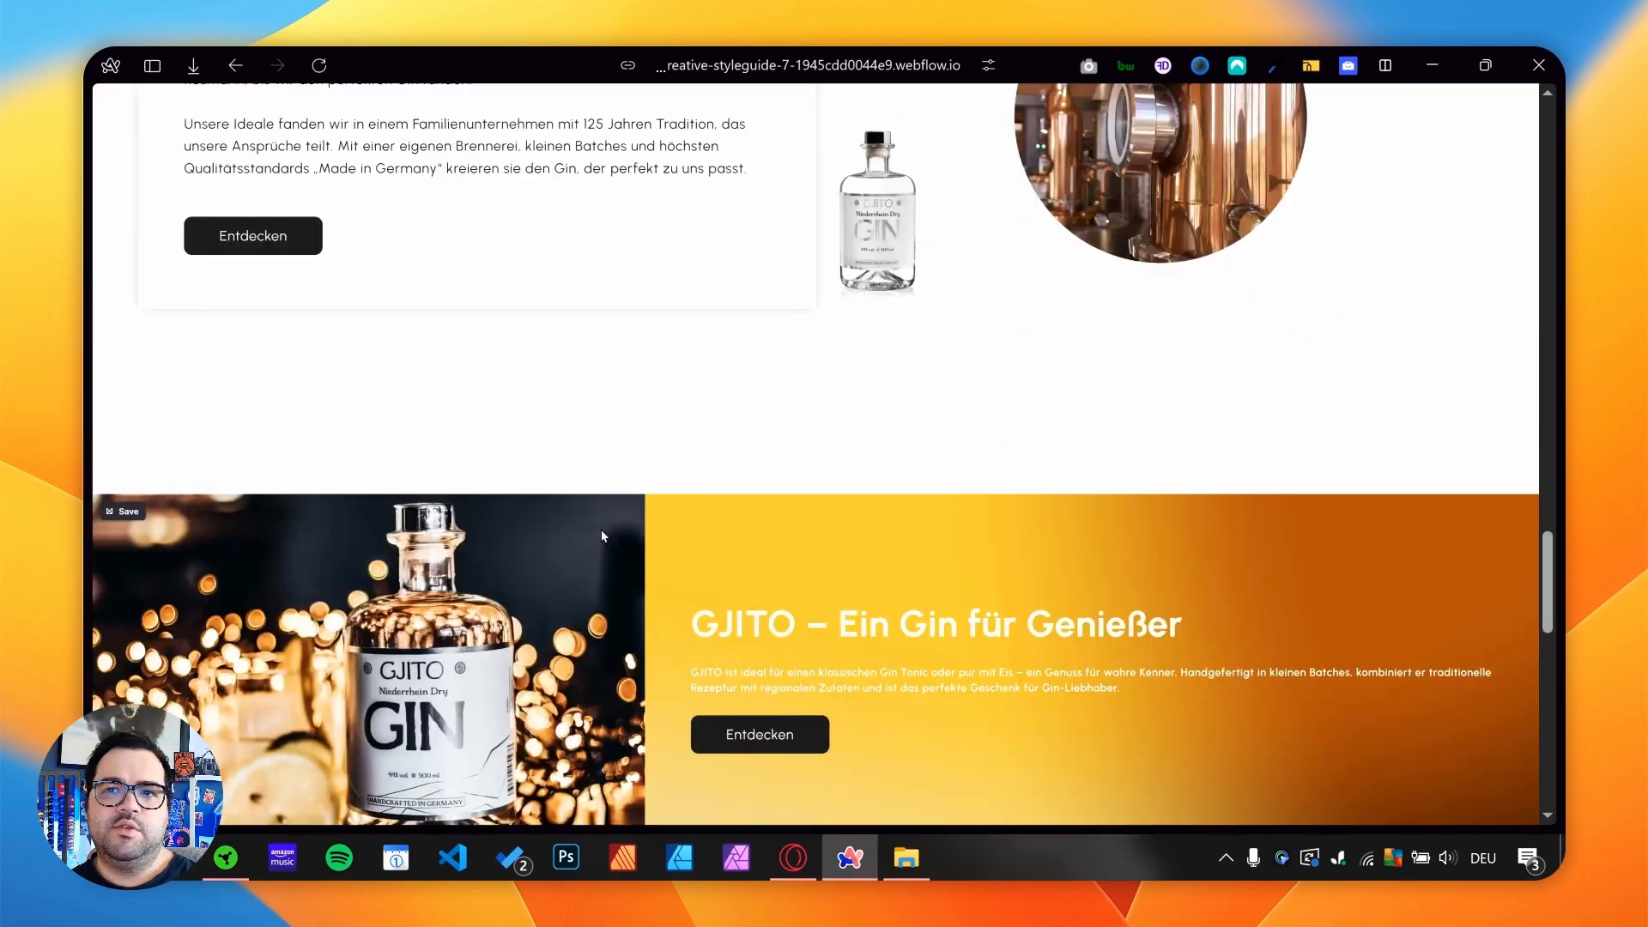
scroll(601, 537, "down", 10)
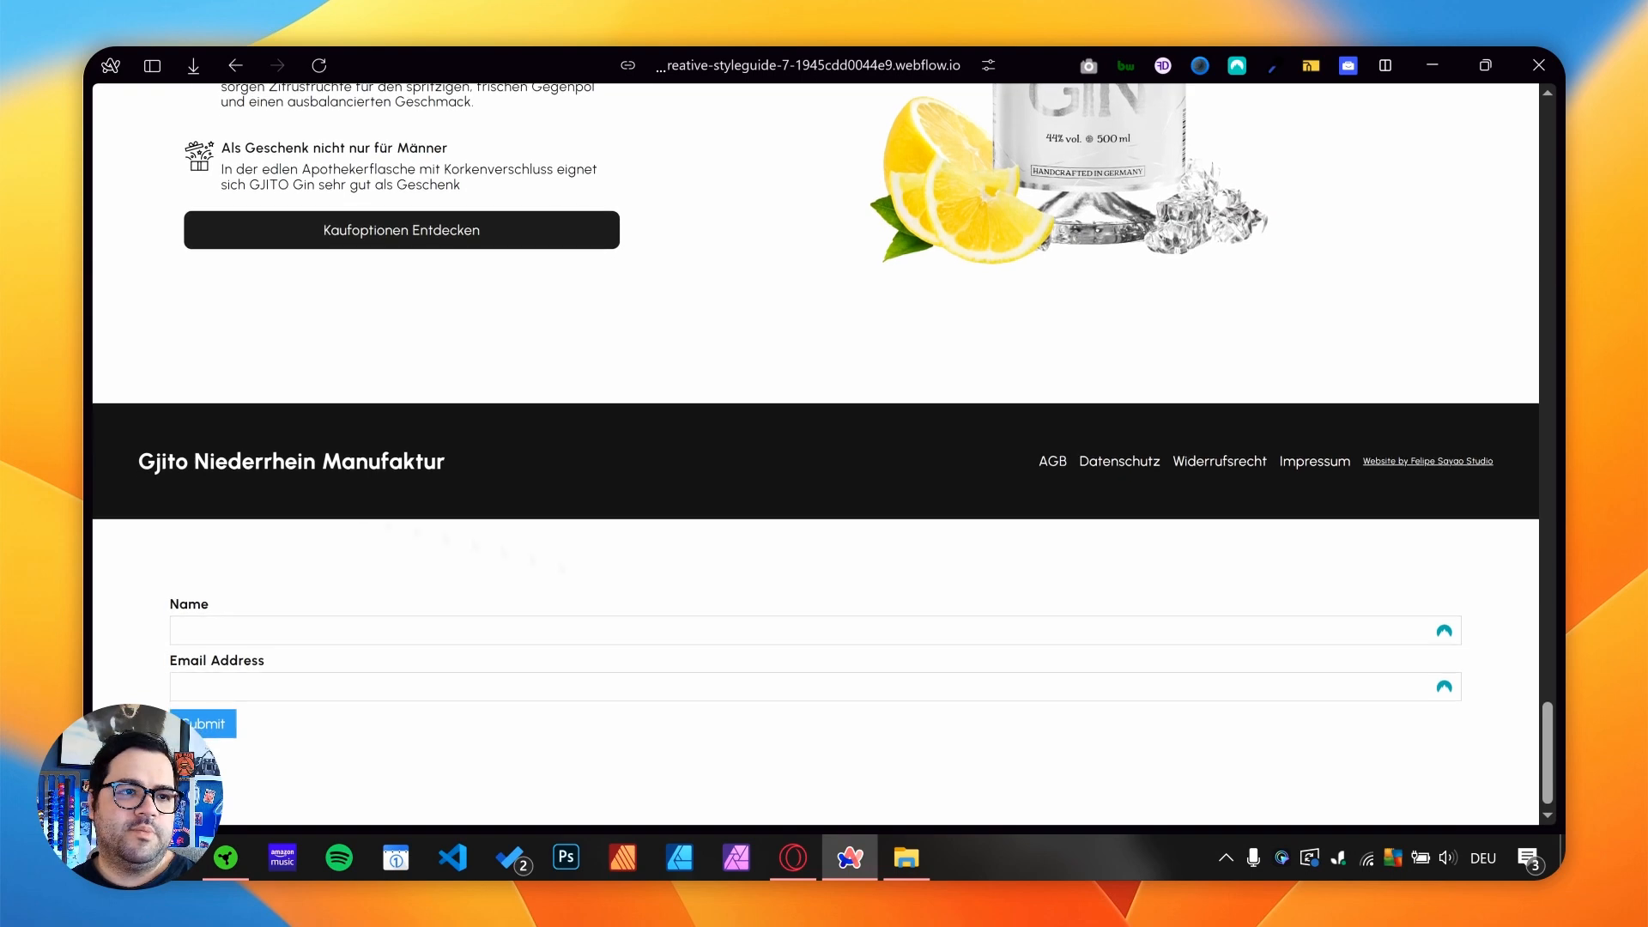
- Switch to Zapier, moving its browser tab above Mailchimp's, and create a new blank Zap
mouse_move(92, 515)
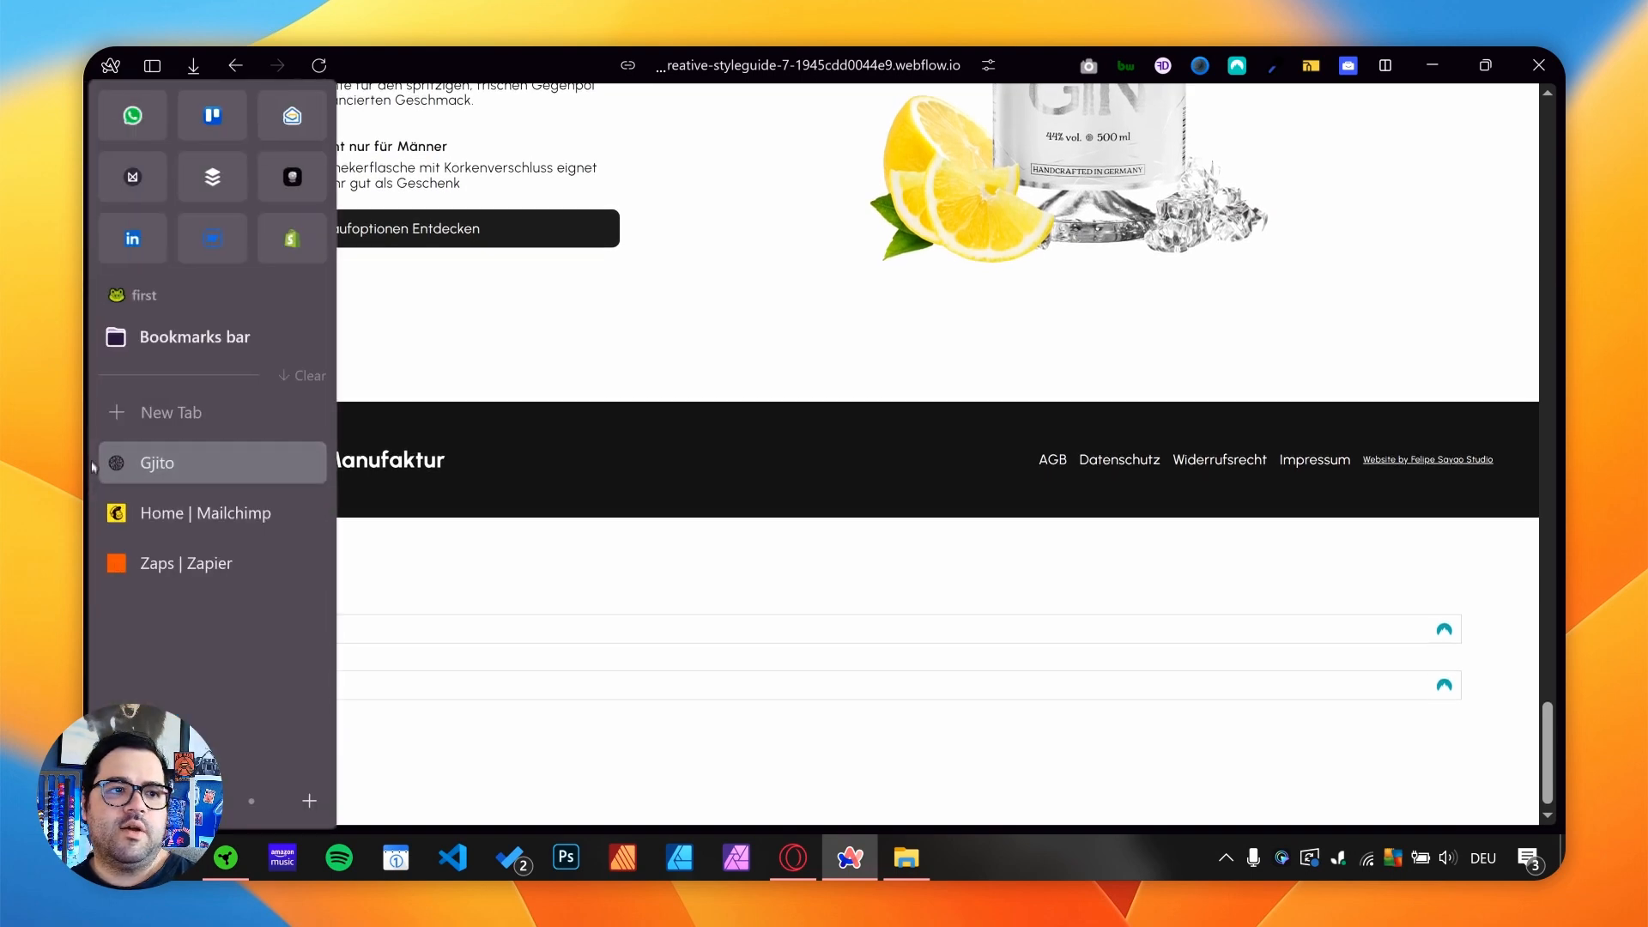
left_click(208, 569)
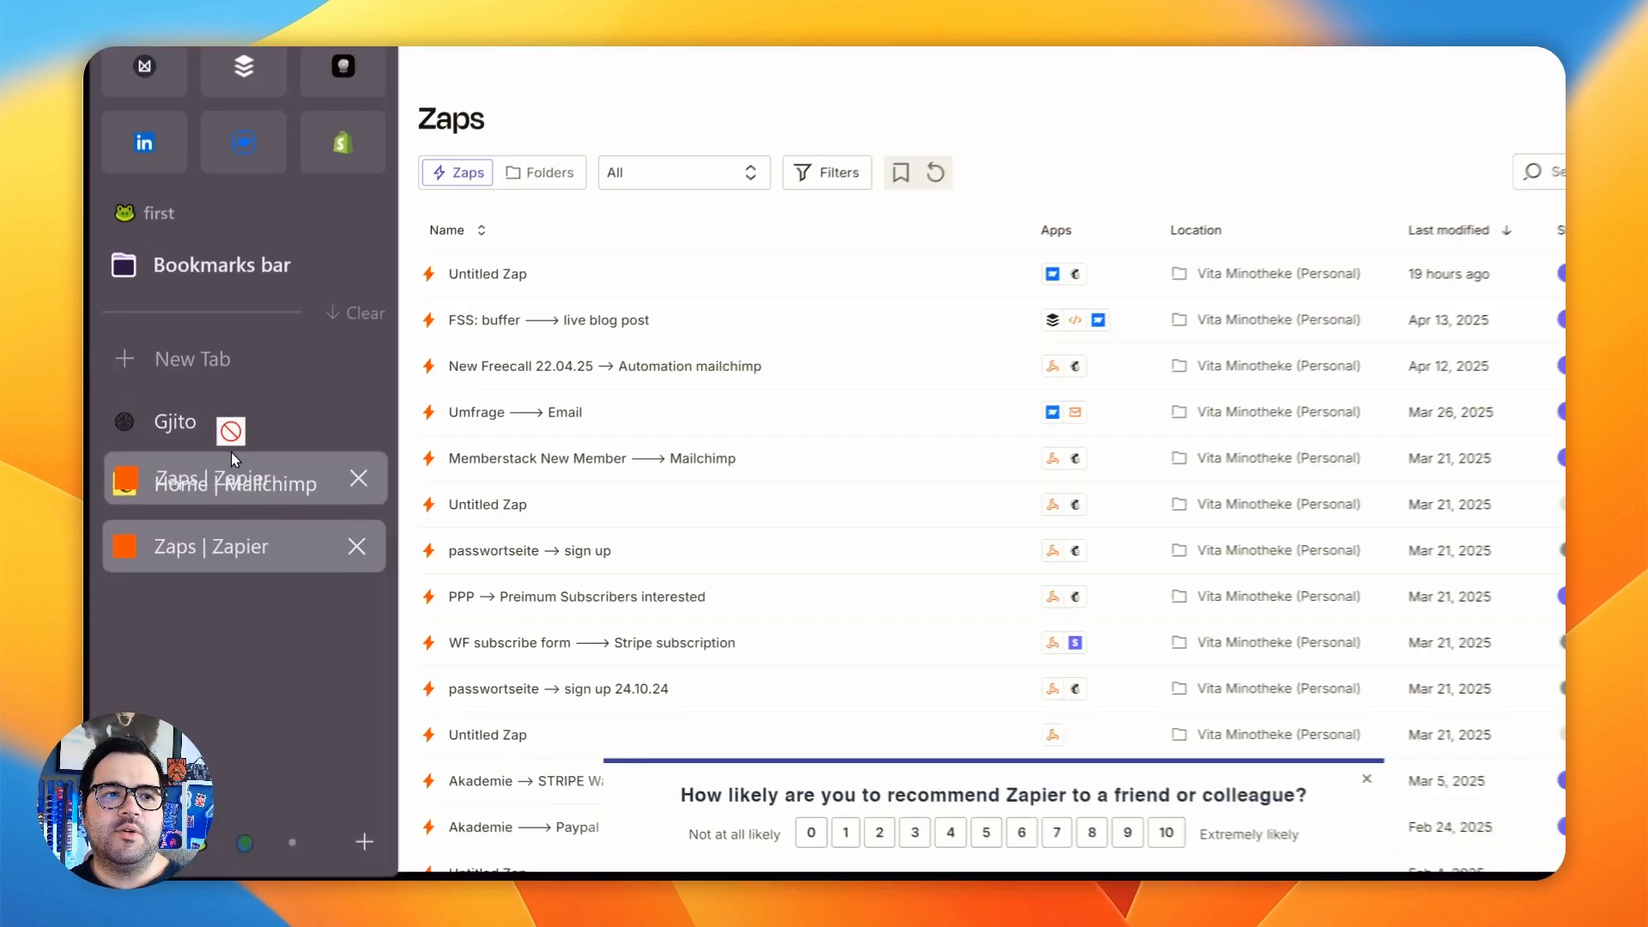
left_click_drag(310, 457, 309, 351)
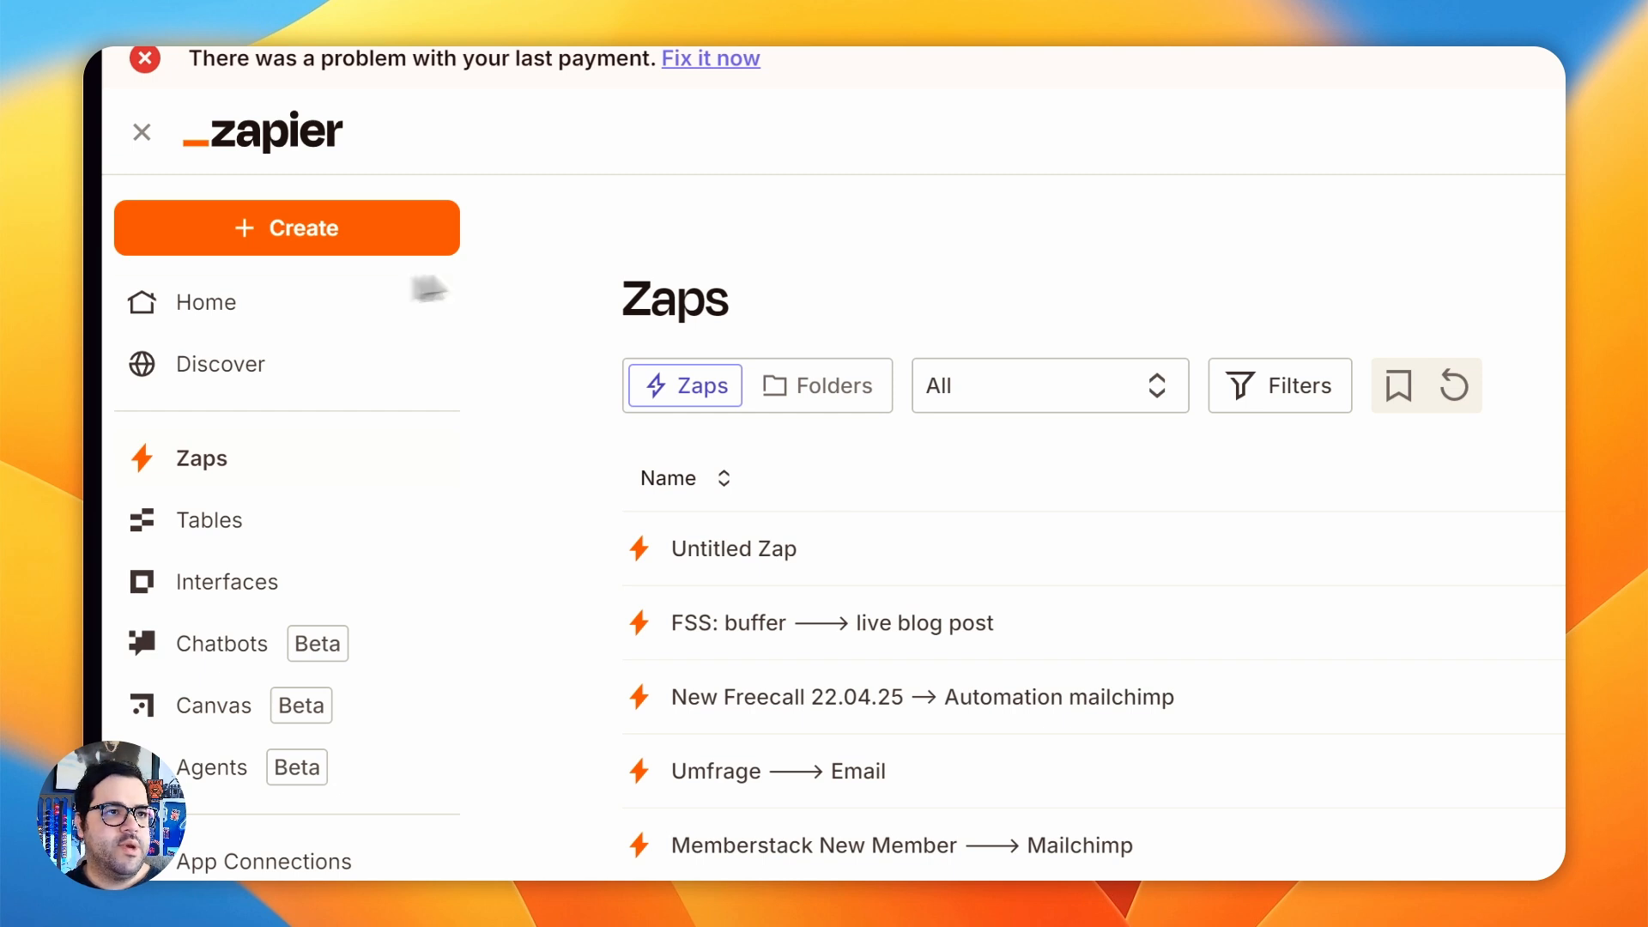
left_click(283, 240)
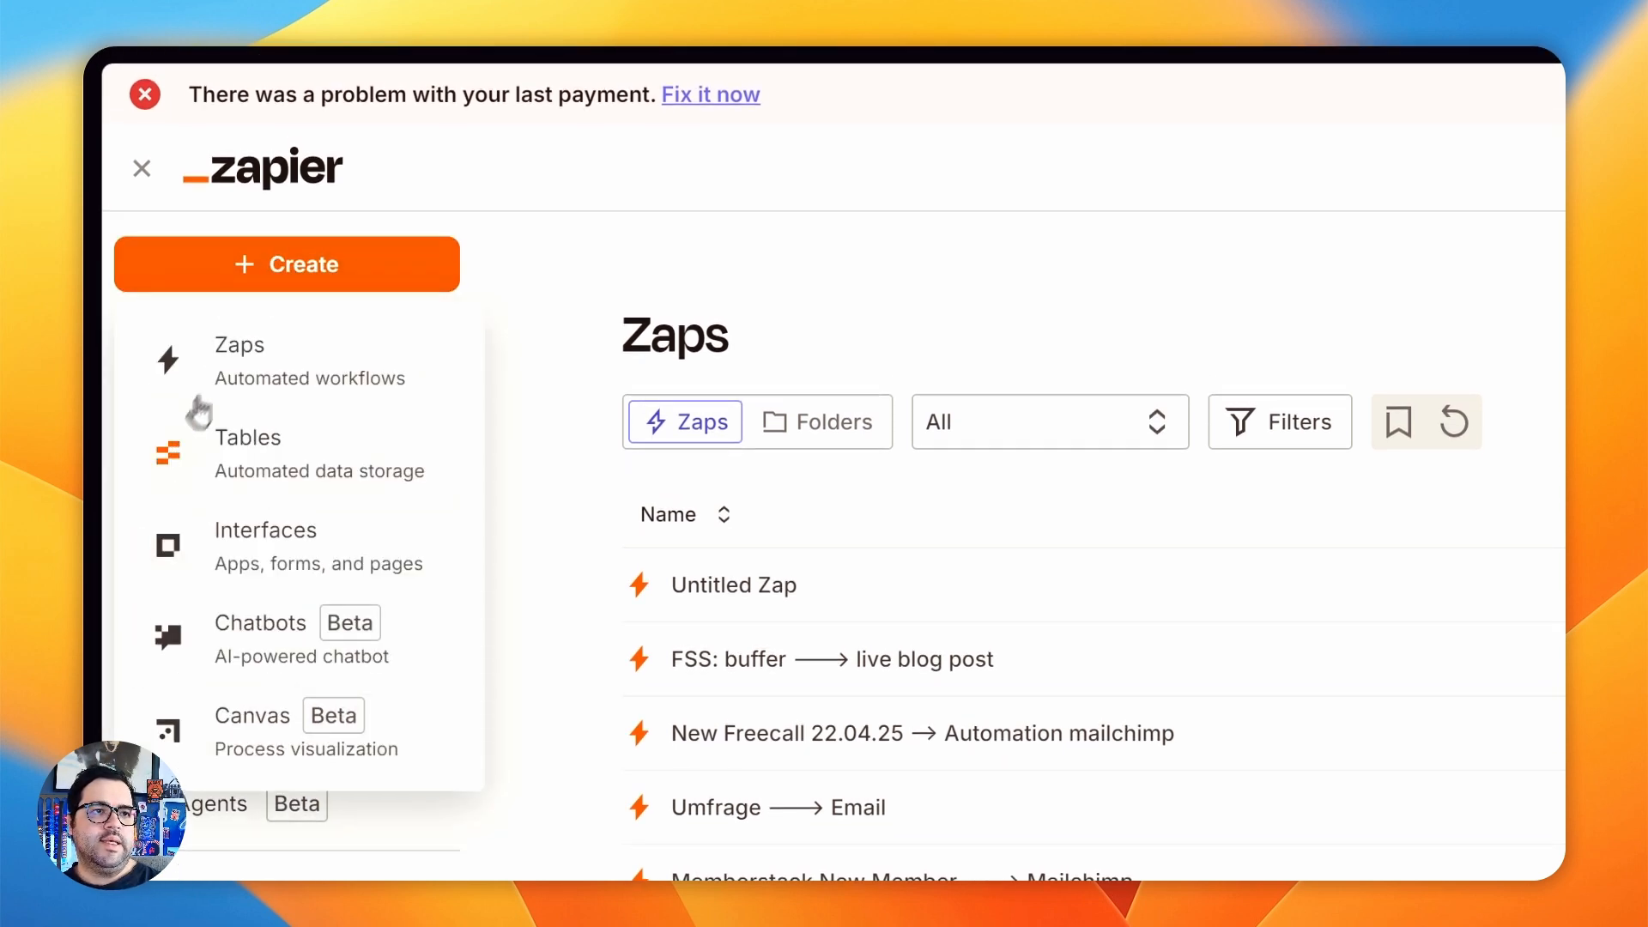
left_click(214, 515)
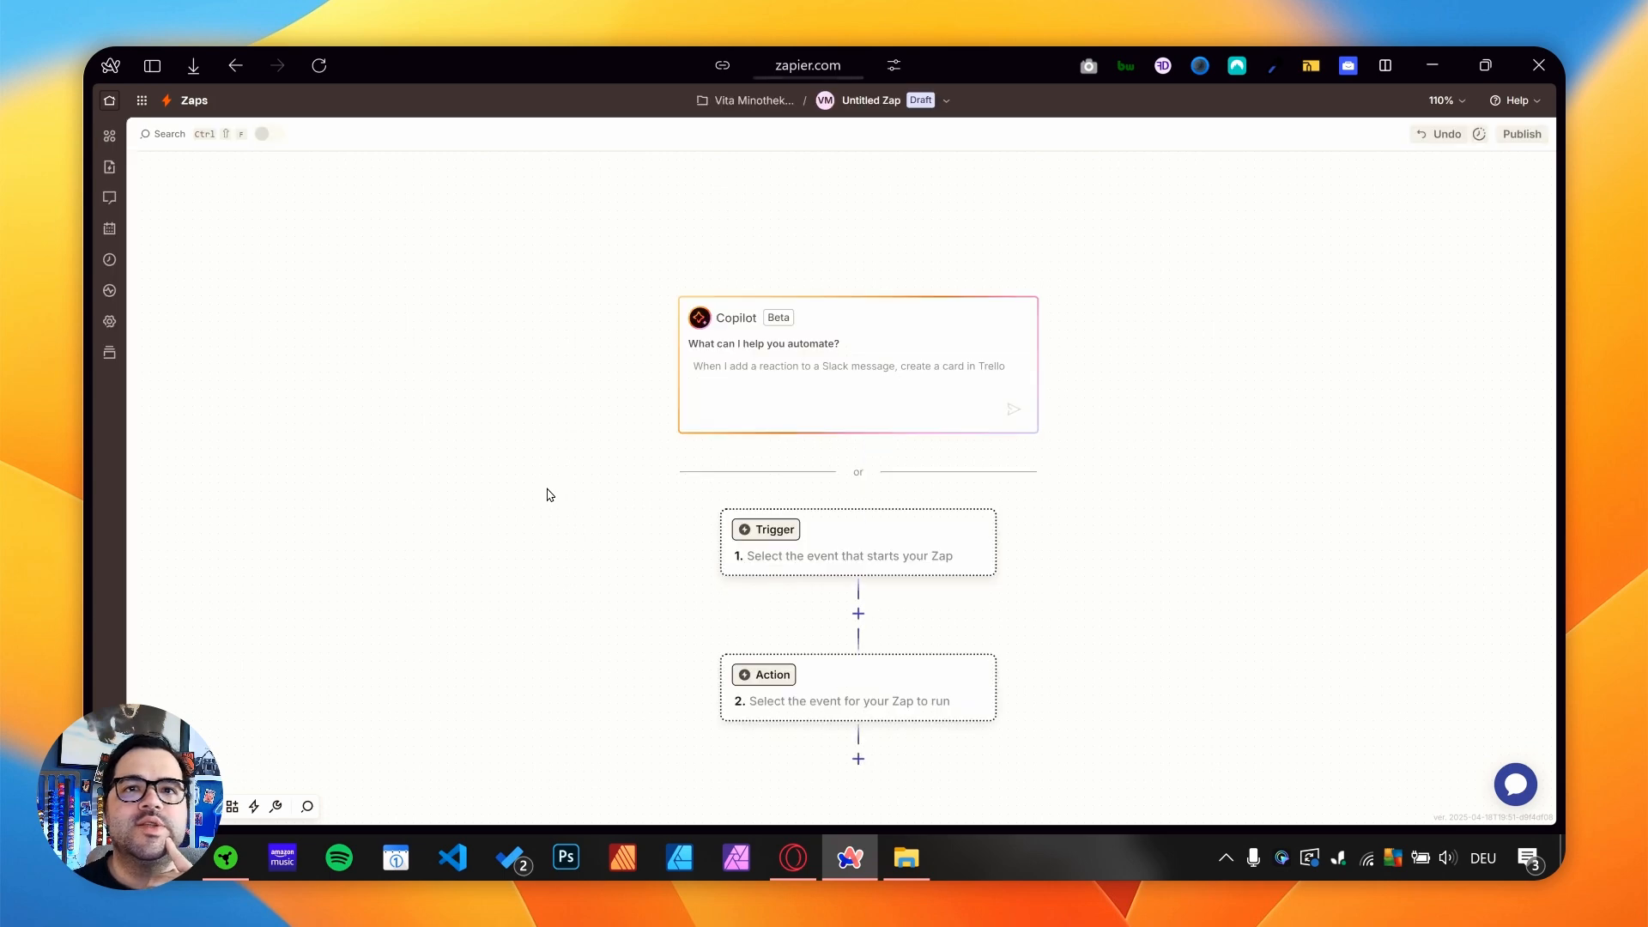
left_click(855, 556)
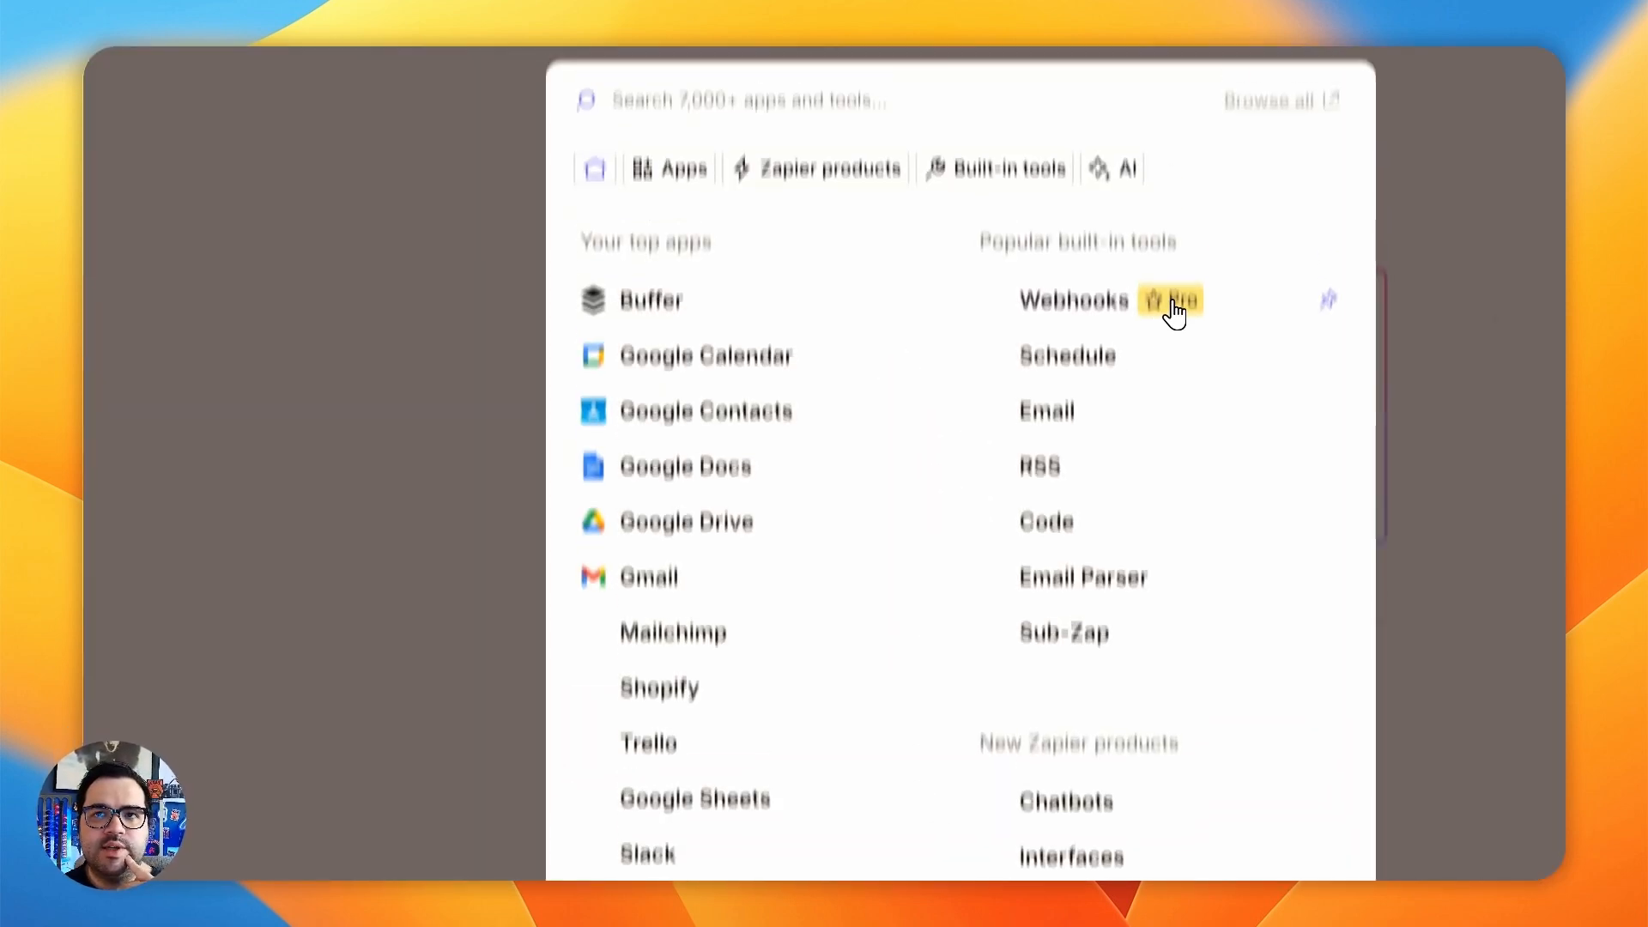
left_click(352, 144)
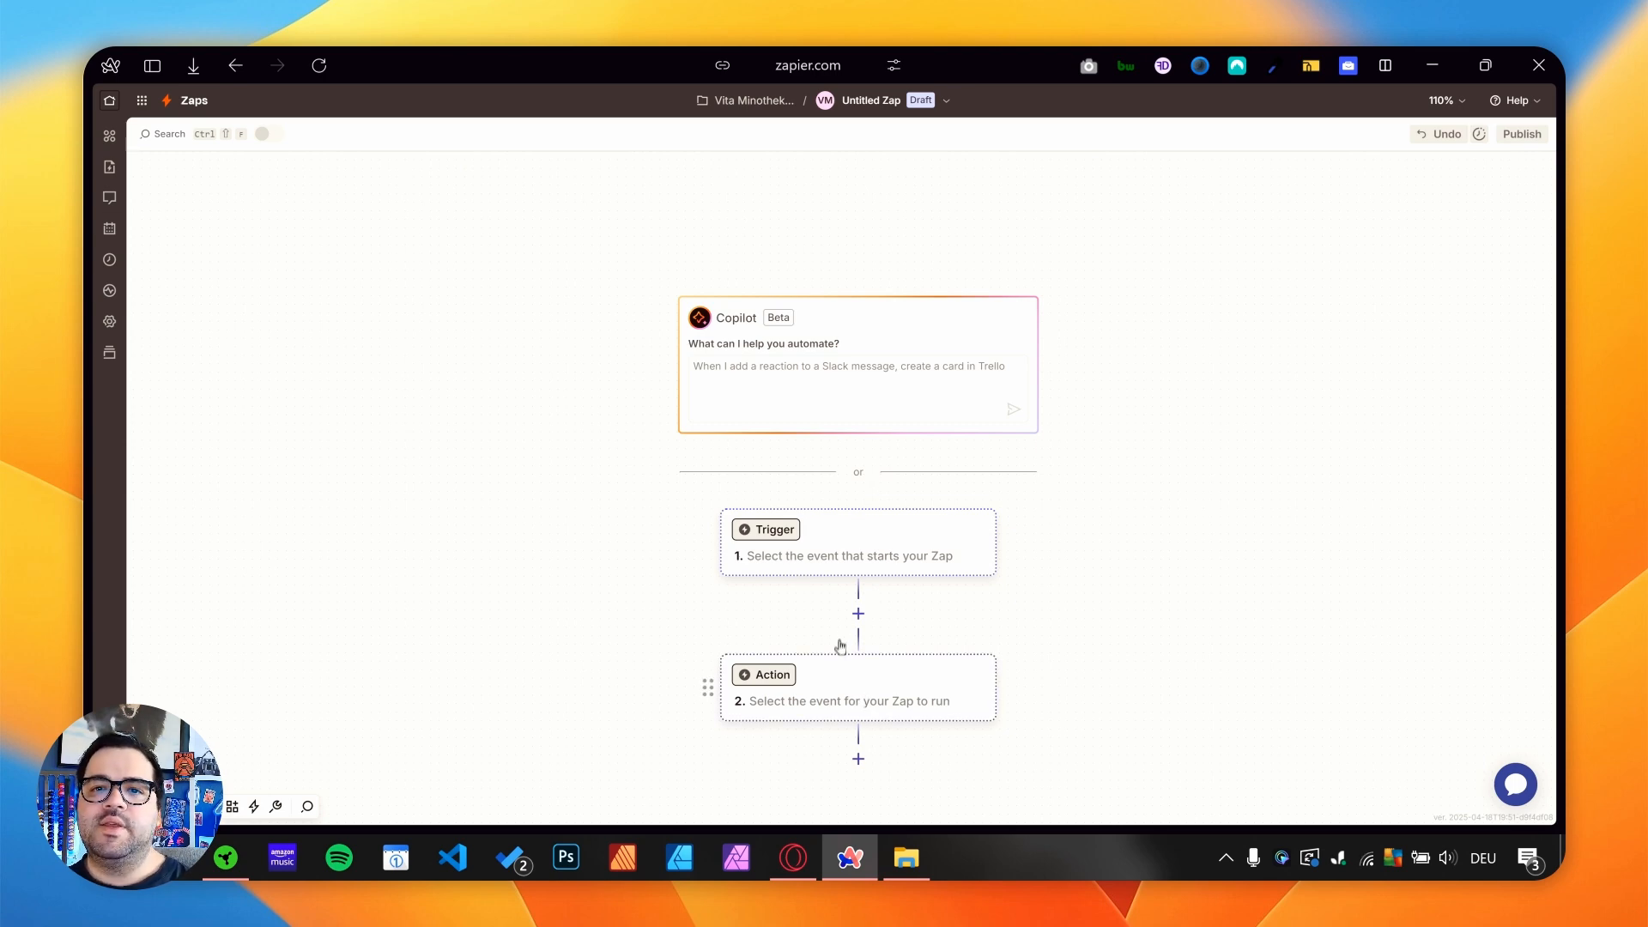
- Switch to Mailchimp and create an audience tag named "newform"
mouse_move(96, 479)
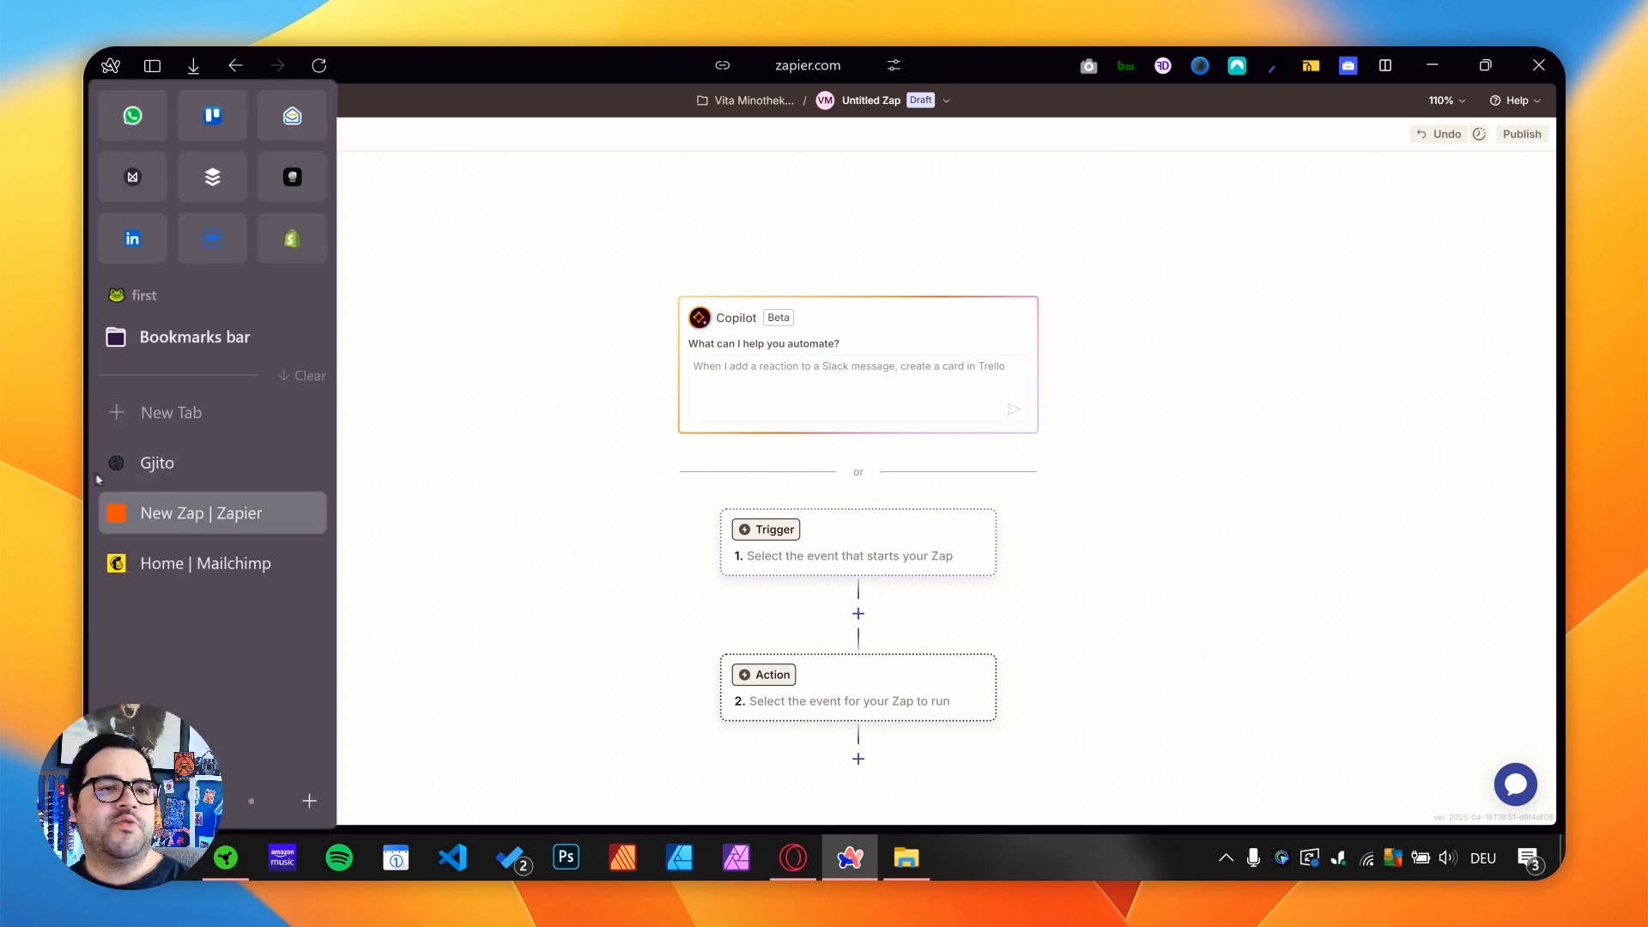
left_click(207, 562)
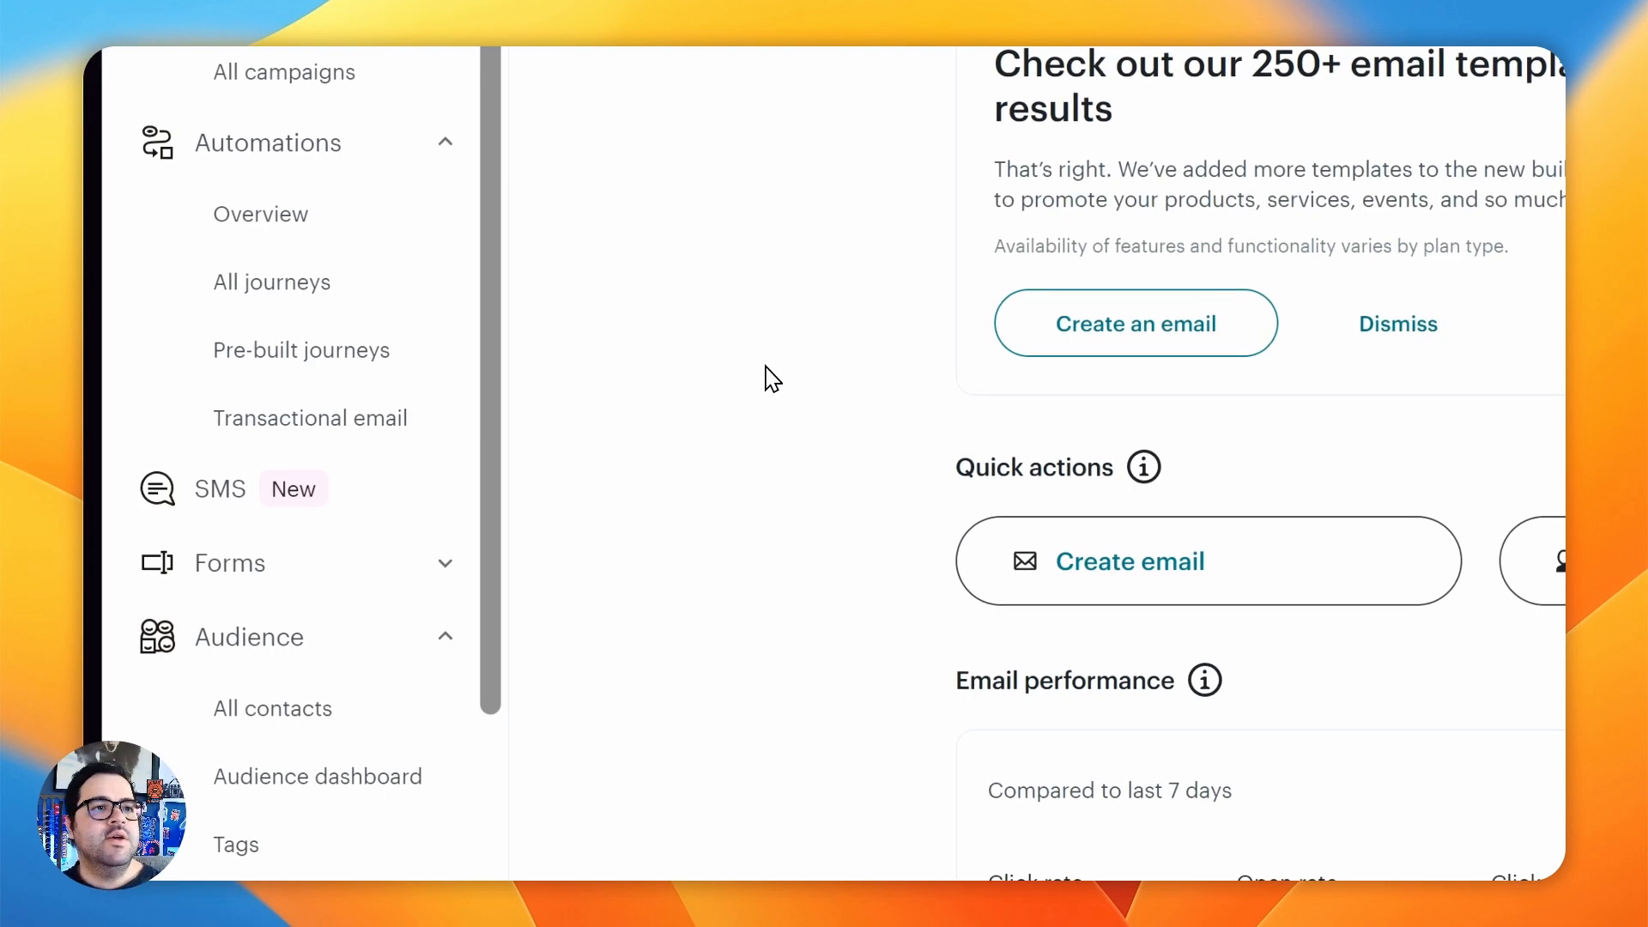
scroll(297, 699, "down", 1)
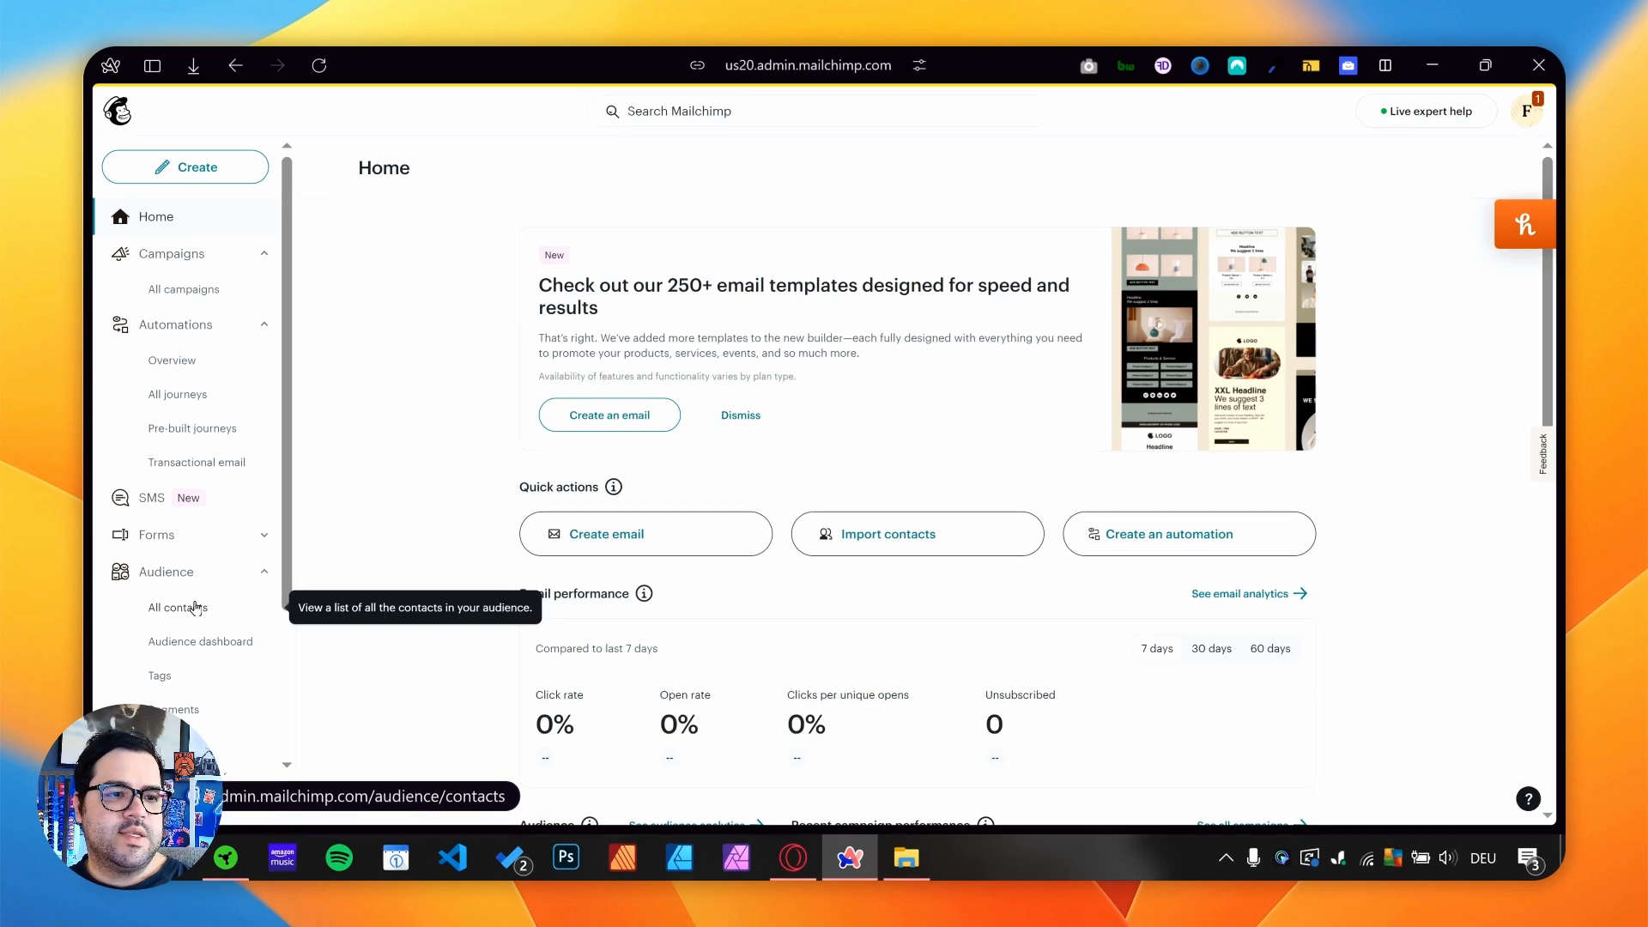
left_click(160, 675)
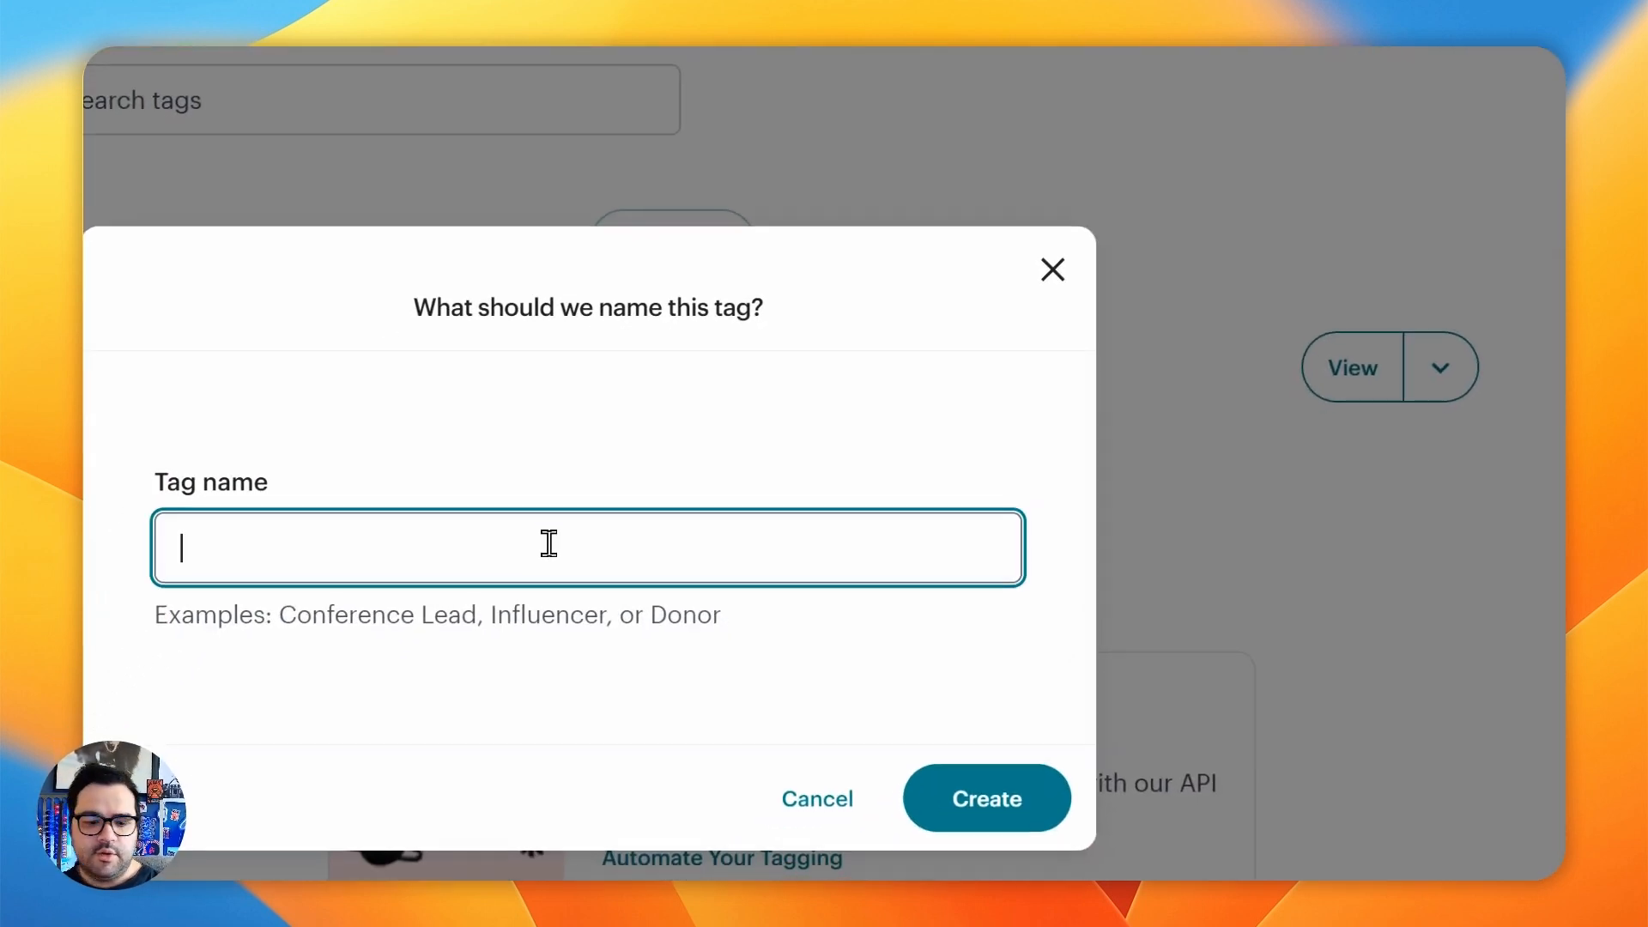
type("newform")
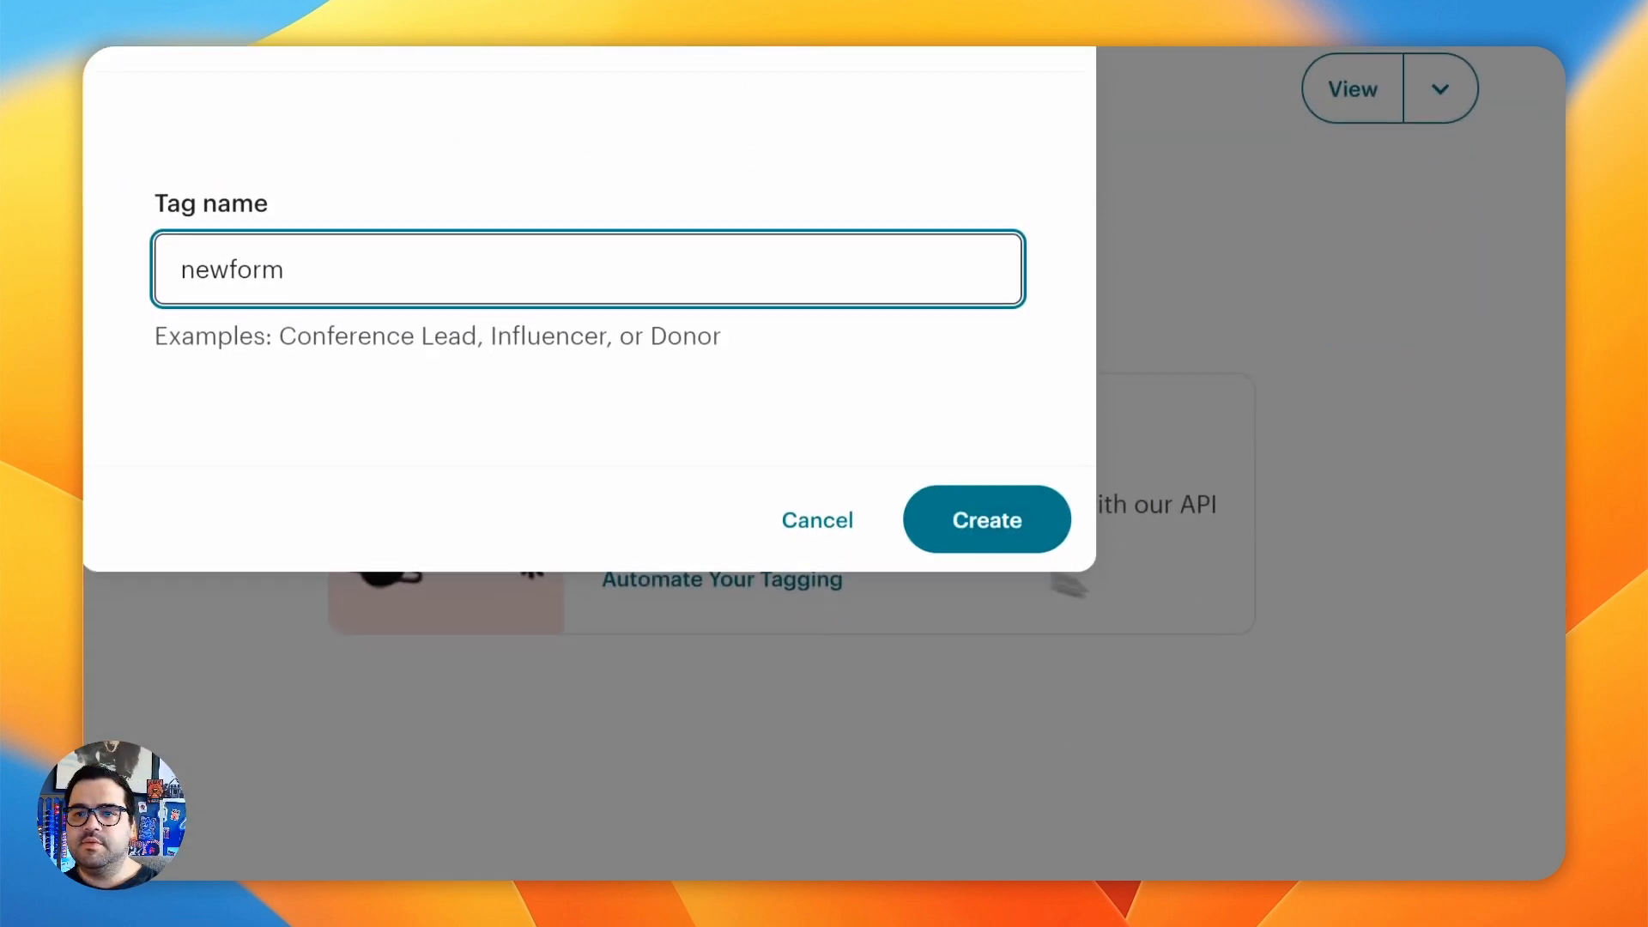
key("Return")
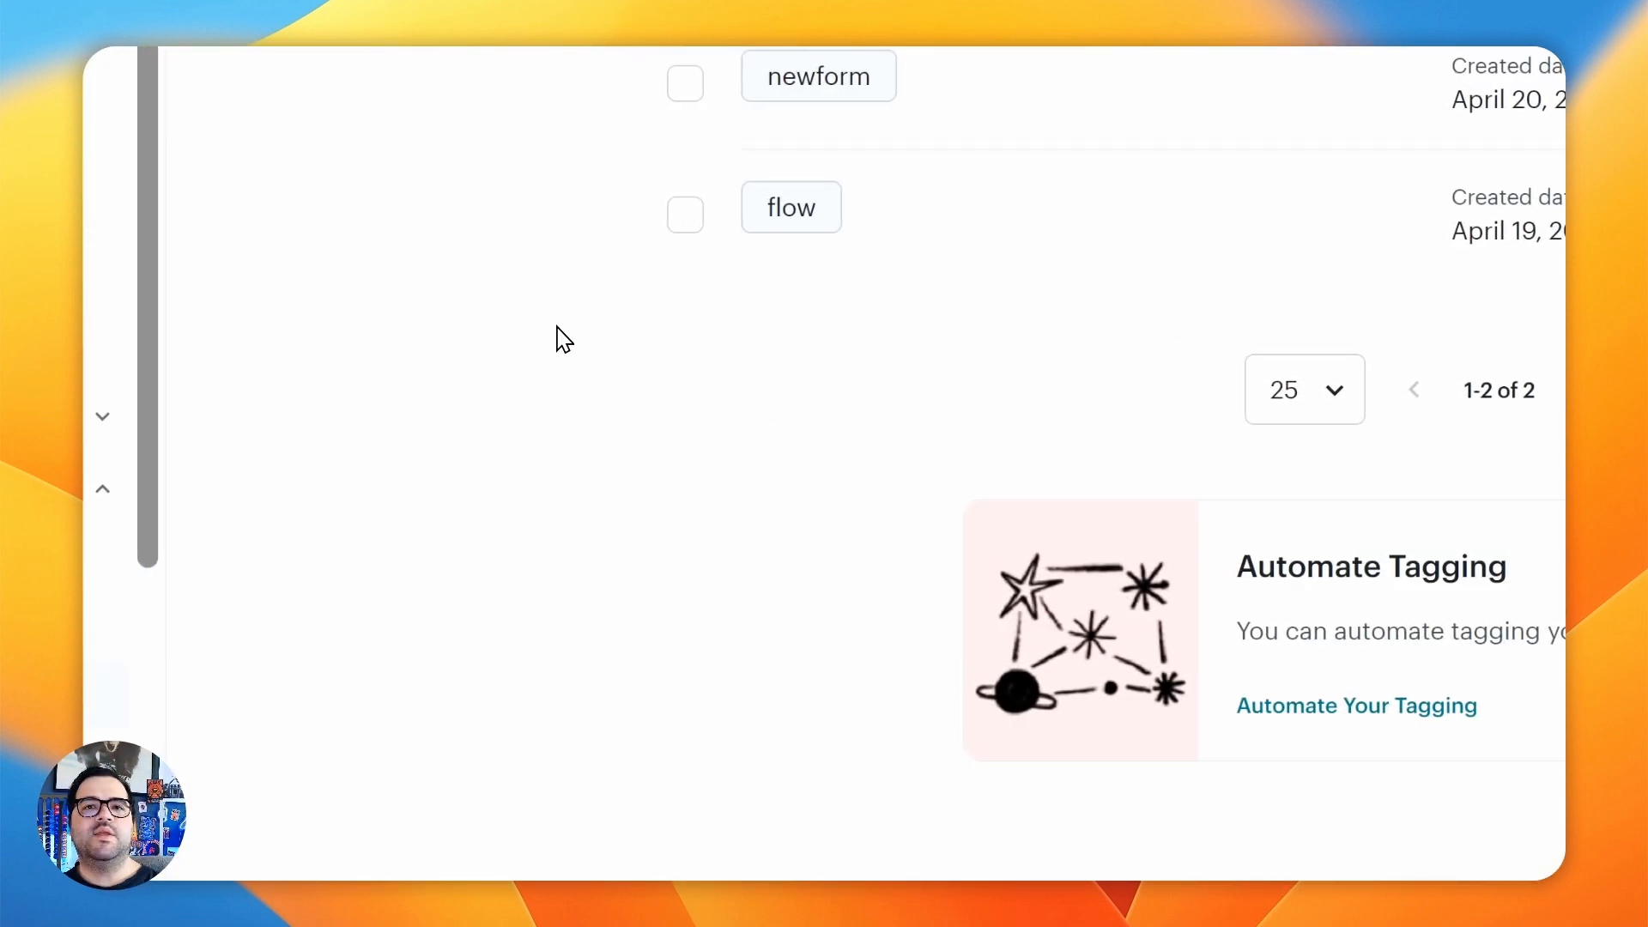
- Switch to the untitled Zap in Zapier and choose Webflow as the app for the trigger
left_click(316, 240)
mouse_move(161, 616)
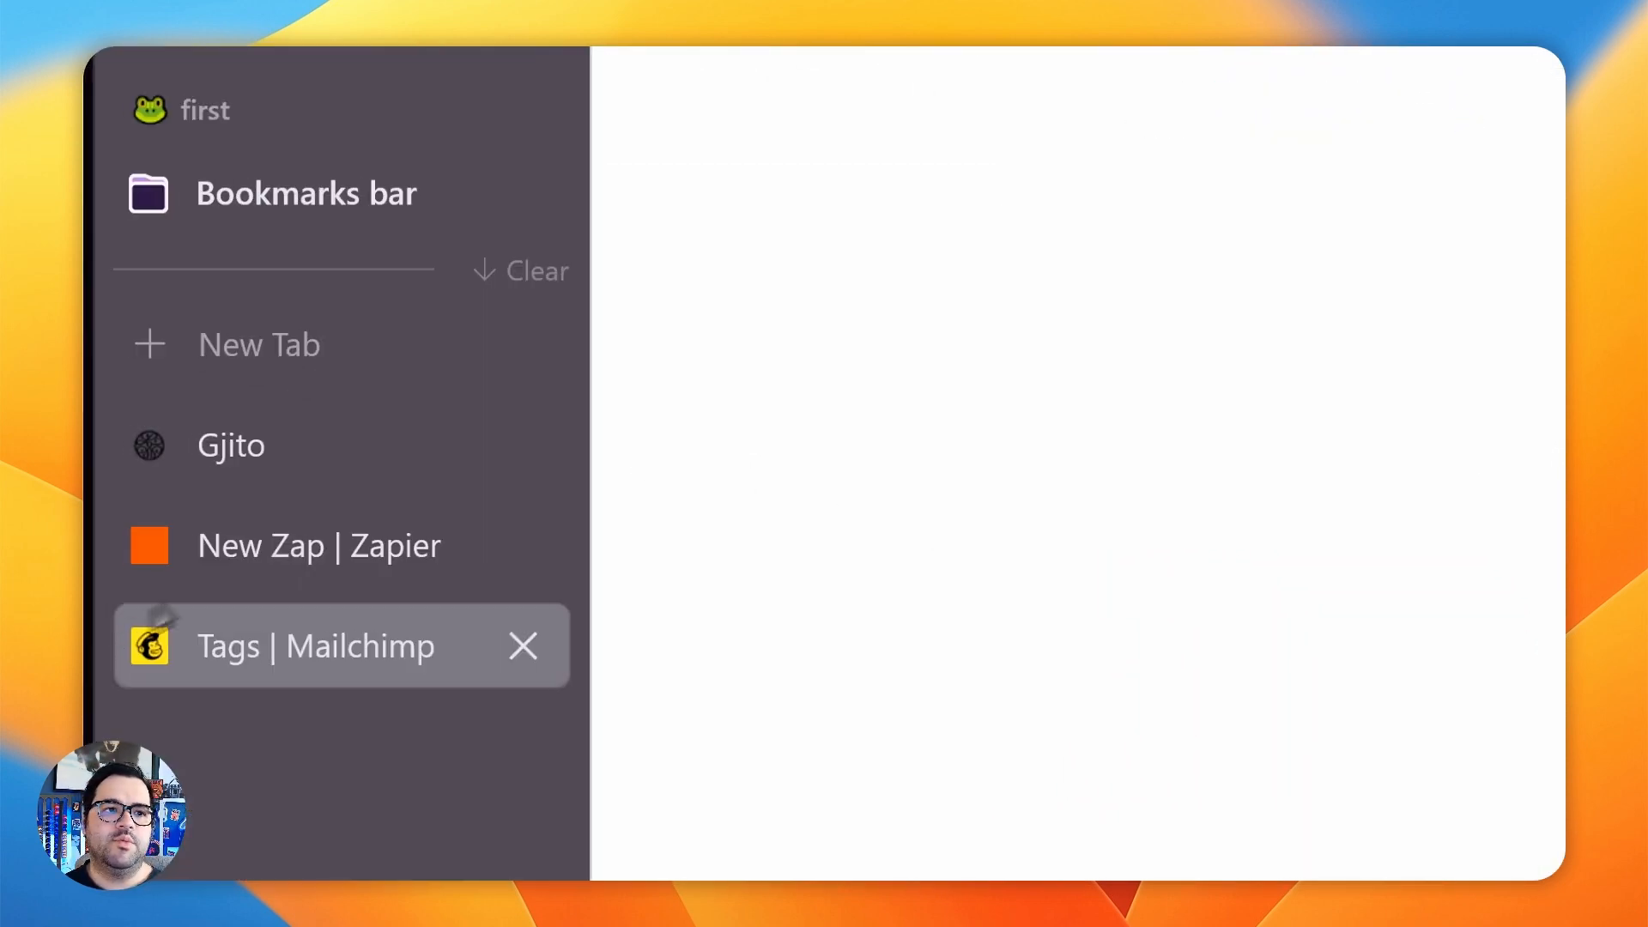
left_click(357, 574)
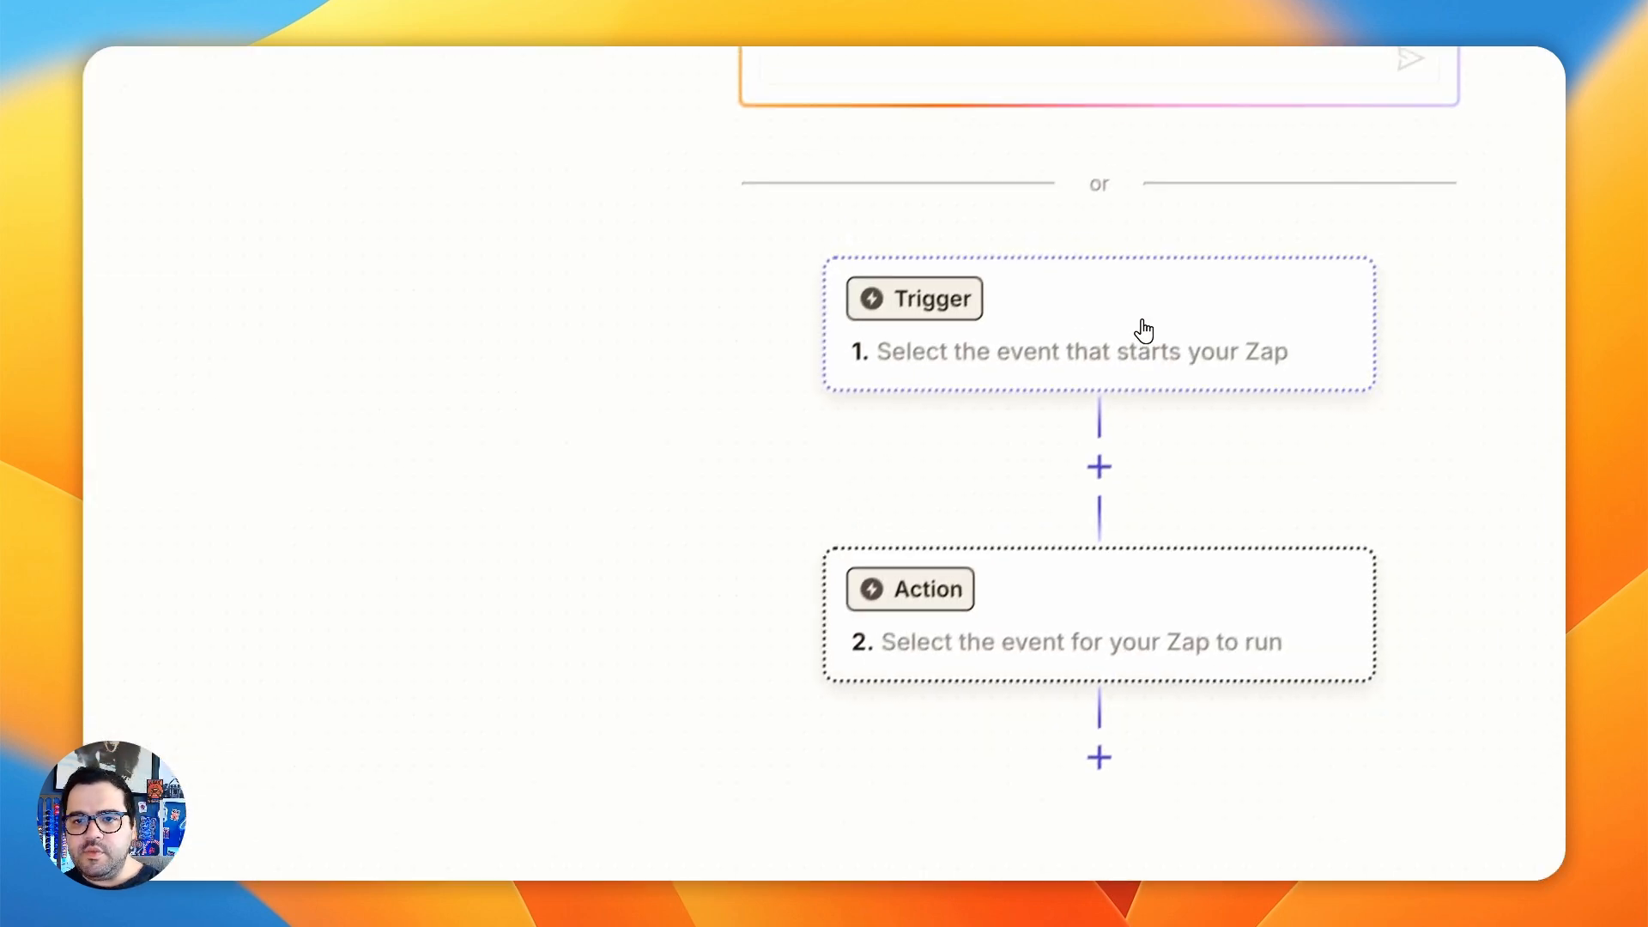
left_click(1144, 317)
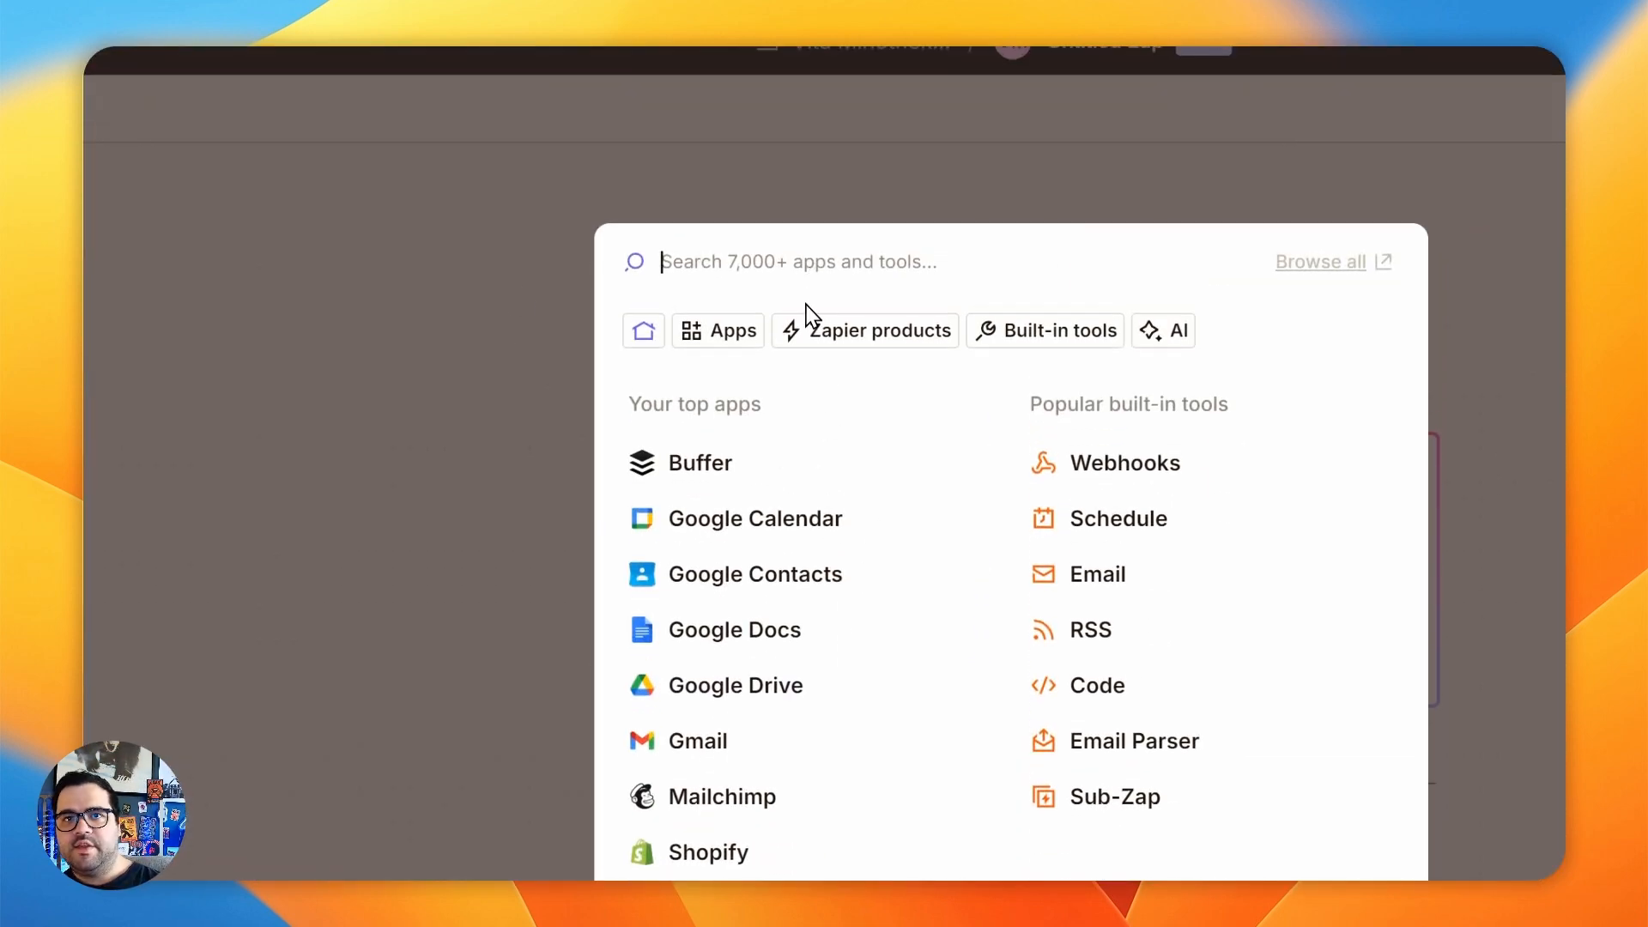
type("webflo")
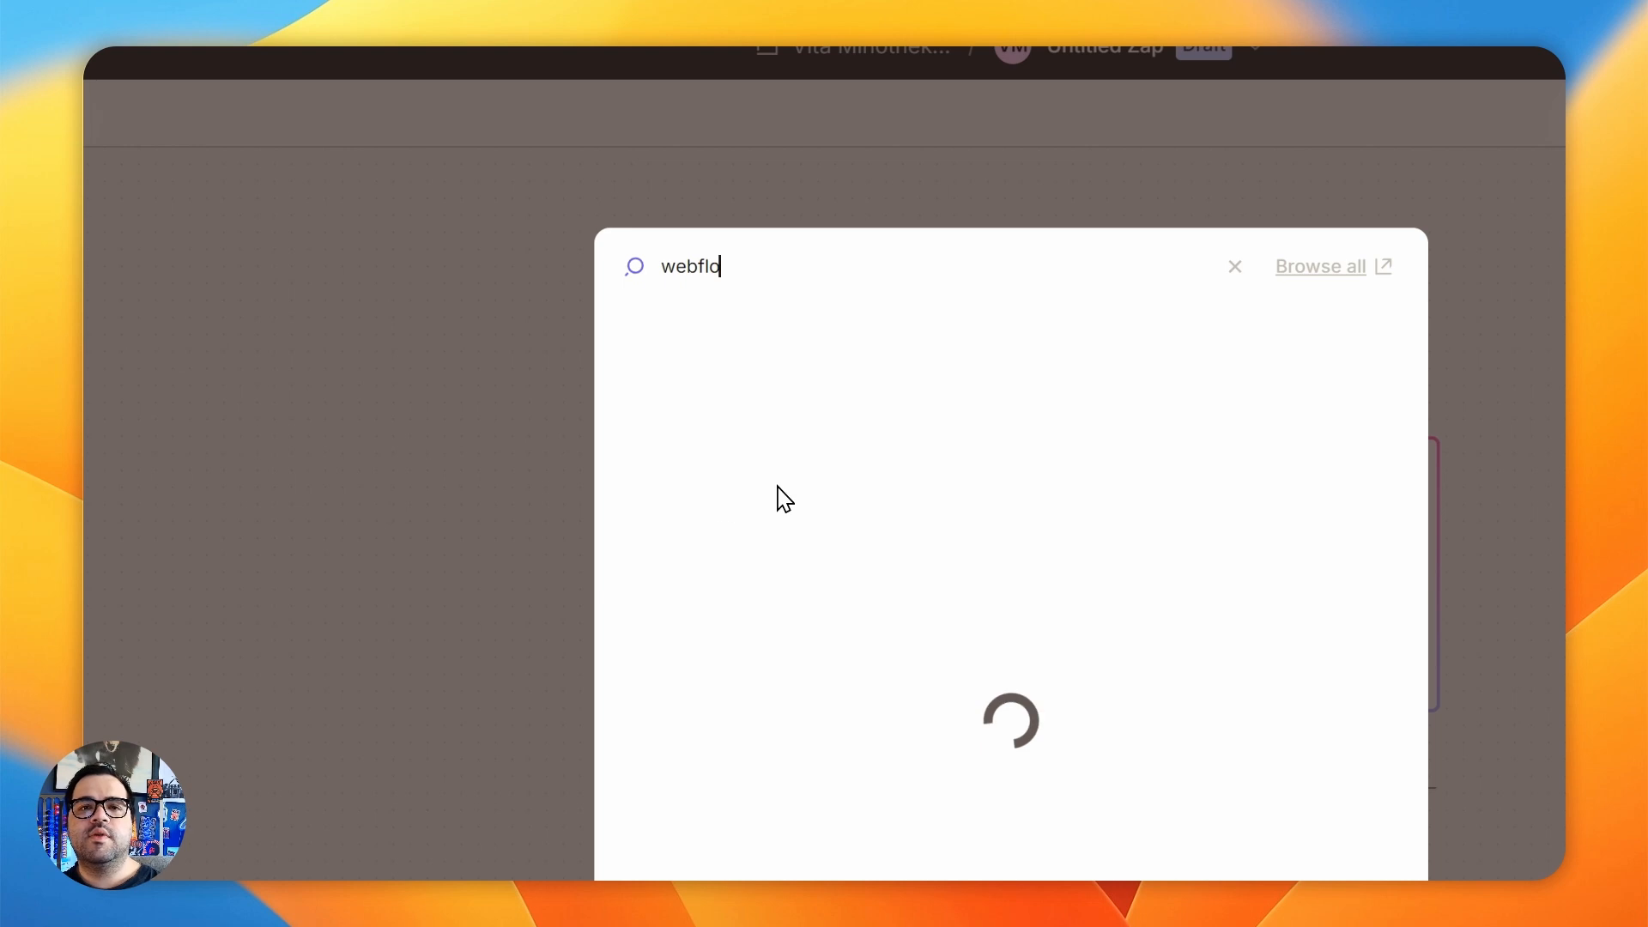
left_click(828, 266)
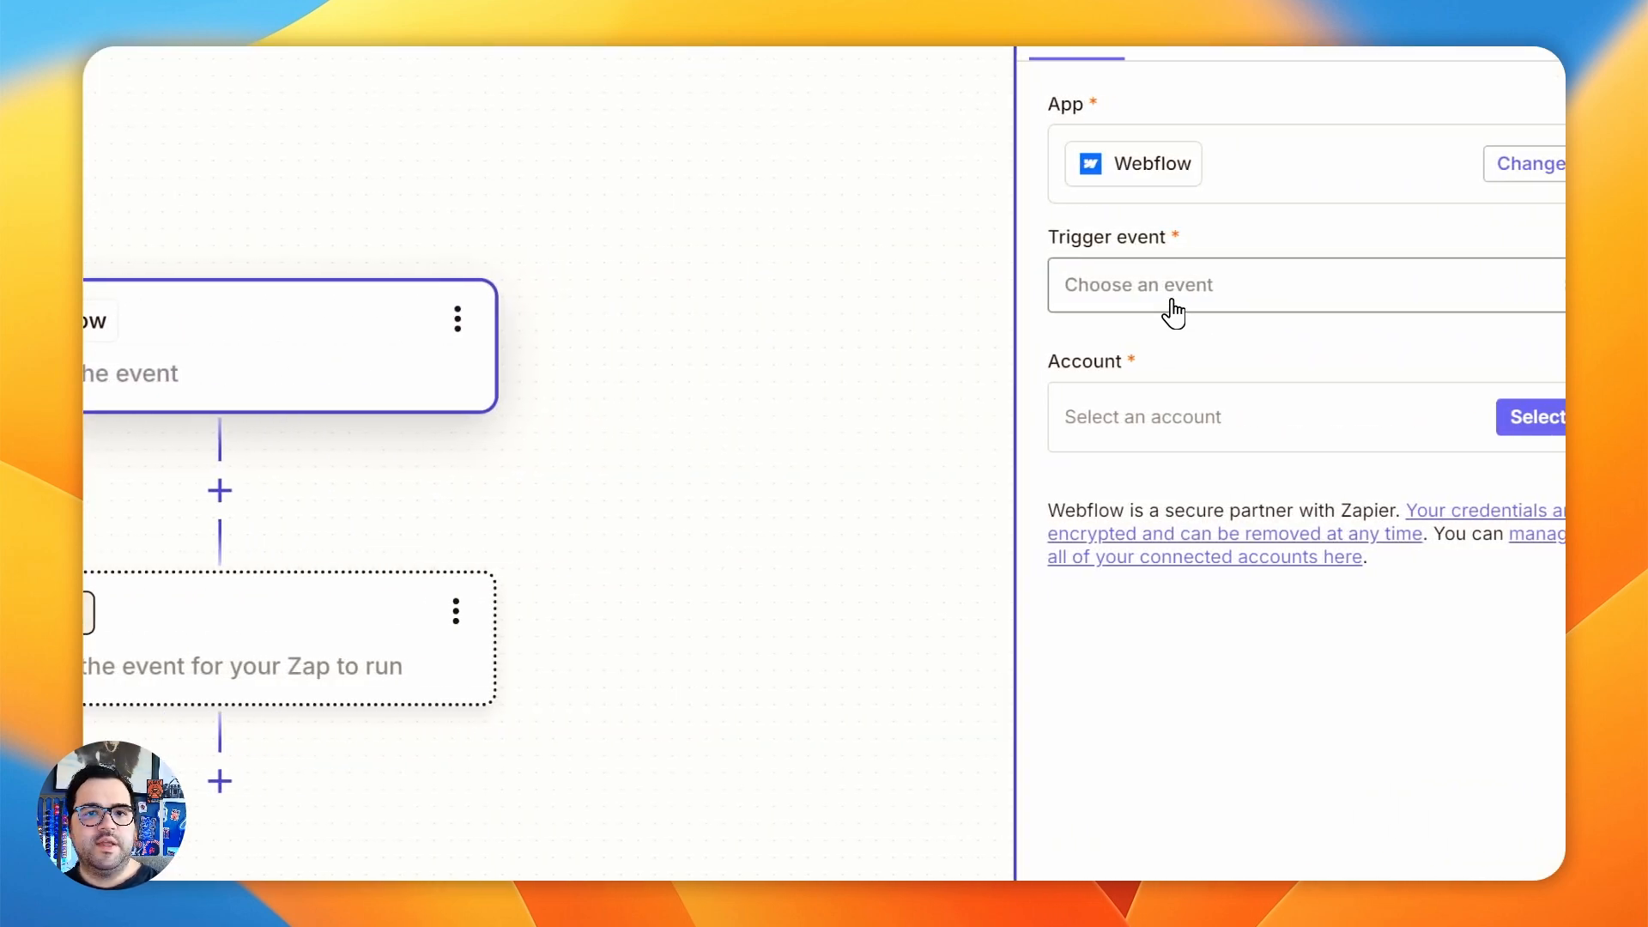
- Set the Webflow trigger event to New Form Submission, connect the v3.4.0 Webflow account and continue to the configuration
left_click(1172, 313)
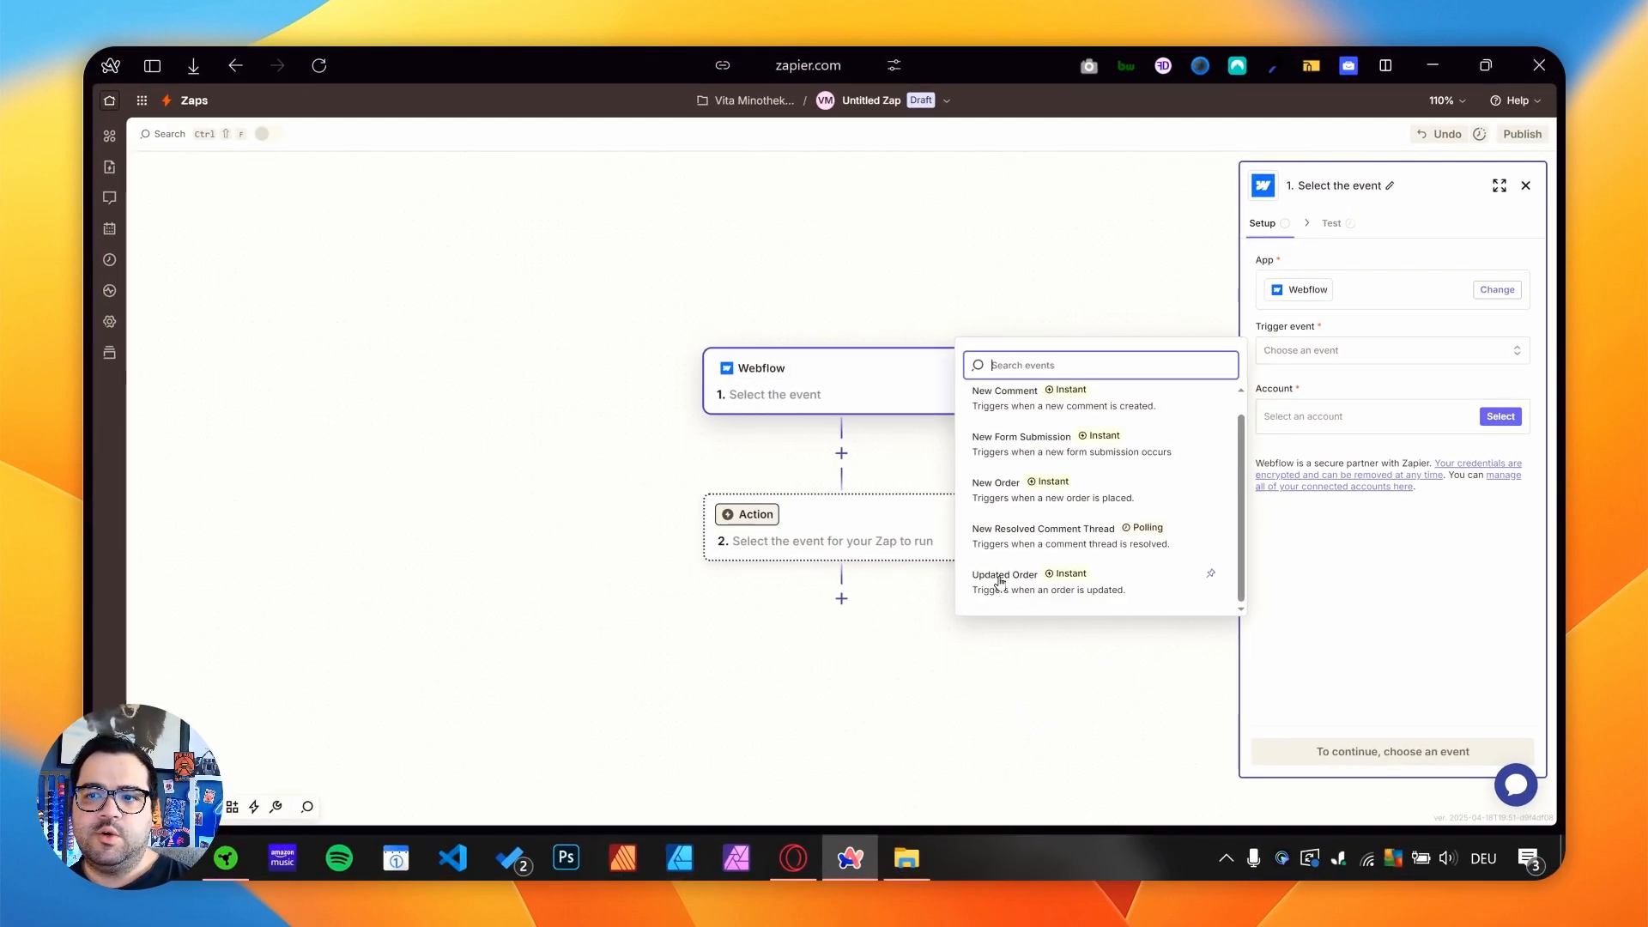
scroll(996, 562, "up", 1)
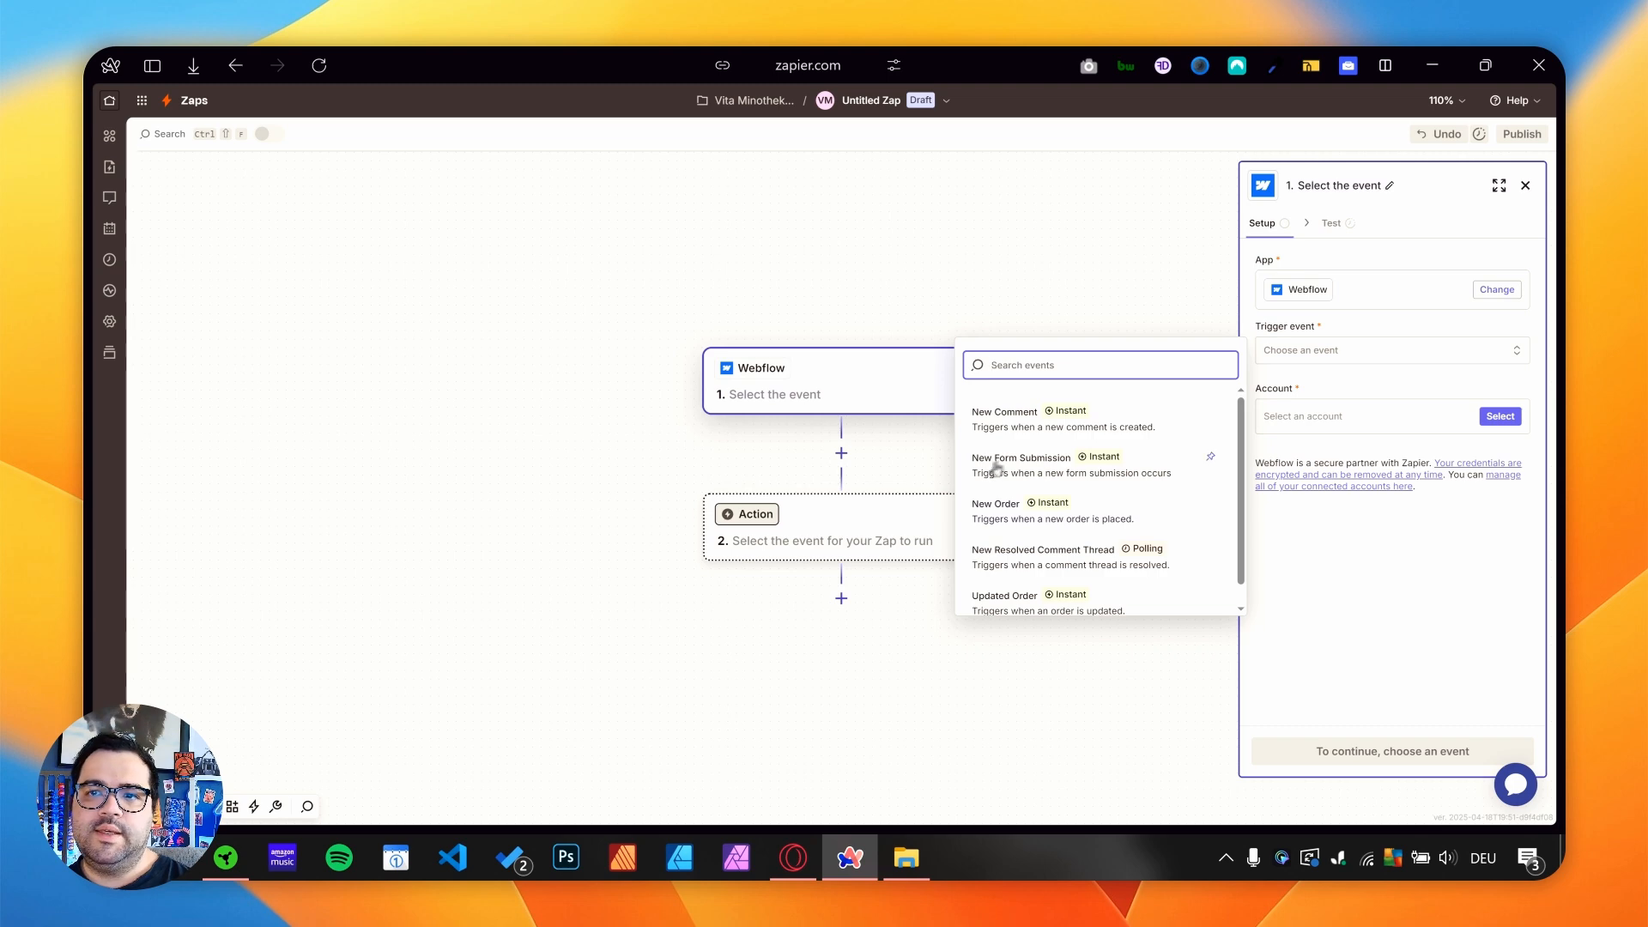
left_click(1022, 476)
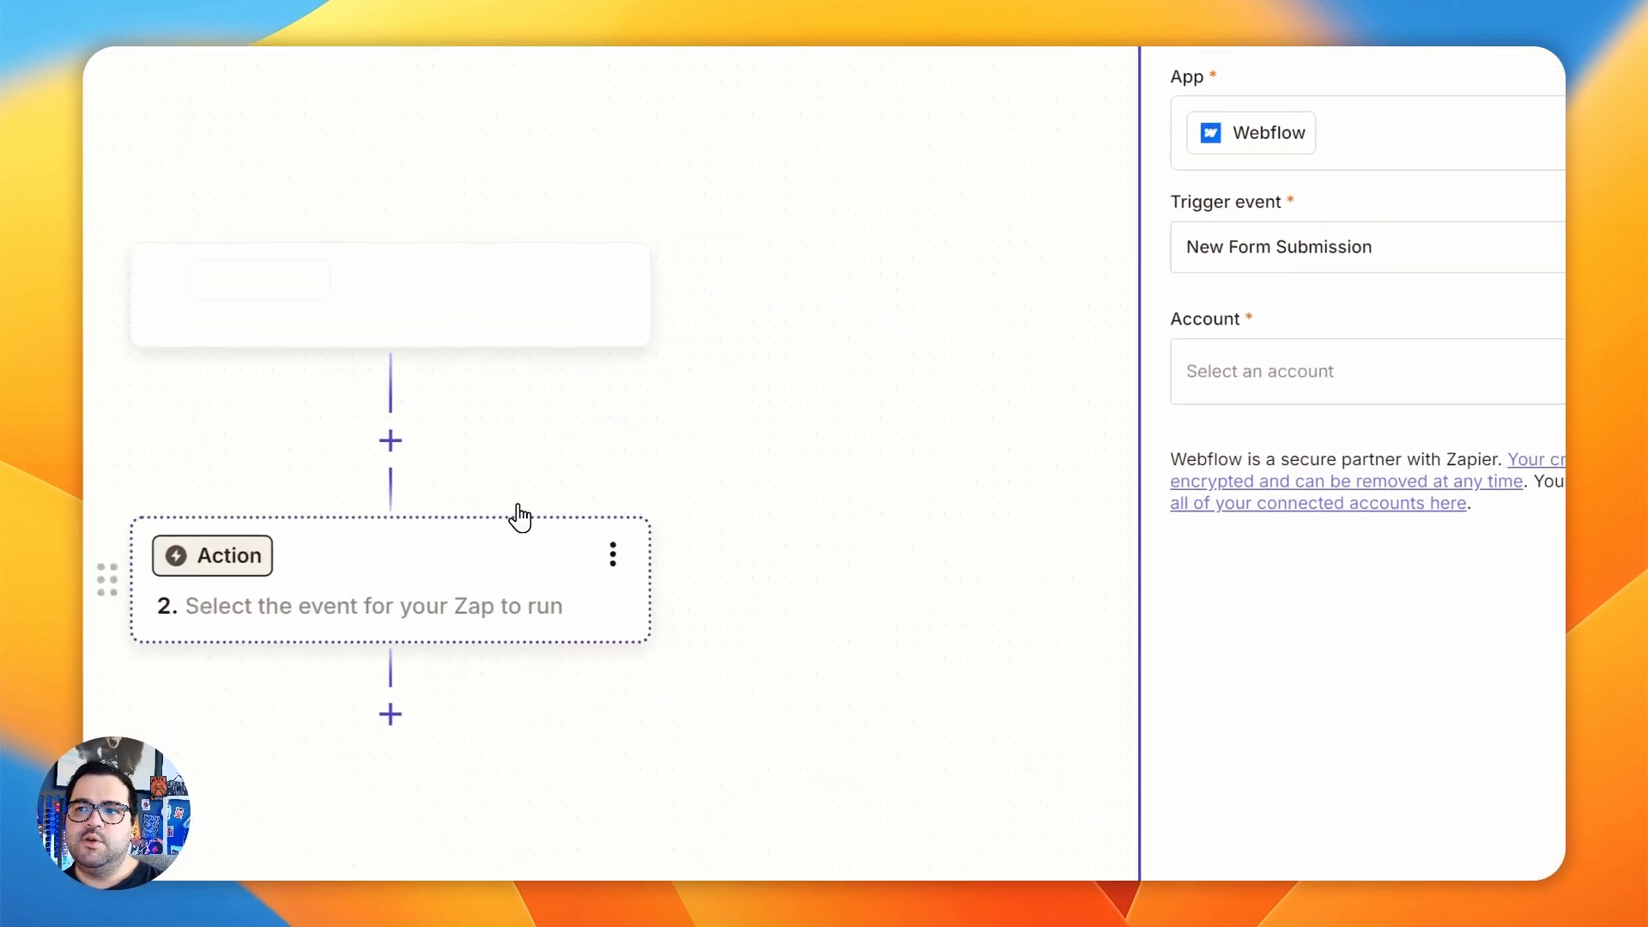
left_click(1440, 368)
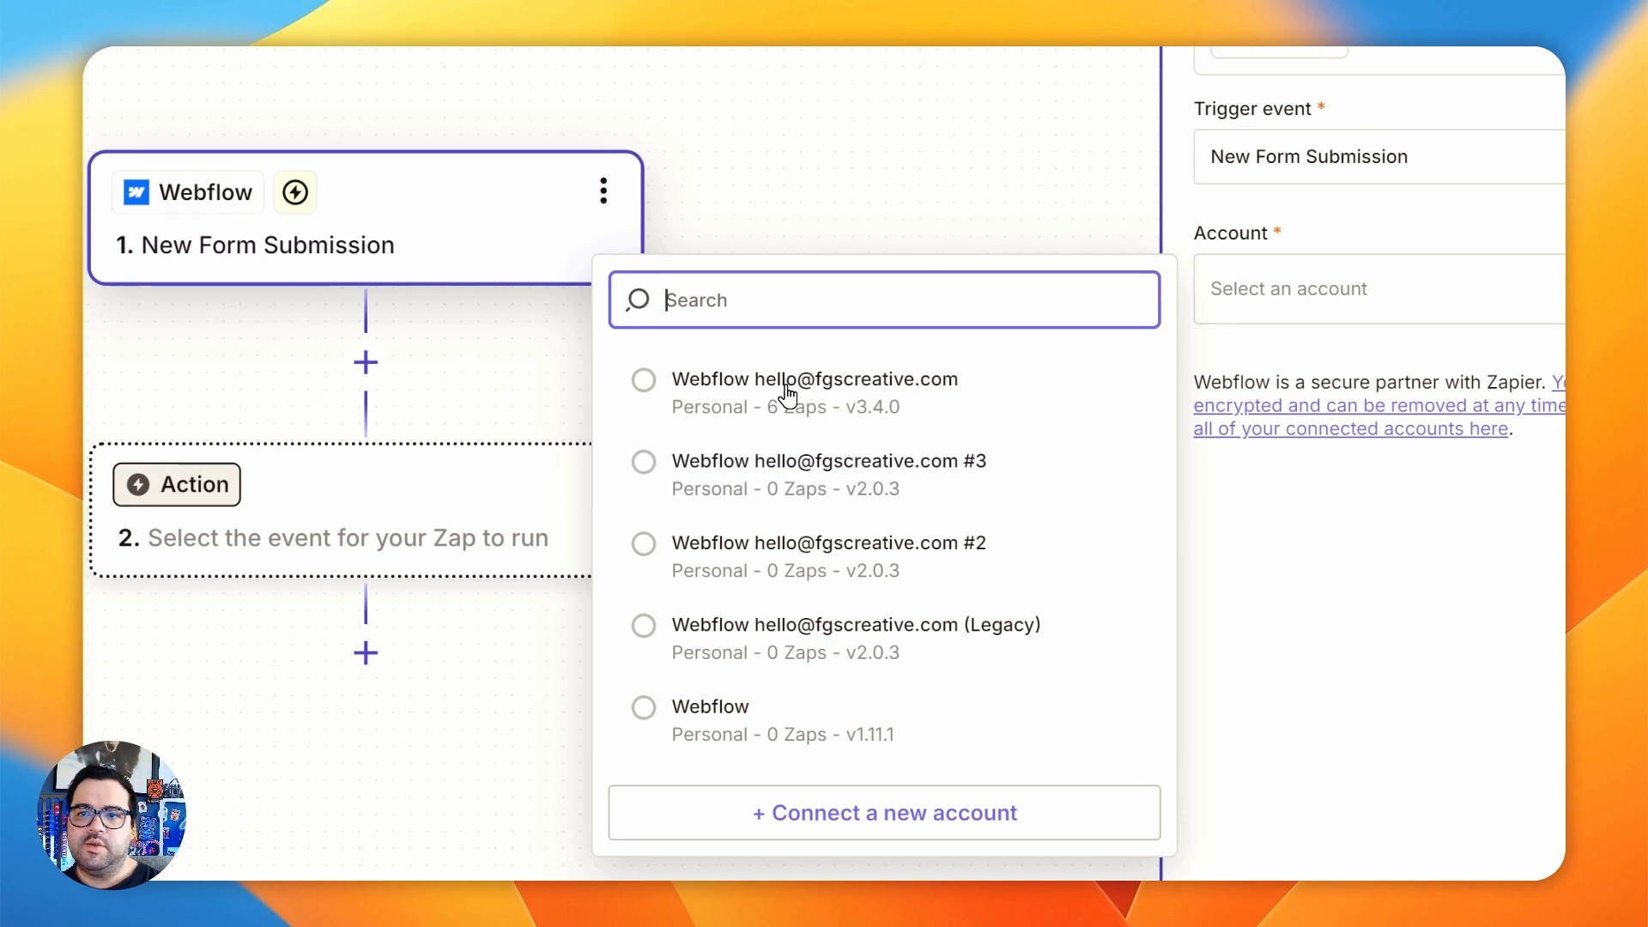
left_click(787, 396)
left_click(1331, 632)
- Configure the trigger with the Gjito site and the form "(Home) contact form test 04", and test the trigger
left_click(1041, 258)
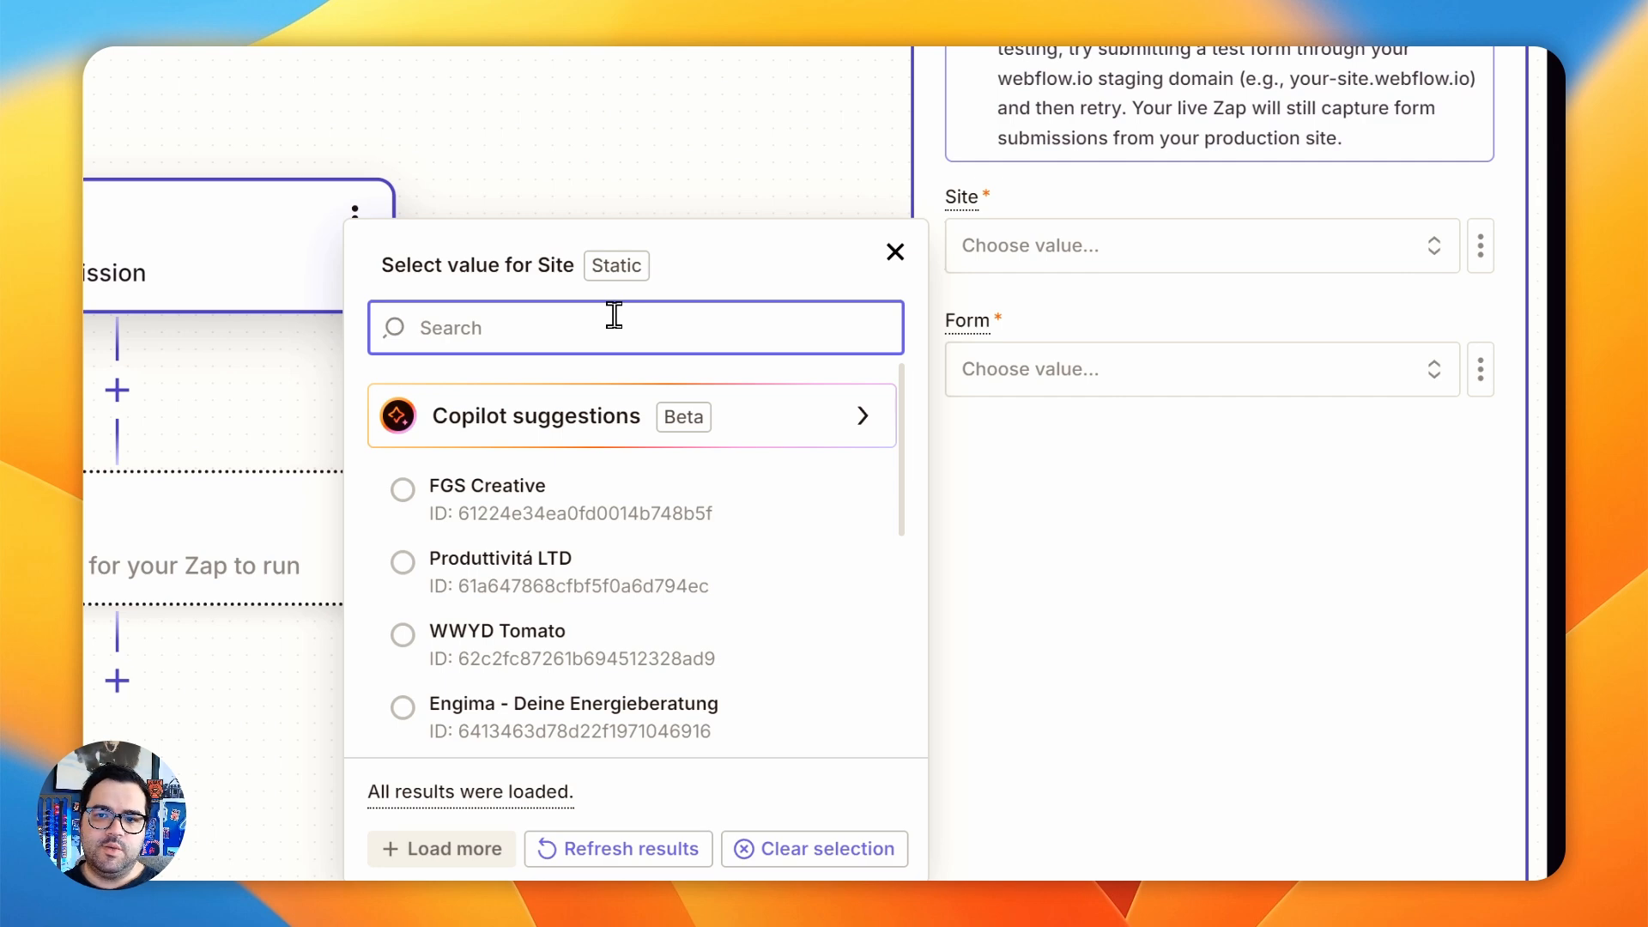
type("gjito")
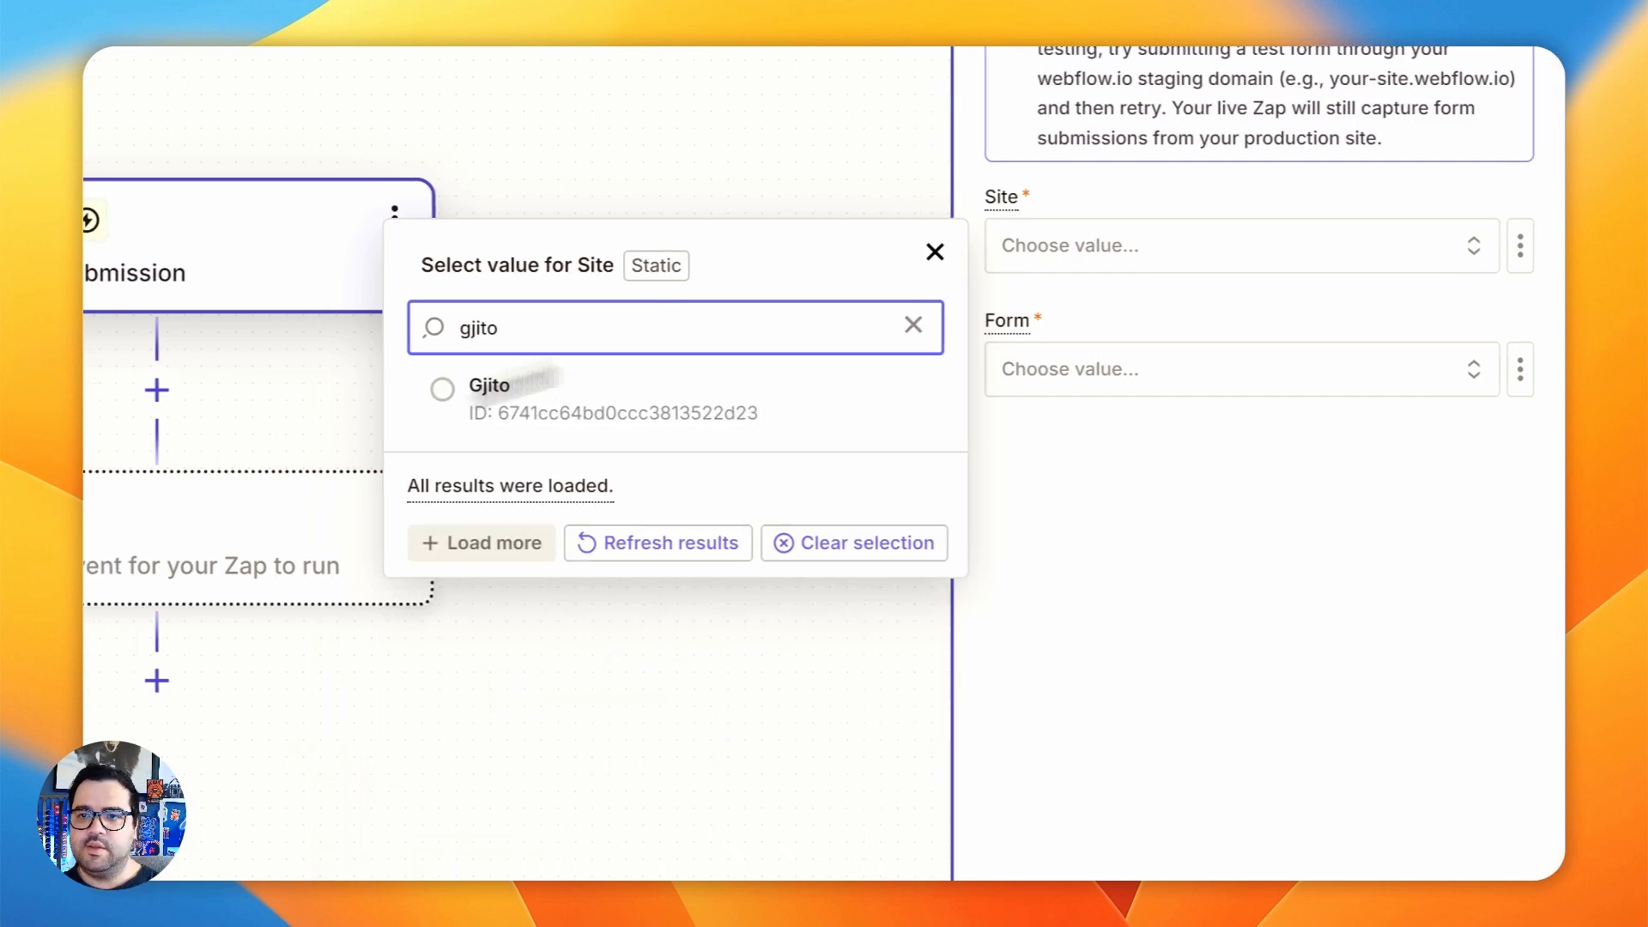
left_click(459, 420)
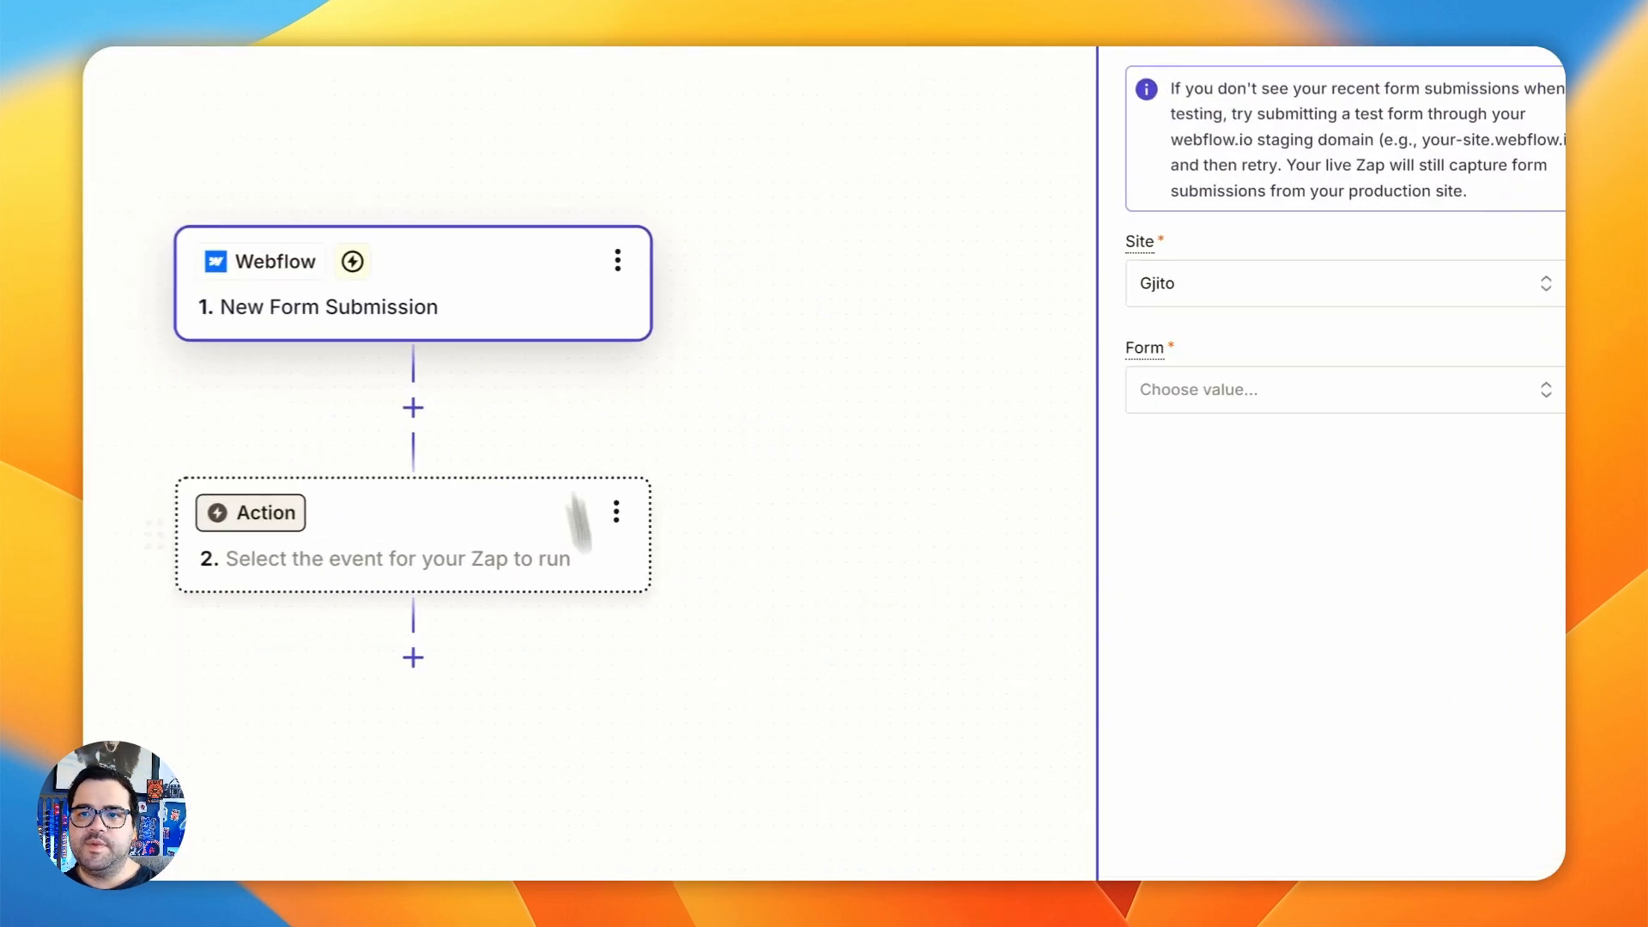
left_click(1193, 371)
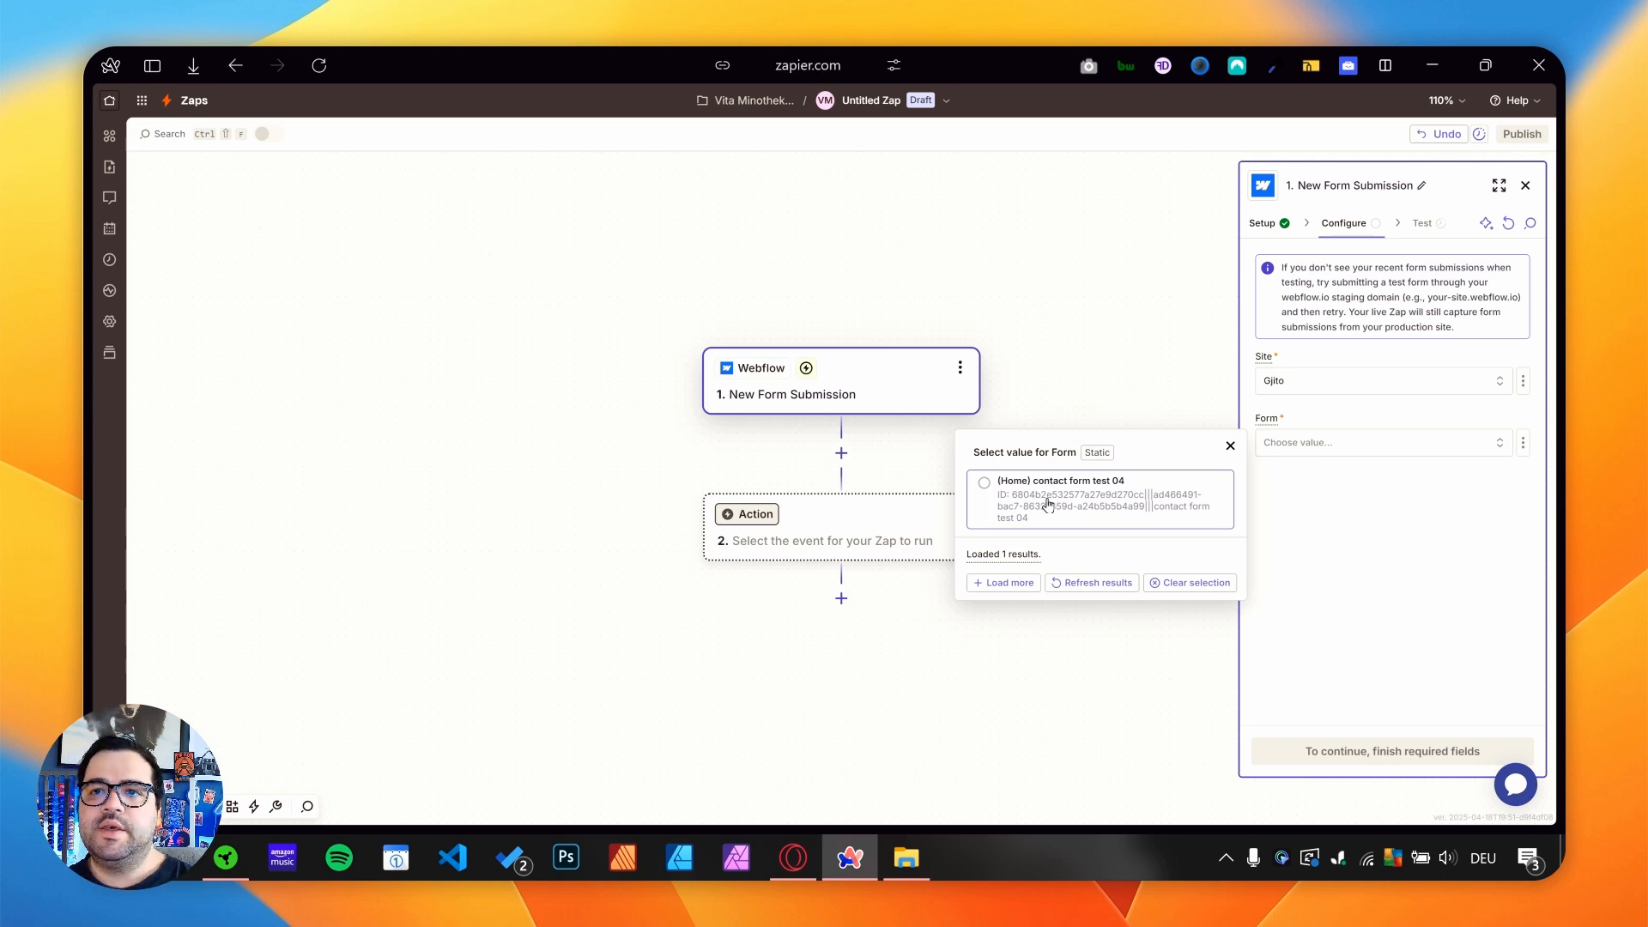
left_click(1052, 502)
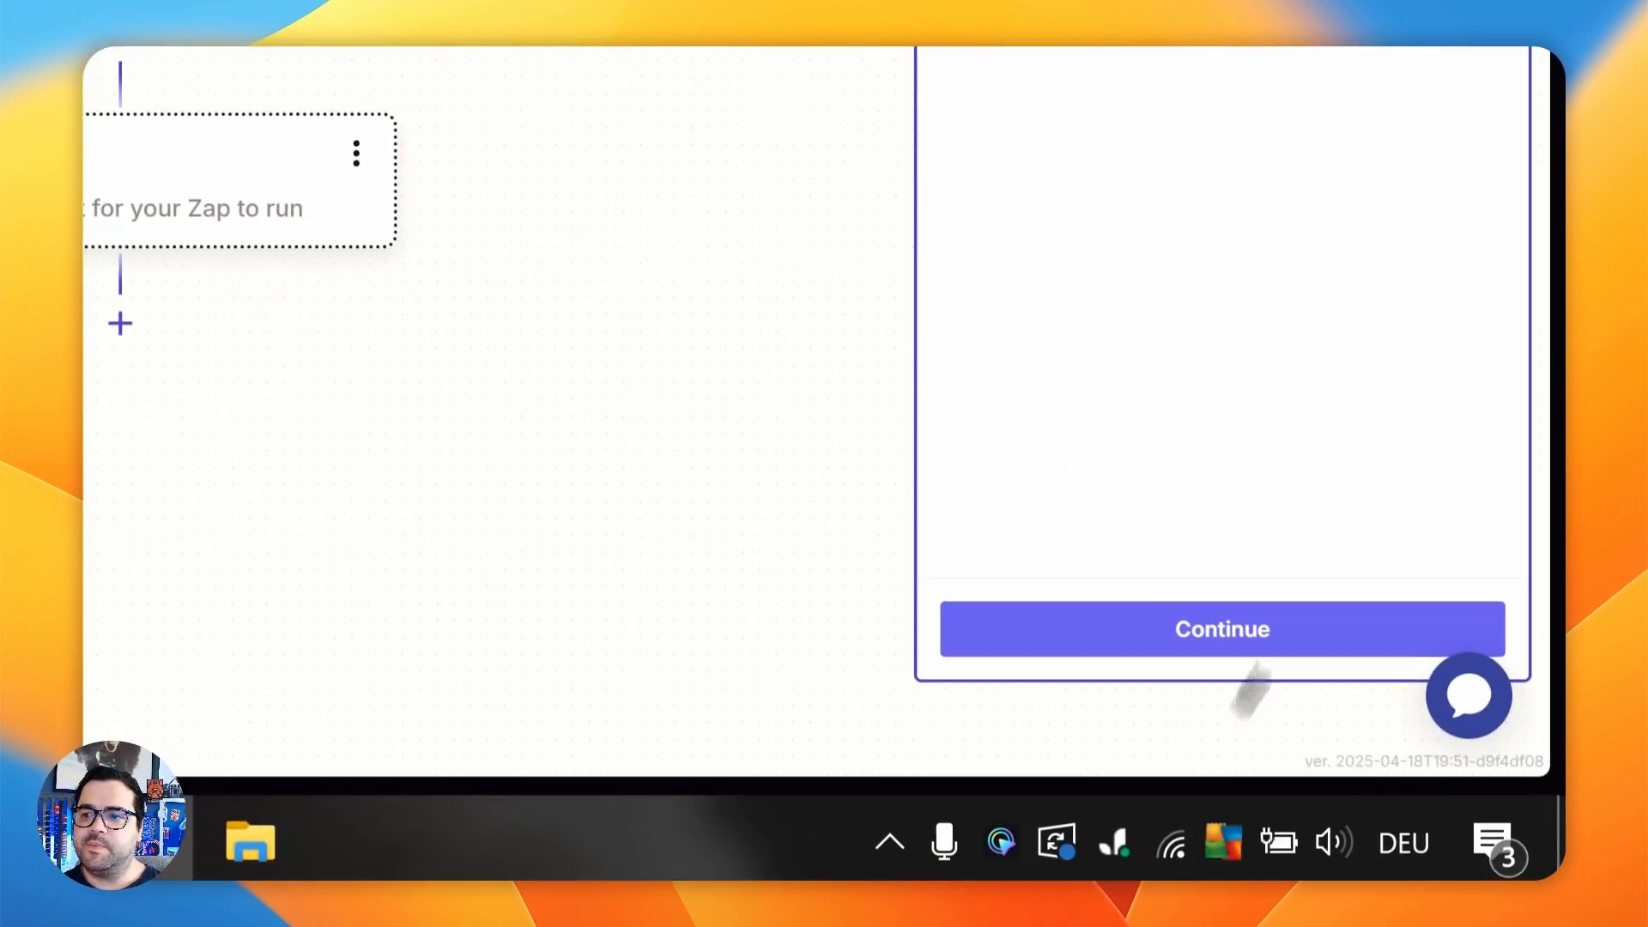
left_click(1202, 635)
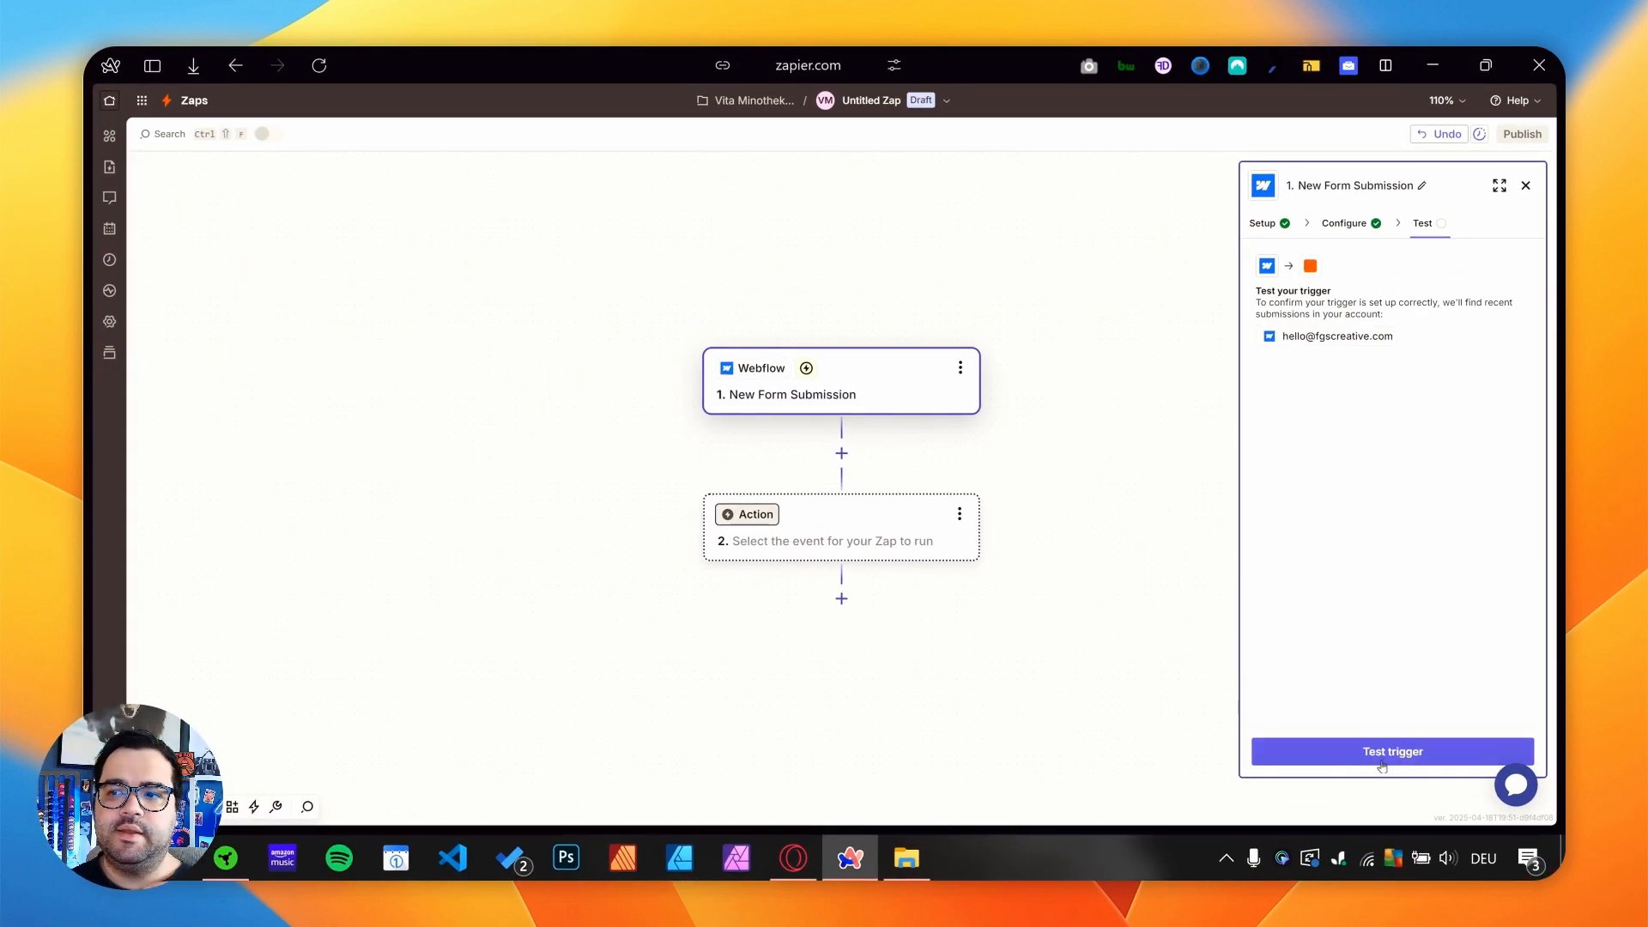
left_click(1381, 755)
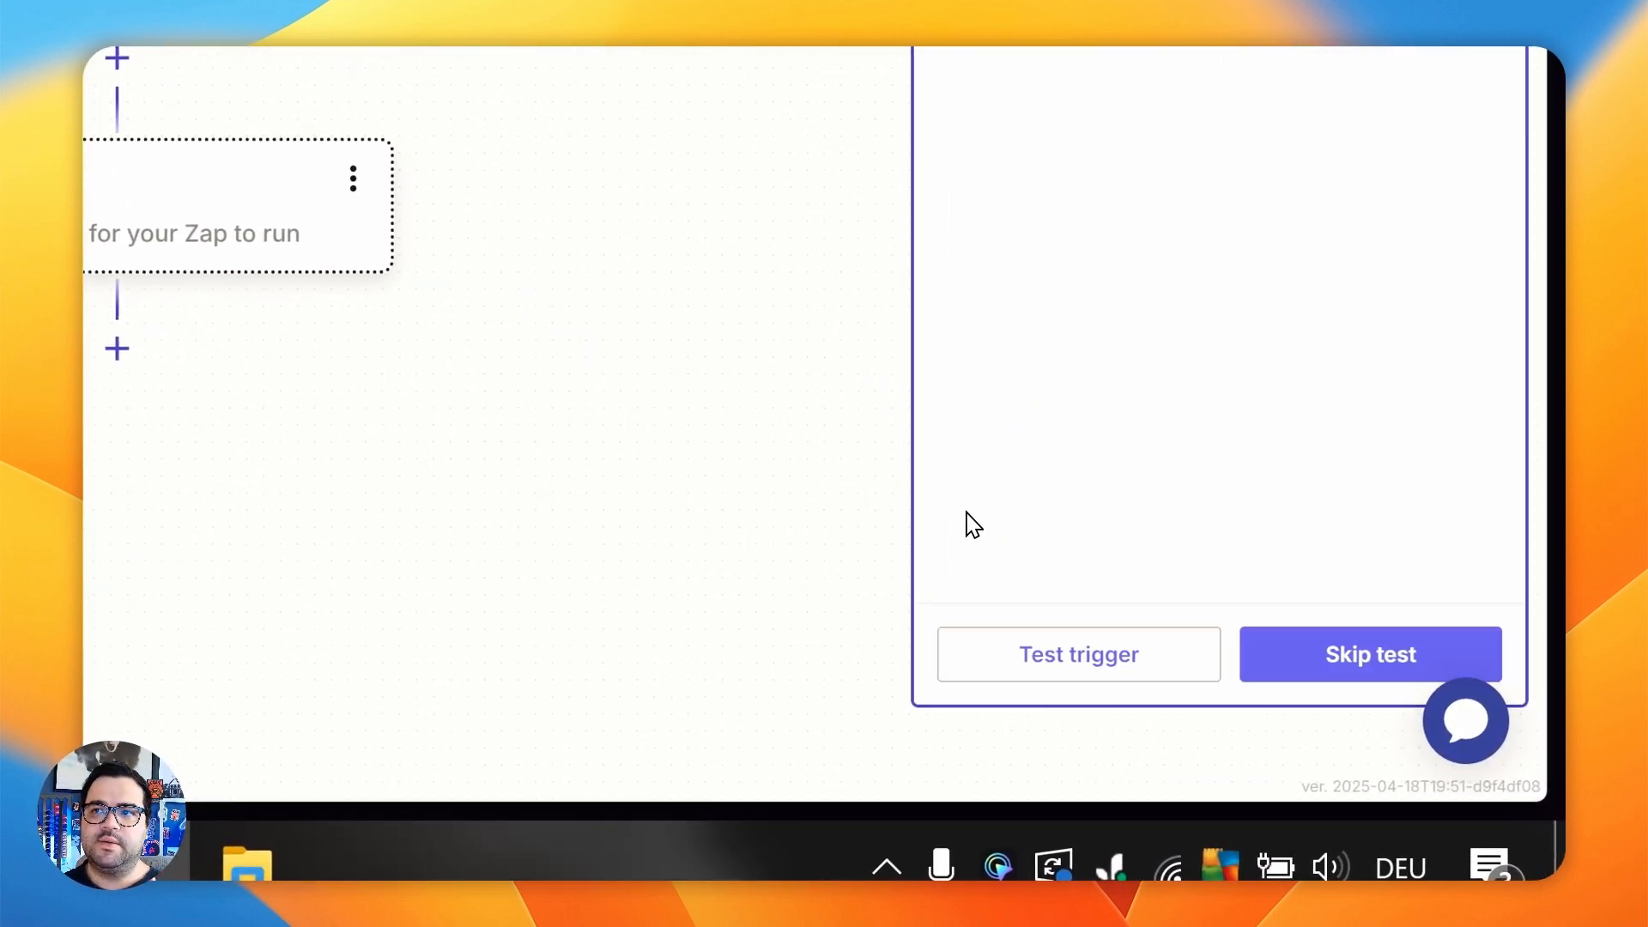
left_click_drag(997, 265, 1195, 272)
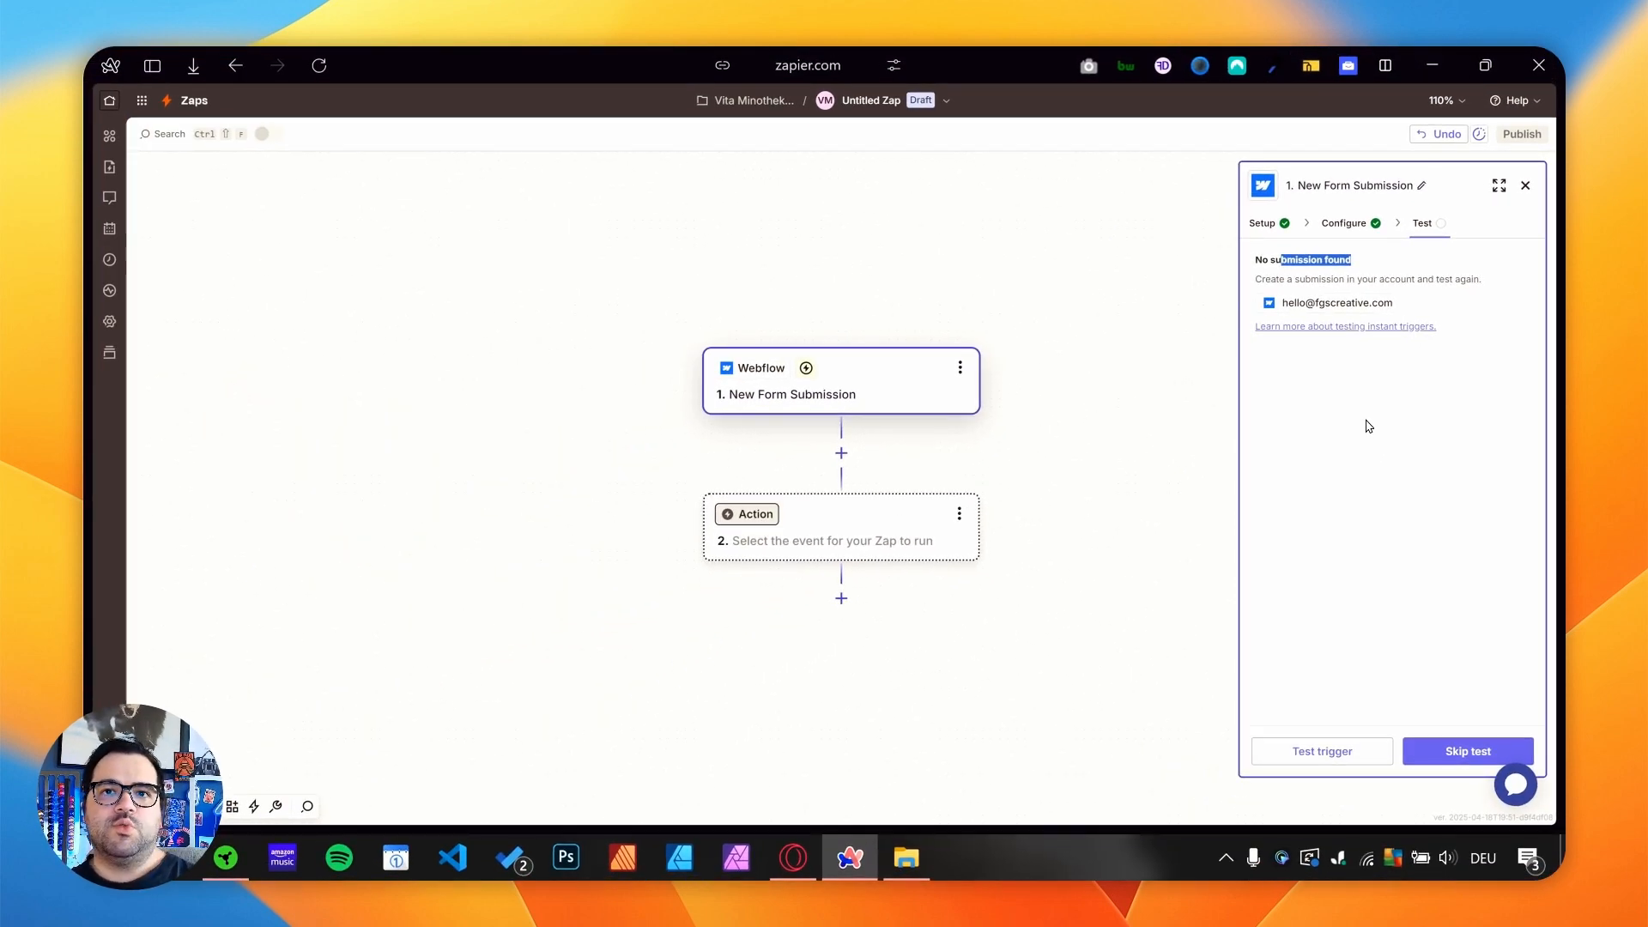
- Switch to the published Gjito site and submit the contact form with a first name and a test email address
left_click(215, 564)
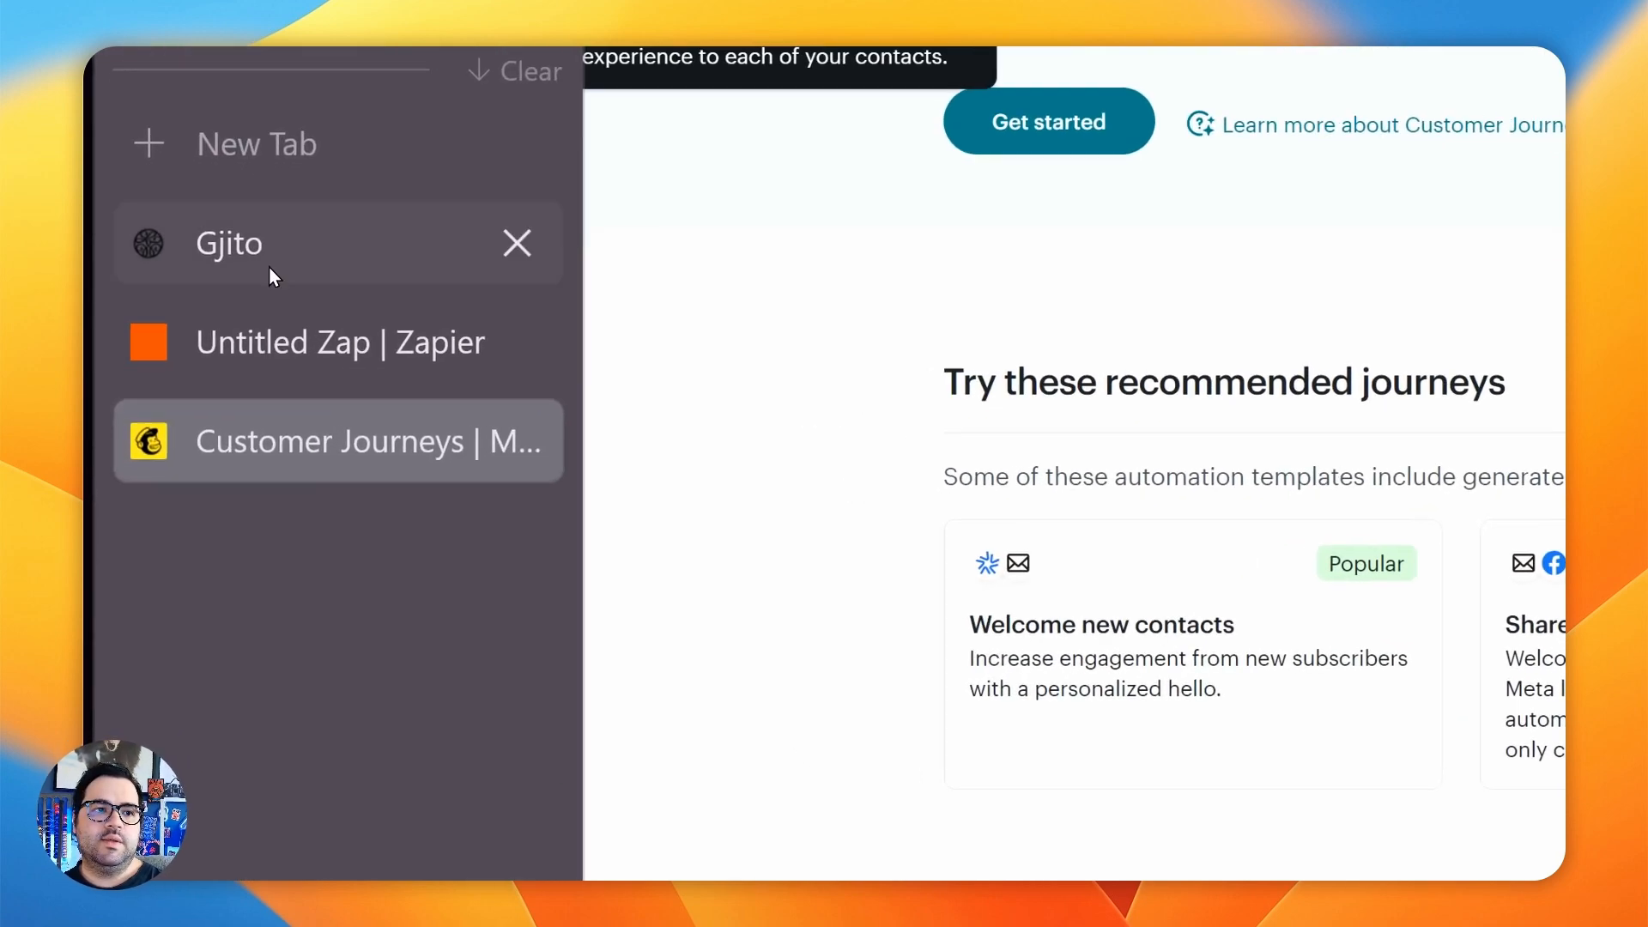
left_click(270, 256)
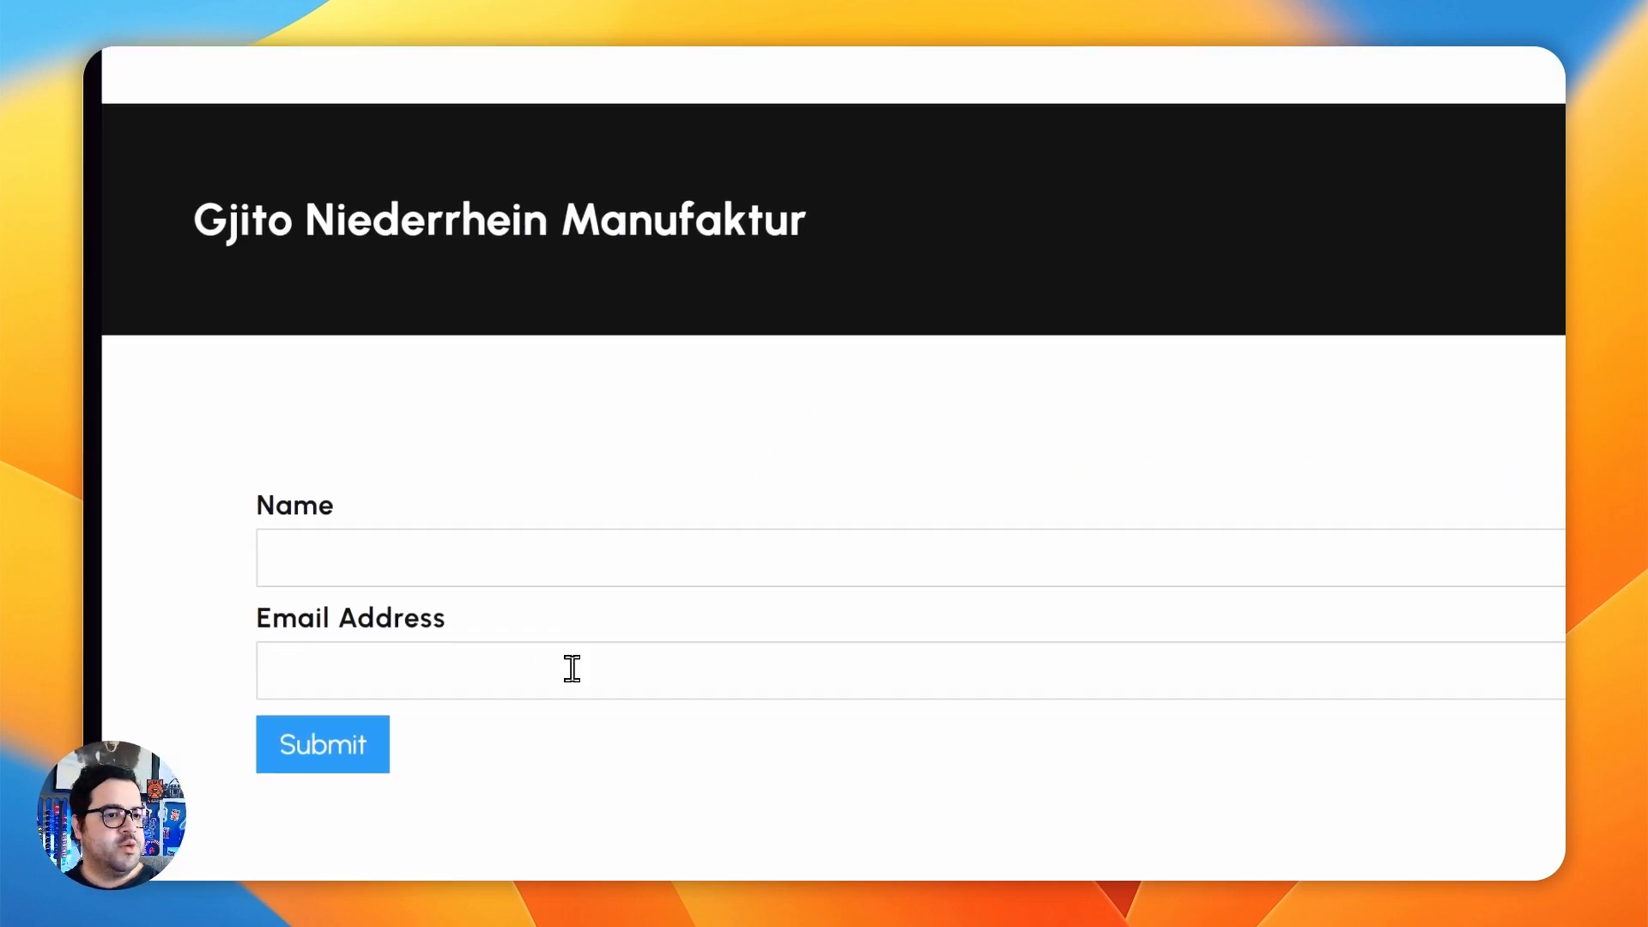
left_click(546, 559)
type("Felipe")
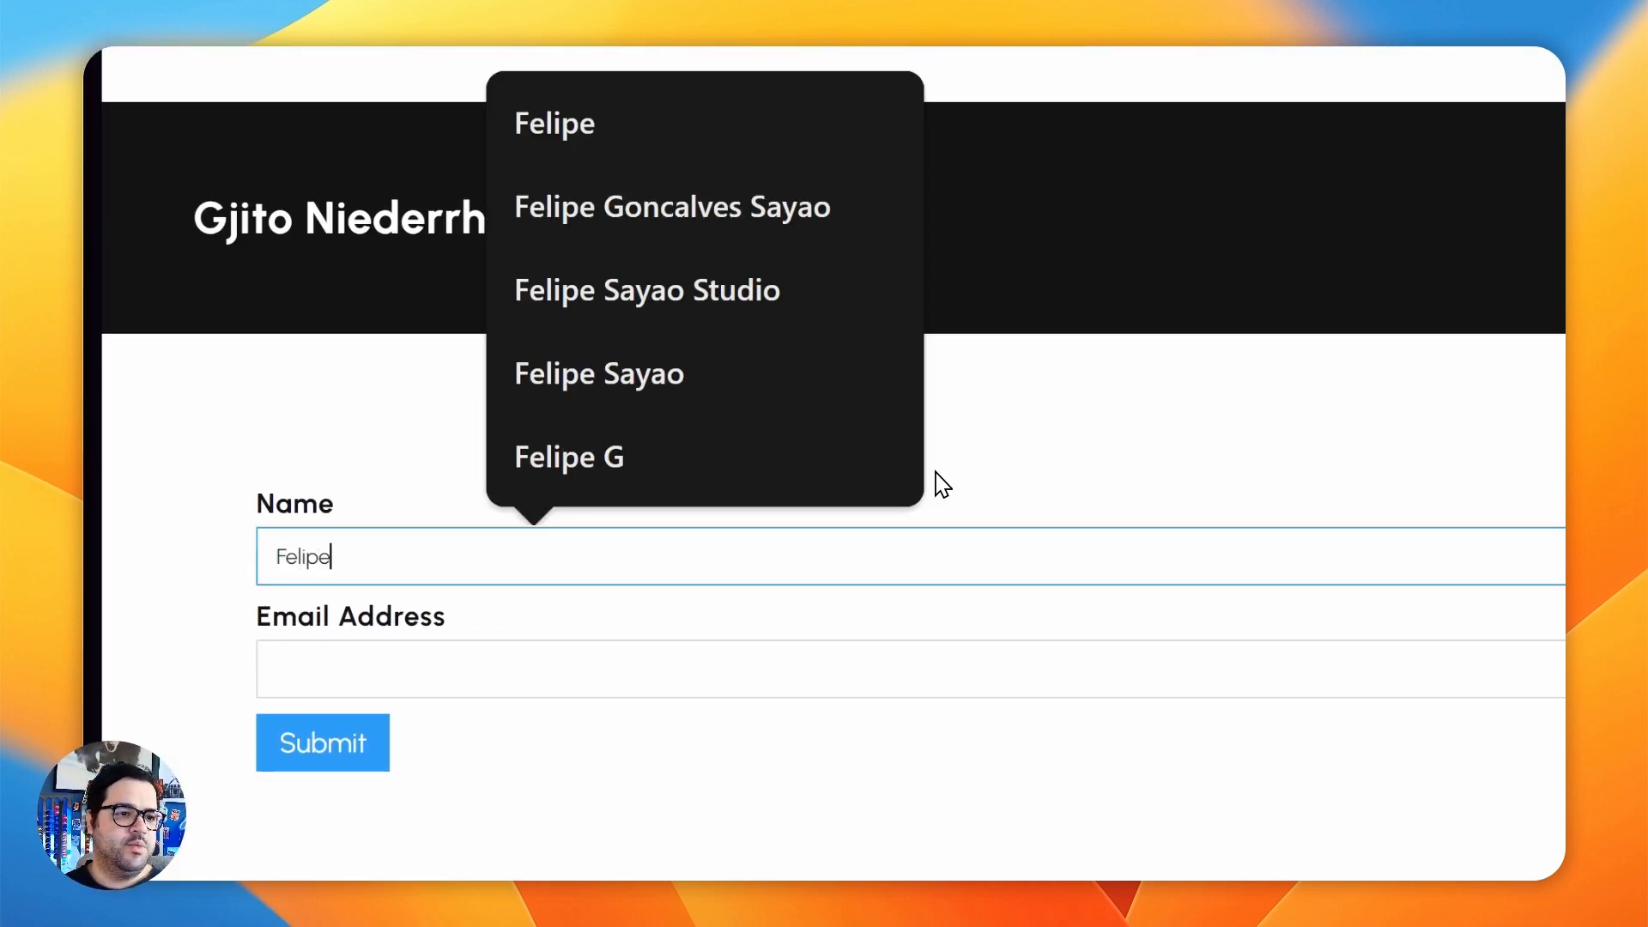
key("Tab")
type("th")
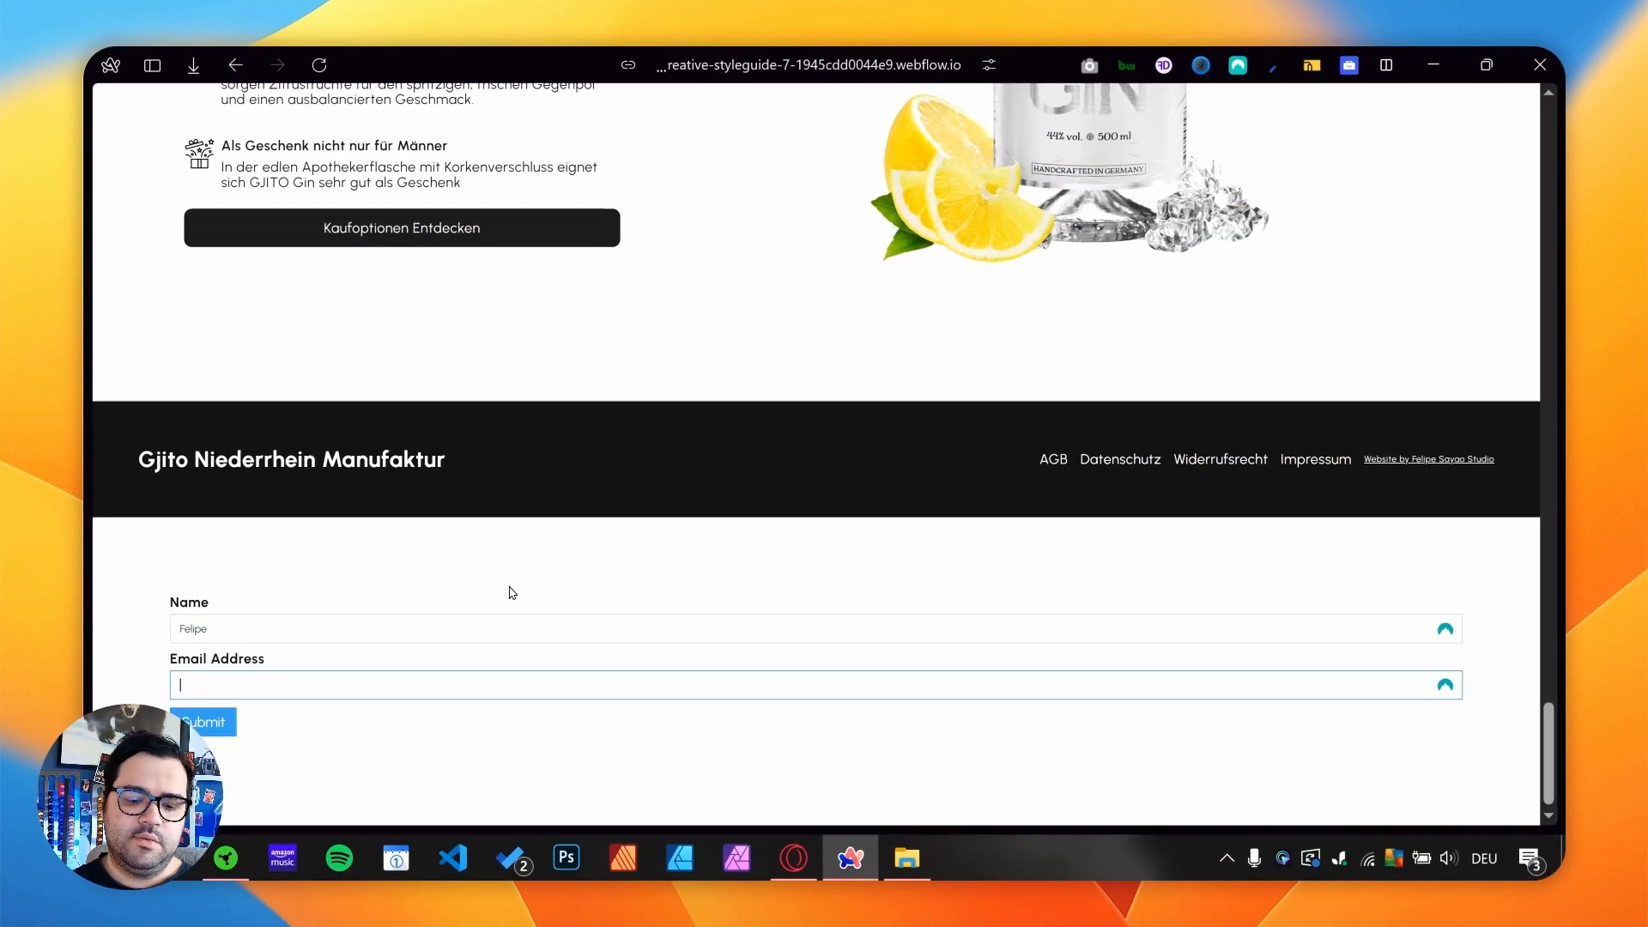
type("test")
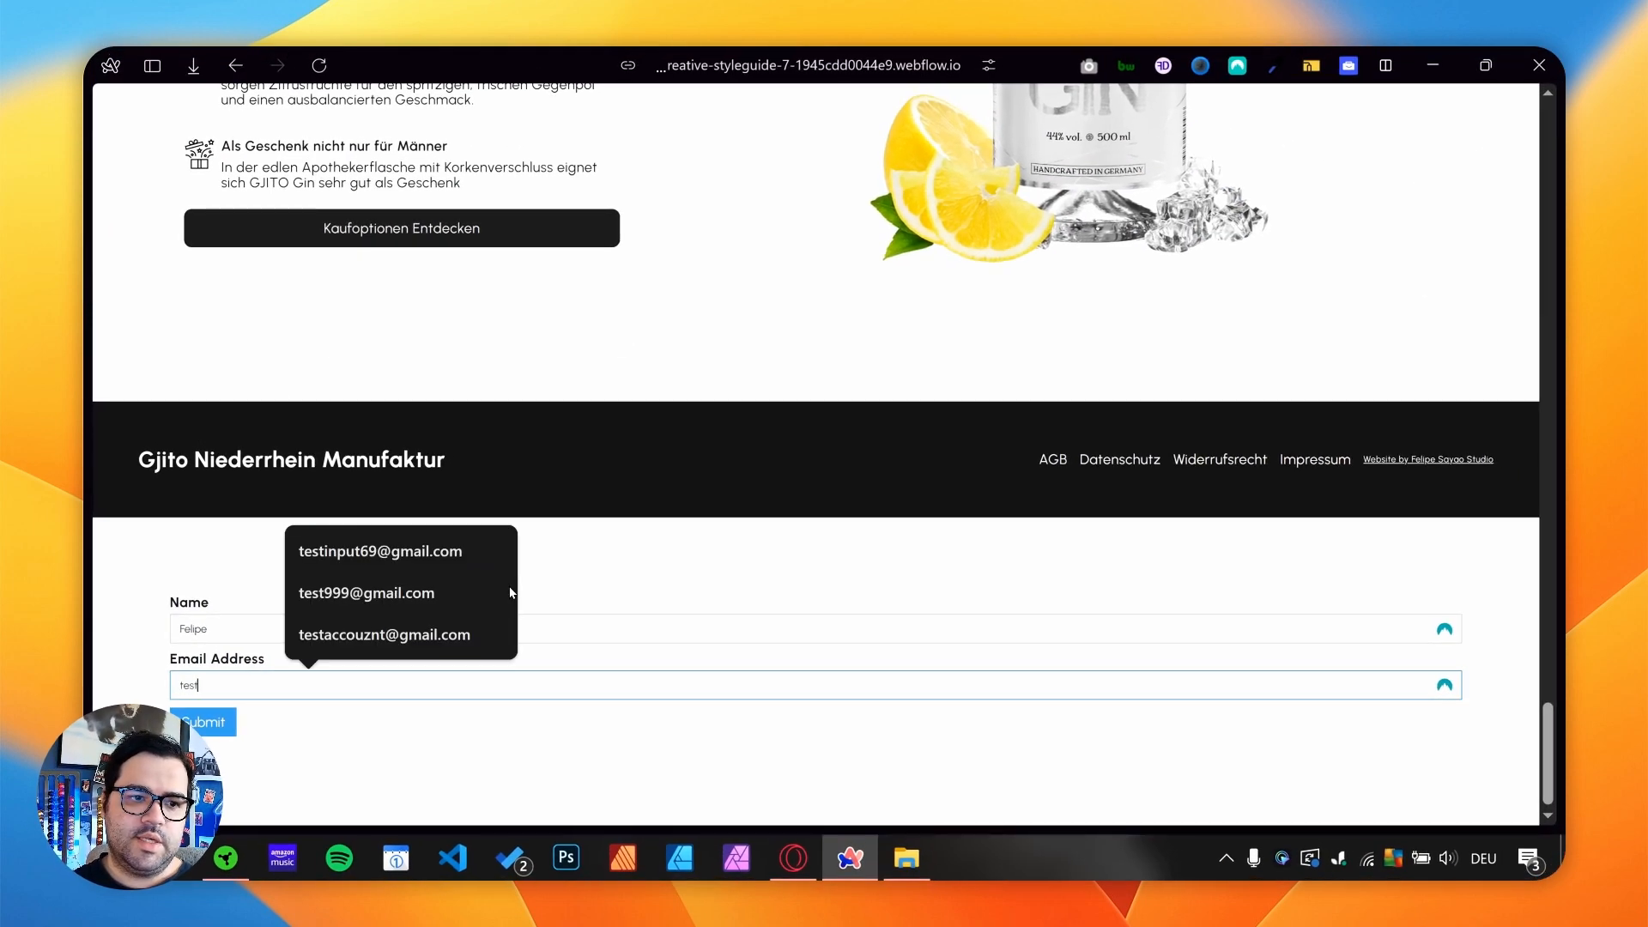
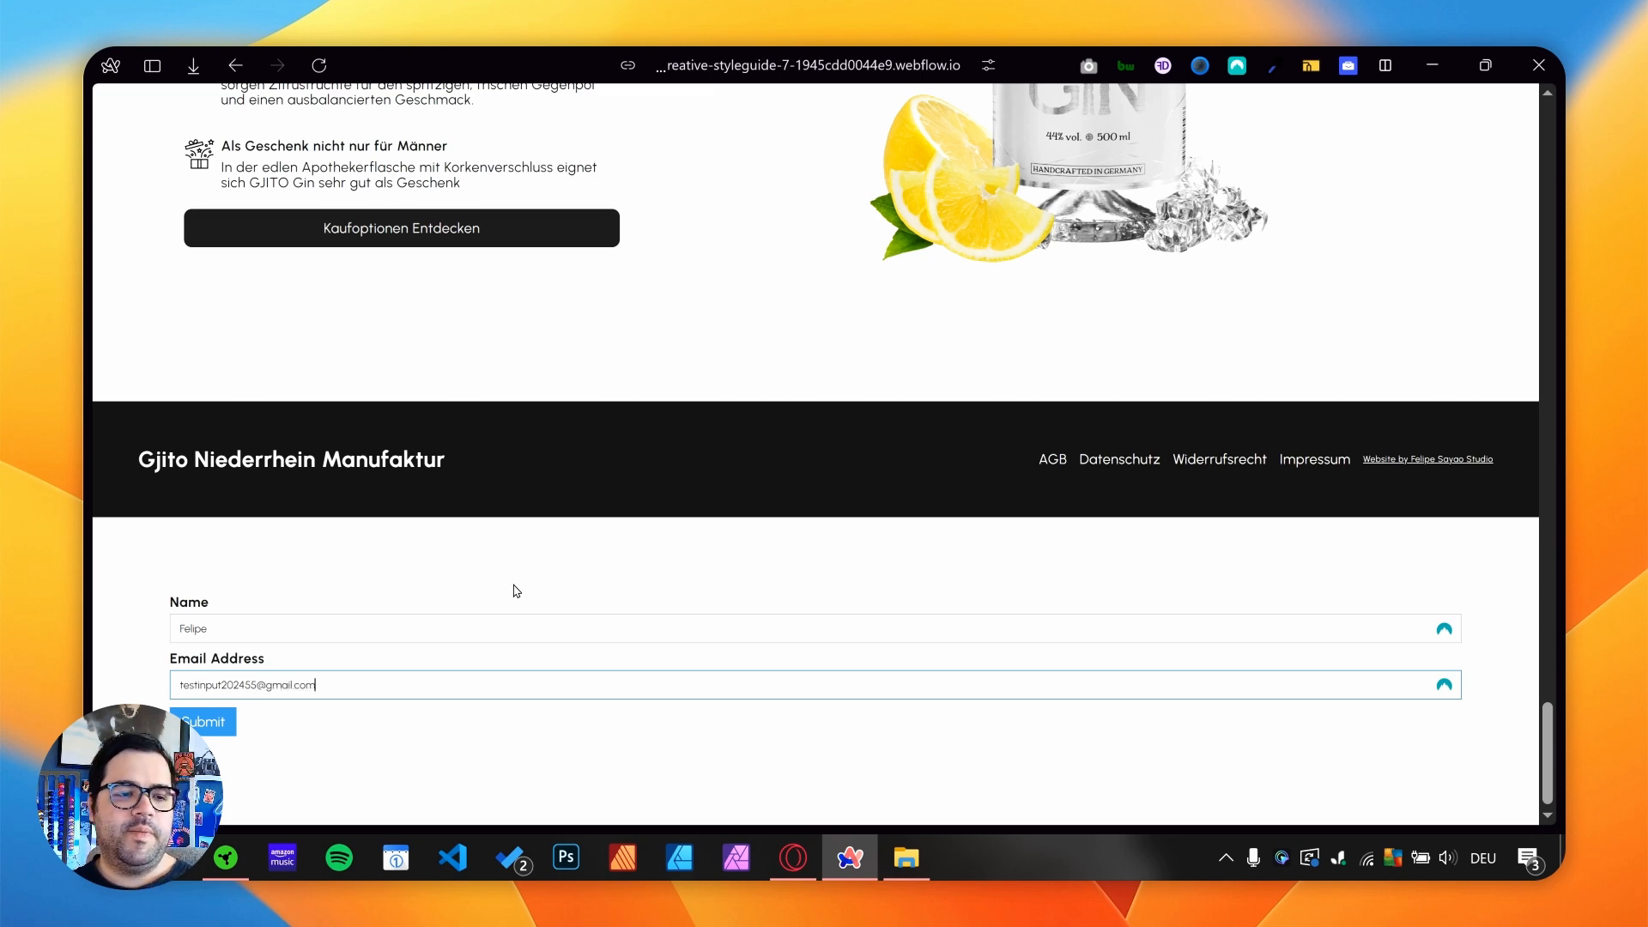
key("Return")
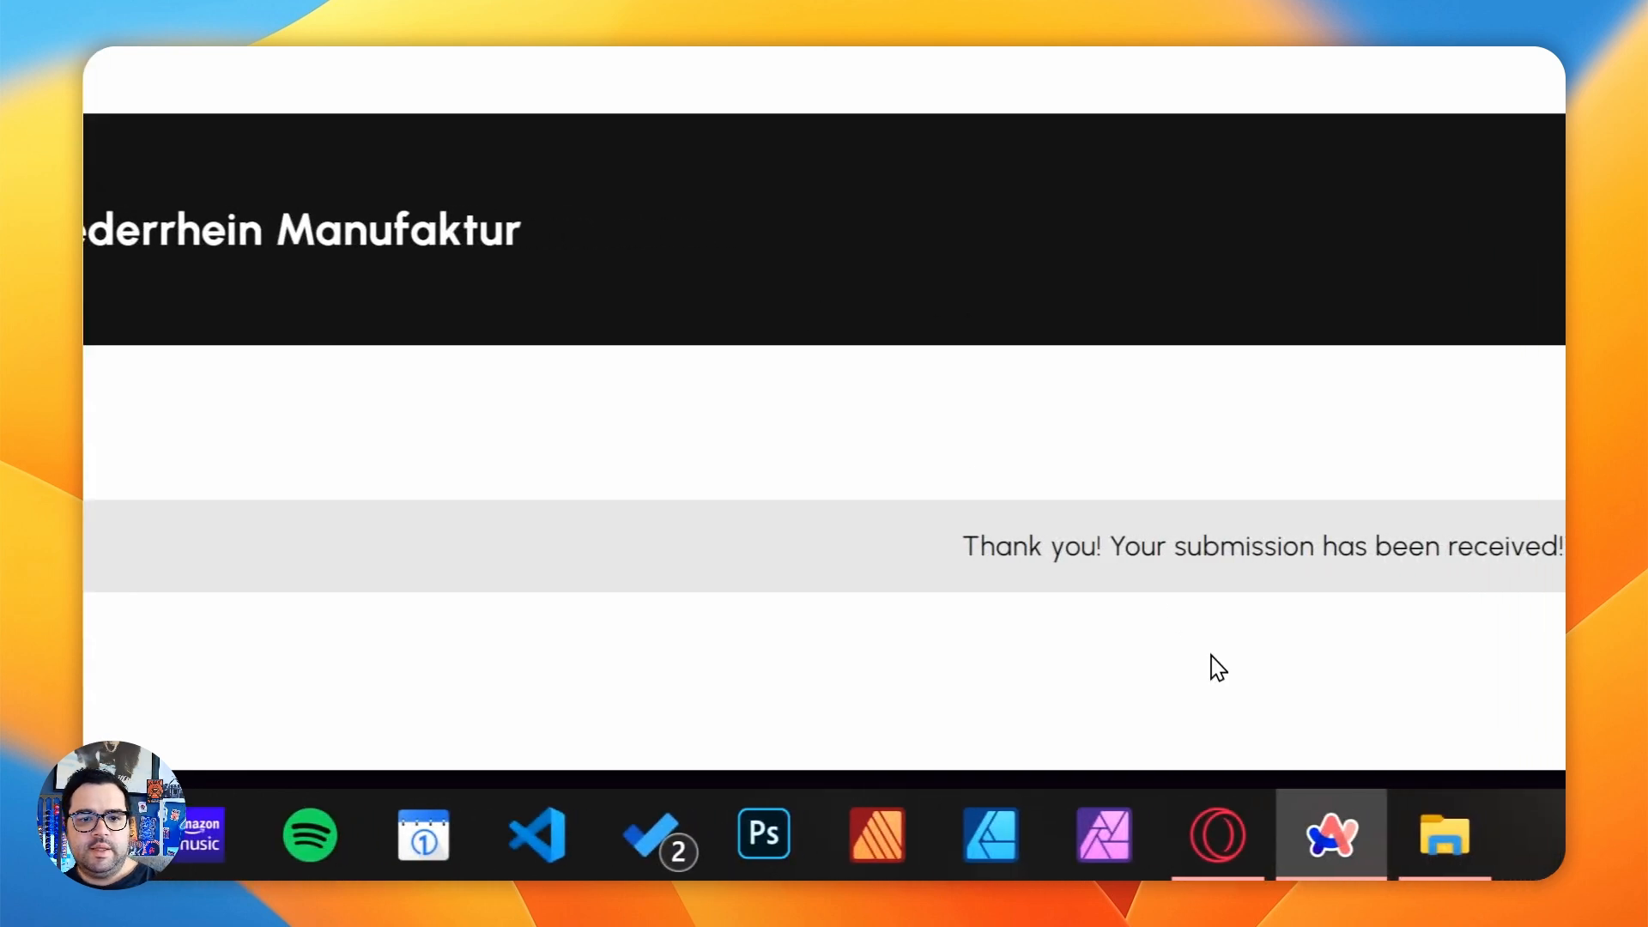
left_click_drag(1225, 556, 1271, 564)
left_click(1275, 572)
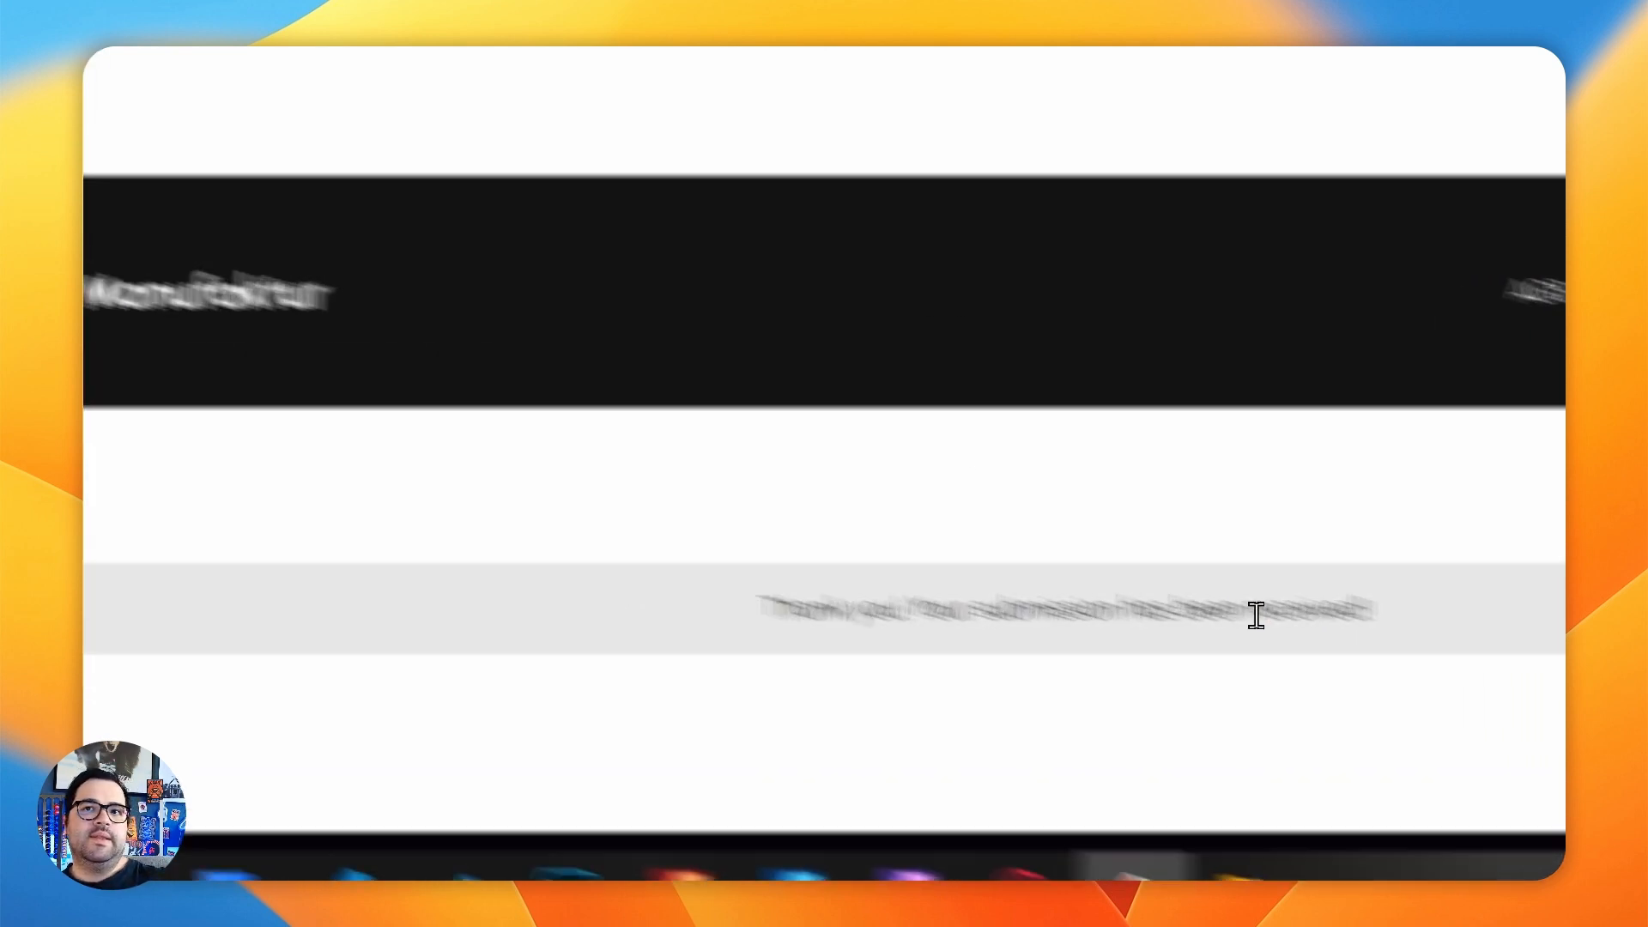
- Switch back to Zapier, test the trigger again and continue with the Submission A record
mouse_move(84, 424)
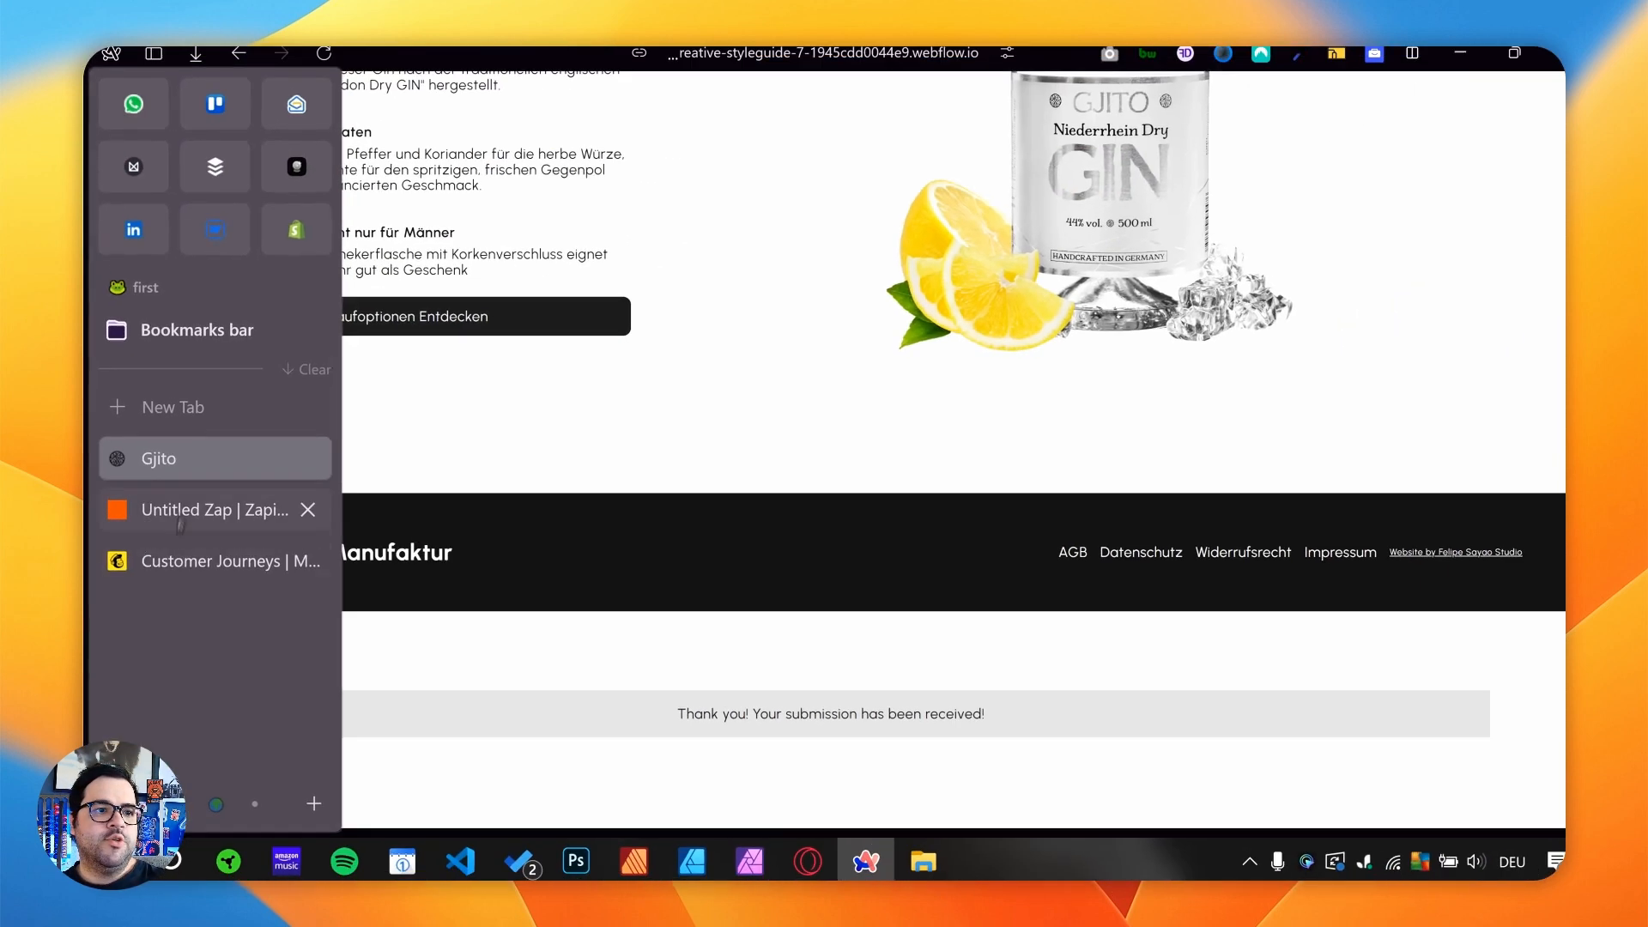
left_click(258, 345)
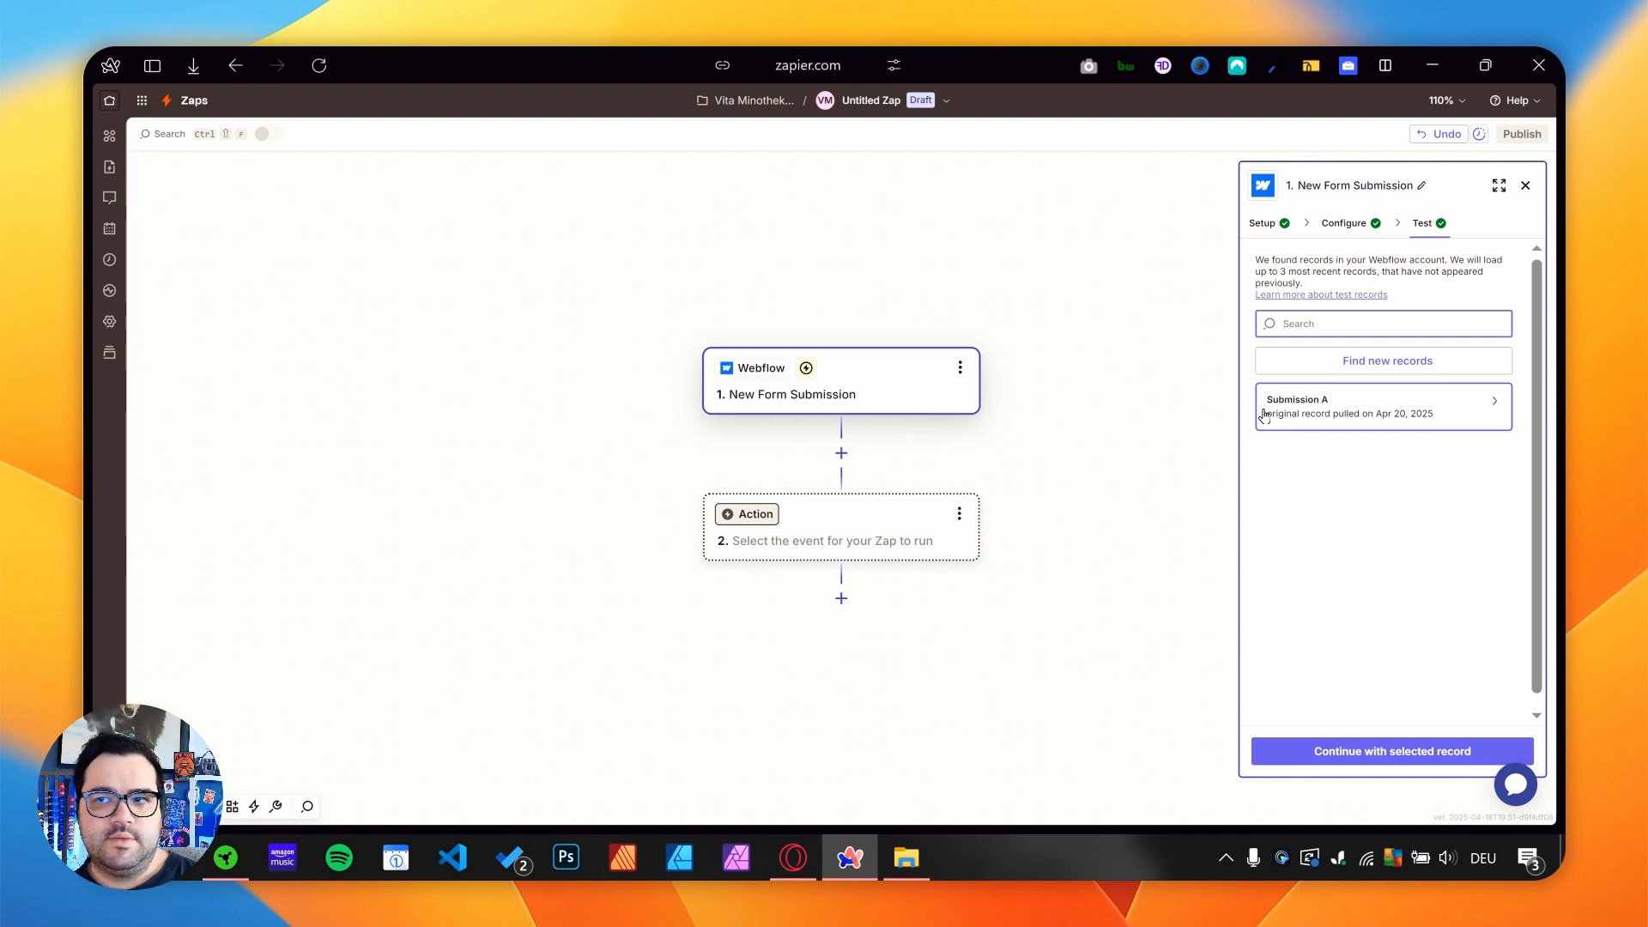
left_click(1386, 752)
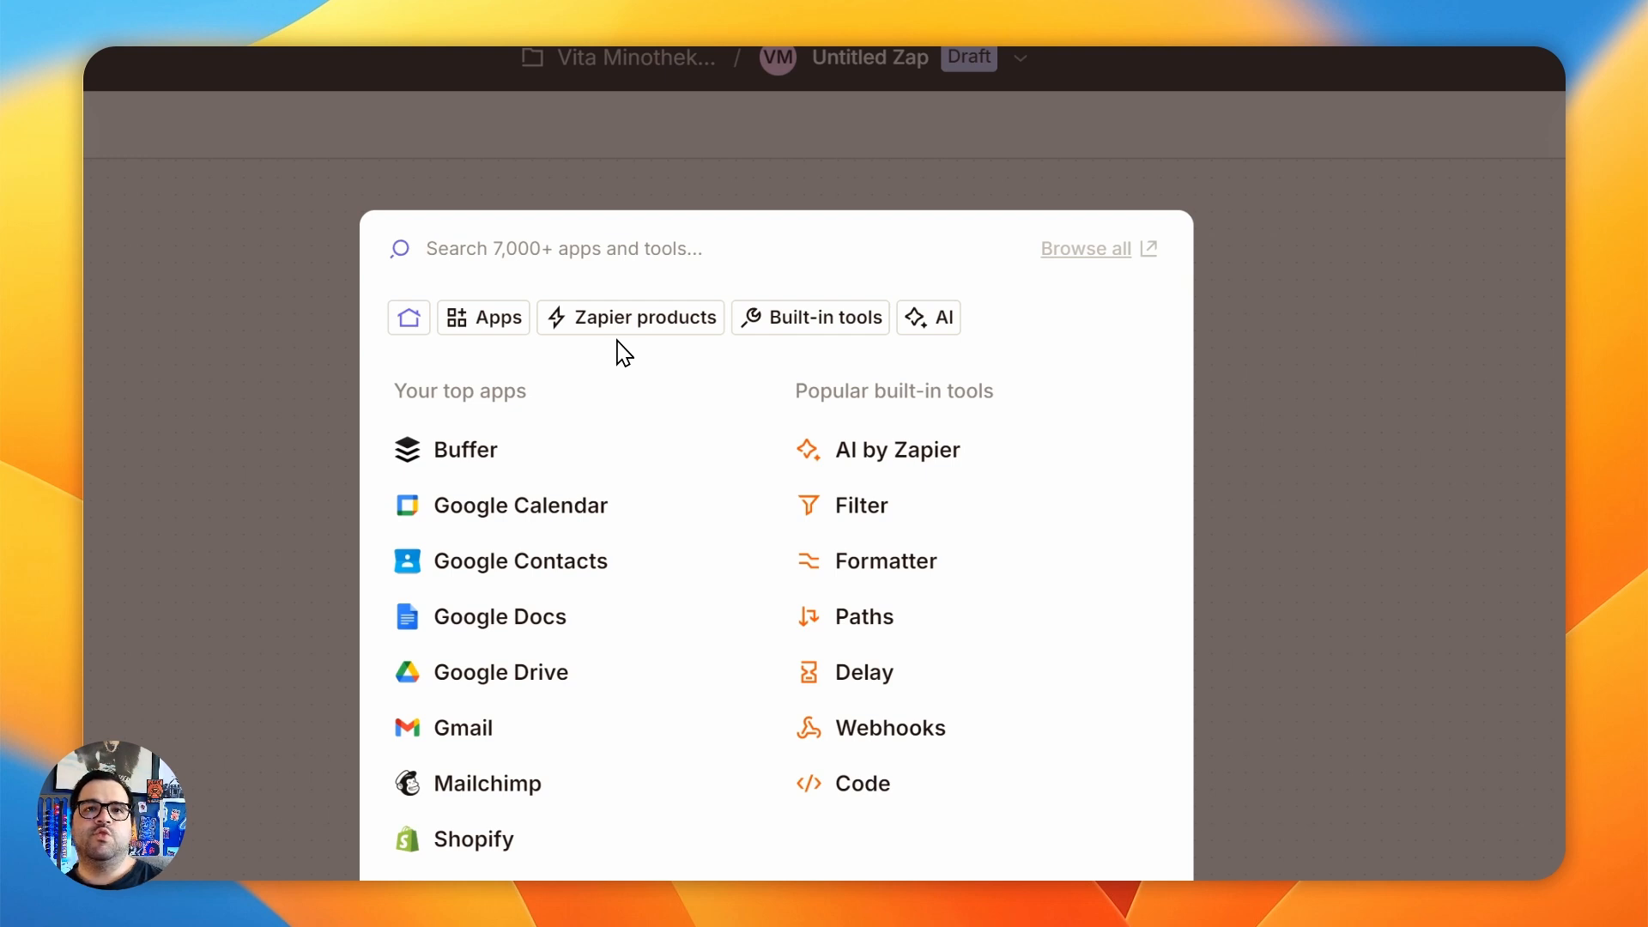
- Choose Mailchimp as the app for the action and set its event to Add/Update Subscriber
type("mailch")
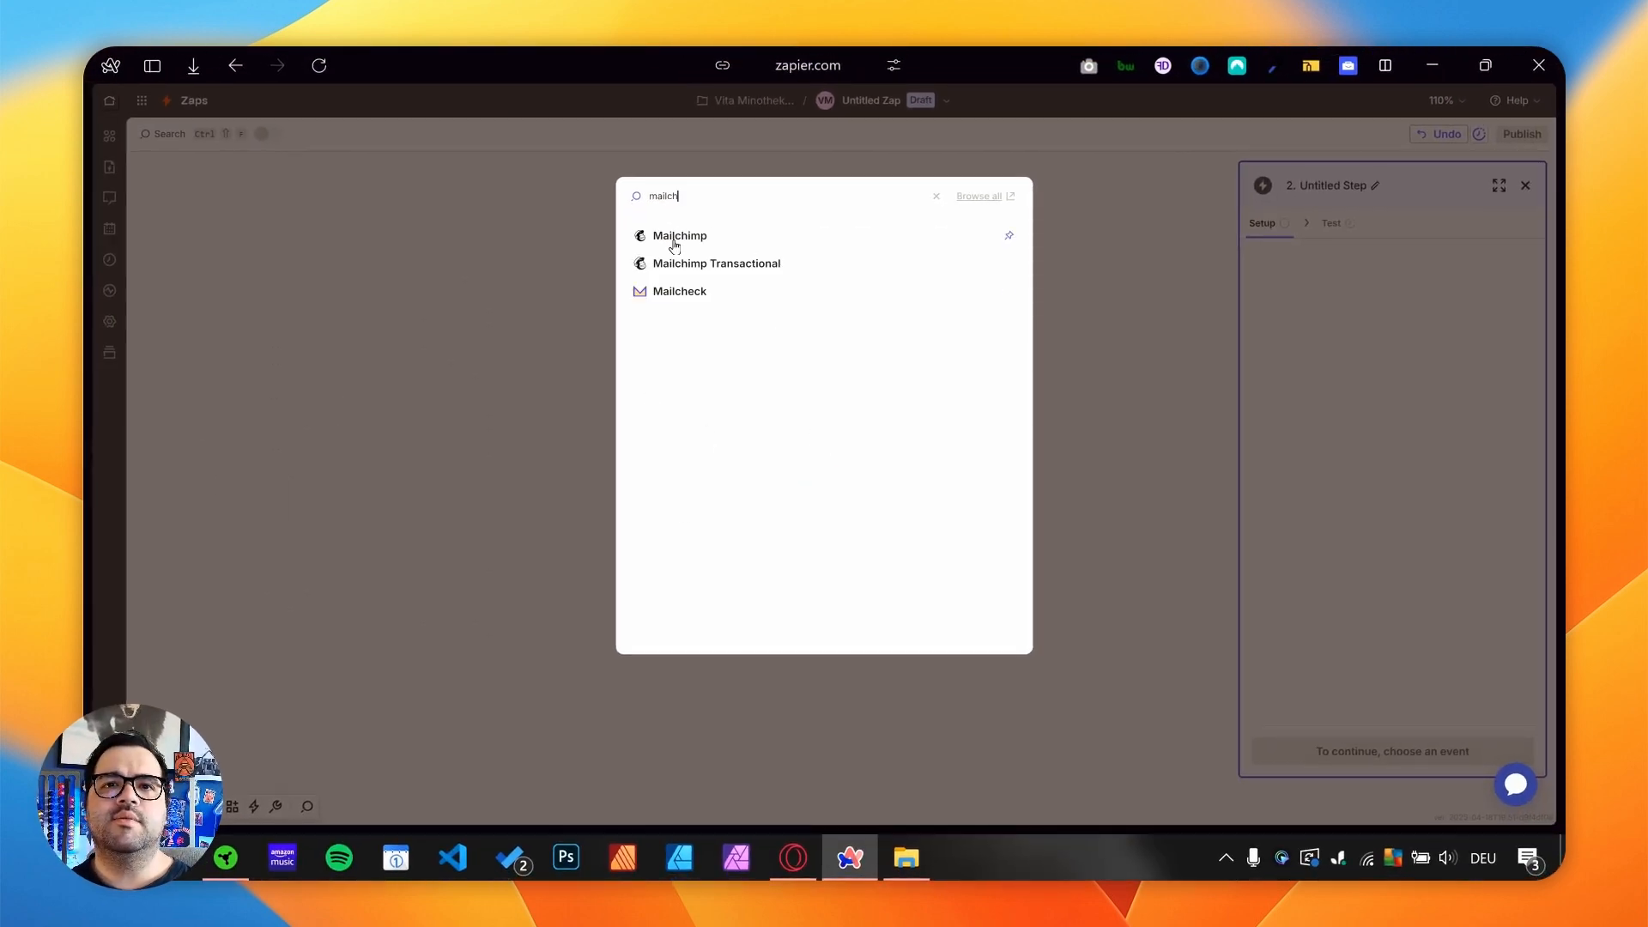
left_click(674, 239)
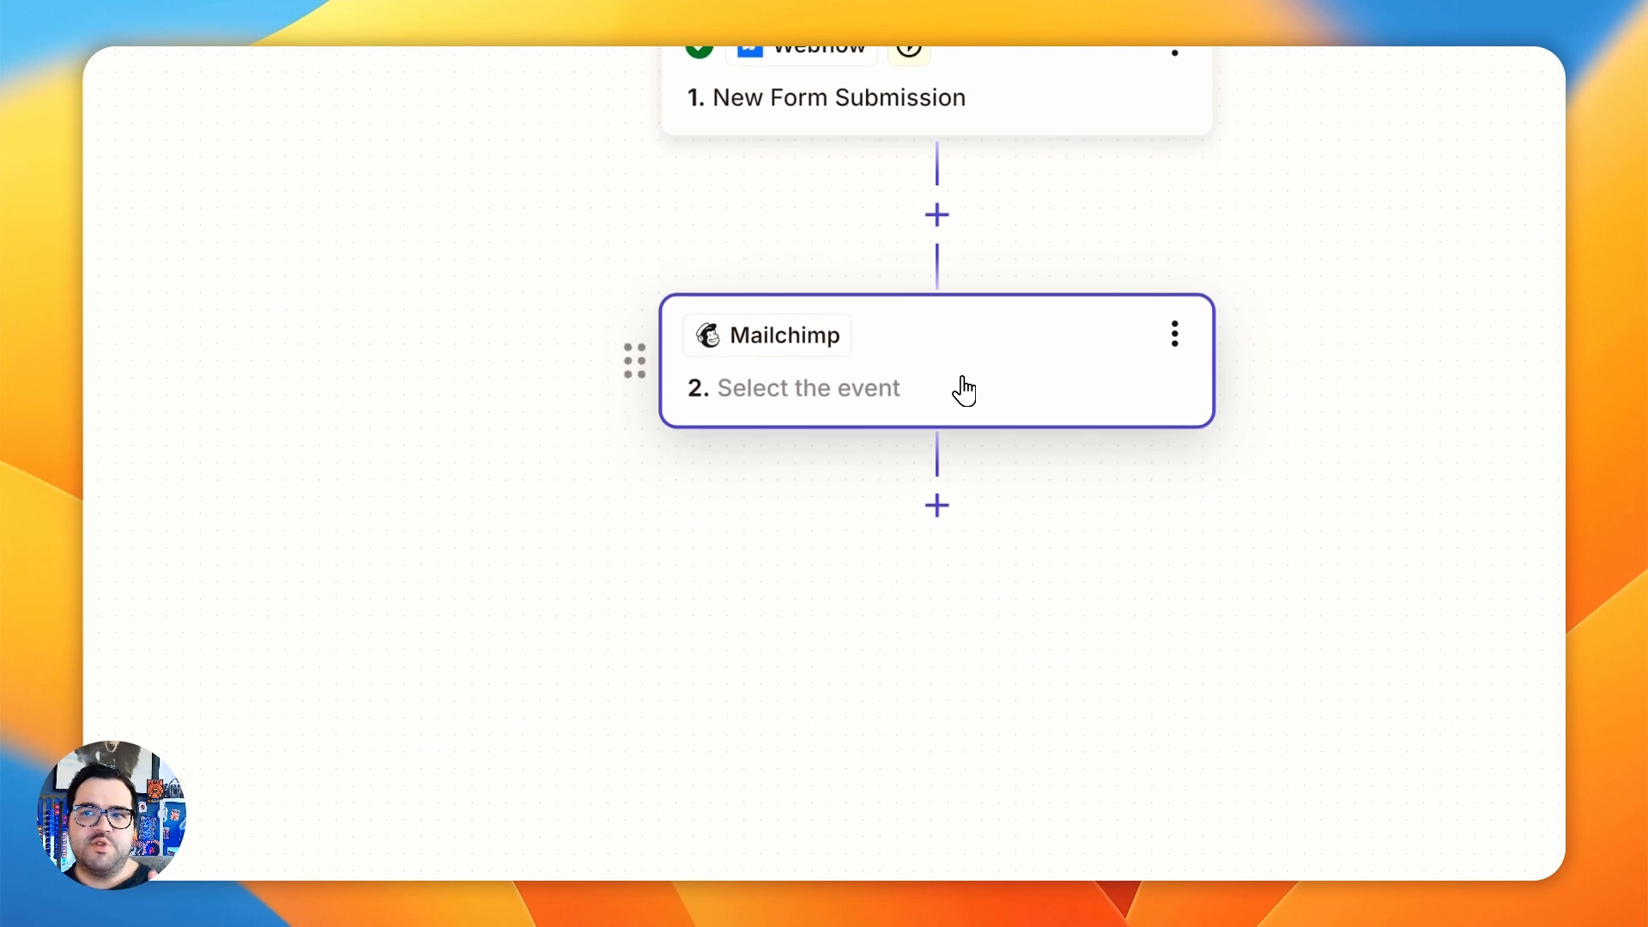
left_click(993, 352)
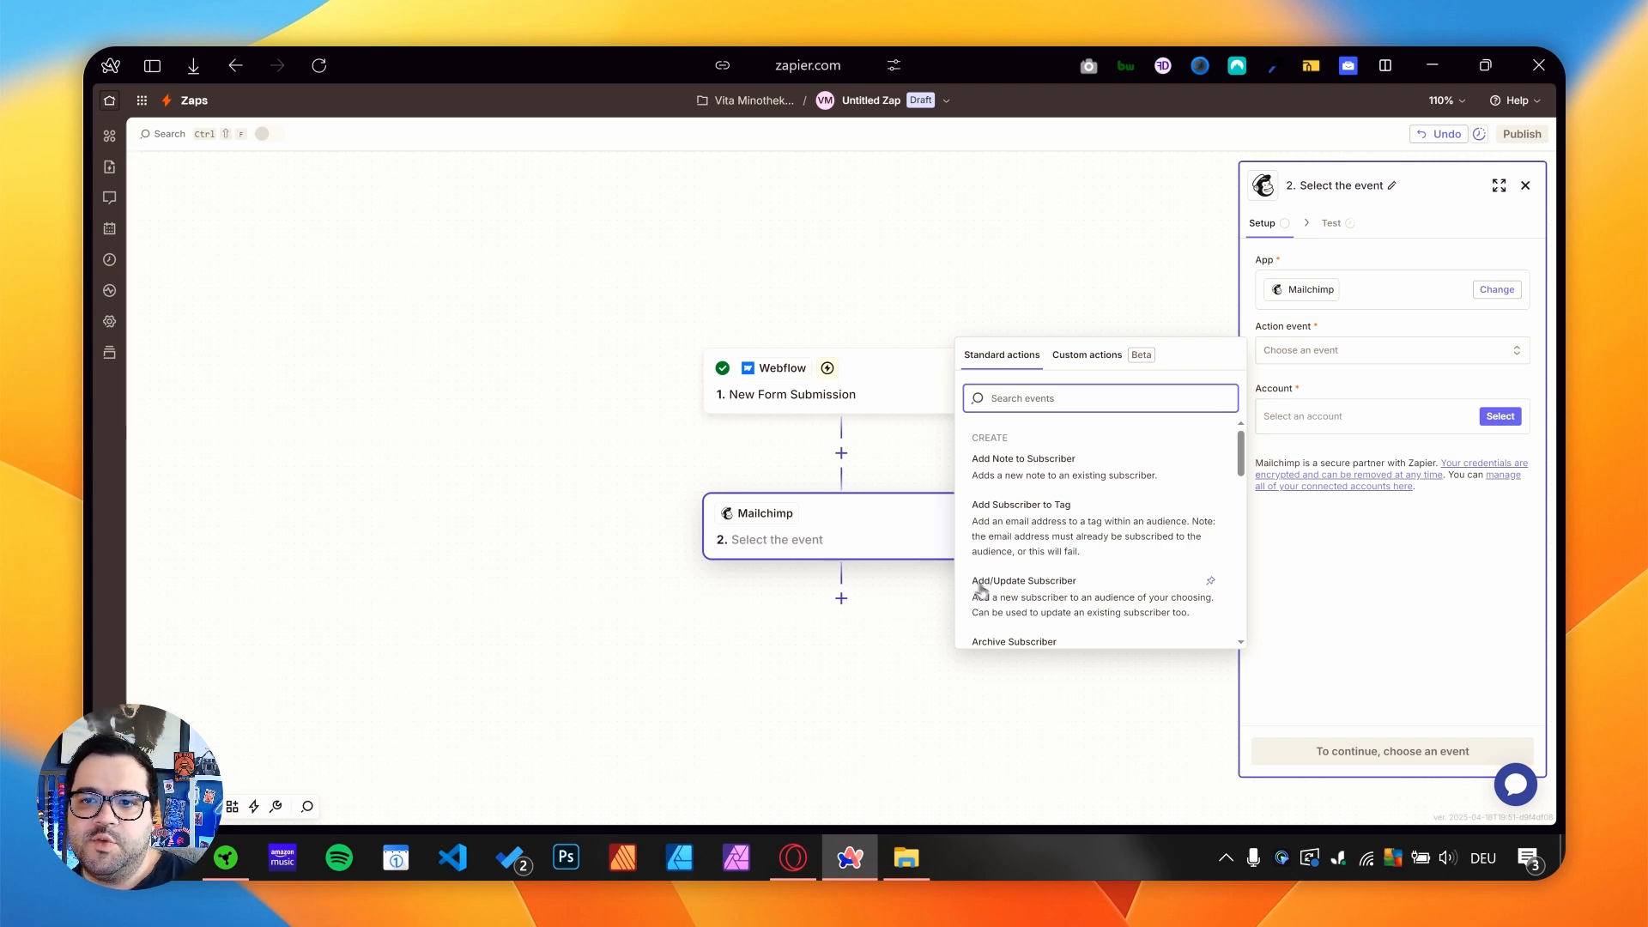
left_click(1000, 602)
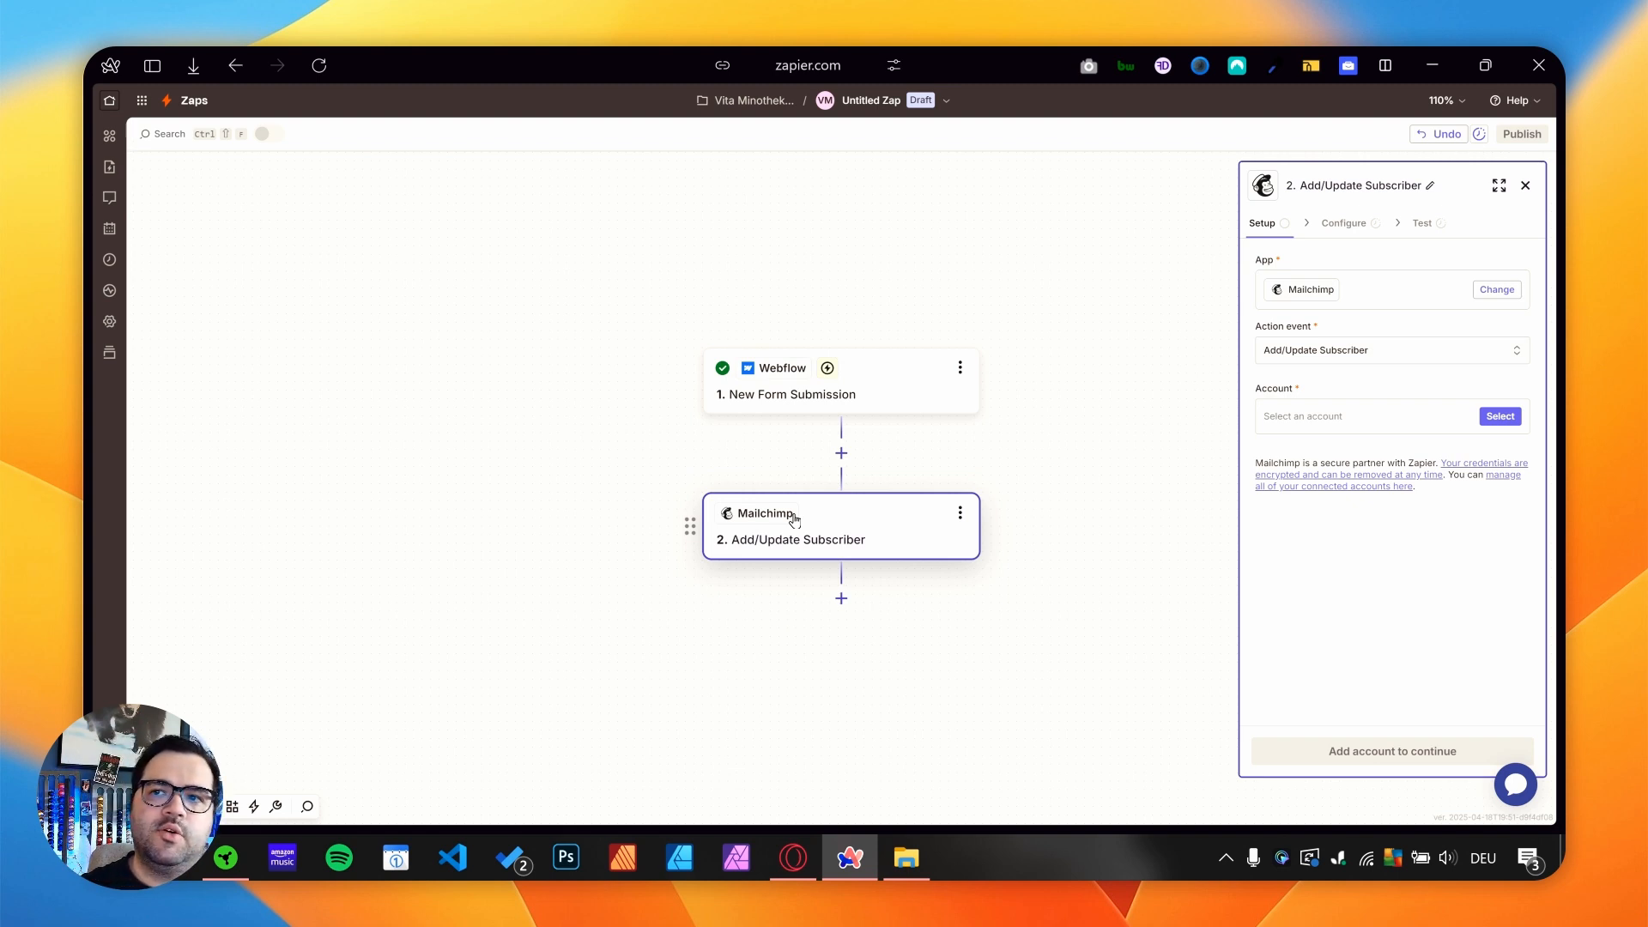
- Connect the Mailchimp Gjito account to the action and continue to its configuration
left_click(1504, 419)
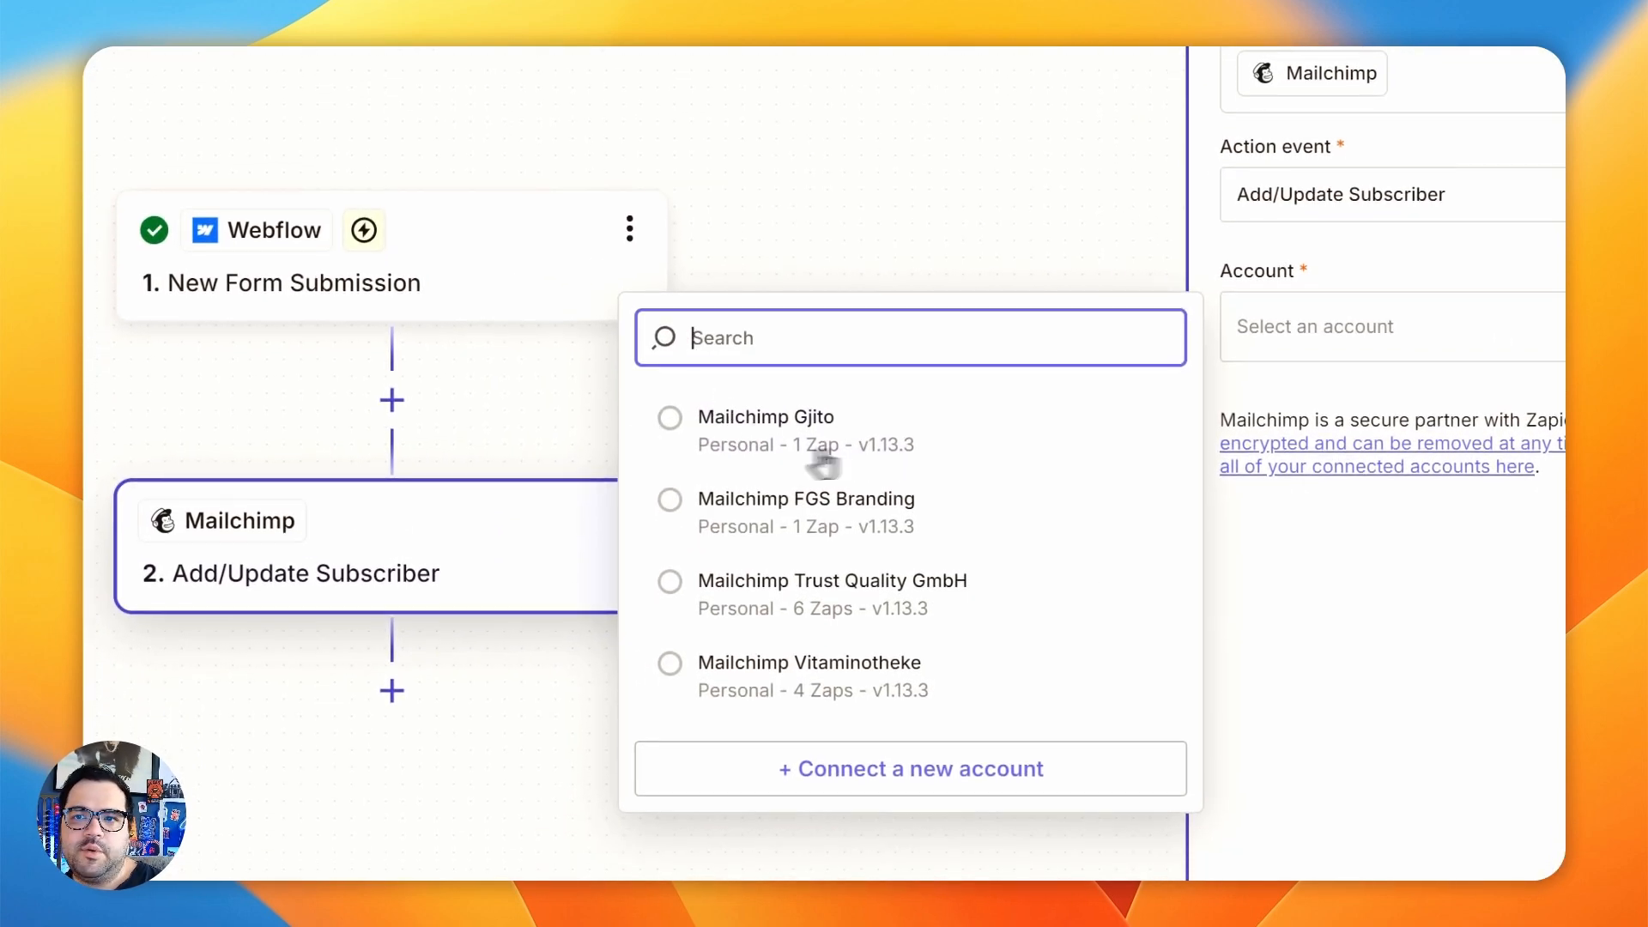
left_click(735, 590)
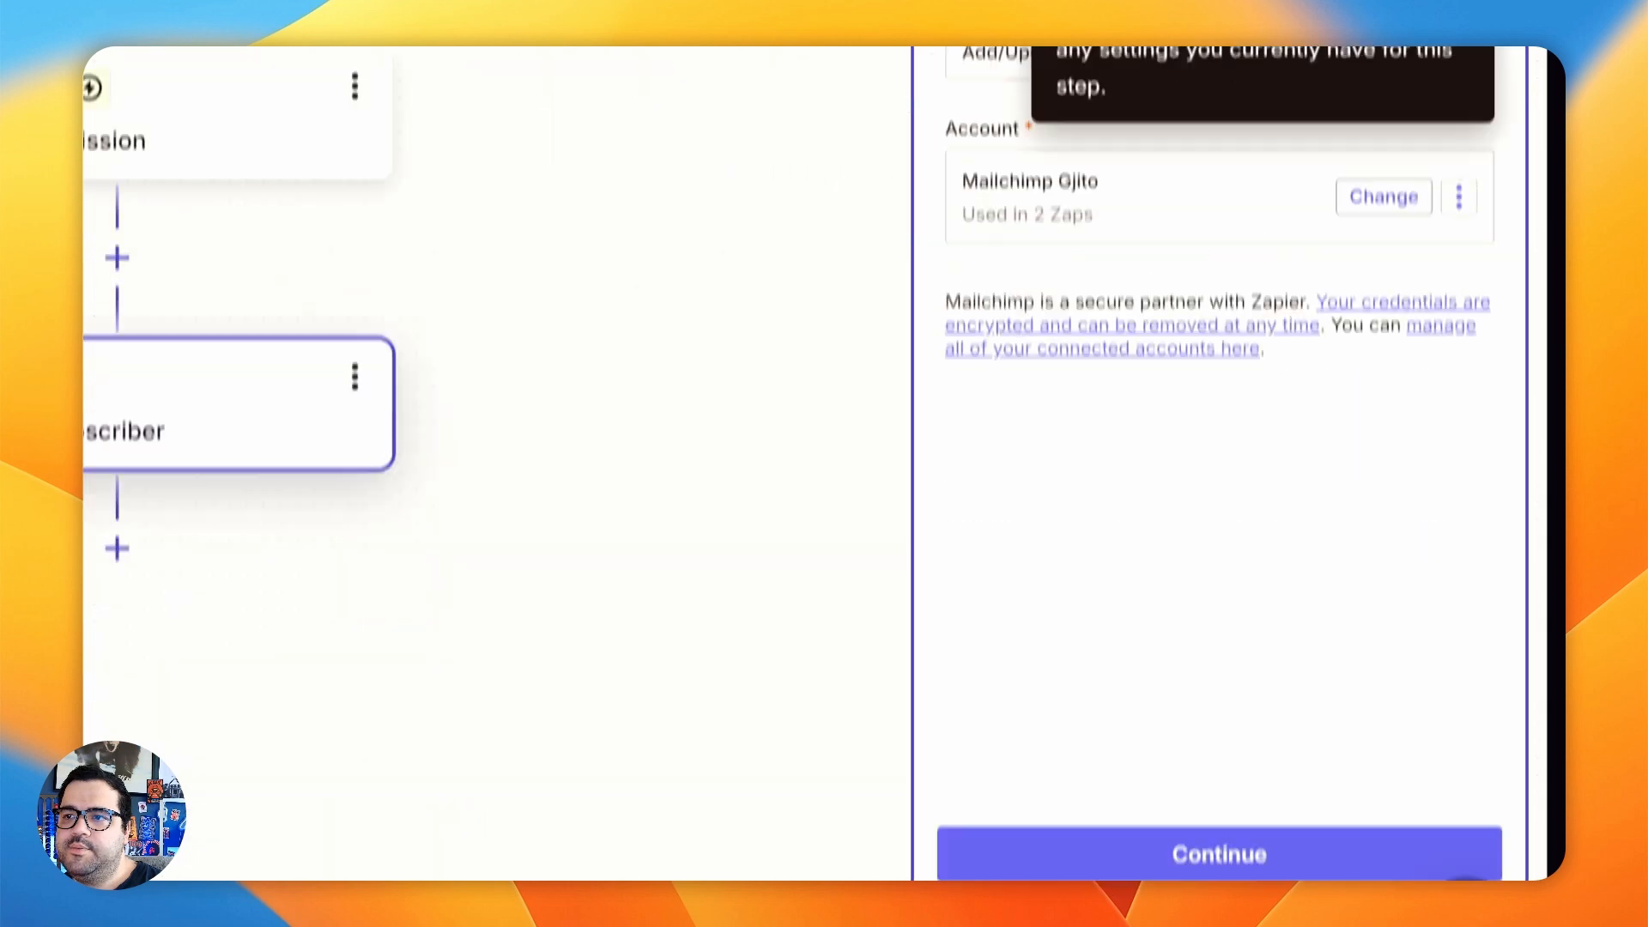
left_click(1219, 678)
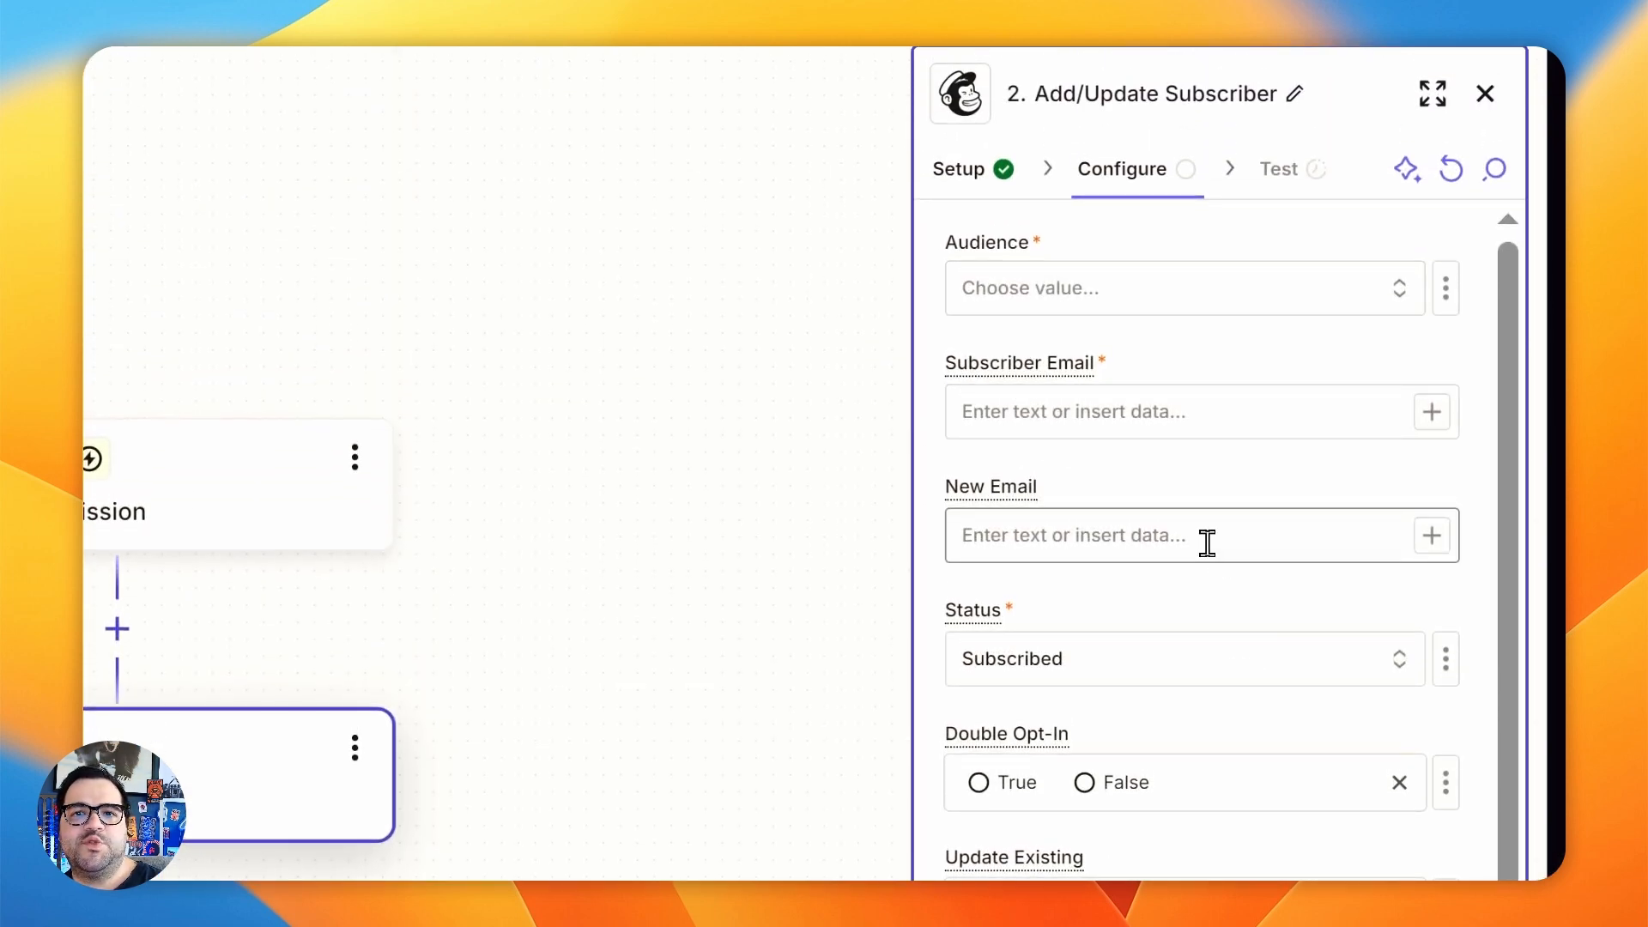
- Switch to the published Gjito site, reload the page and check the contact form's fields below the footer
mouse_move(90, 514)
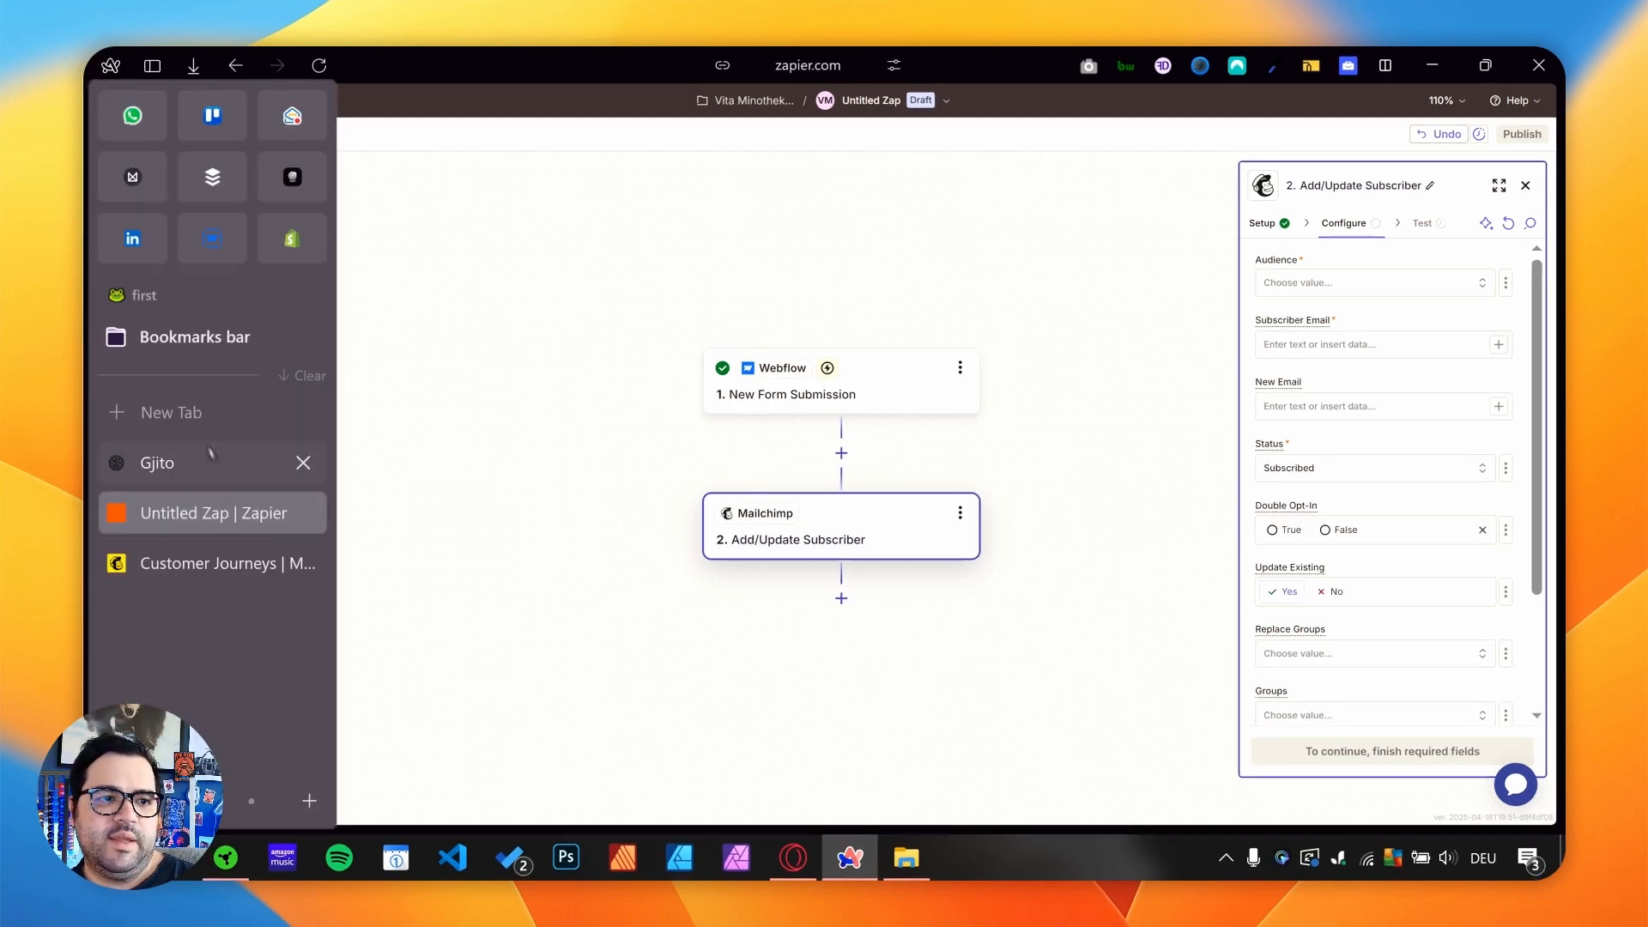
left_click(210, 451)
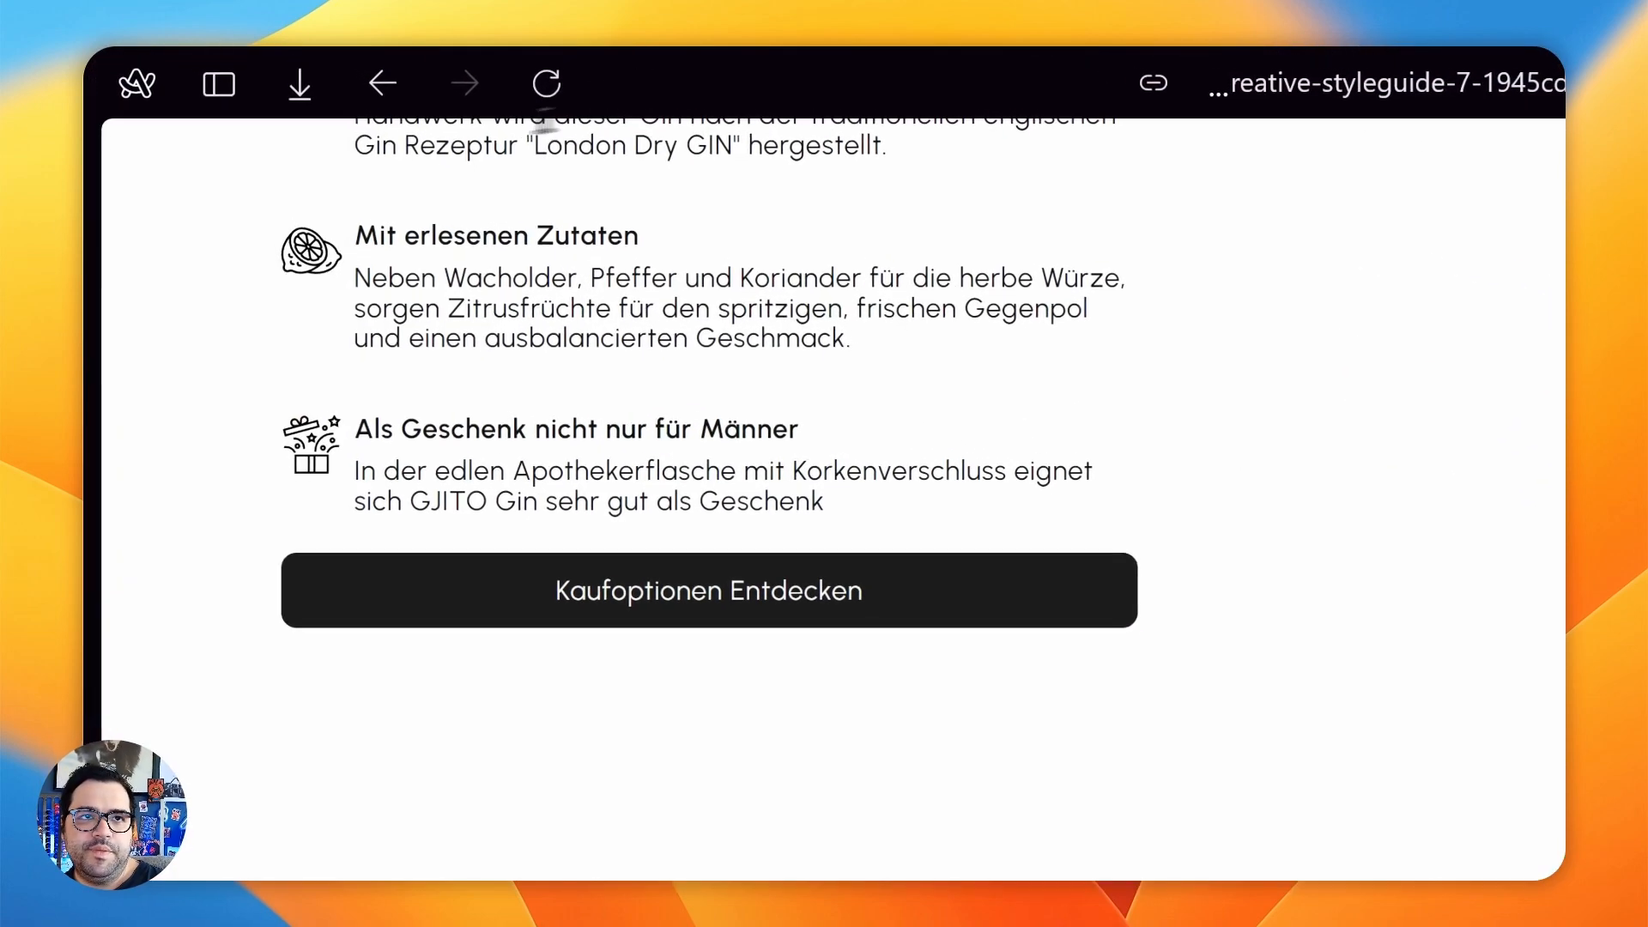
scroll(409, 343, "down", 7)
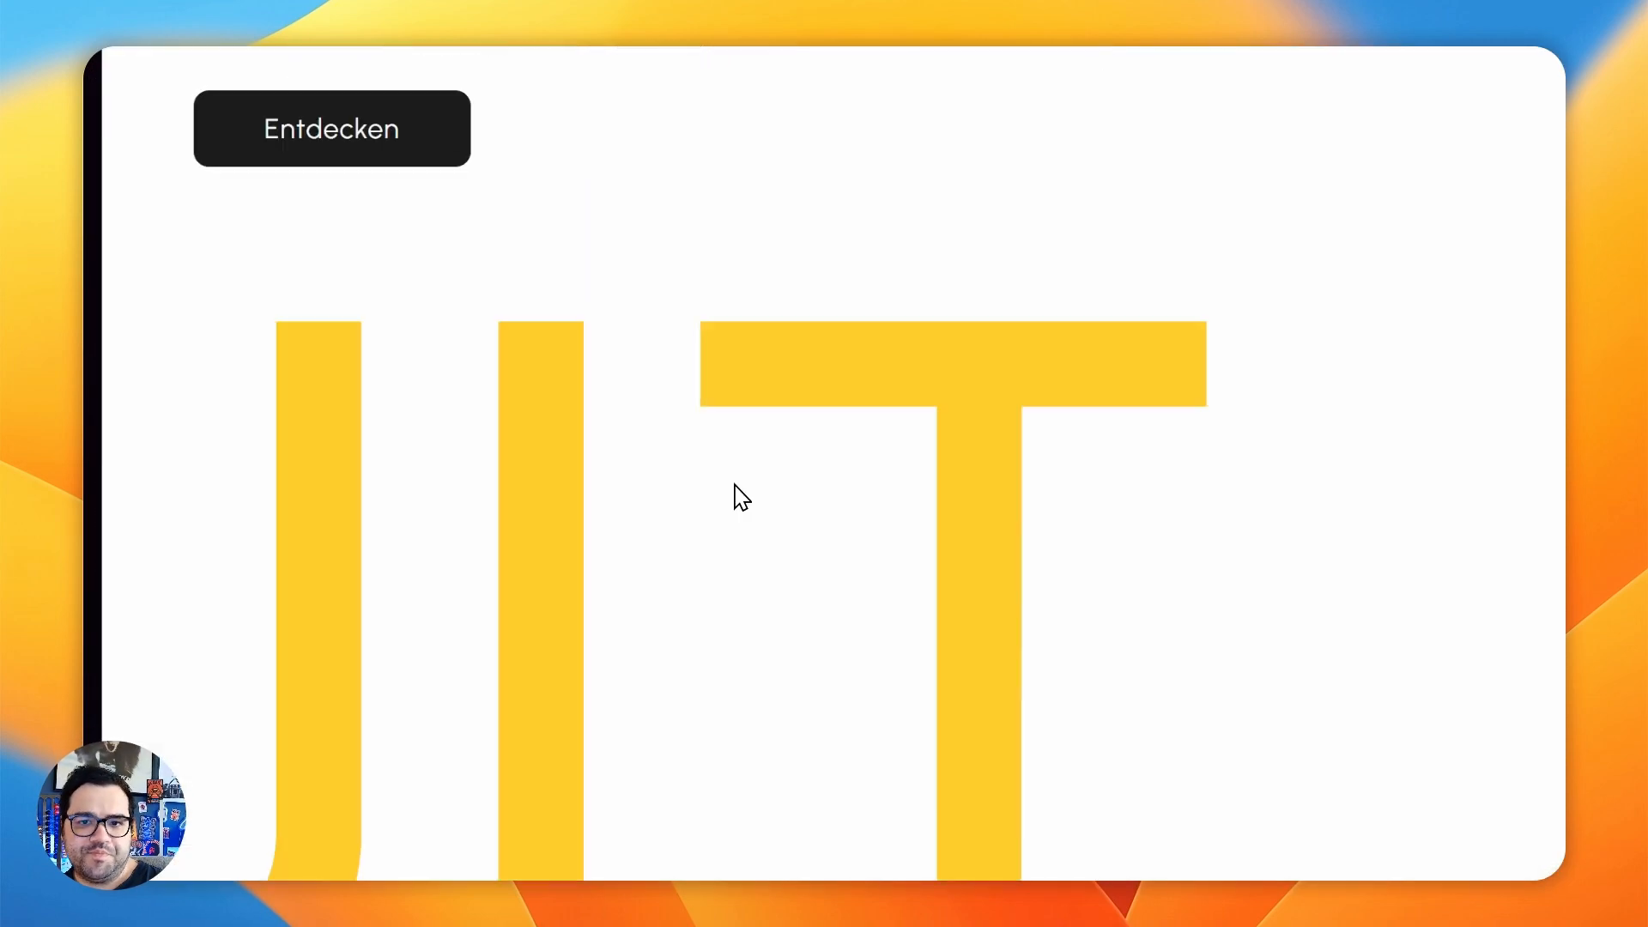
scroll(735, 485, "down", 8)
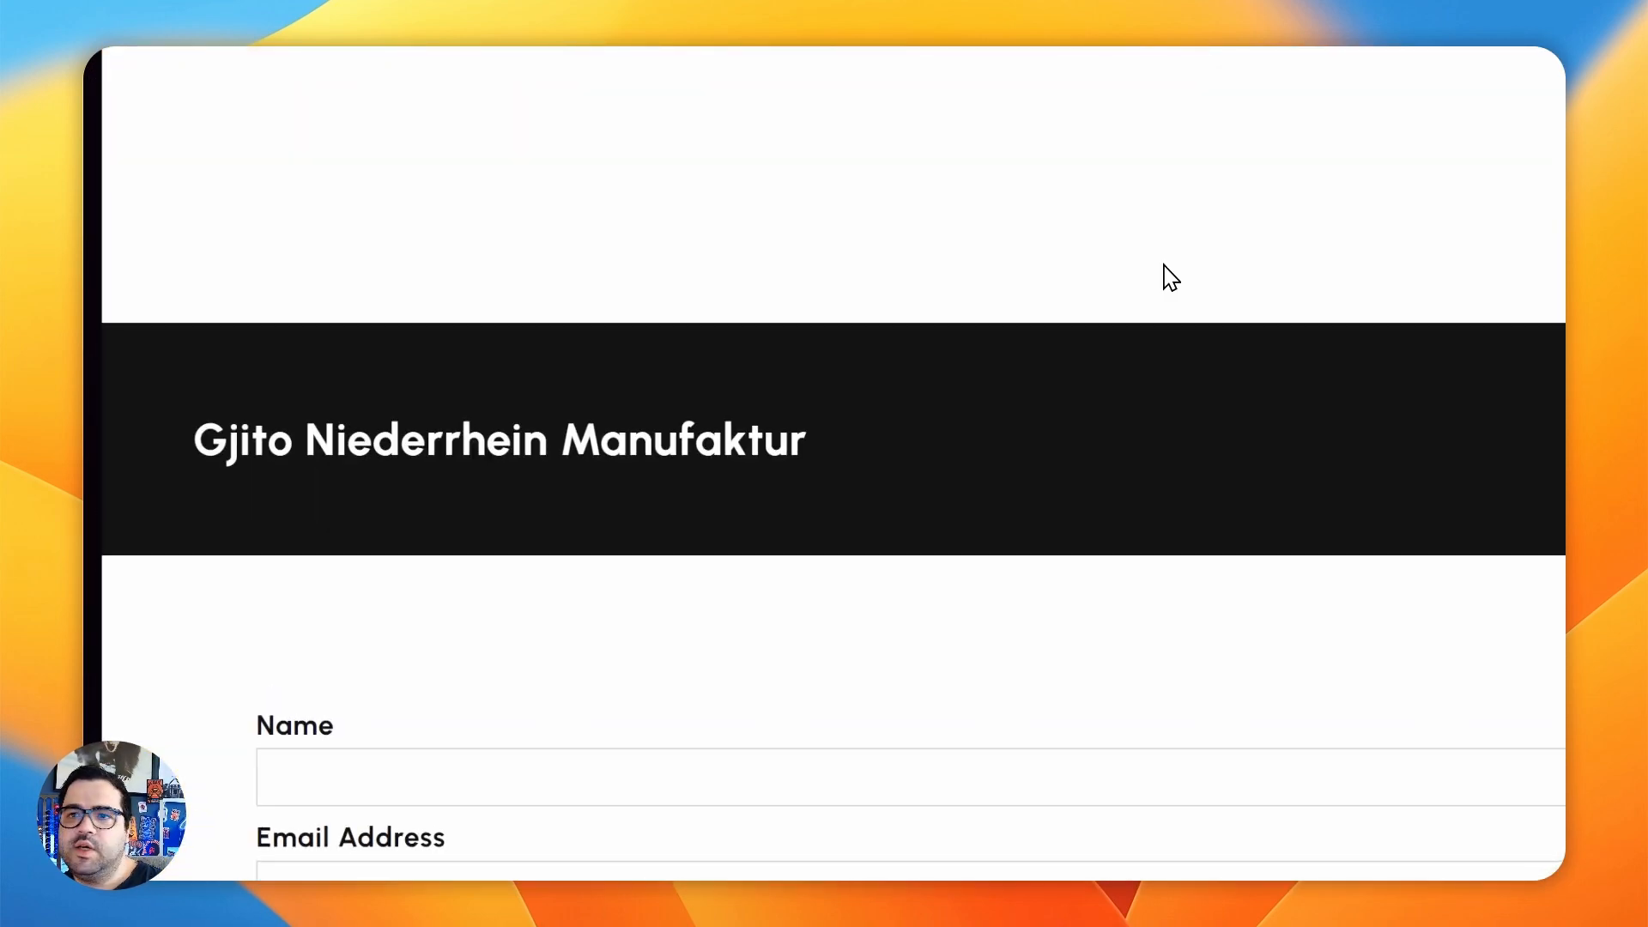
left_click(391, 566)
scroll(437, 515, "down", 3)
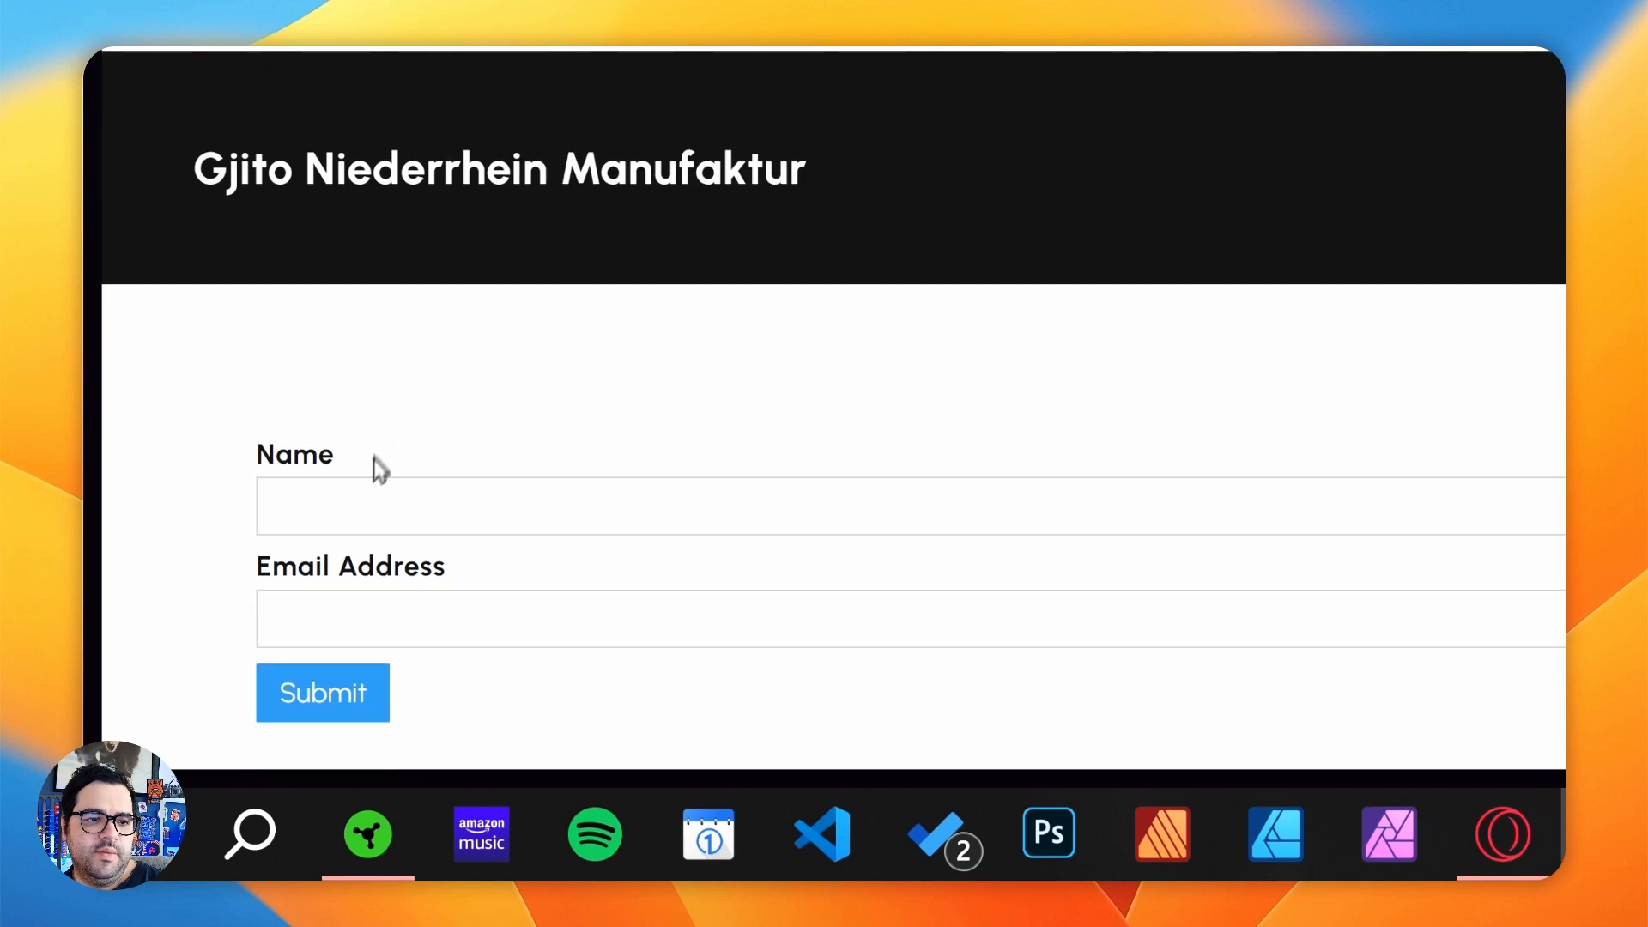
- Examine the Name and Email Address inputs of the contact form on the published page
left_click(540, 478)
left_click(536, 296)
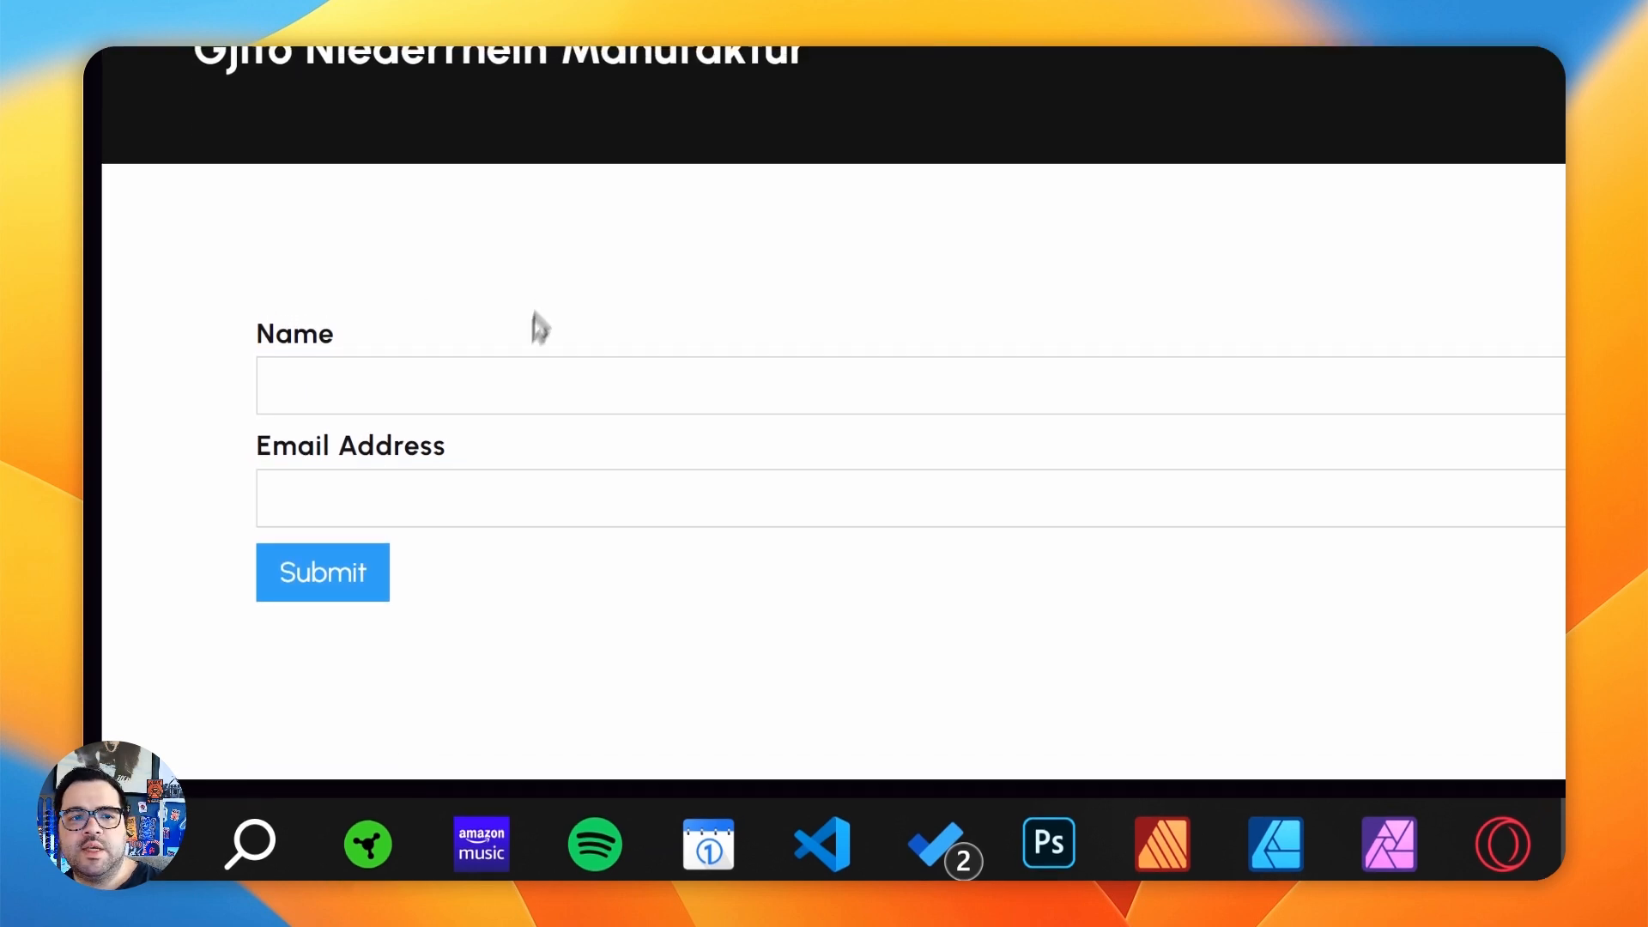
left_click(567, 372)
left_click(438, 177)
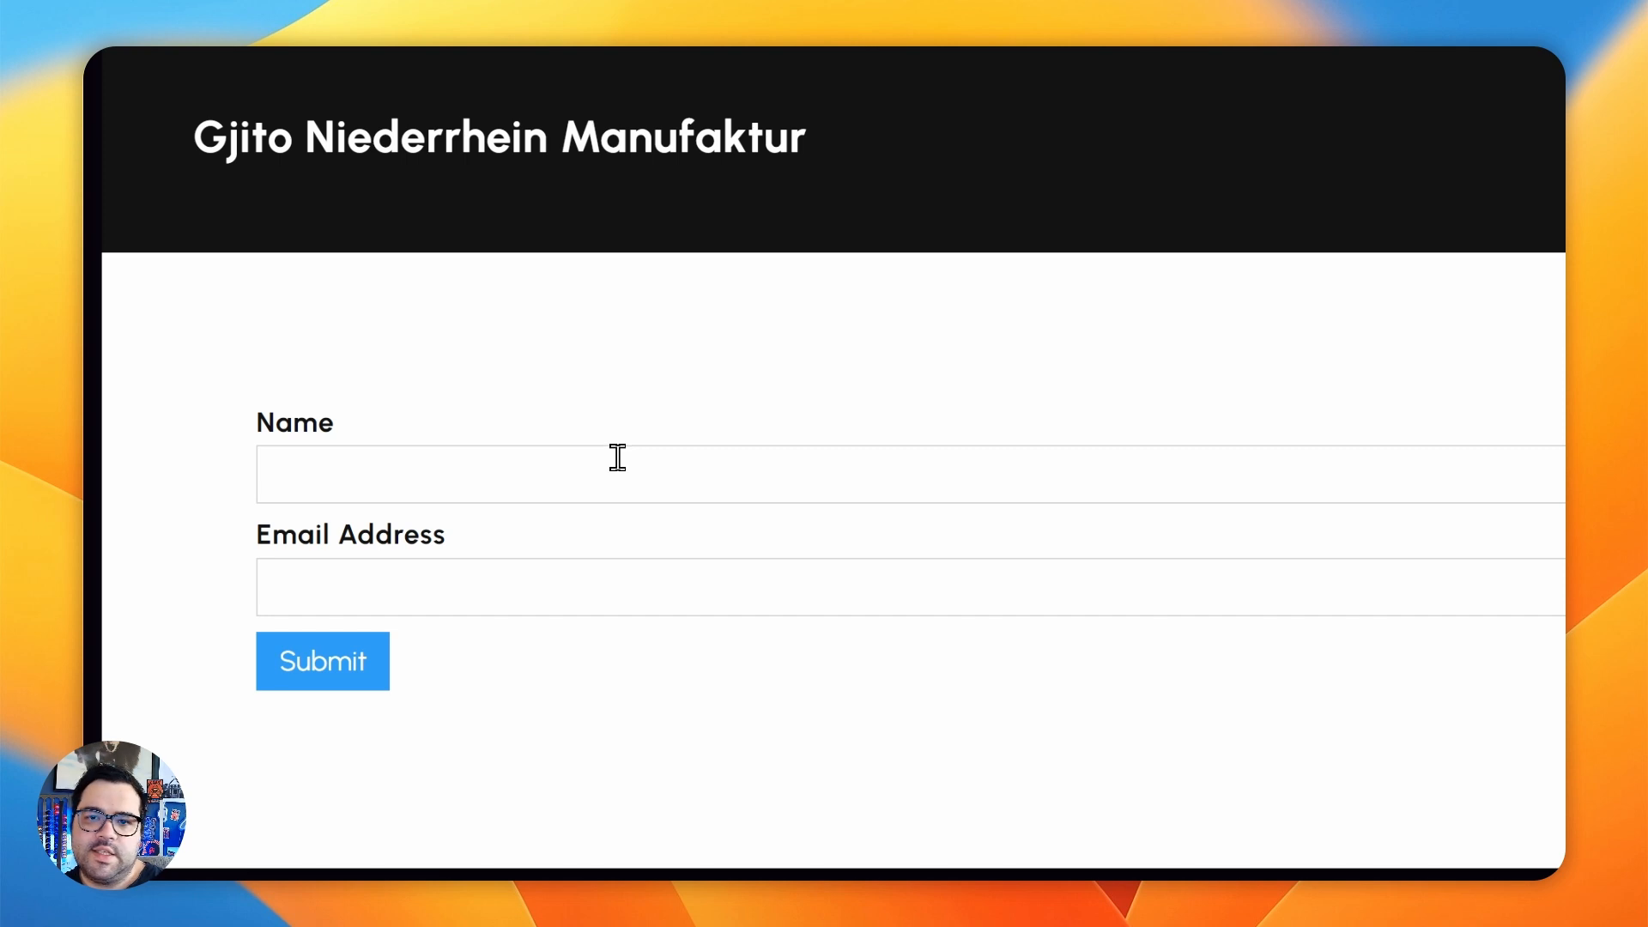
left_click(556, 486)
left_click(533, 593)
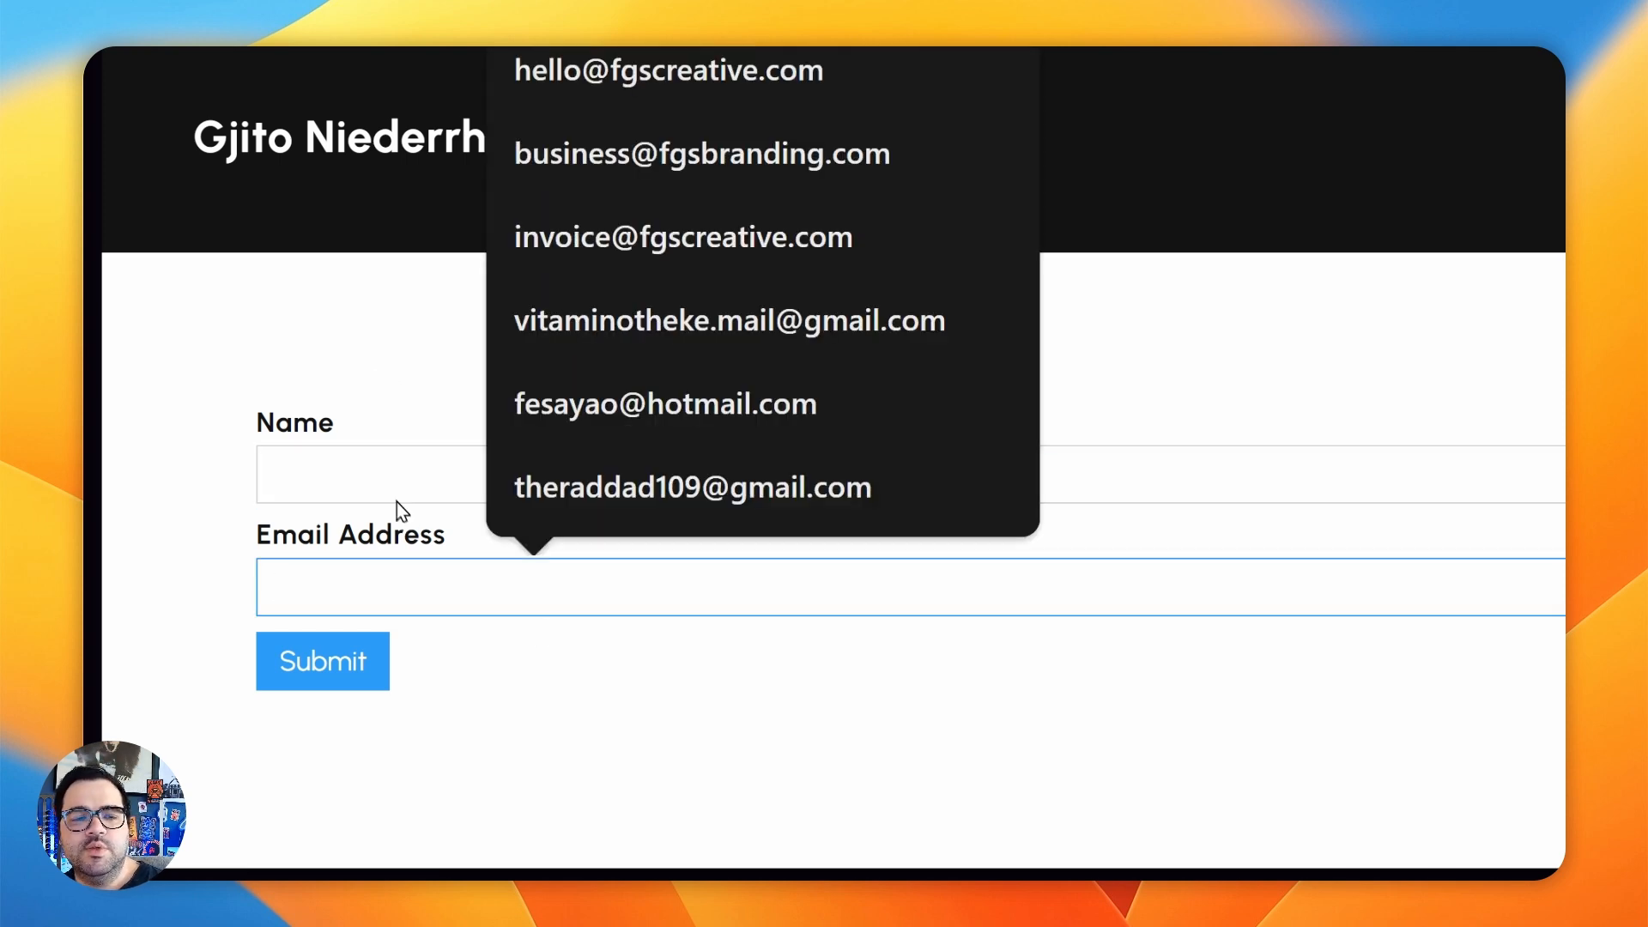
left_click(421, 481)
left_click(1219, 399)
- Switch back to Zapier and set the Audience of the Add/Update Subscriber action to Gjito
mouse_move(105, 363)
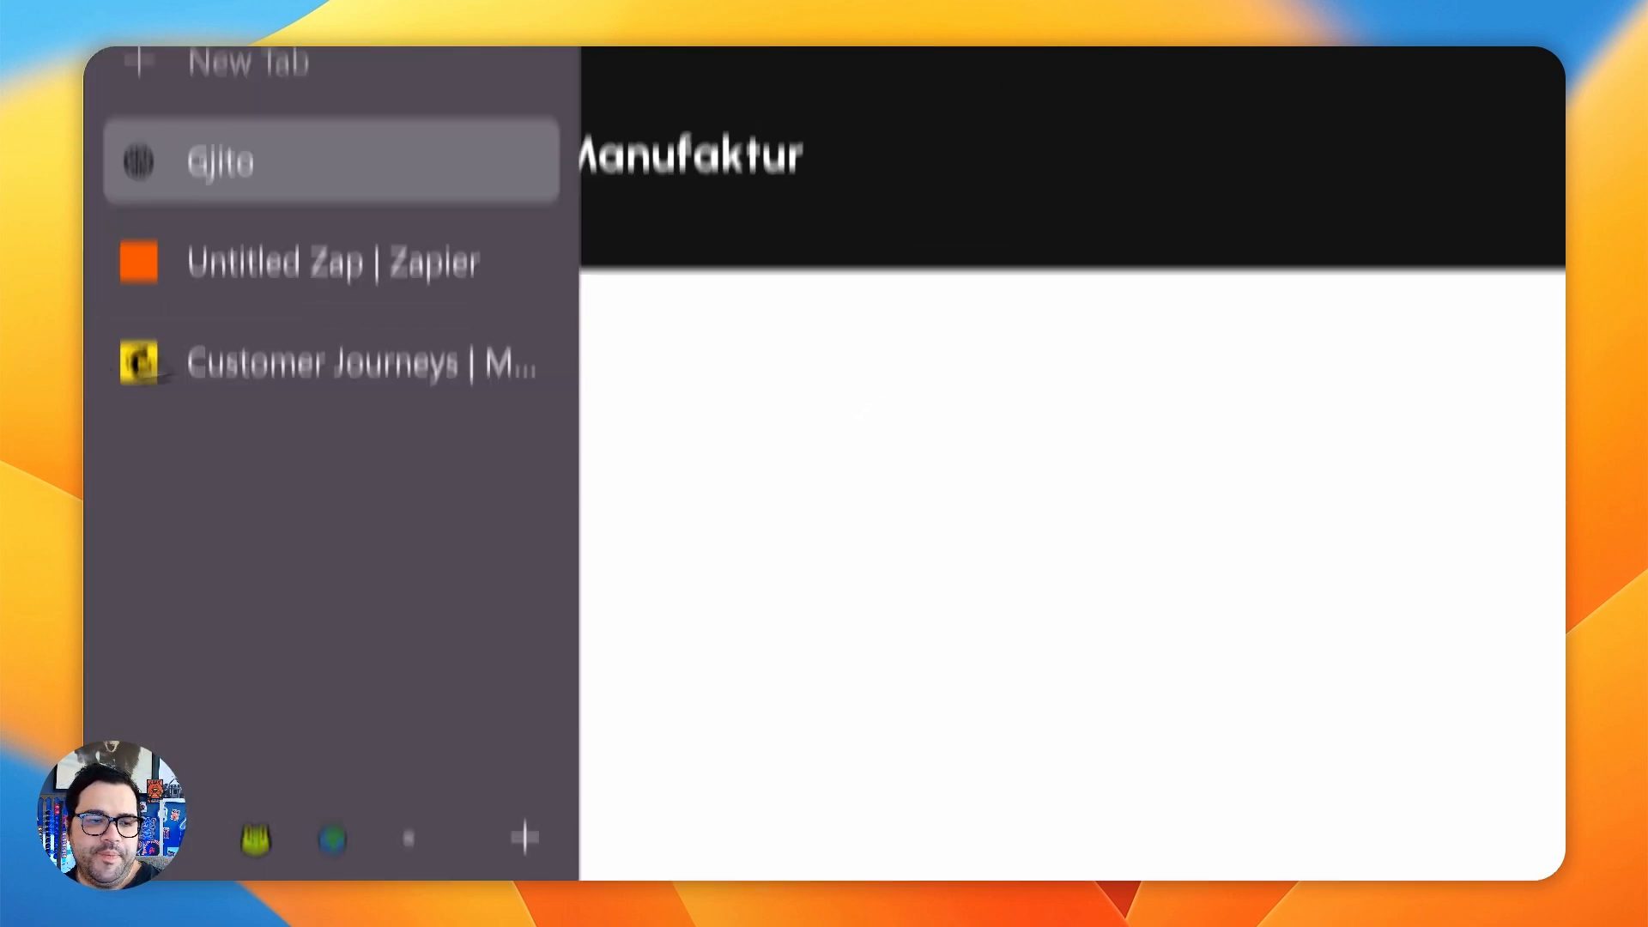
left_click(326, 244)
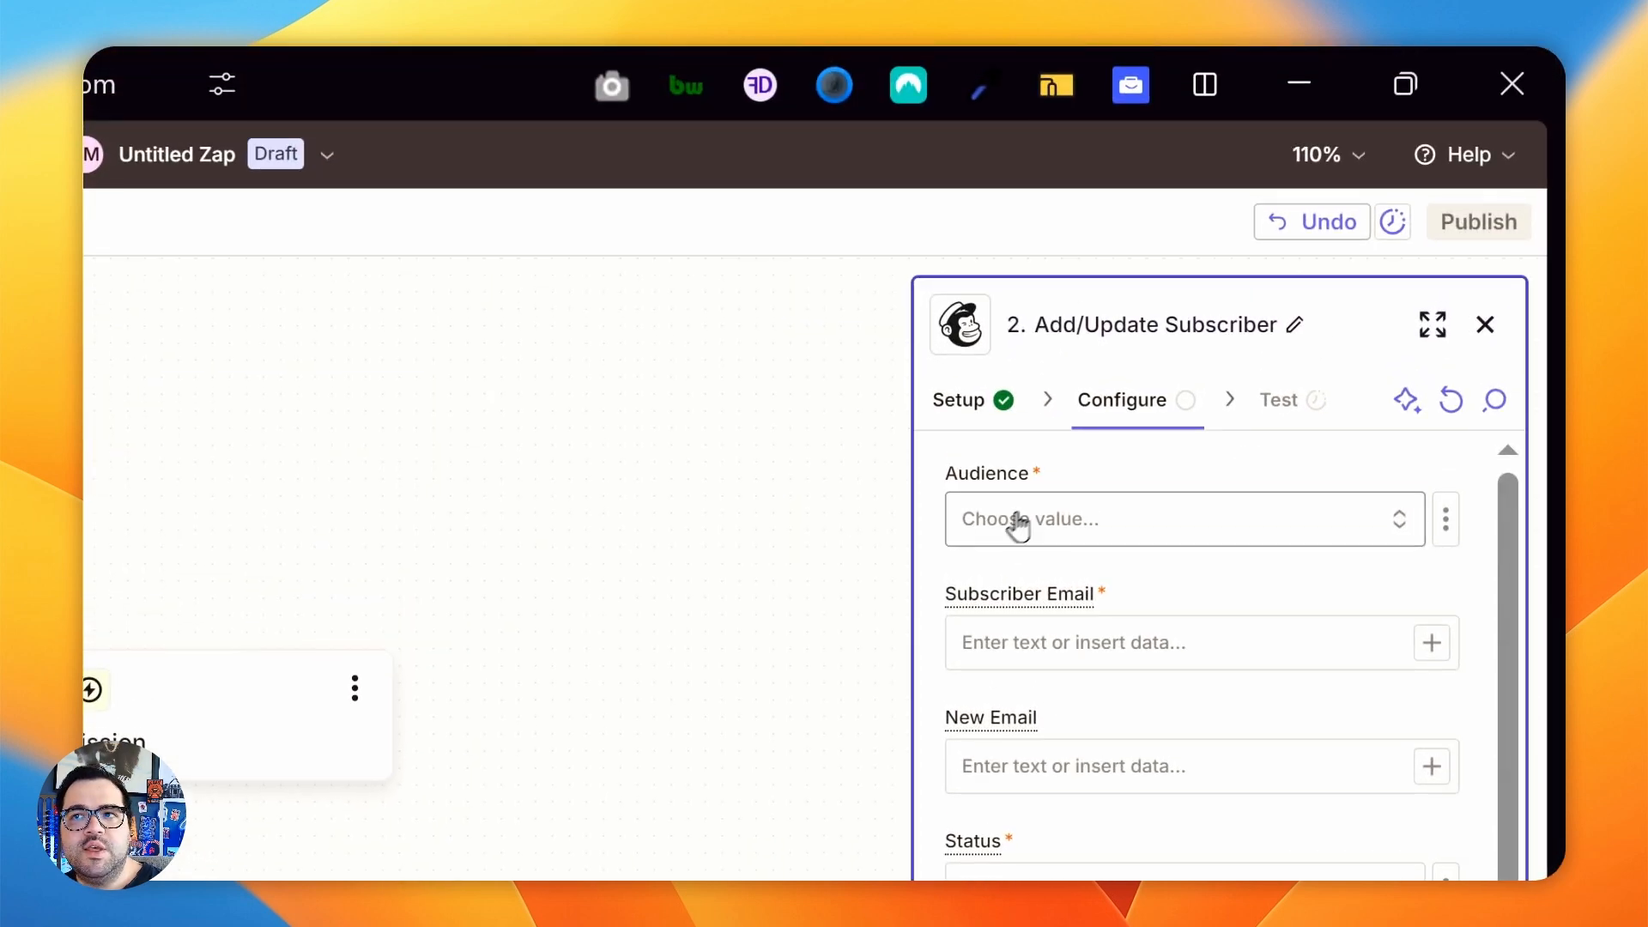
mouse_move(287, 568)
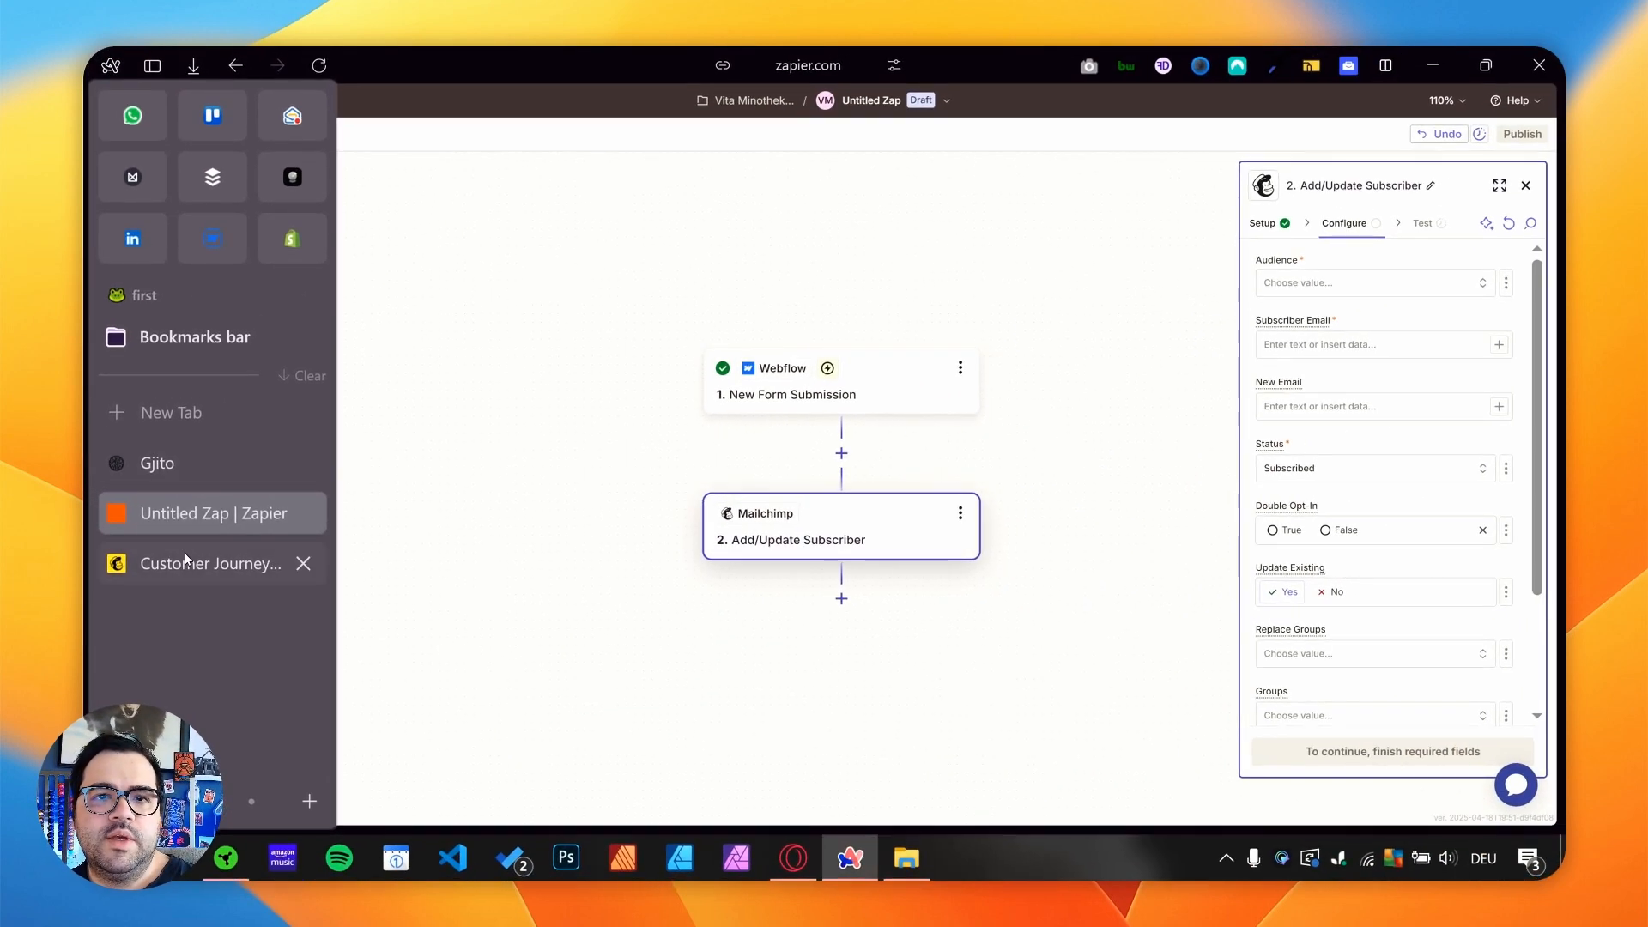
left_click(185, 558)
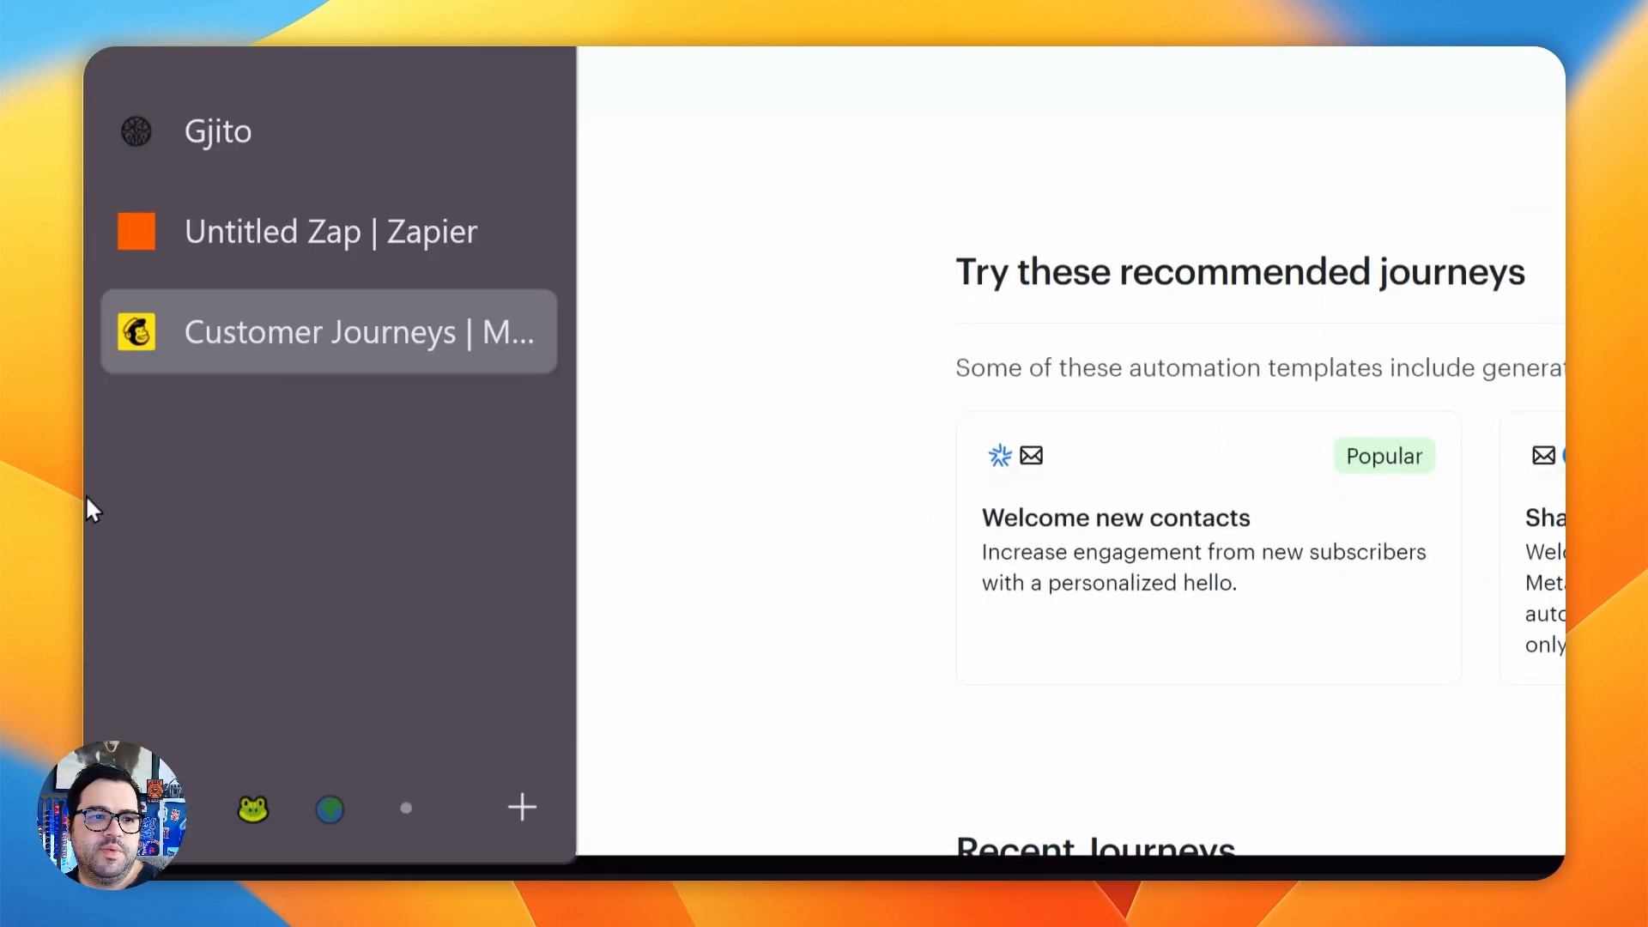
left_click(300, 240)
left_click(1185, 237)
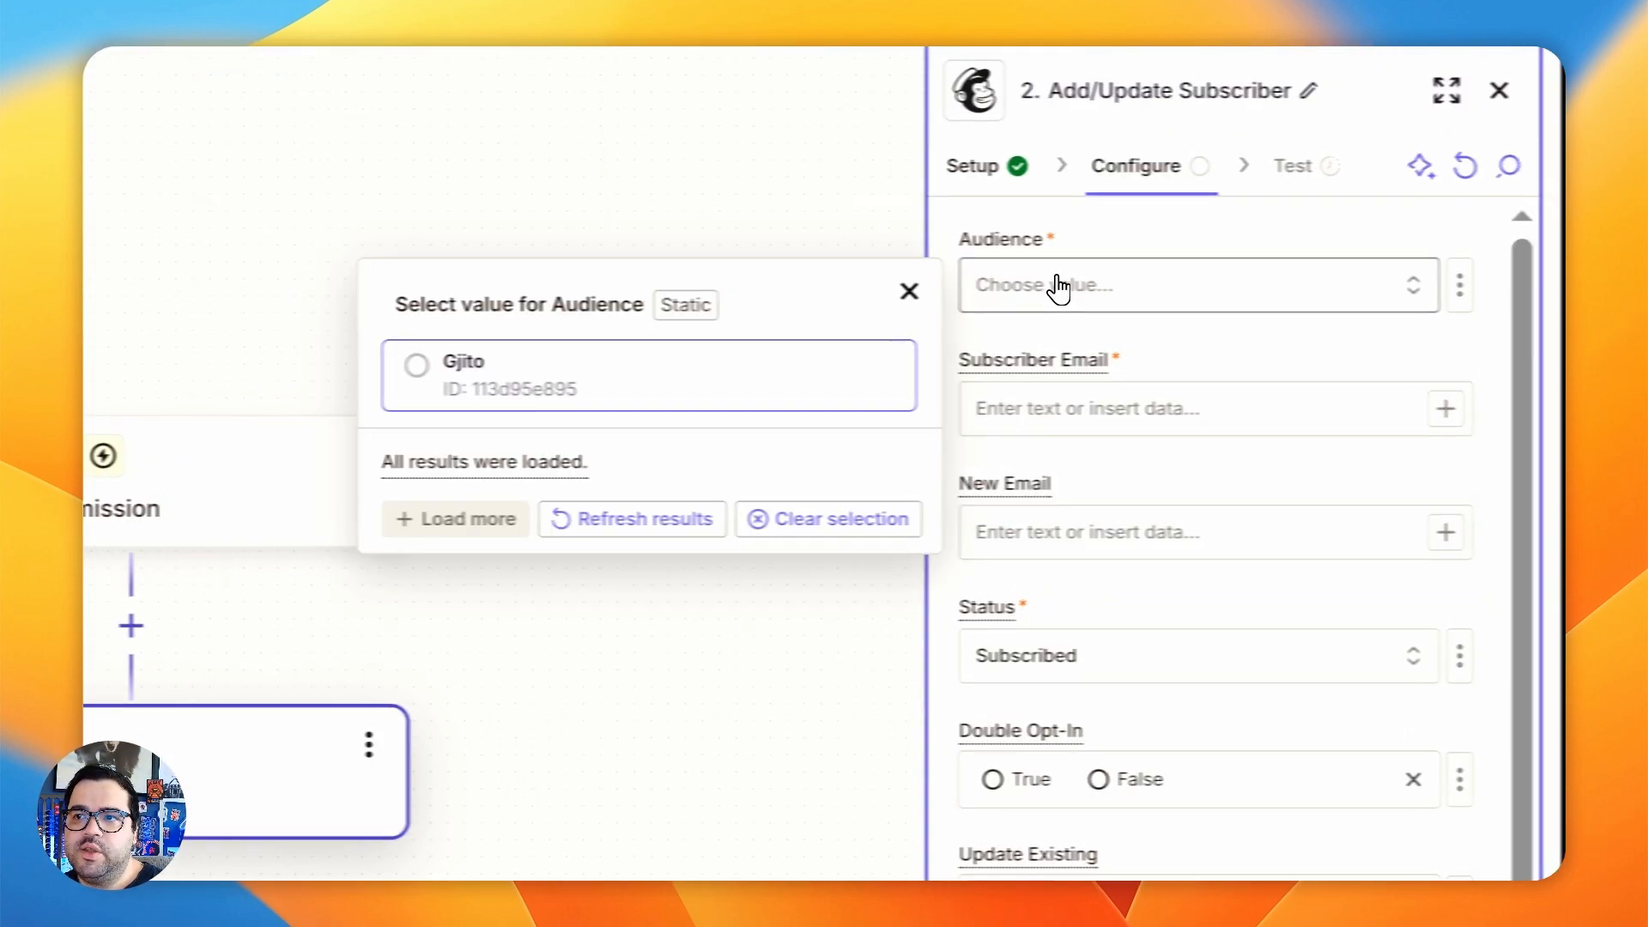
left_click(480, 381)
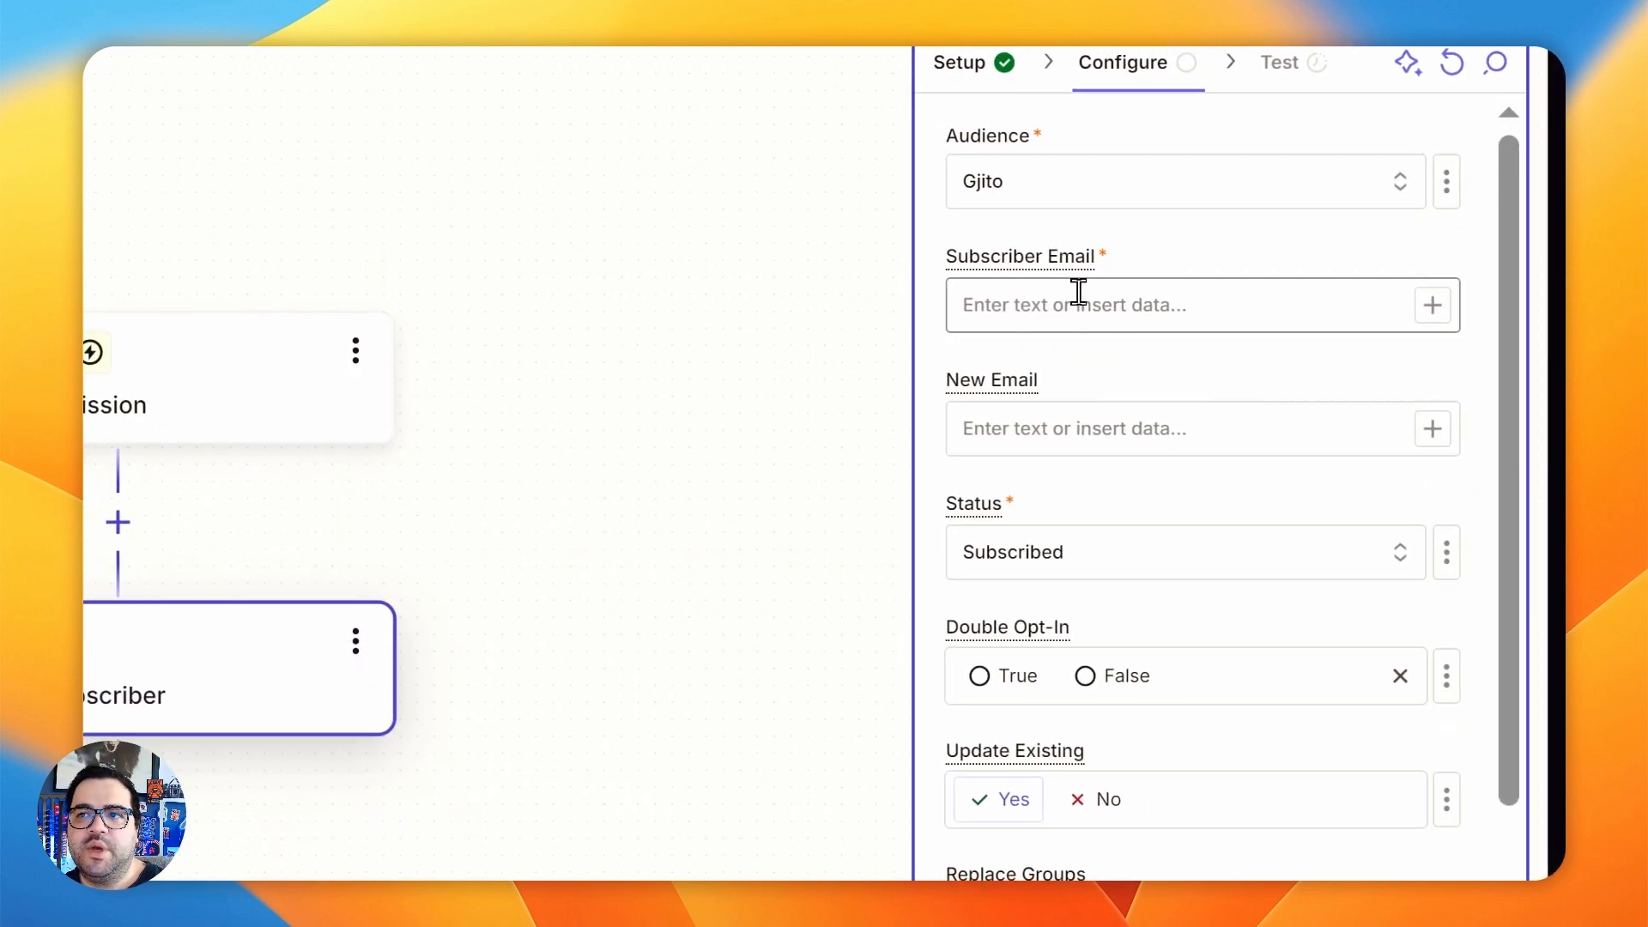
- Map Subscriber Email to the Webflow trigger's Form Response Email and compare it with the form on the published site
left_click(1064, 287)
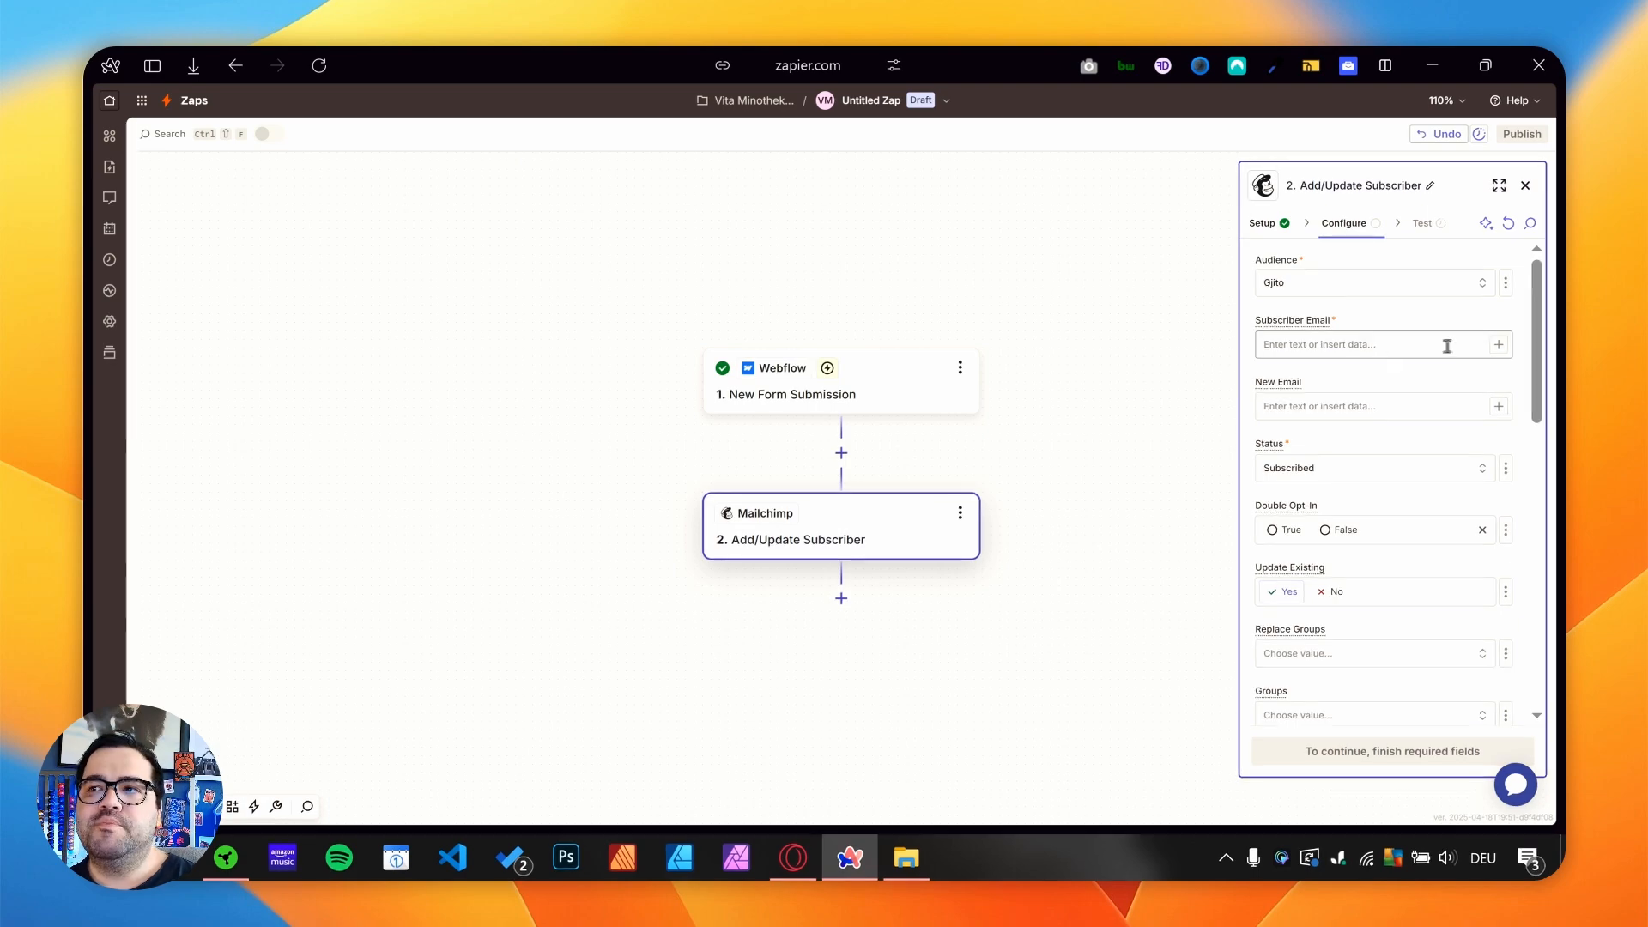
left_click(1497, 345)
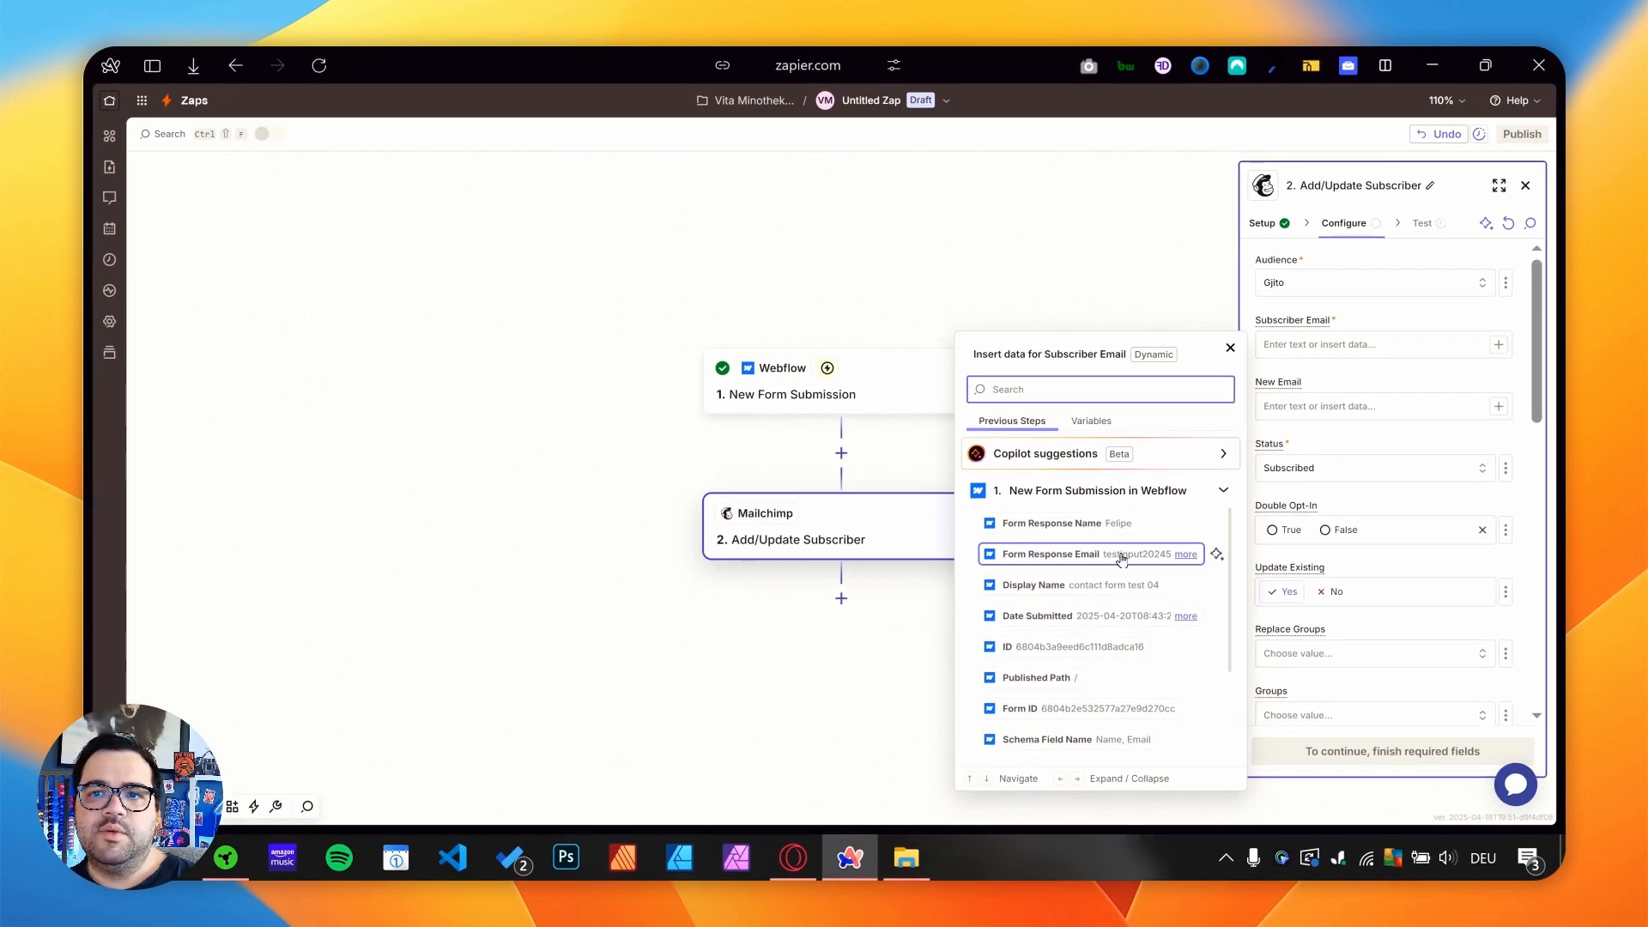
scroll(1090, 712, "down", 2)
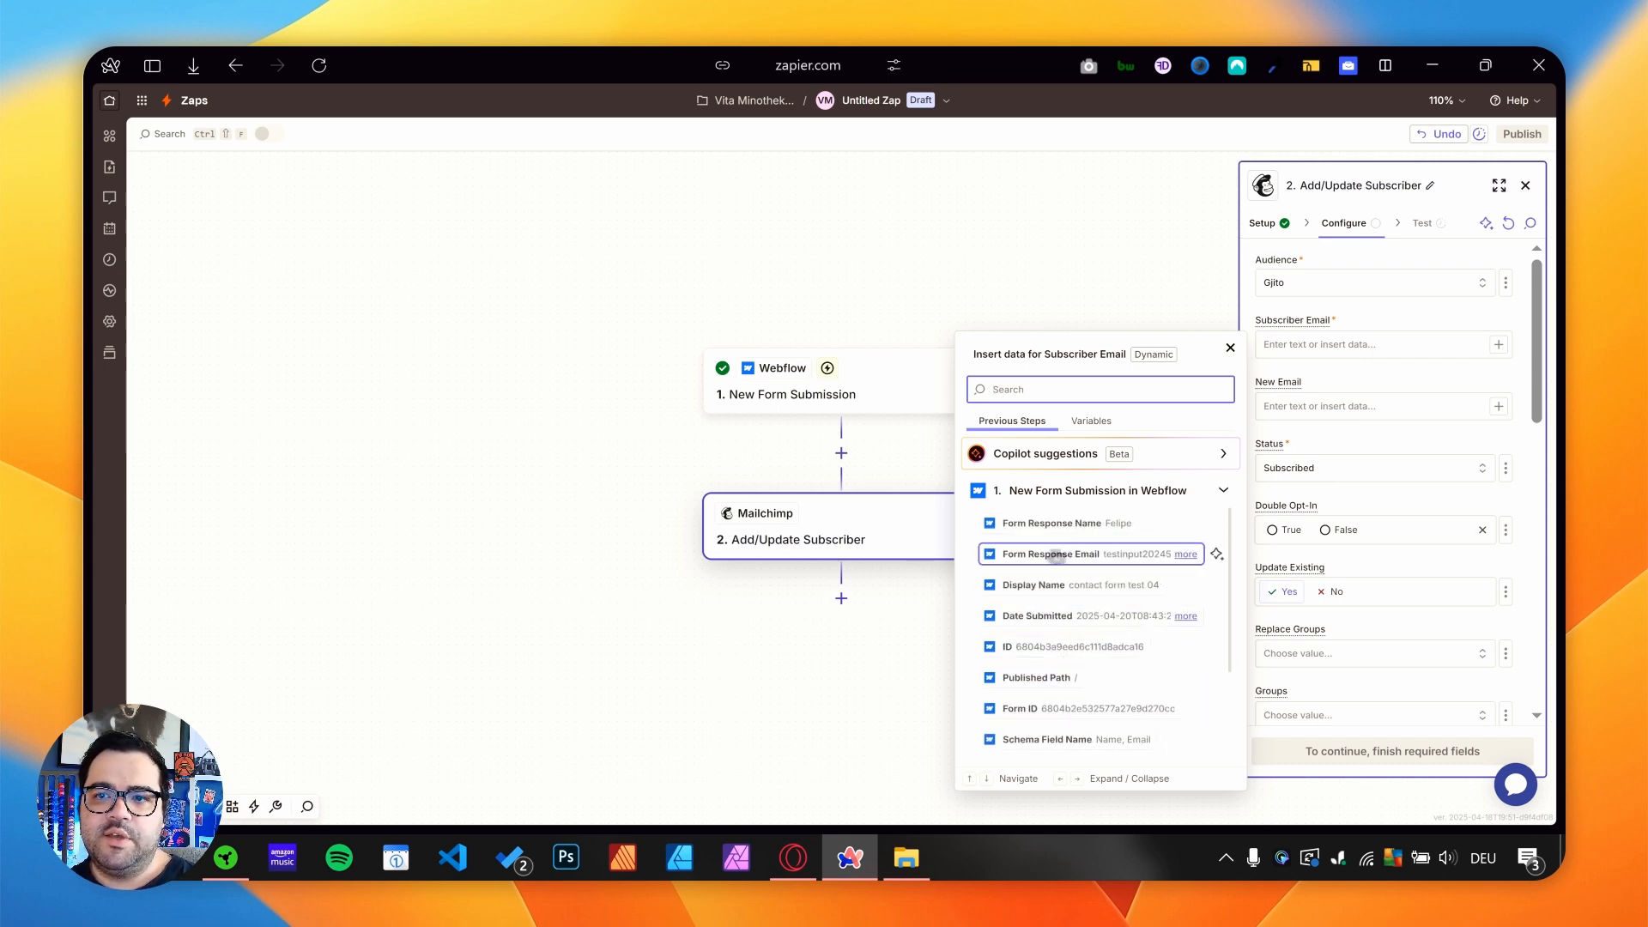
left_click(1089, 558)
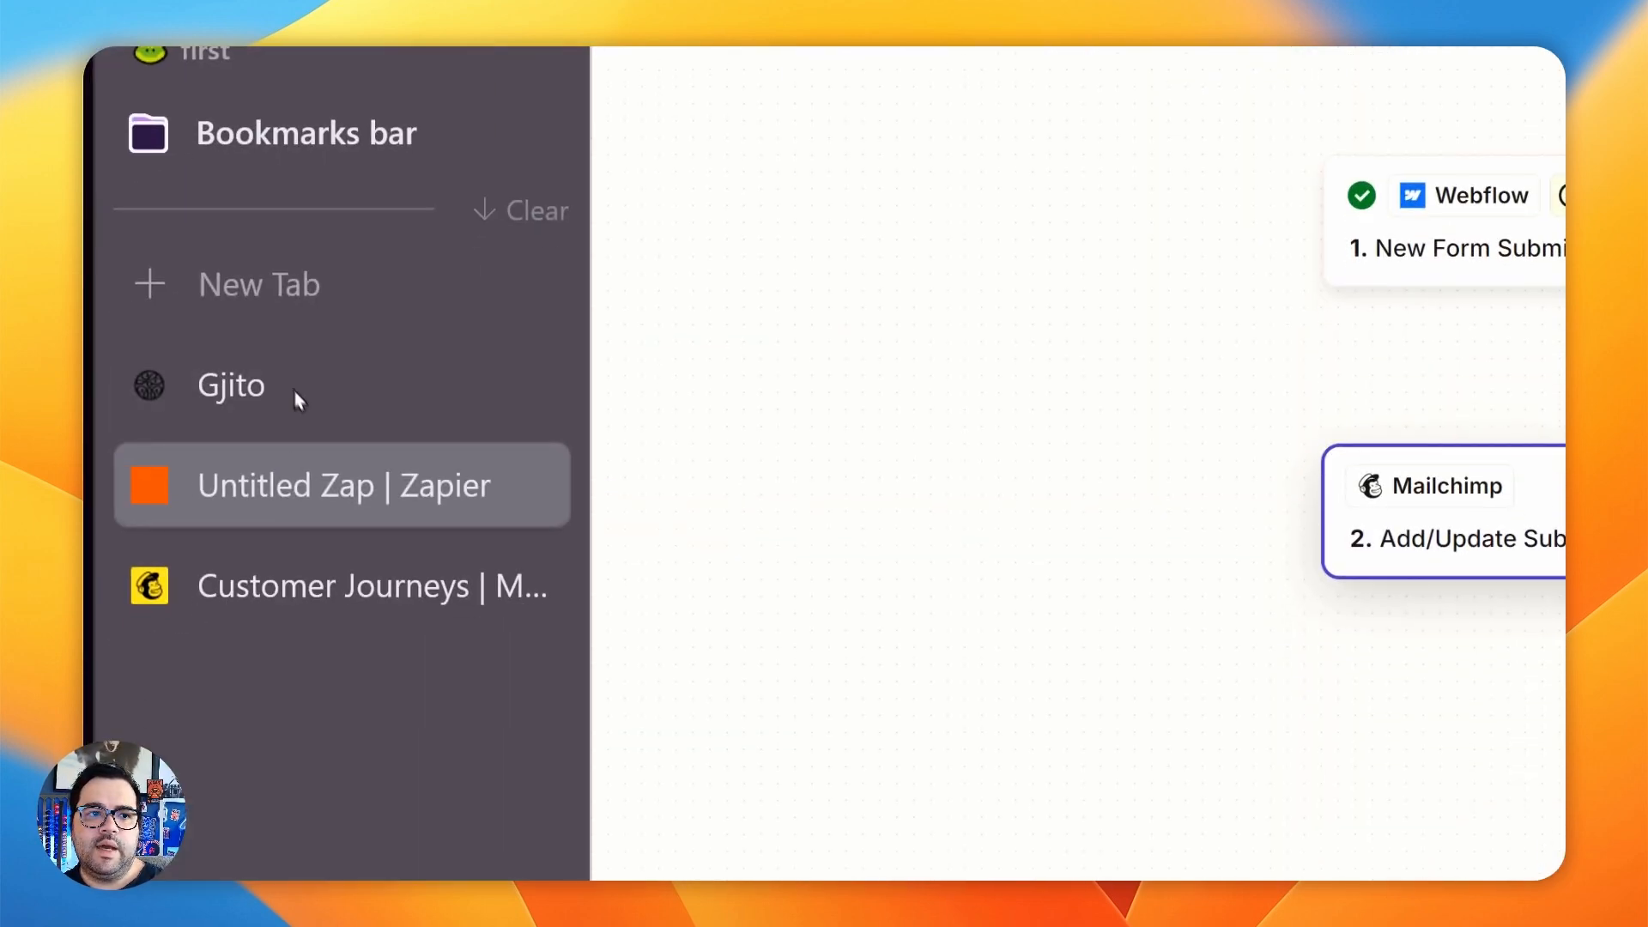
left_click(257, 386)
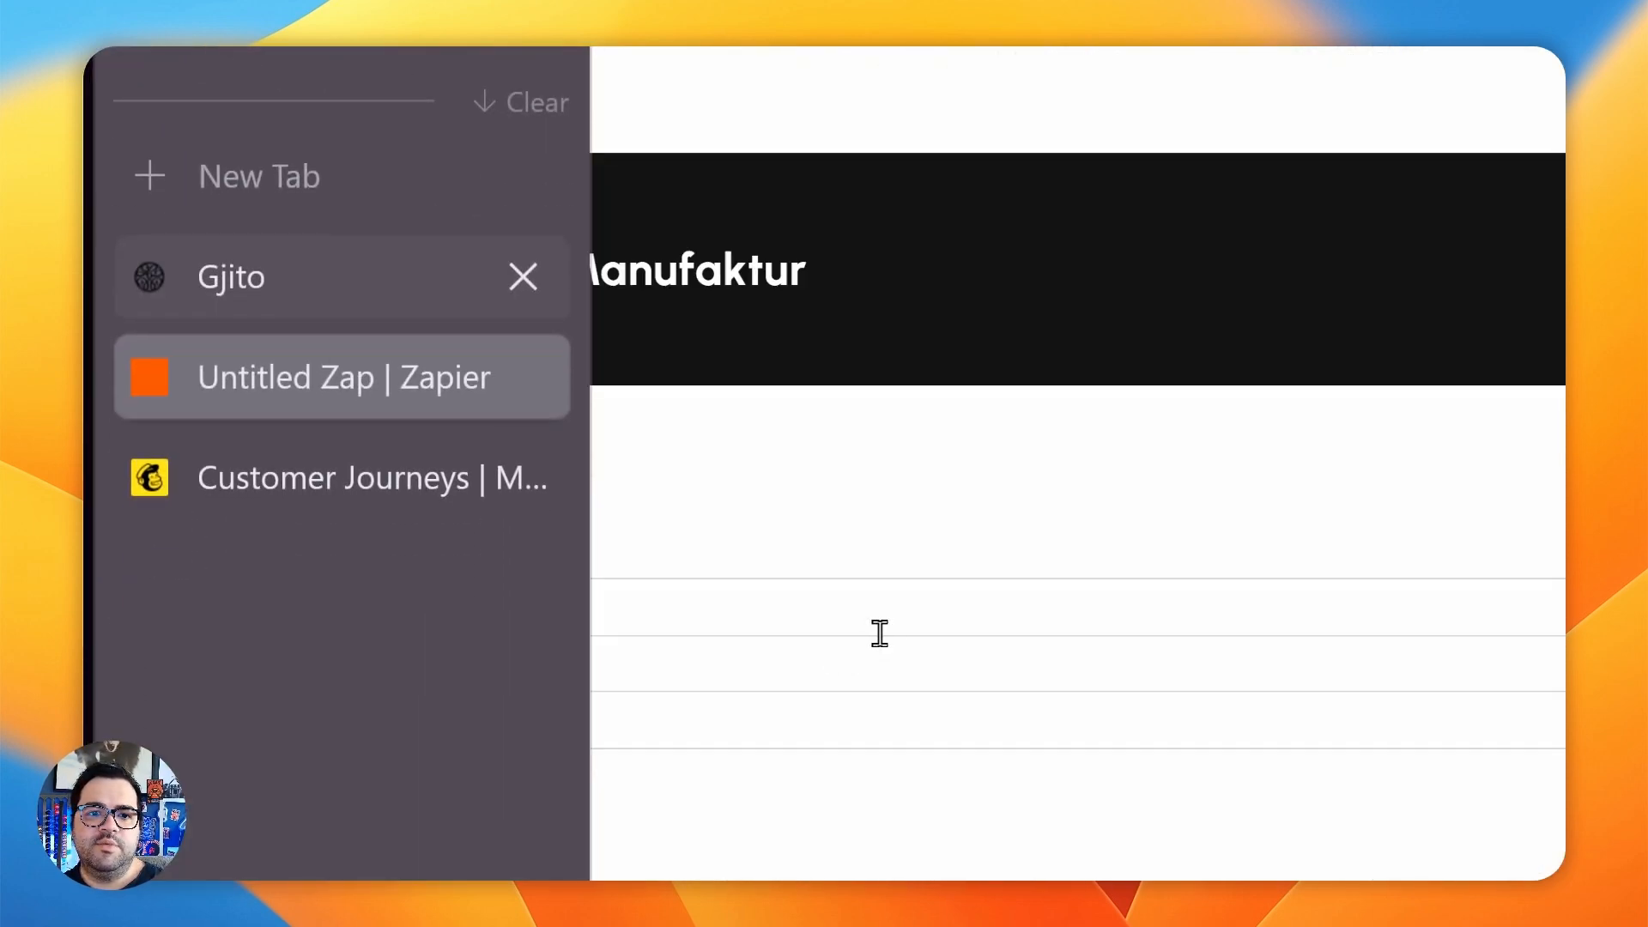
left_click(349, 371)
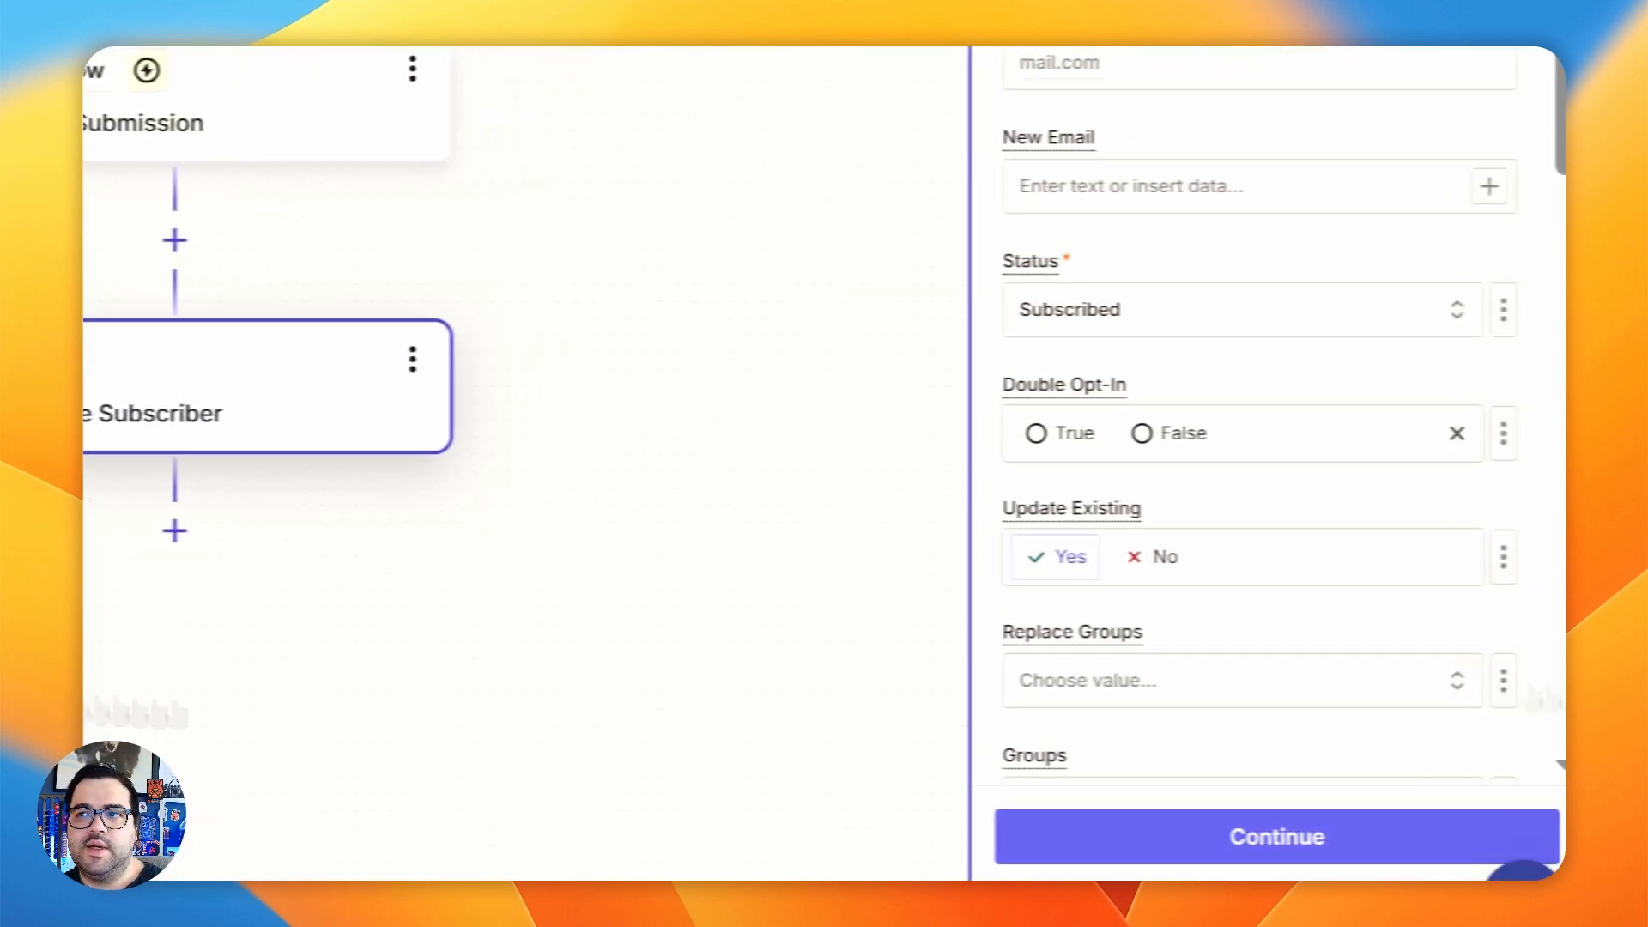
- Assign the newform tag to the subscriber, leave the optional name and address fields empty and continue to the test
scroll(1372, 447, "down", 2)
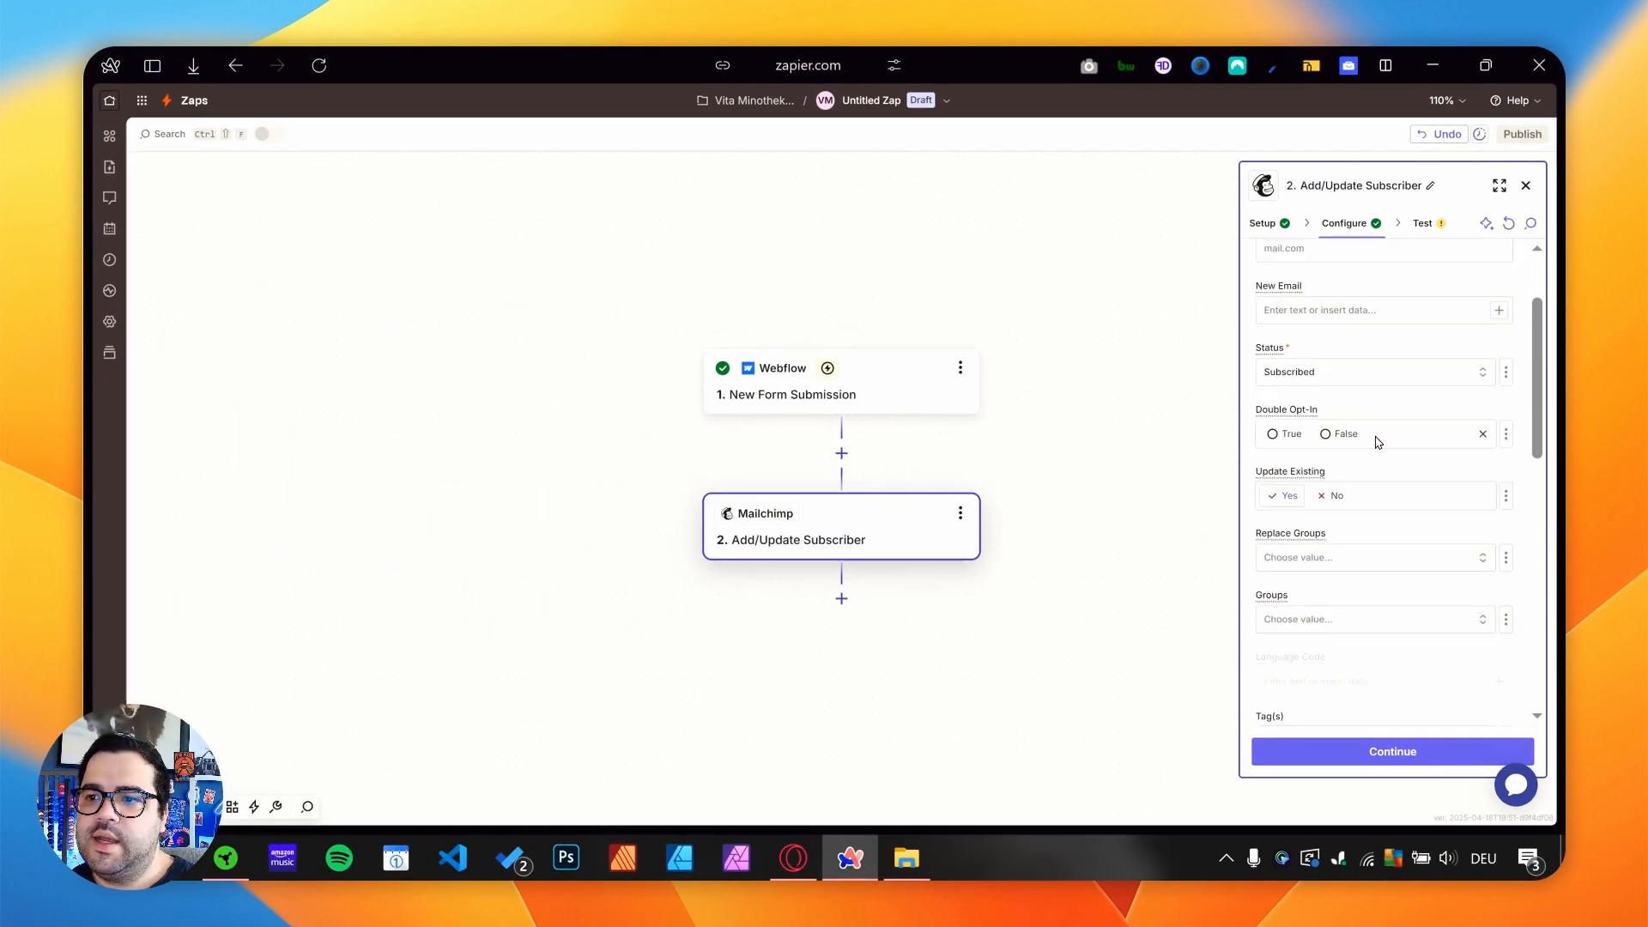
scroll(1373, 440, "down", 3)
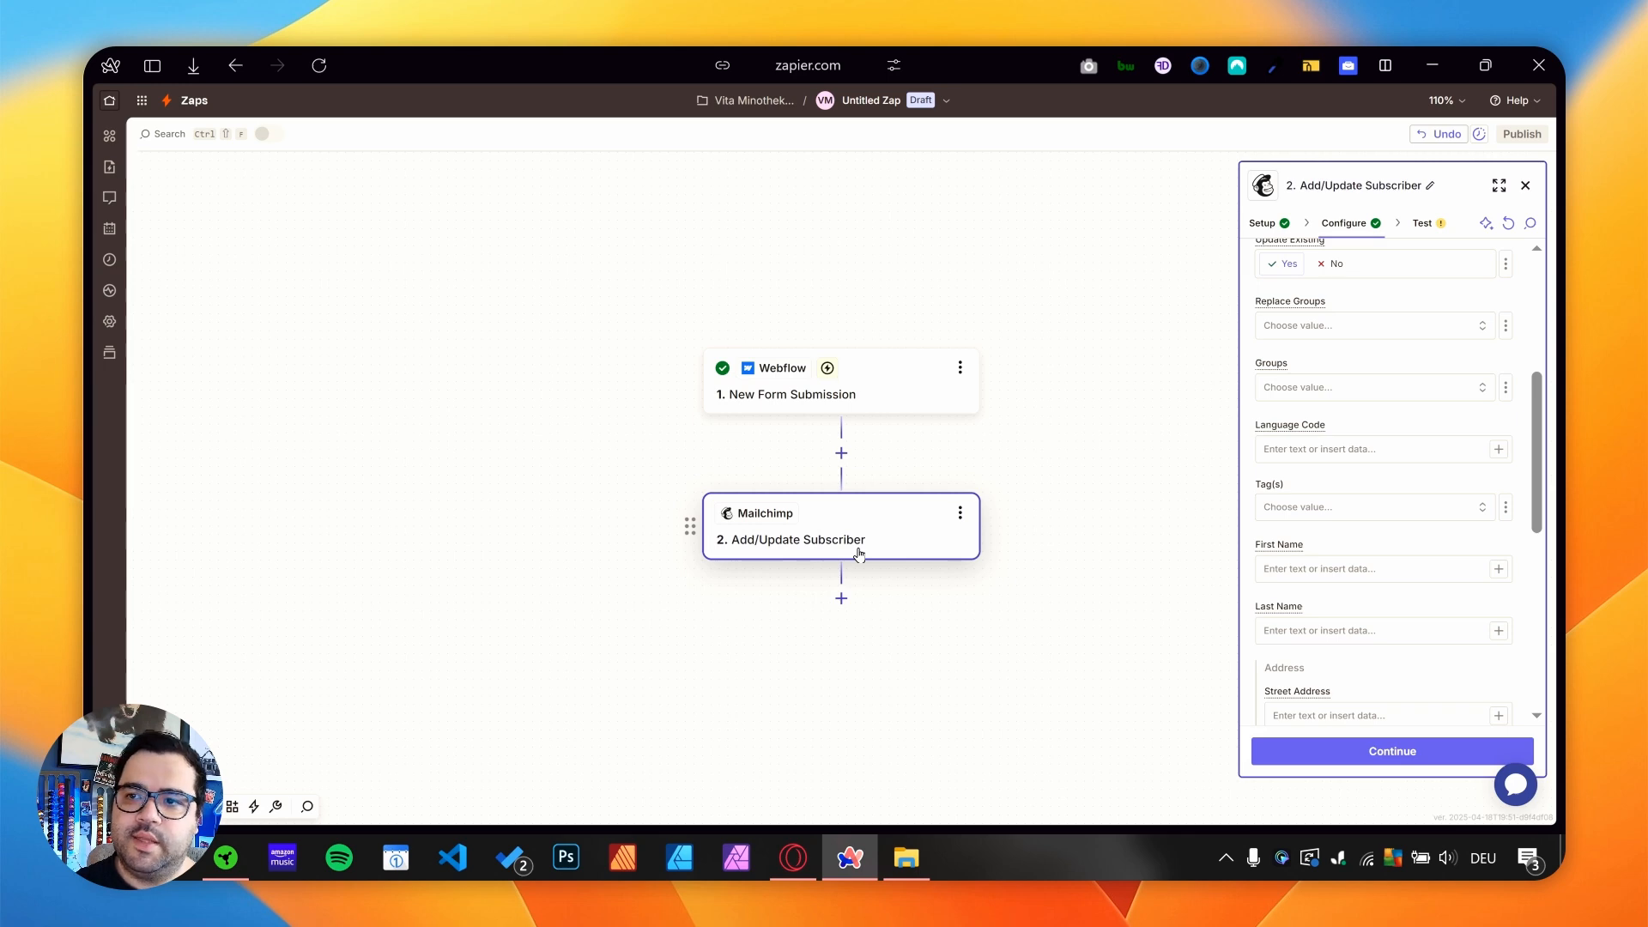
left_click(1300, 504)
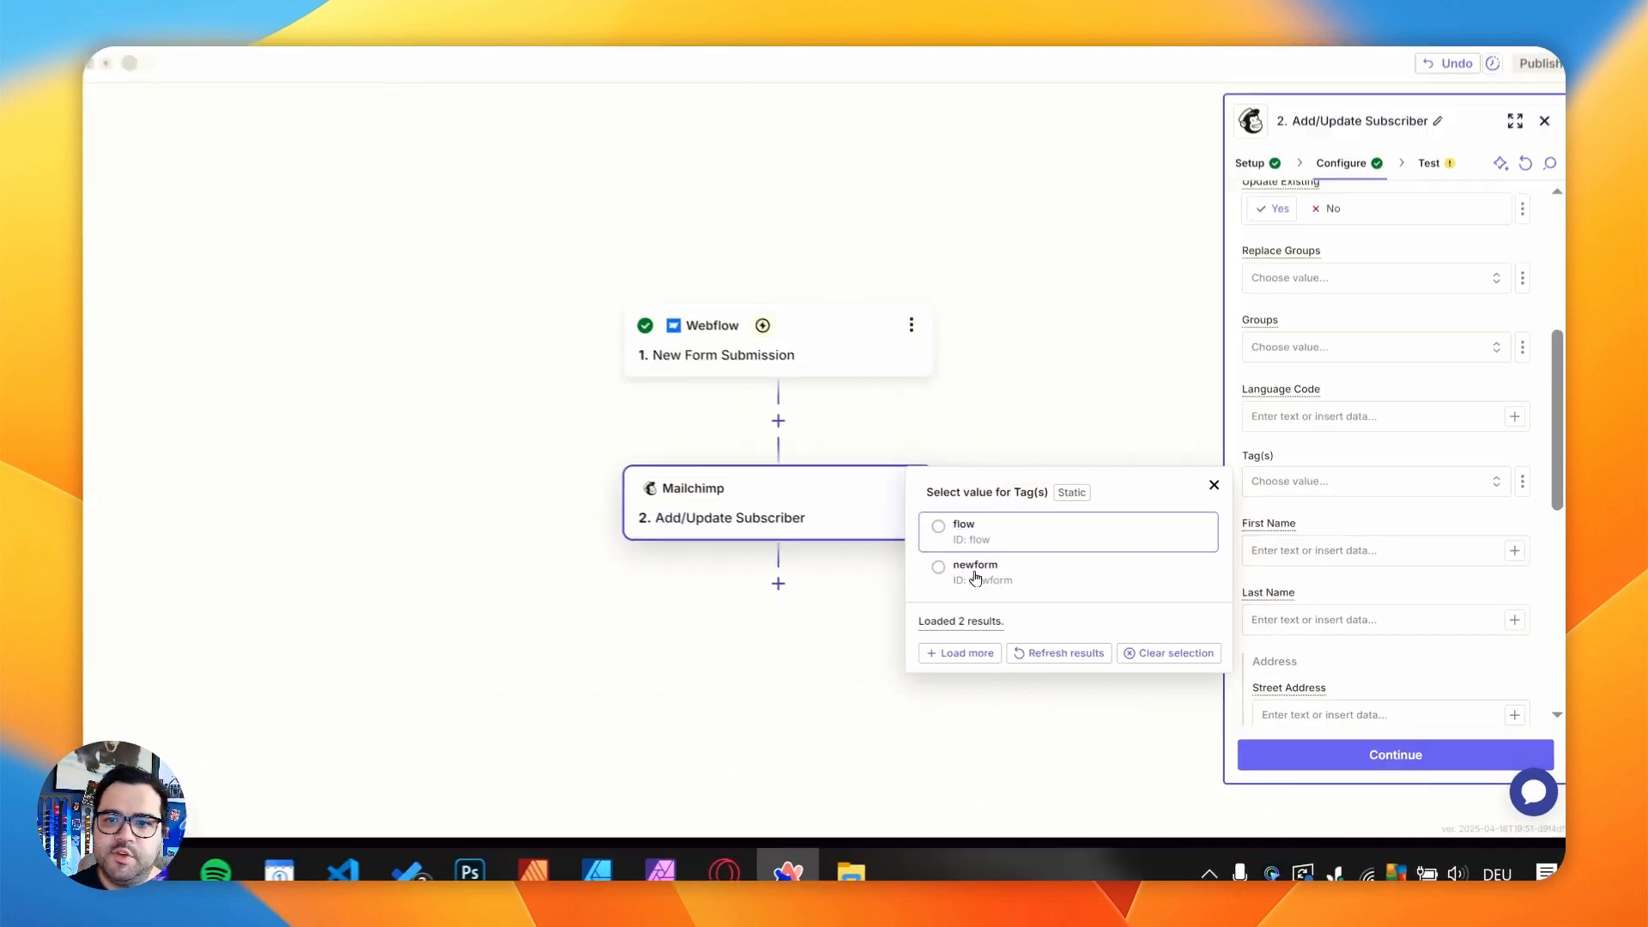
left_click(975, 577)
scroll(1377, 583, "down", 2)
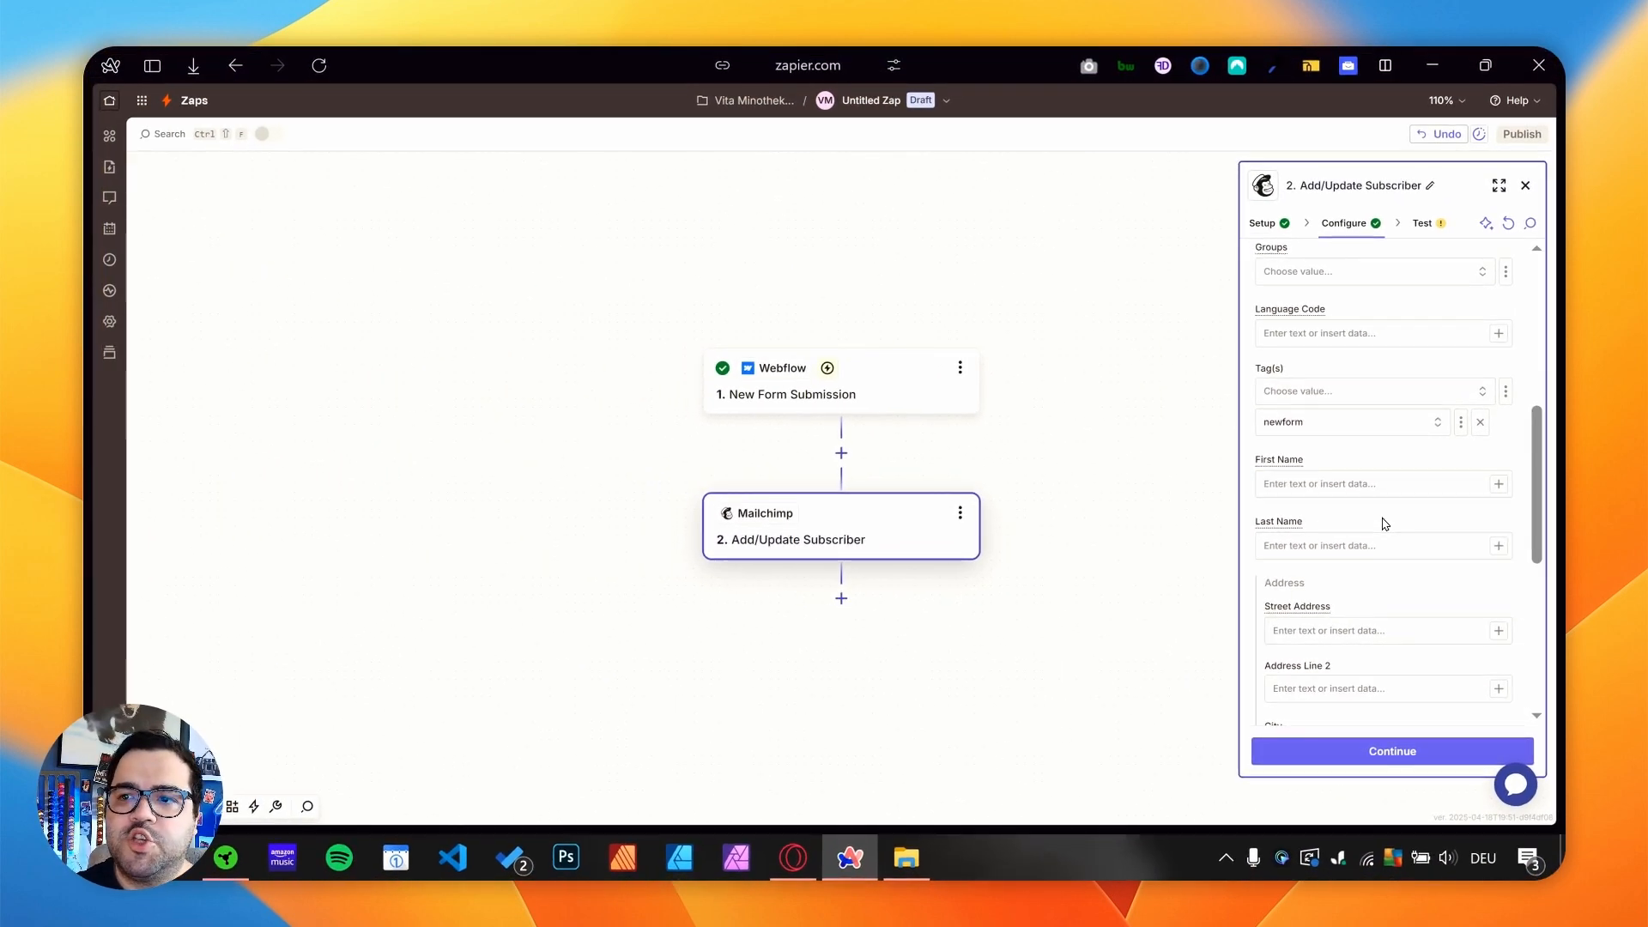
scroll(1384, 523, "down", 3)
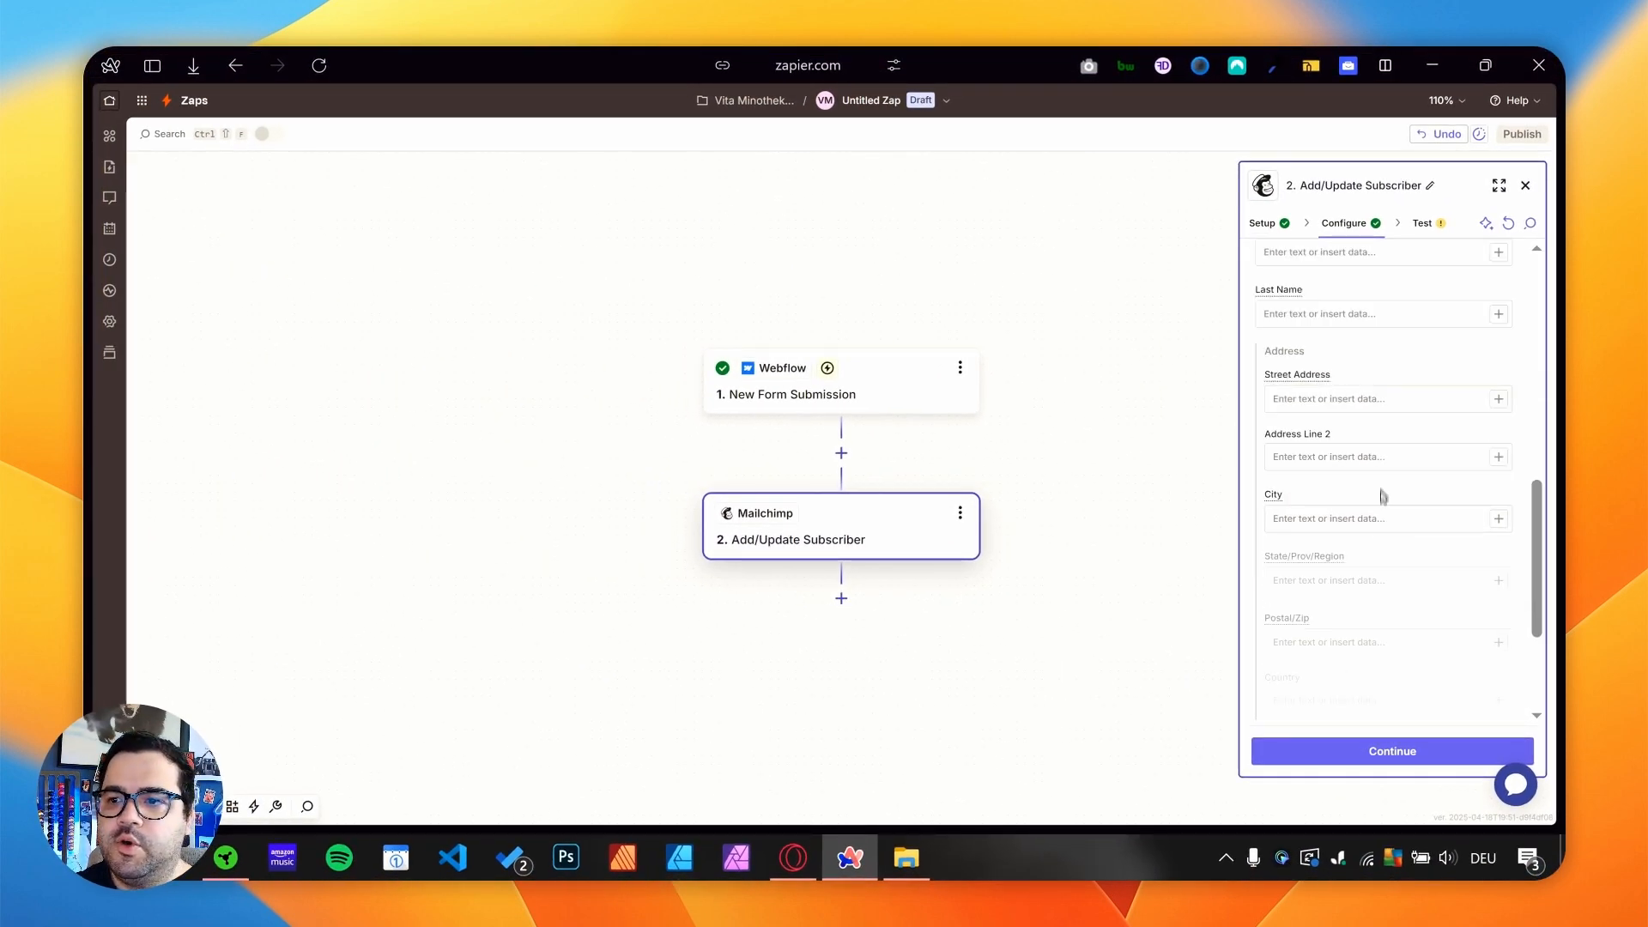
scroll(1394, 396, "down", 3)
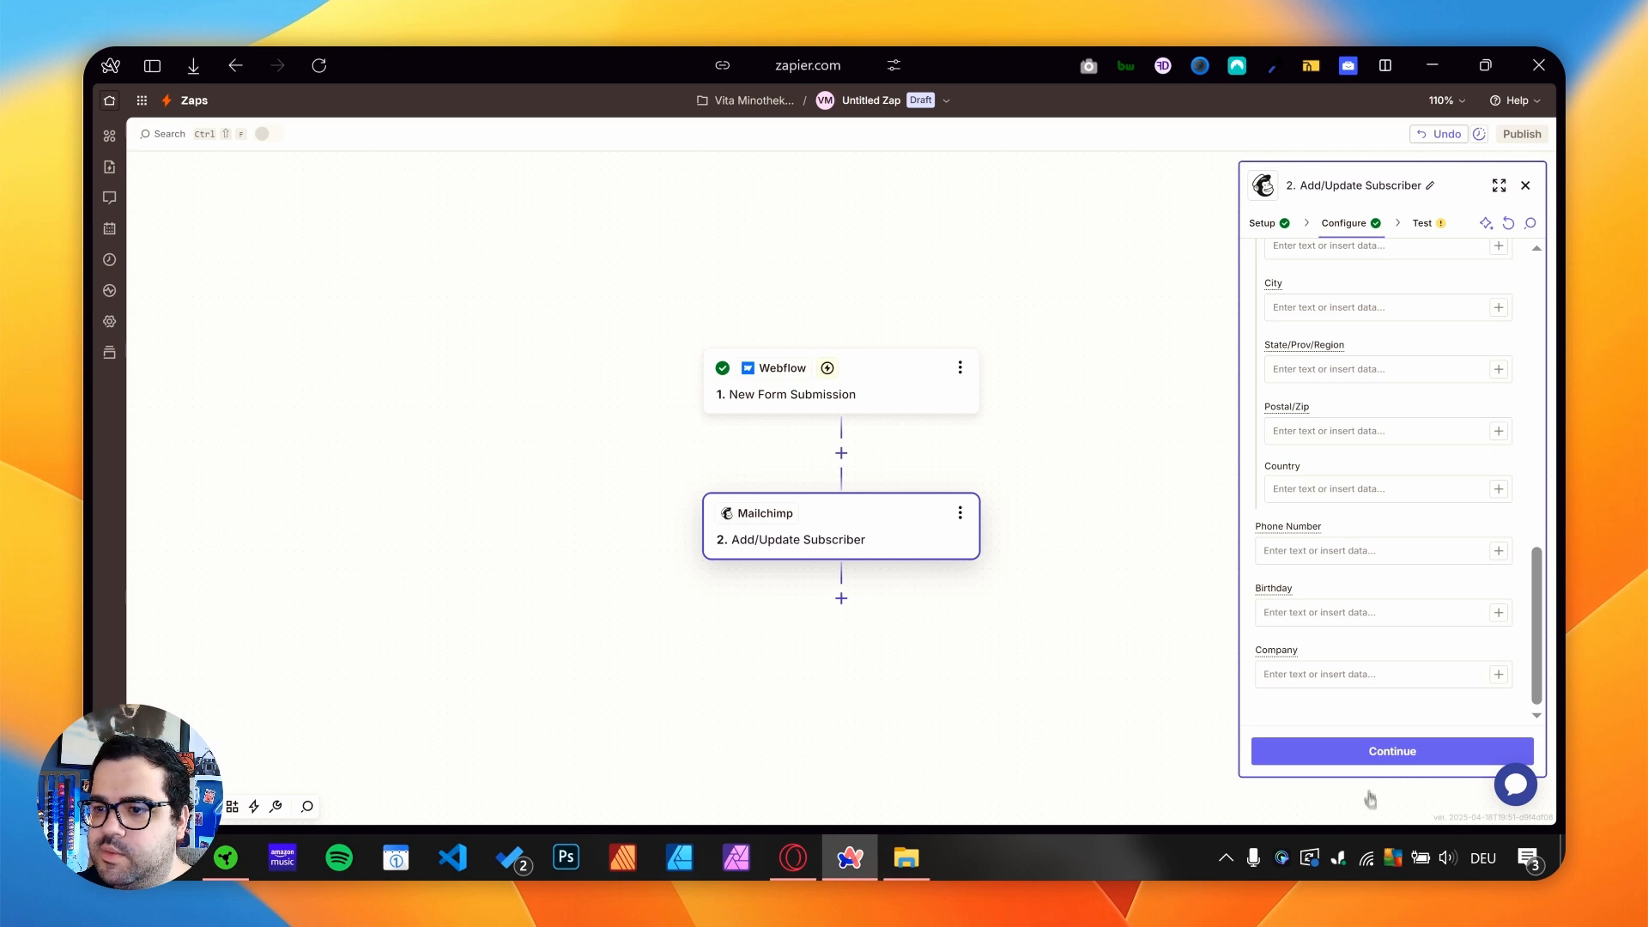
left_click(1373, 752)
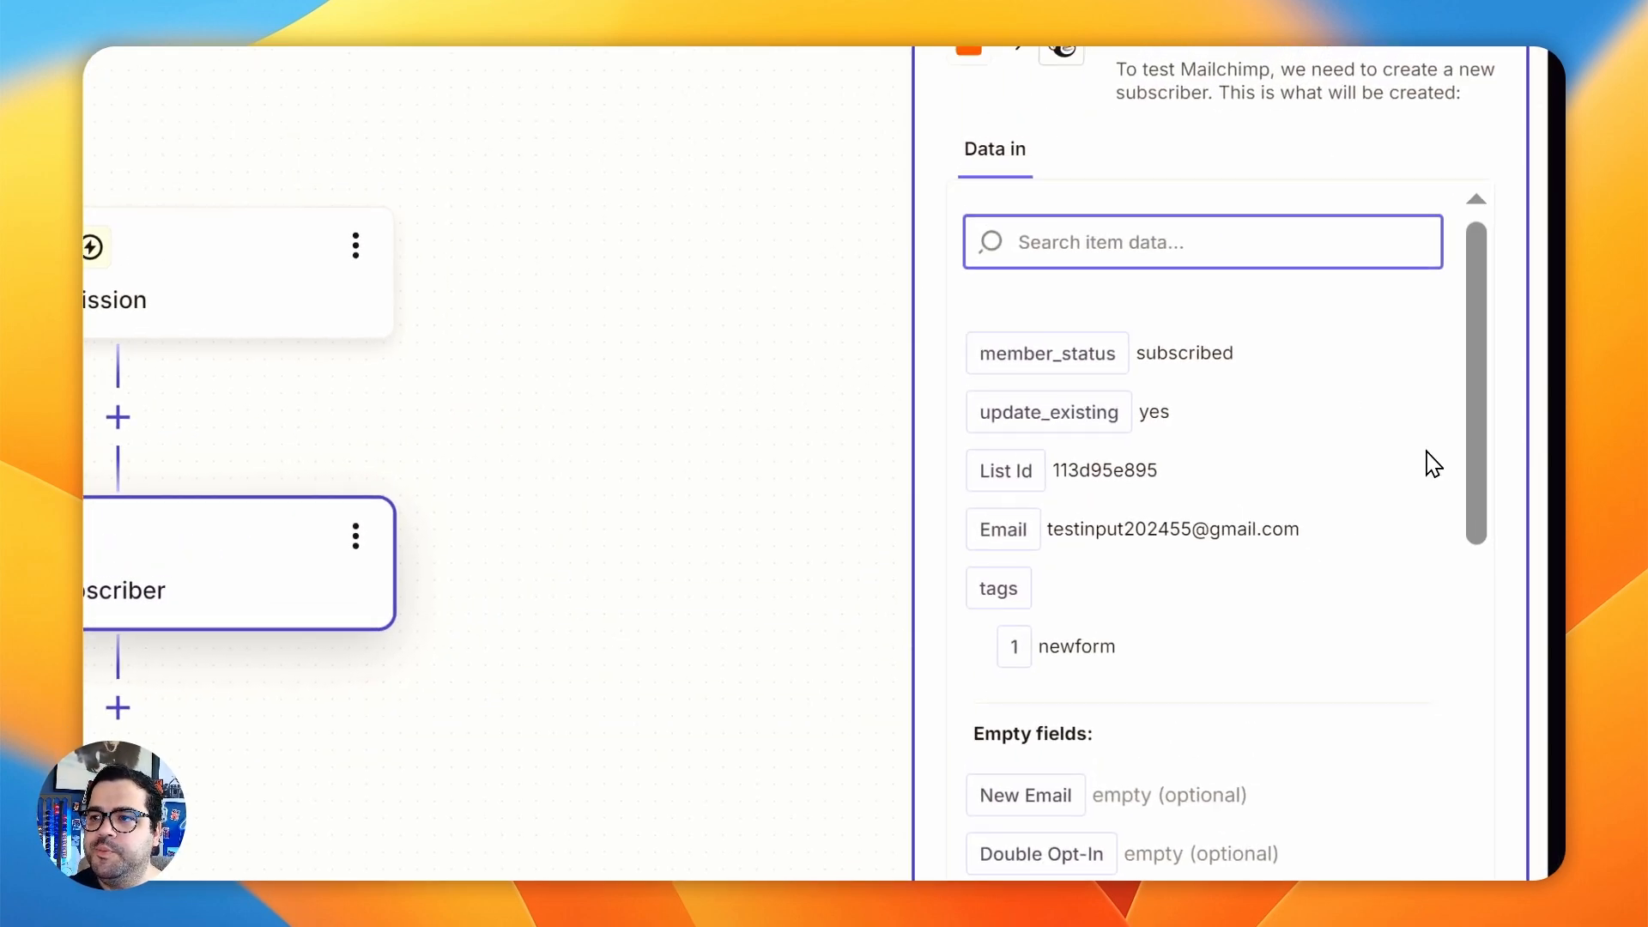
- Review the subscriber data for the action and run the test that sends it to Mailchimp
left_click_drag(1133, 347, 1225, 566)
left_click(1232, 674)
scroll(1247, 557, "down", 3)
scroll(1103, 703, "up", 3)
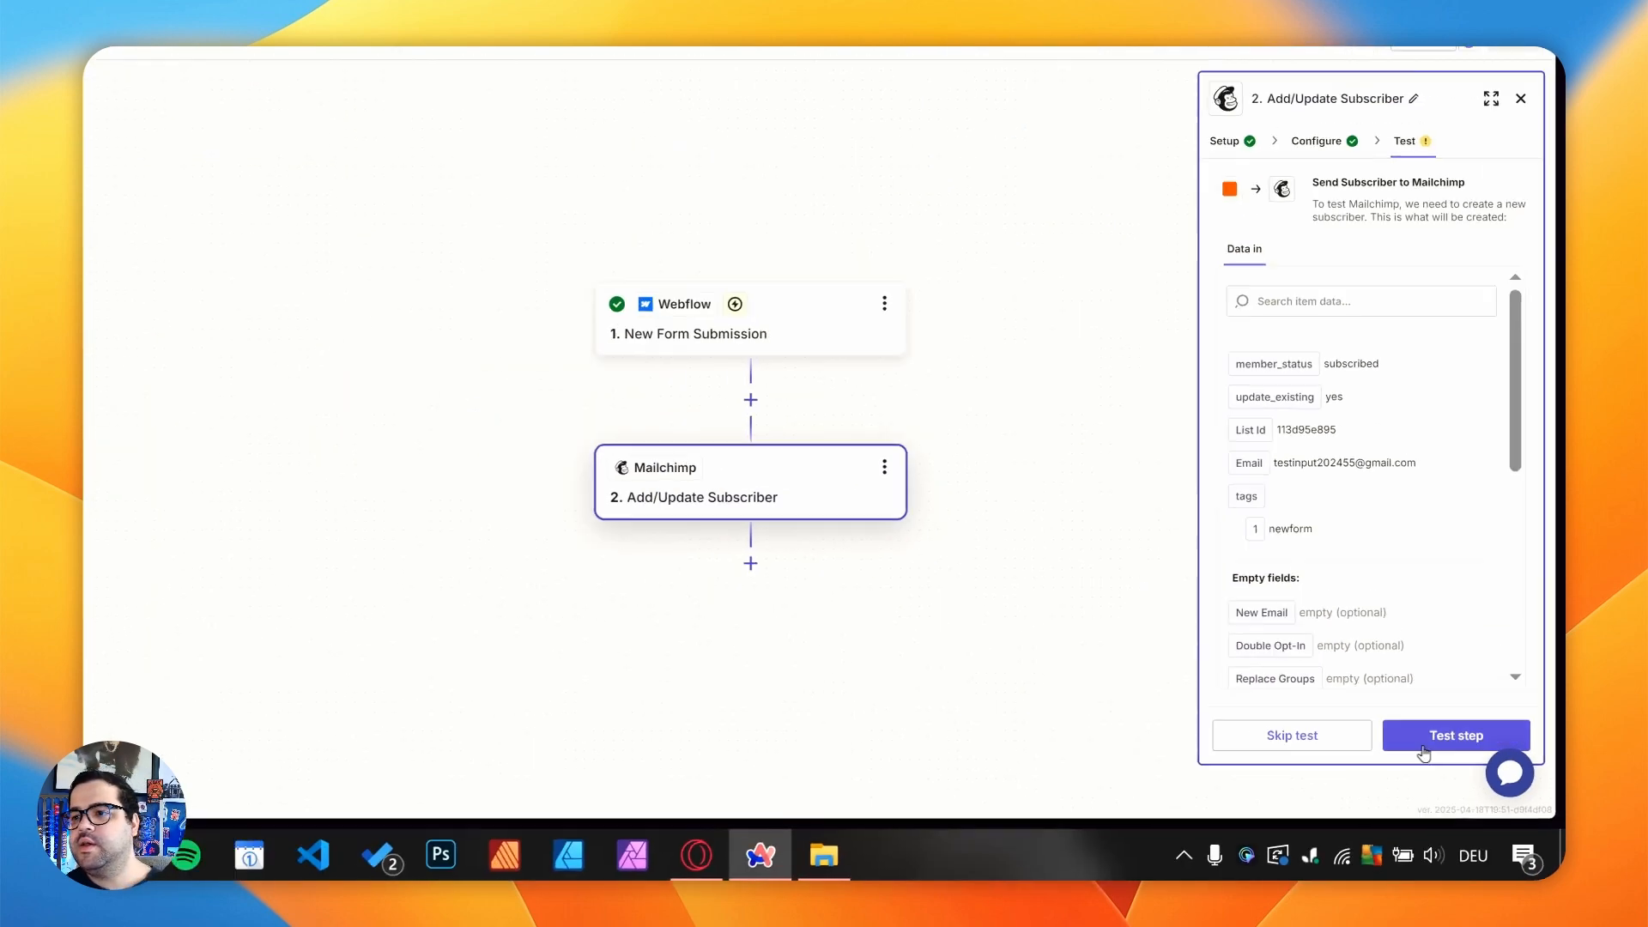
left_click(1433, 743)
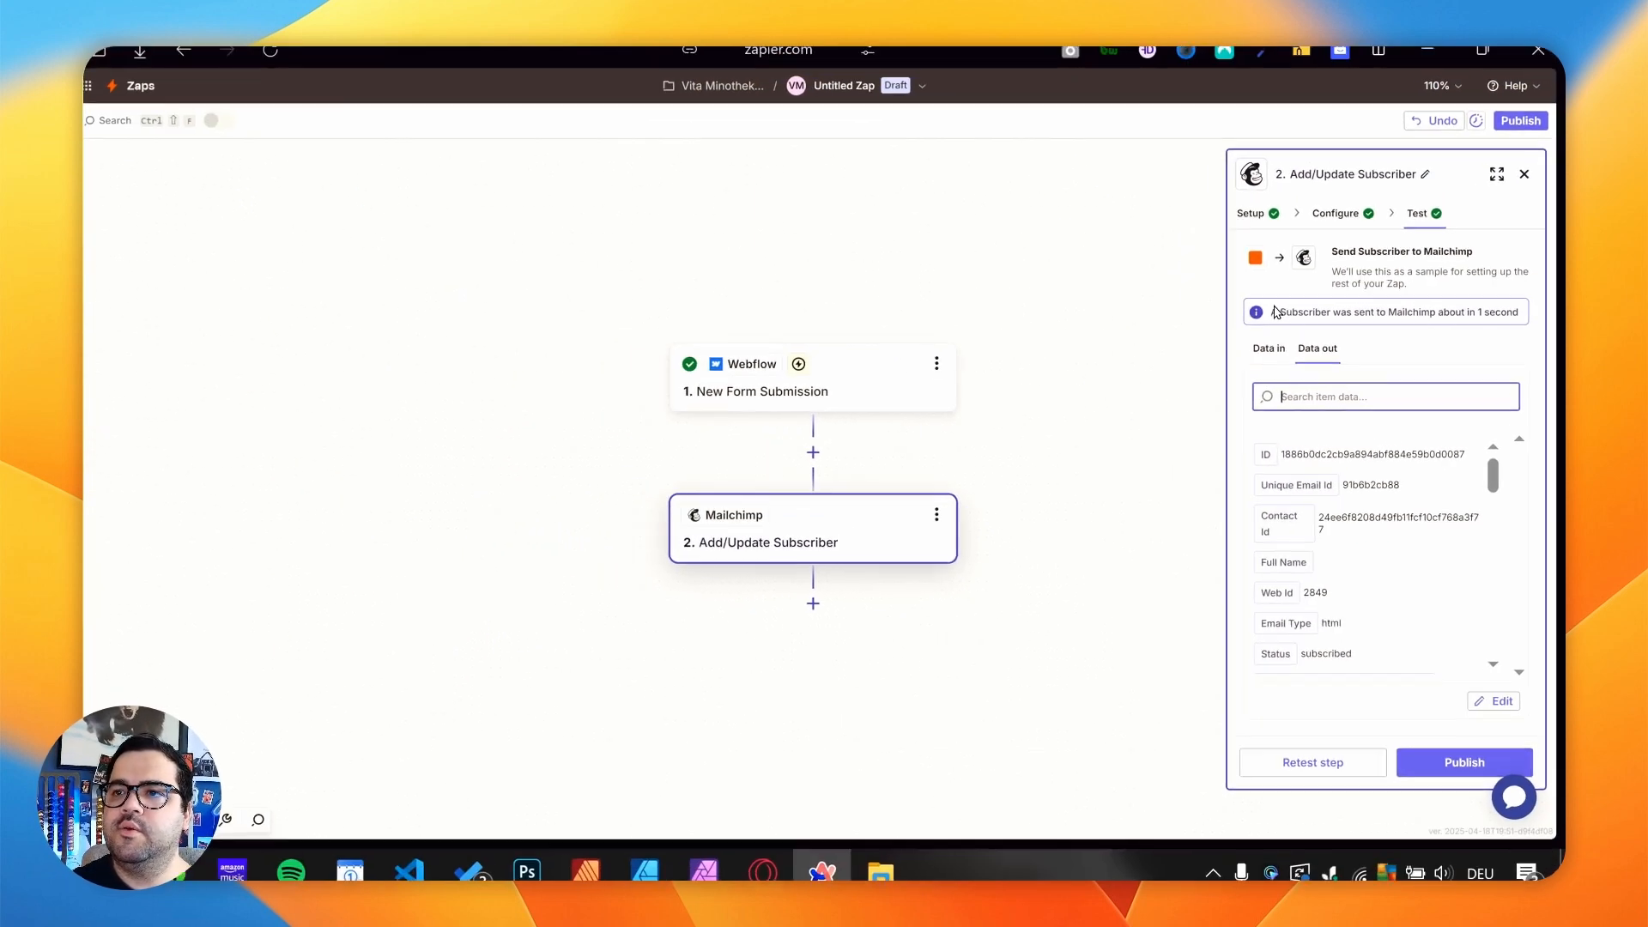
left_click_drag(1276, 311, 1294, 308)
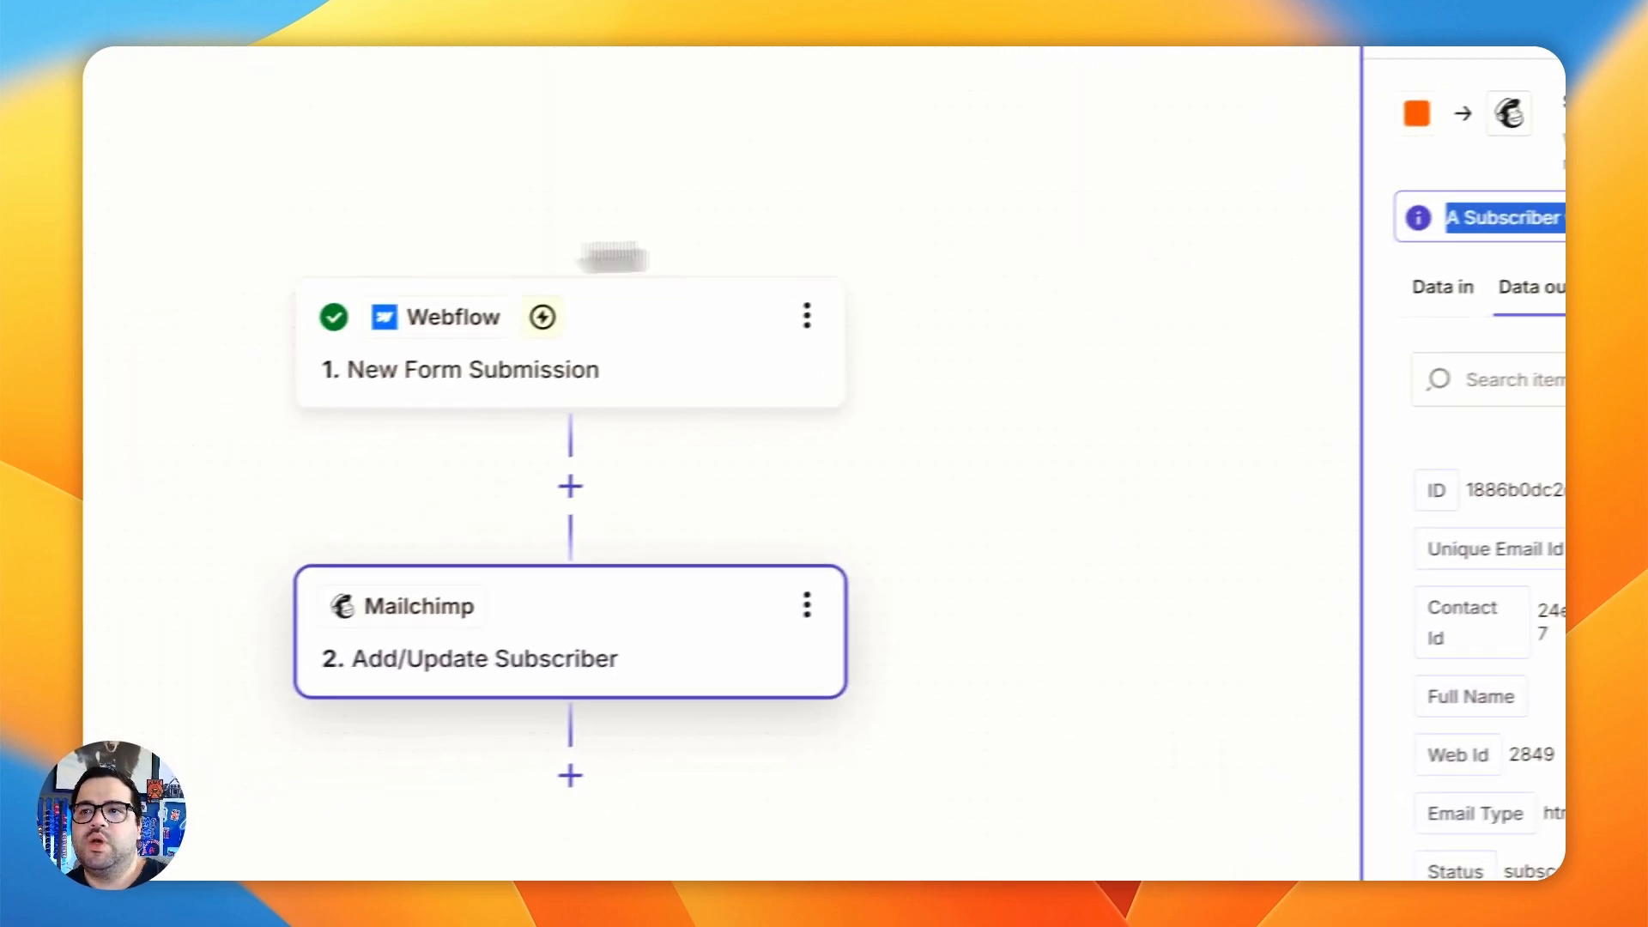
- Switch to Mailchimp, list all contacts of the audience and check the test subscriber's entry and tag
mouse_move(97, 468)
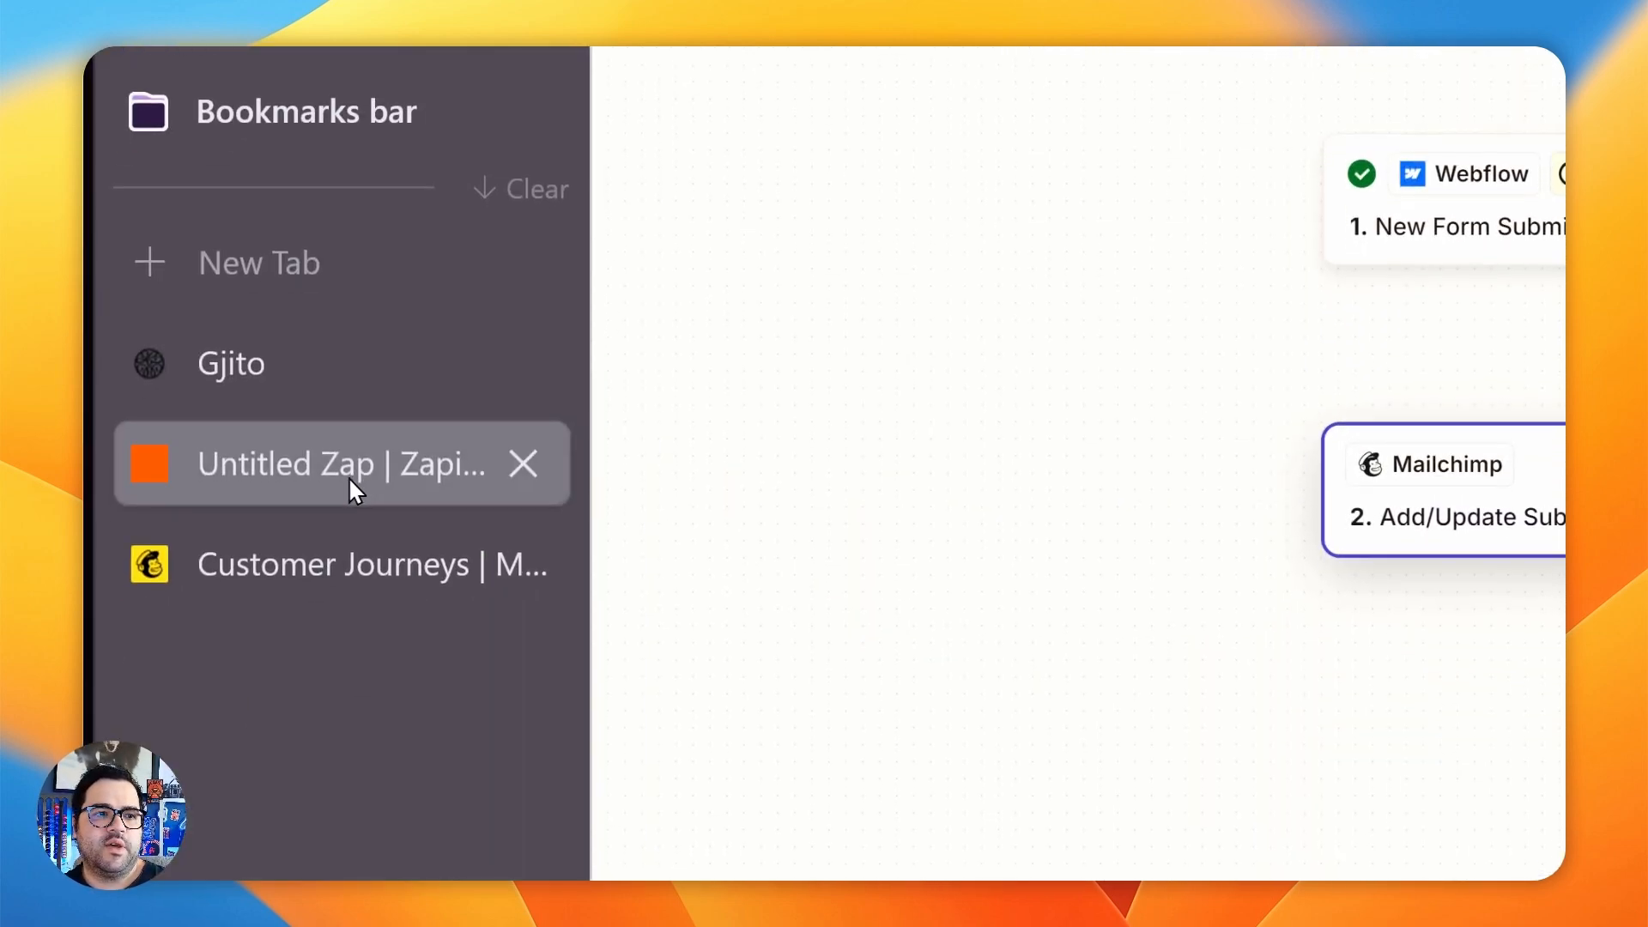
left_click(340, 562)
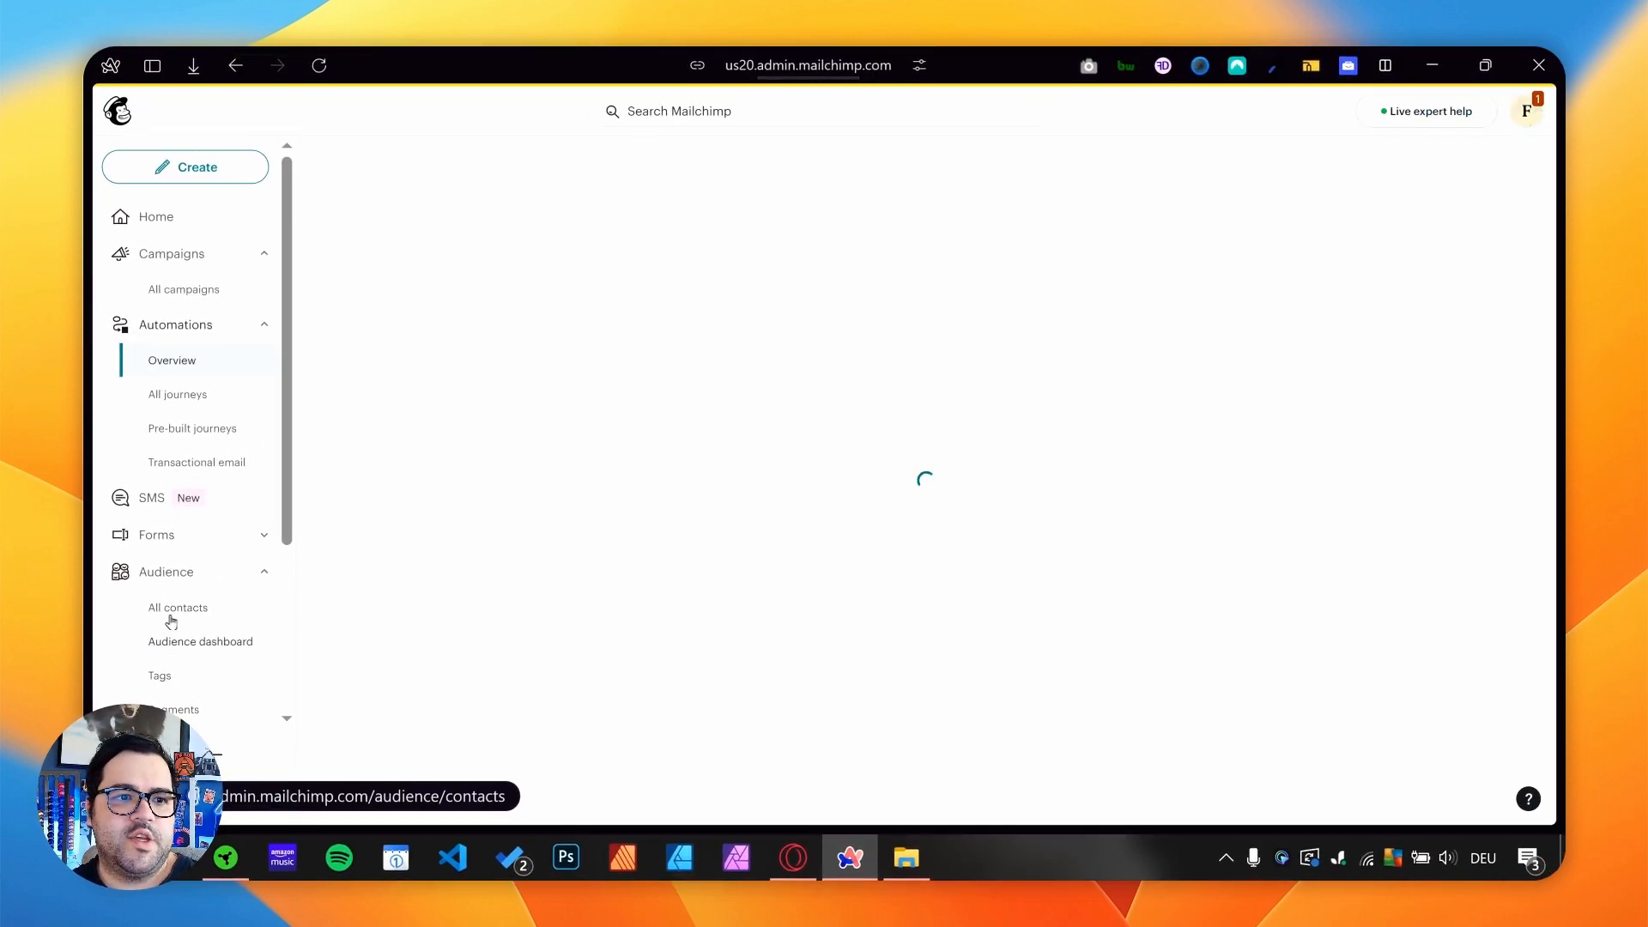
left_click(172, 616)
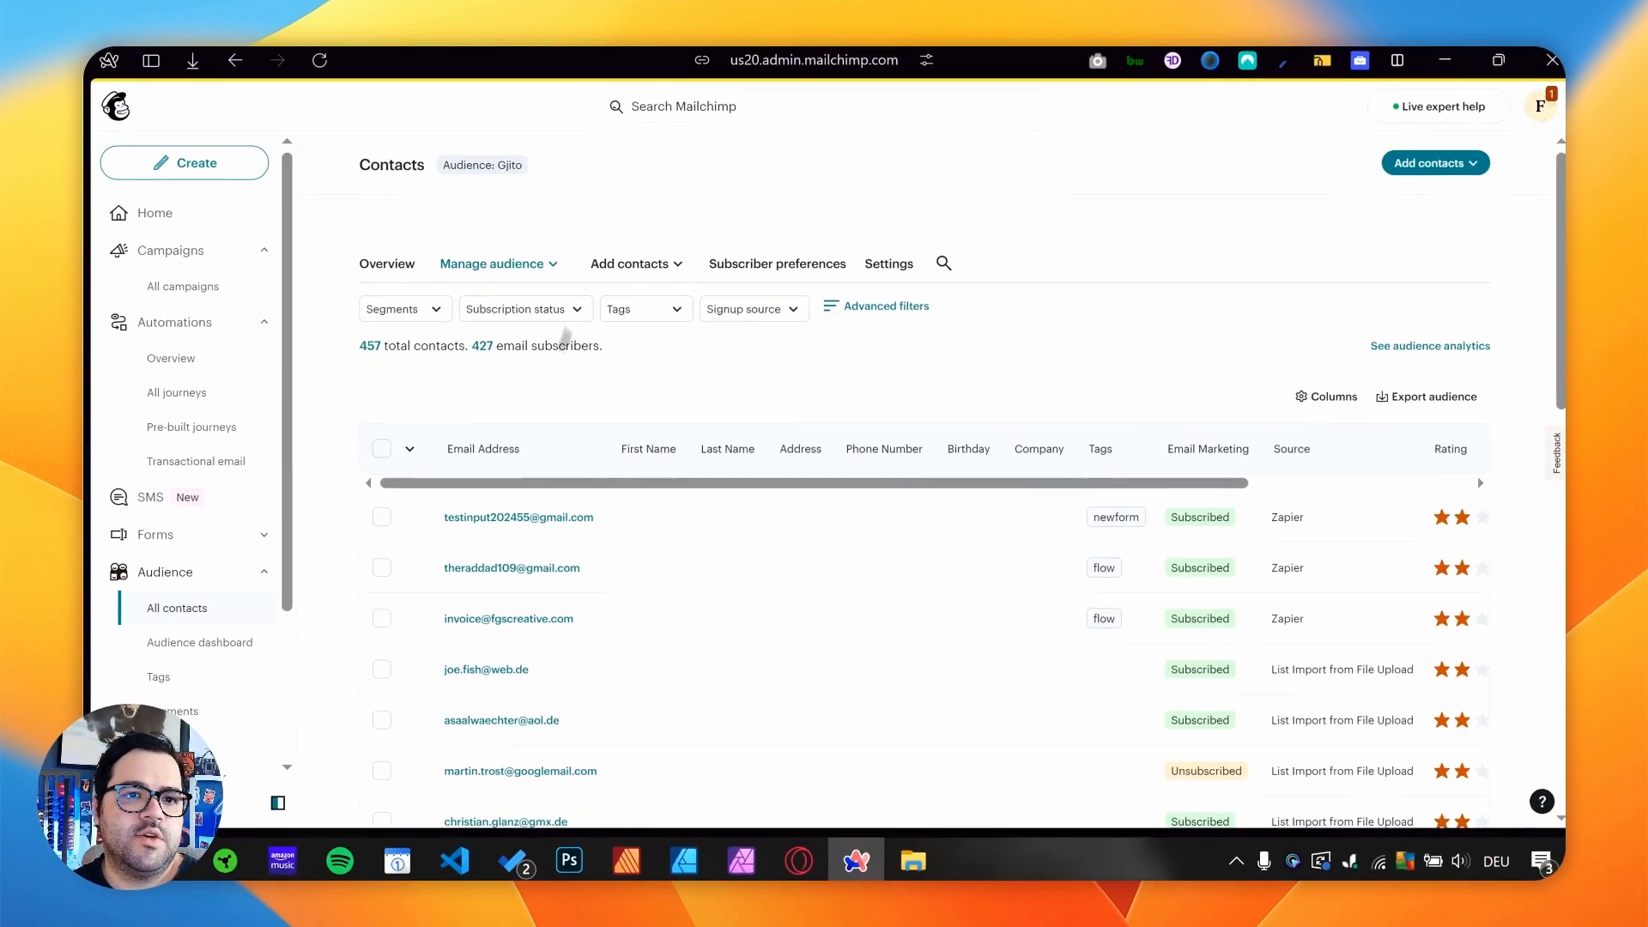
left_click_drag(621, 520, 445, 518)
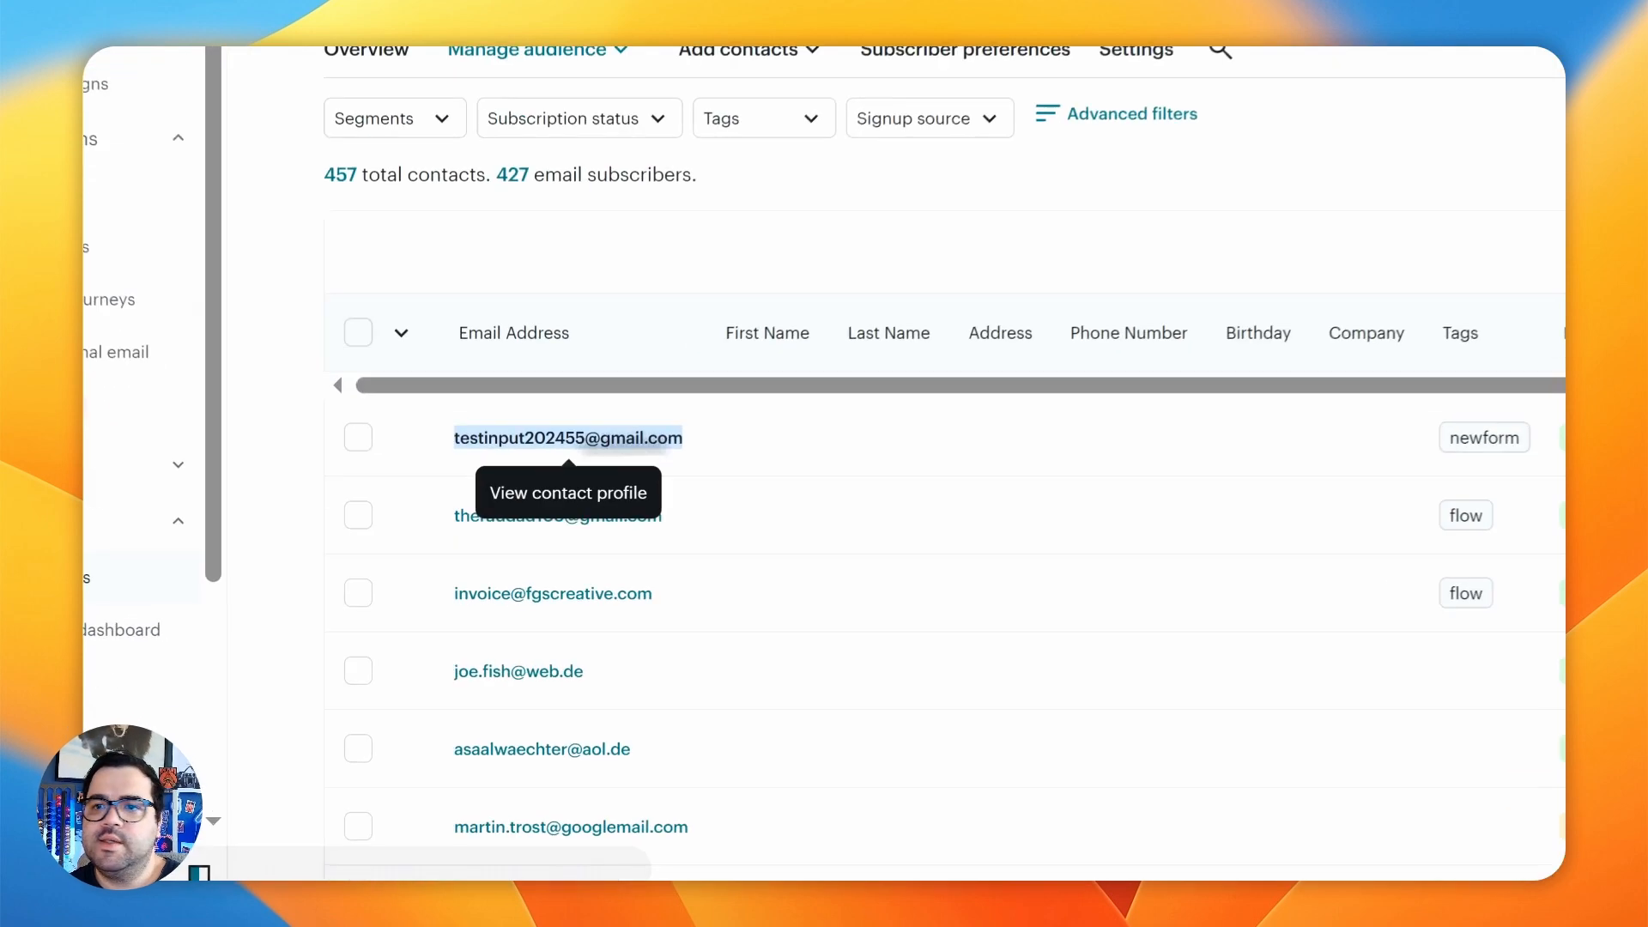
left_click(1205, 380)
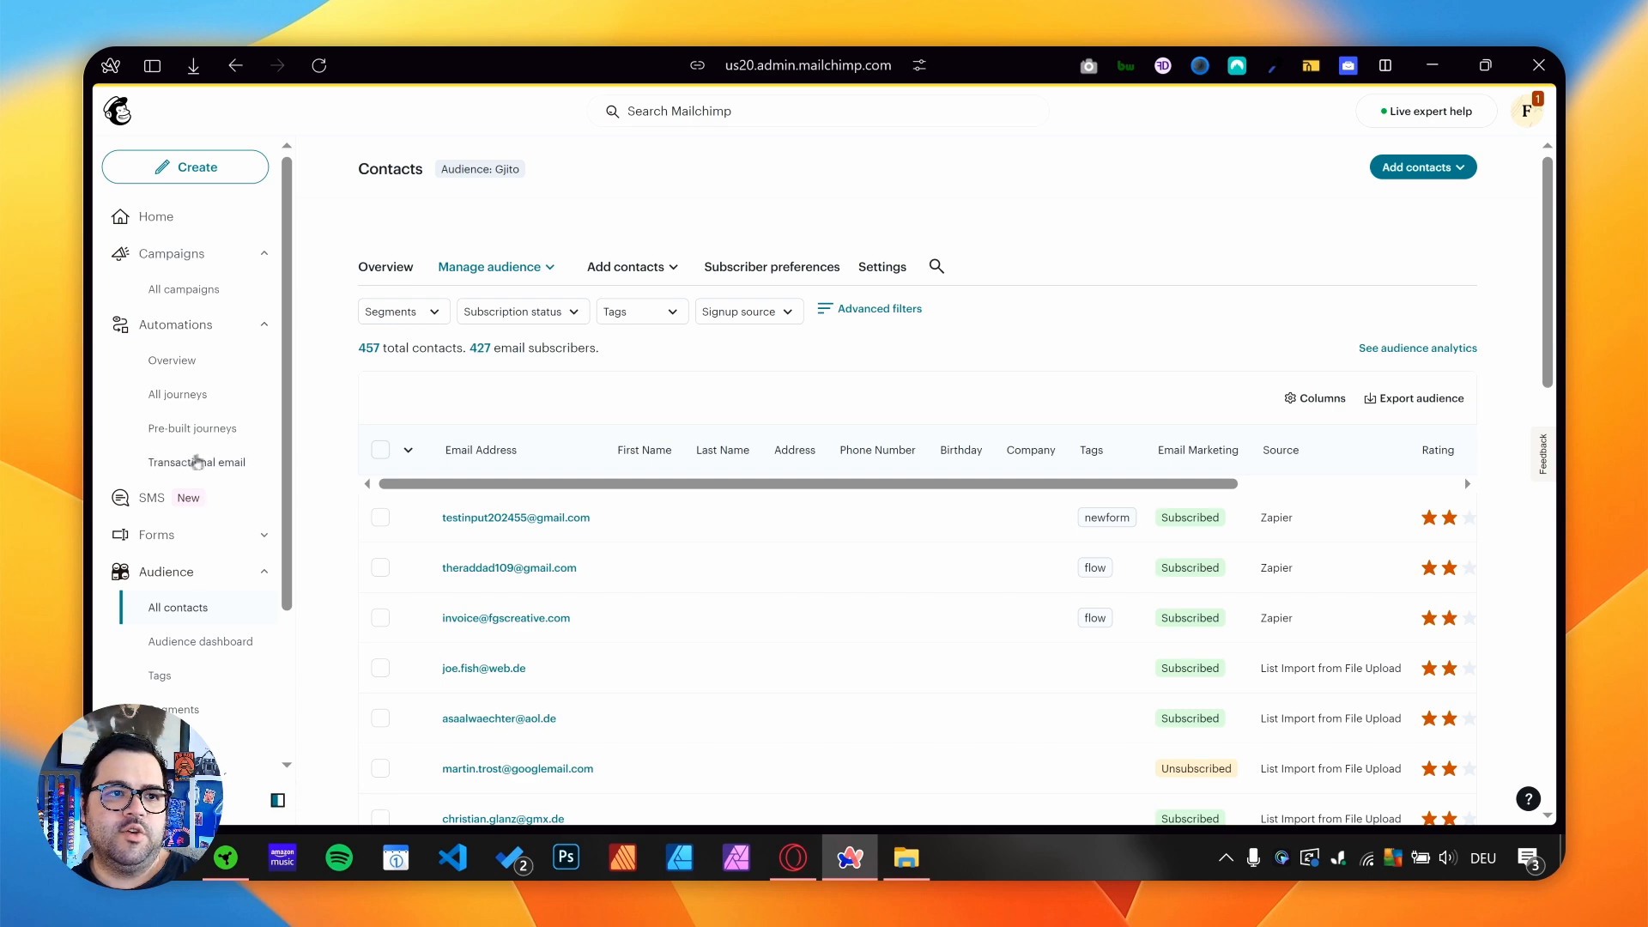
- Build an automation journey from scratch in Mailchimp, name it TESTFORM 24 and proceed to choosing its starting point
left_click(167, 360)
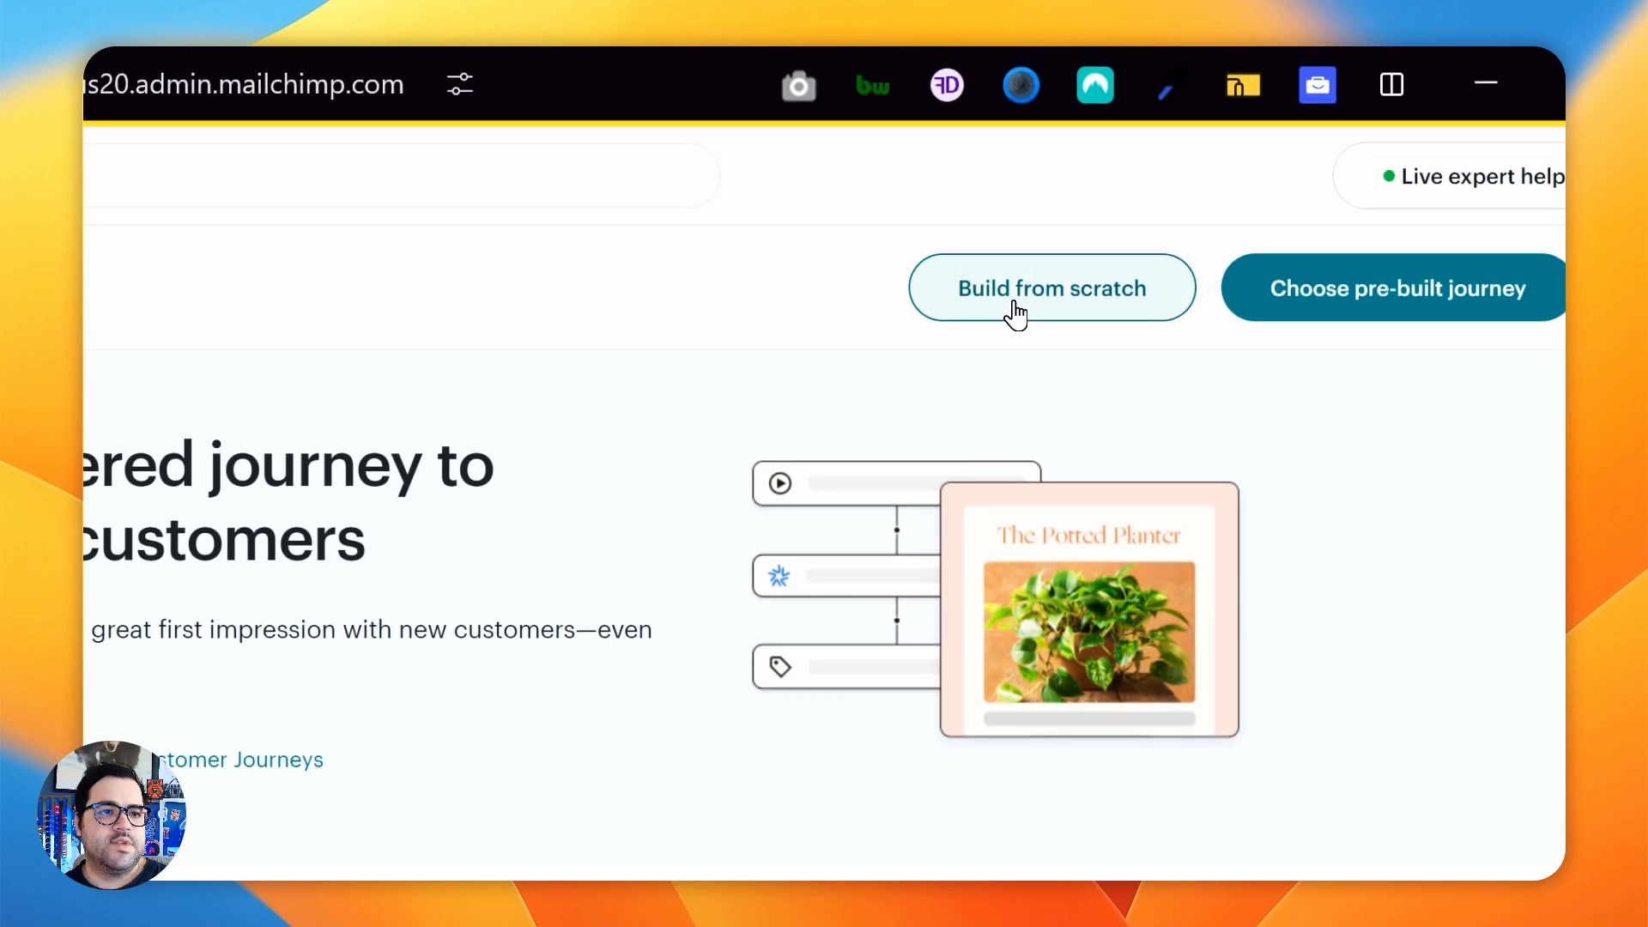
left_click(1173, 198)
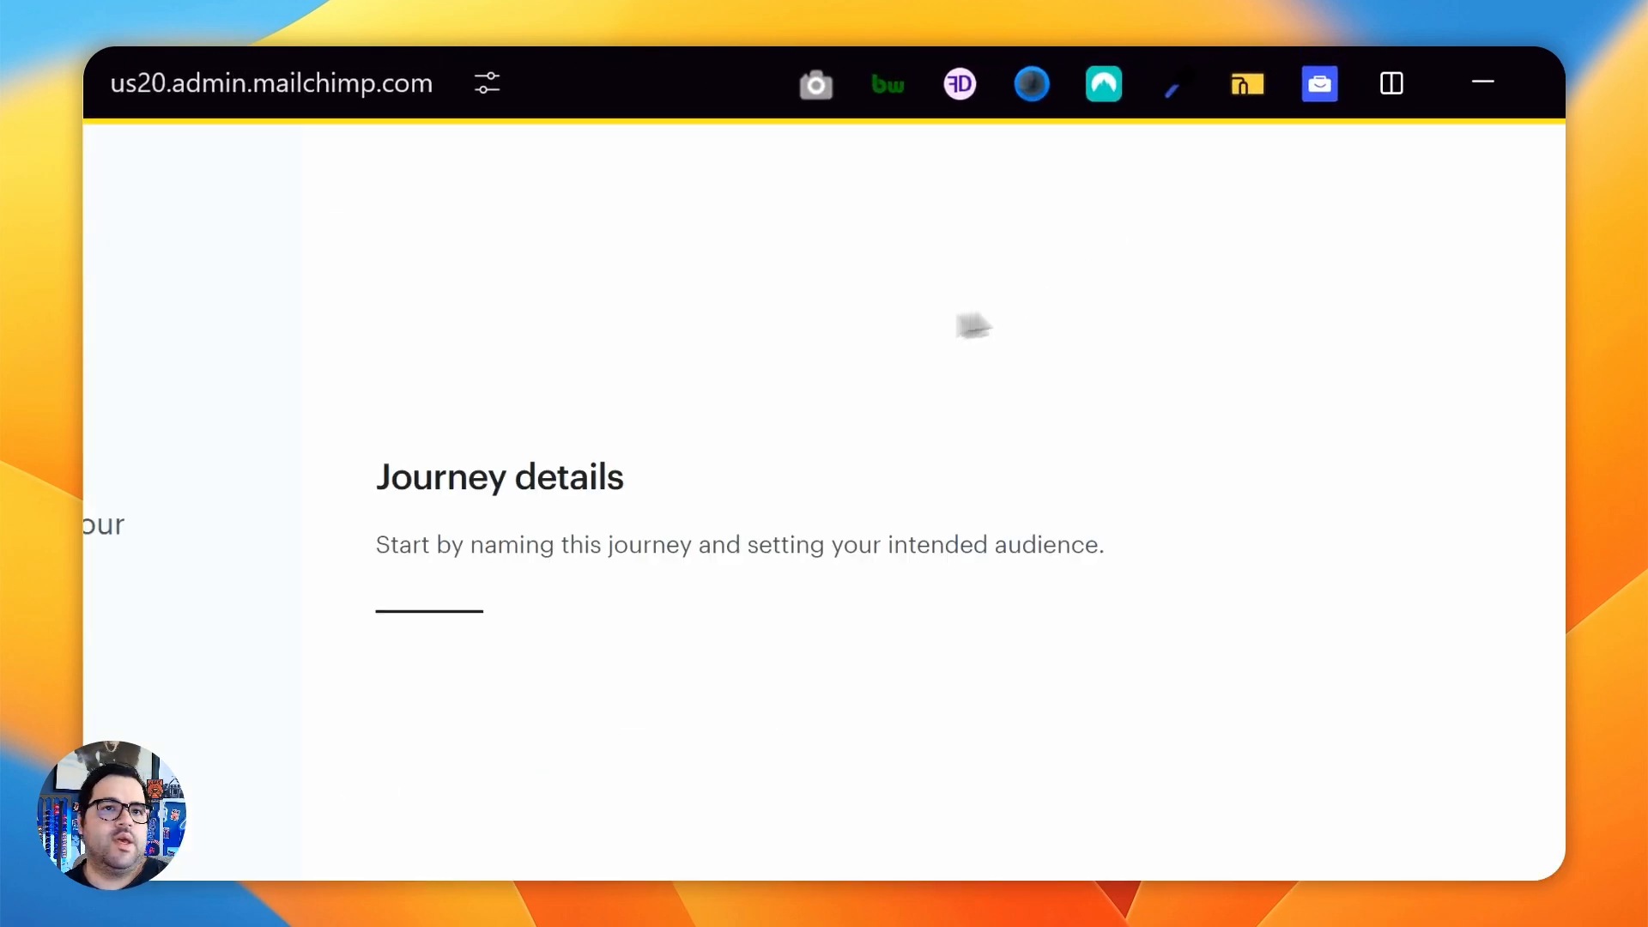
left_click(926, 398)
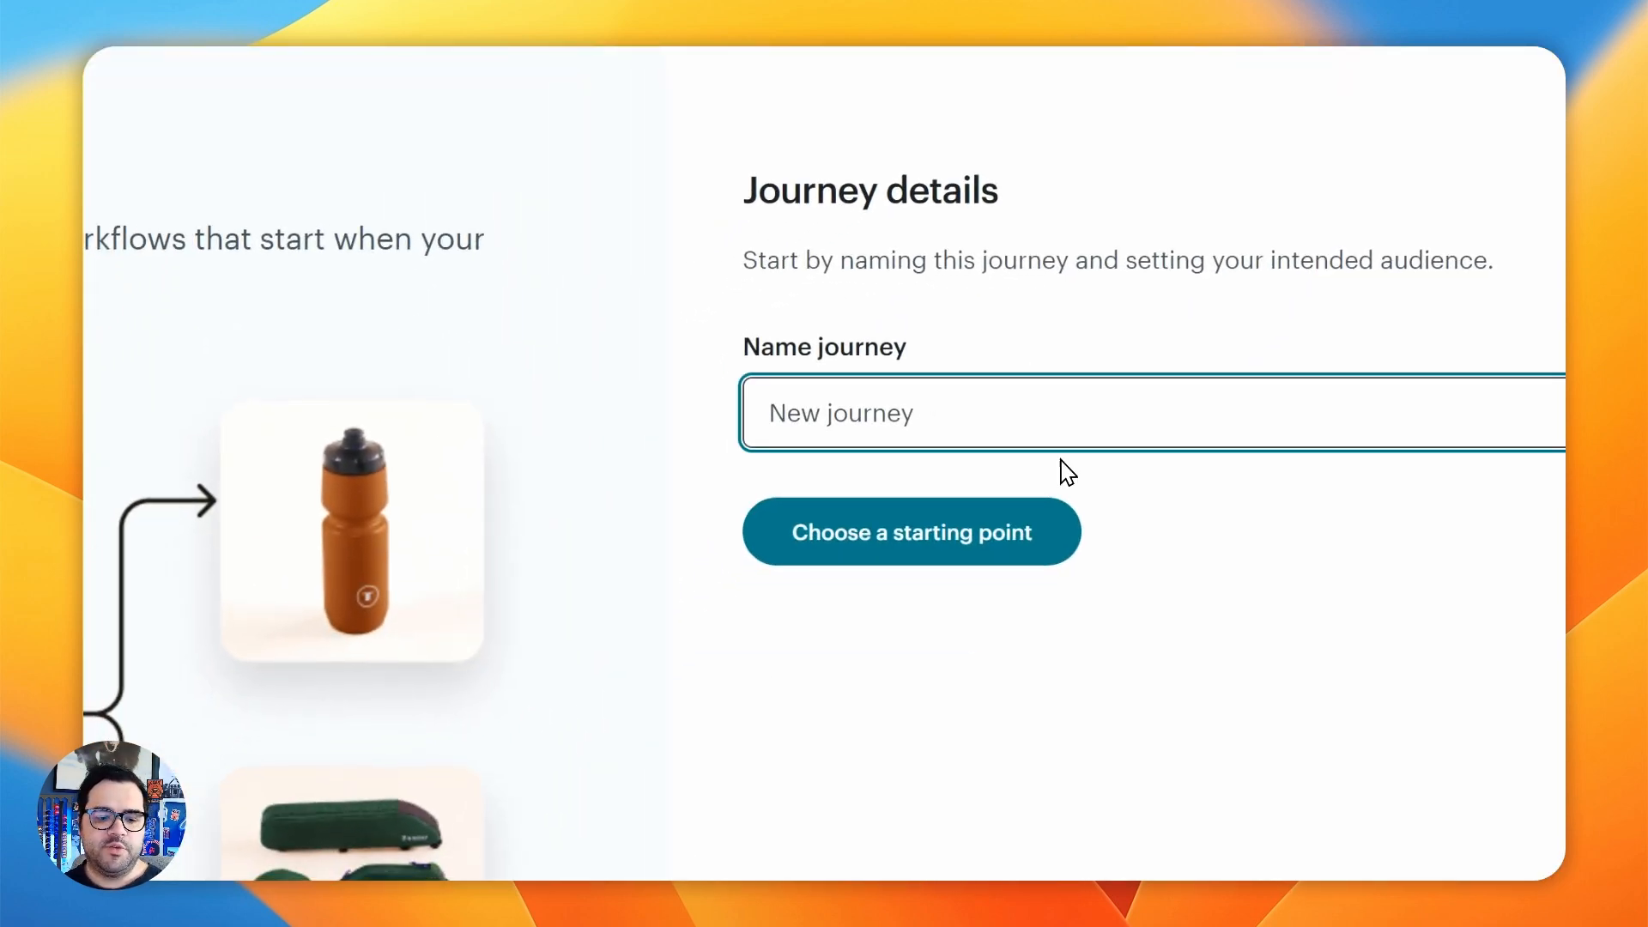
type("TESTFORM \"%")
key("BackSpace")
key("BackSpace")
type("24")
key("Tab")
left_click(772, 520)
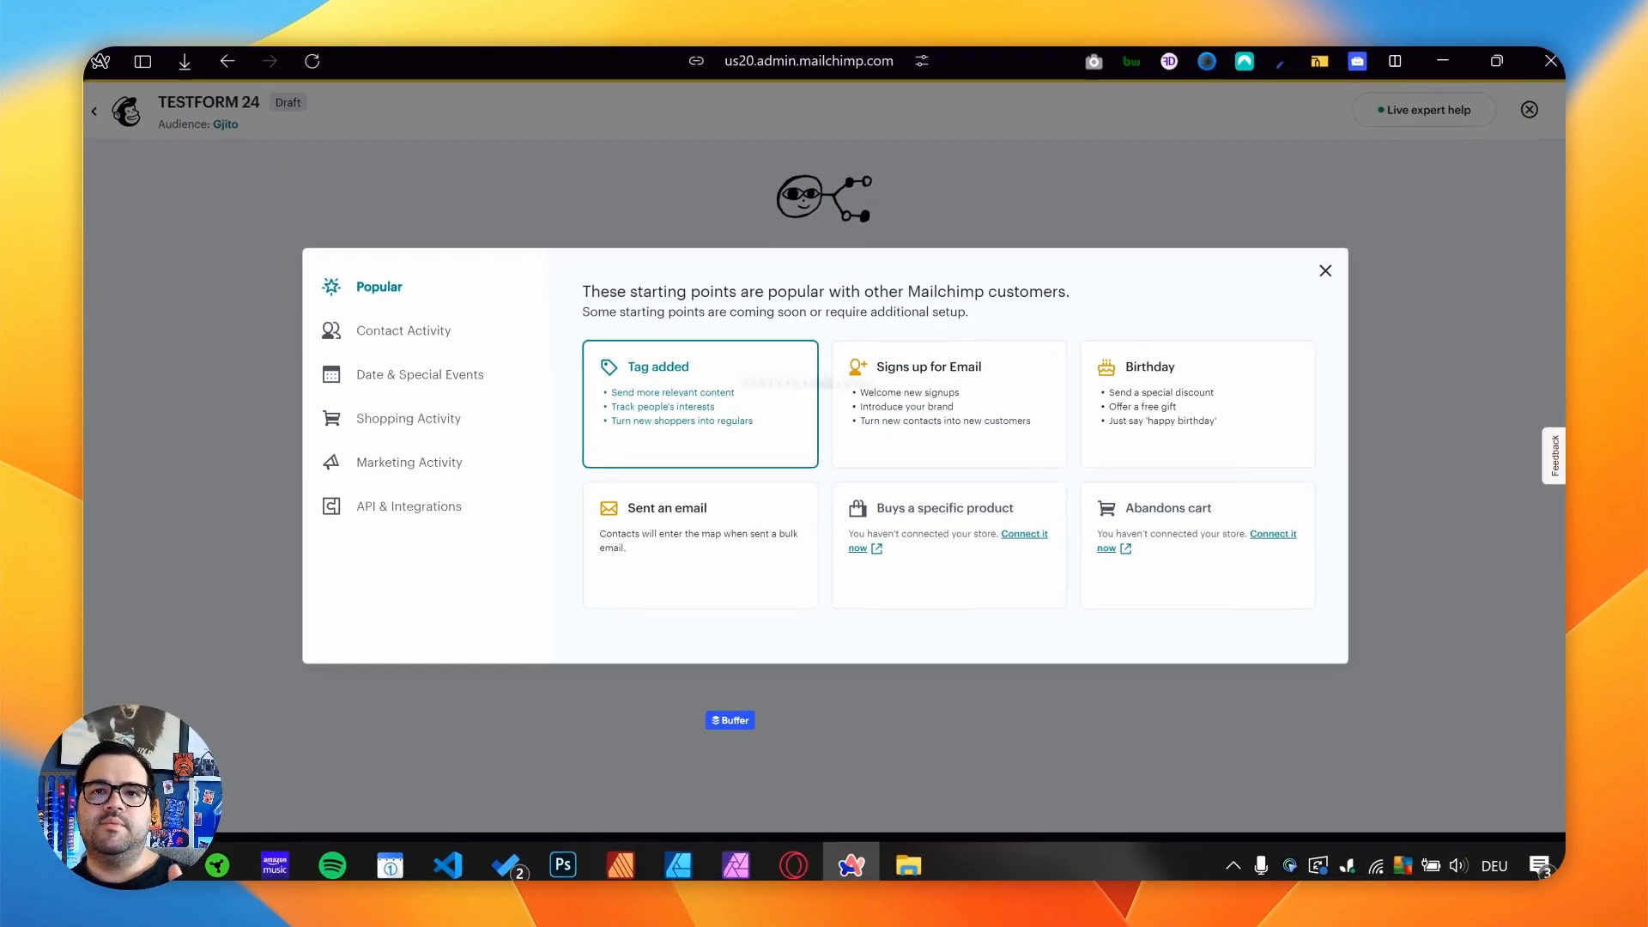
- Set the journey's starting point to Tag added, choose the newform tag and save the starting point
left_click(653, 393)
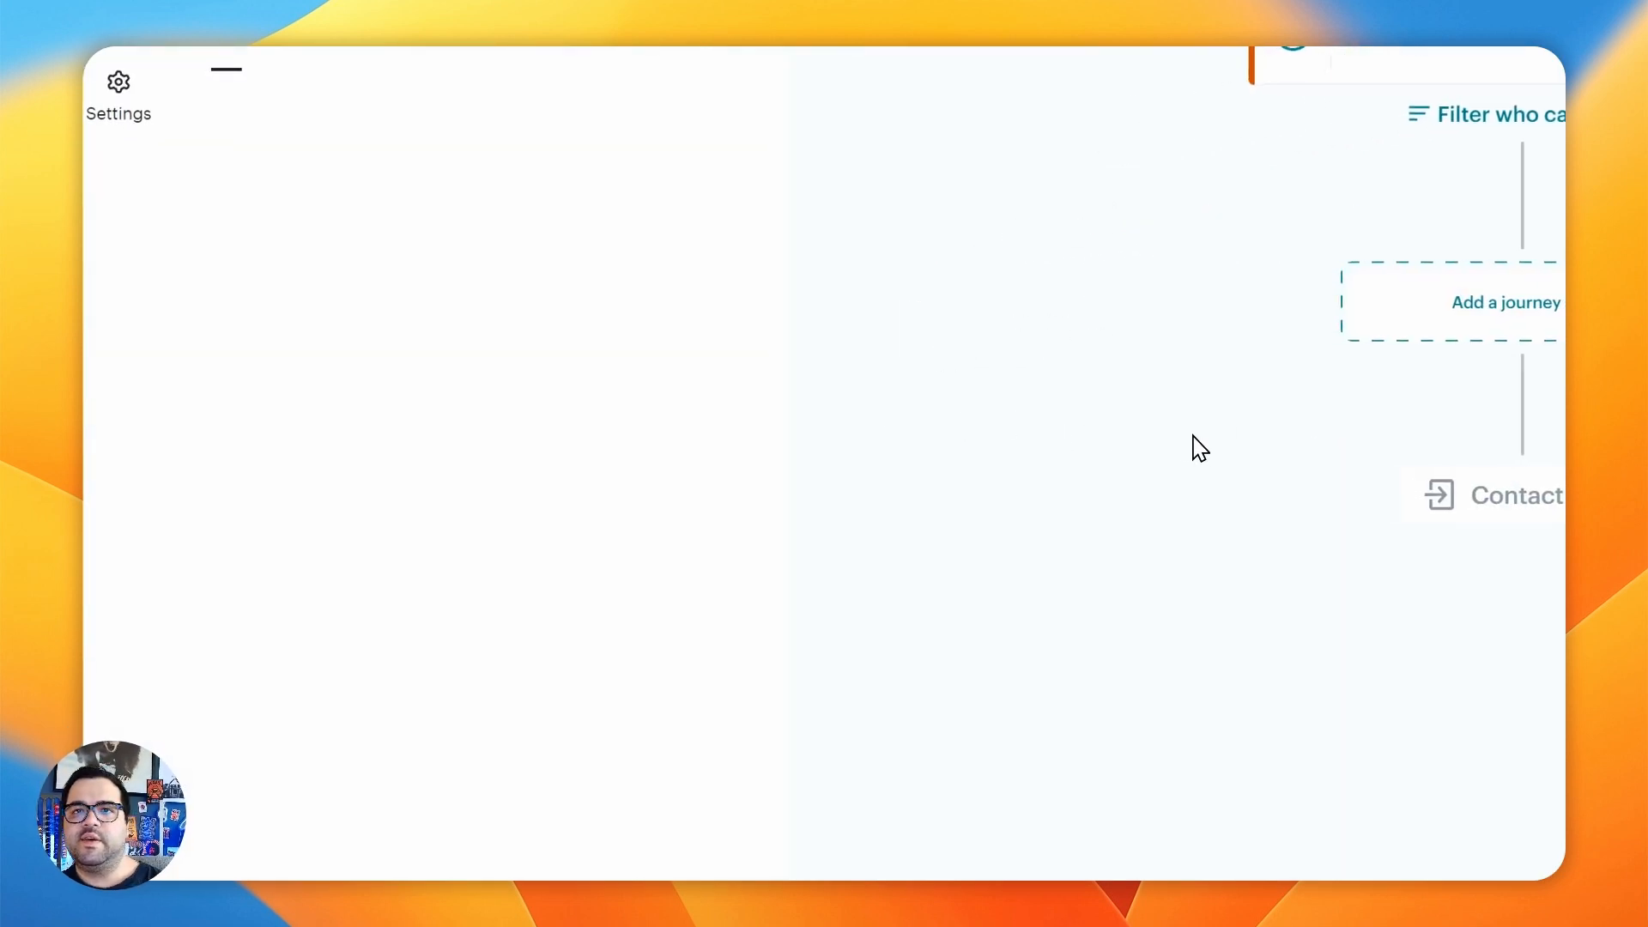
left_click(583, 259)
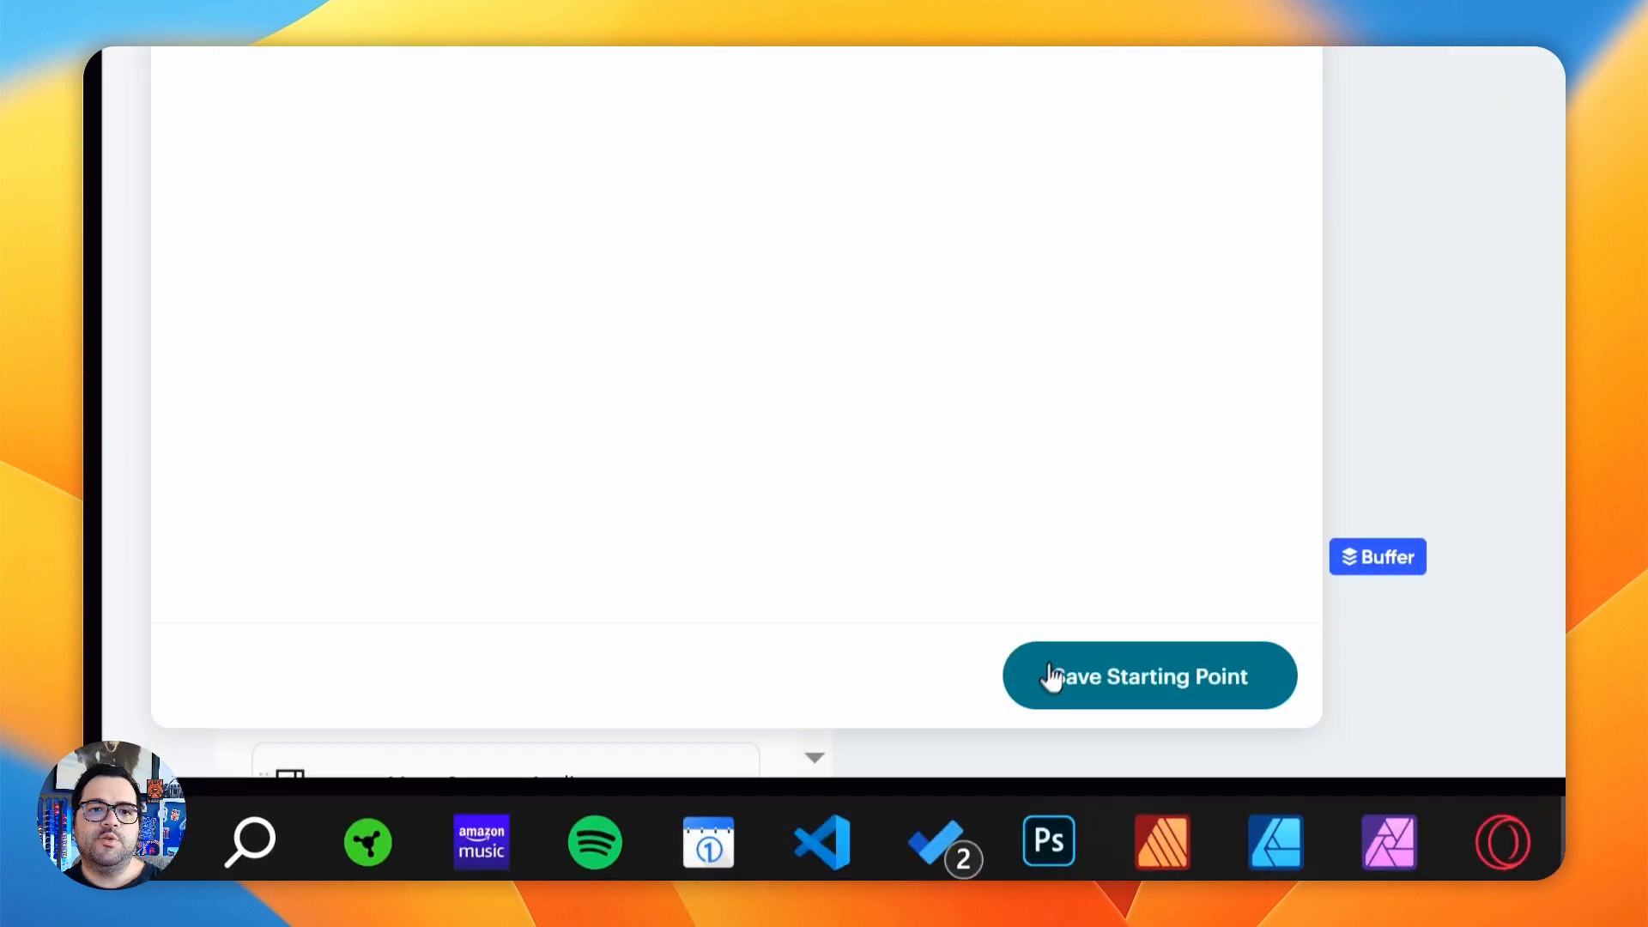
left_click(1056, 686)
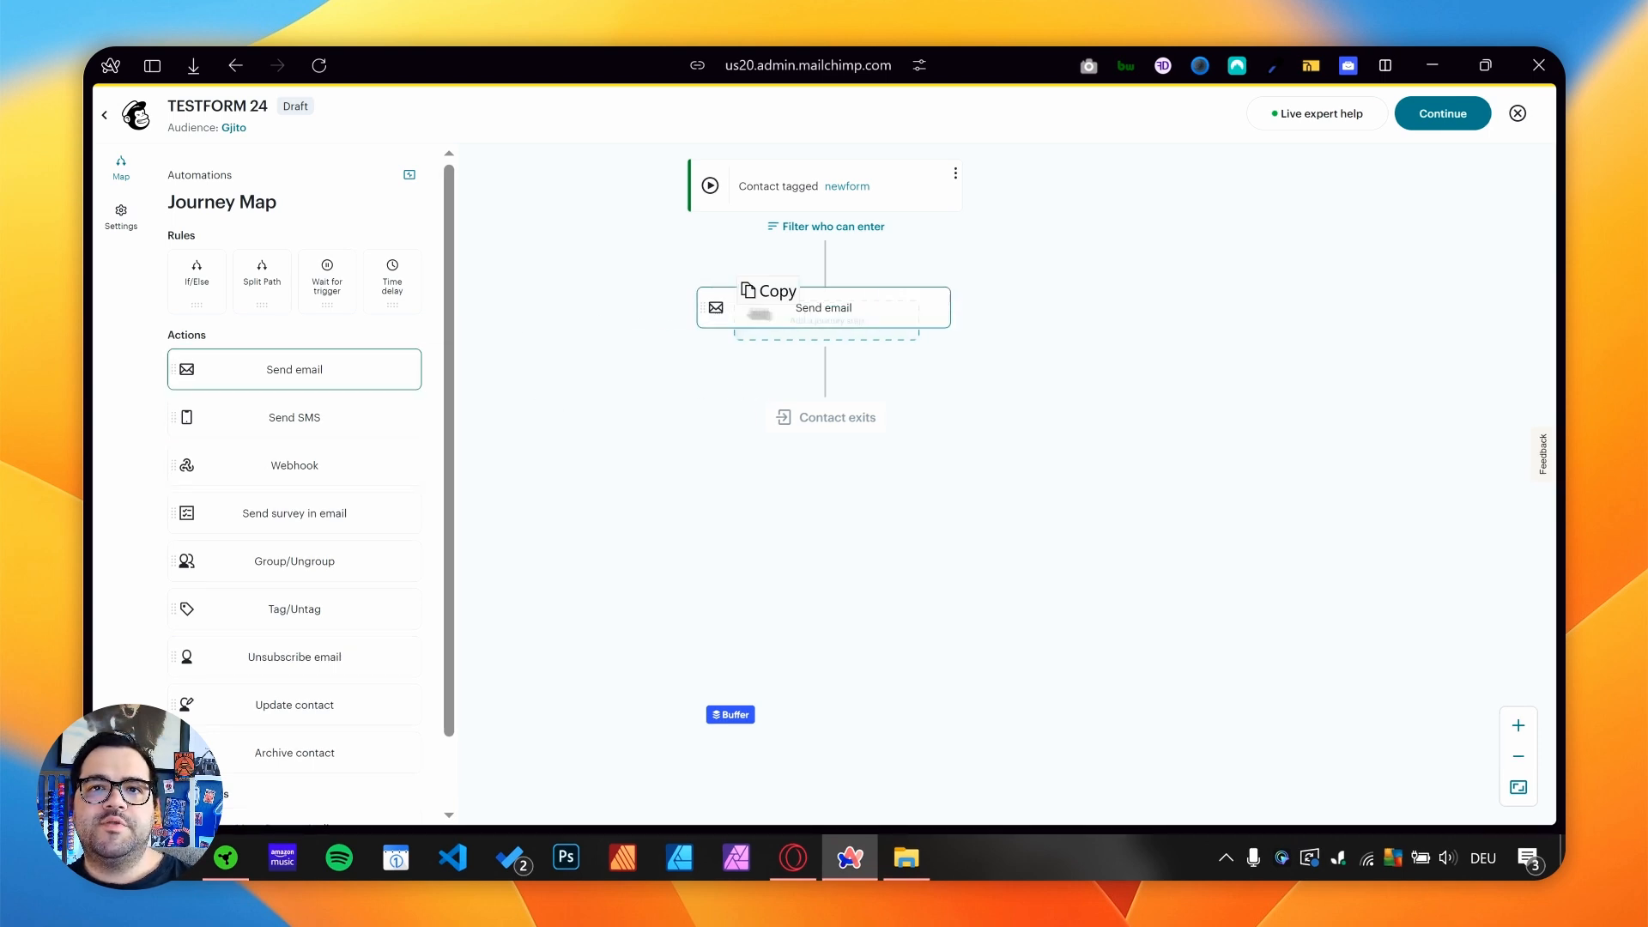
- Add a Send email action to the journey and save the subject "TEst 24 input" with the preview text "this is your form"
left_click_drag(807, 325, 824, 320)
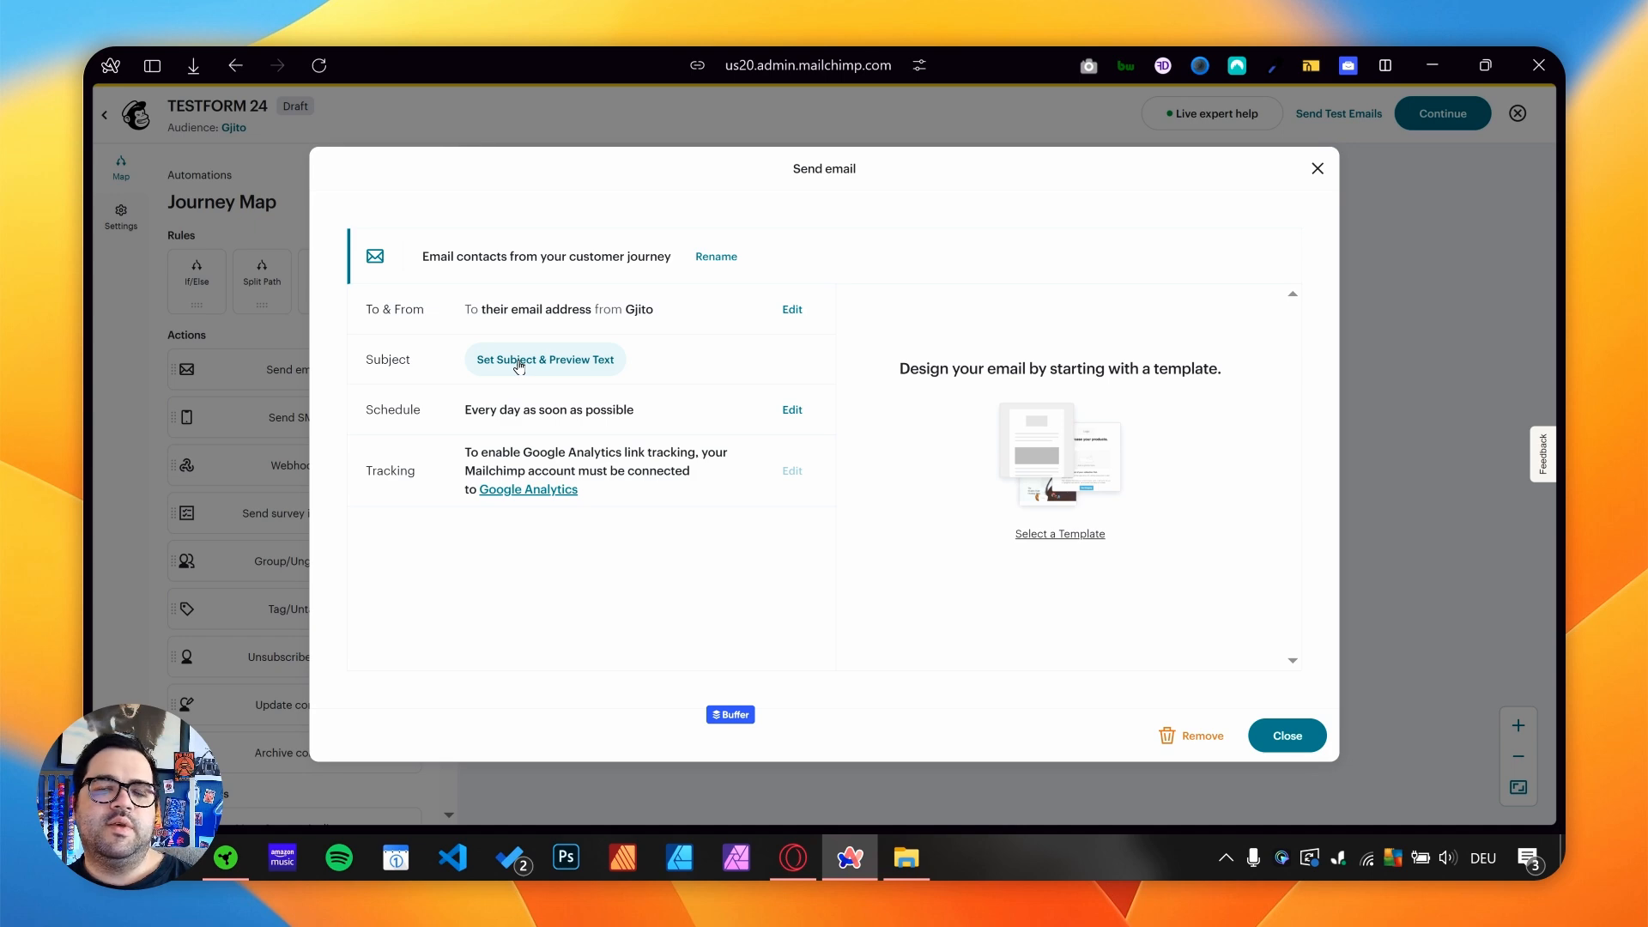
left_click(492, 360)
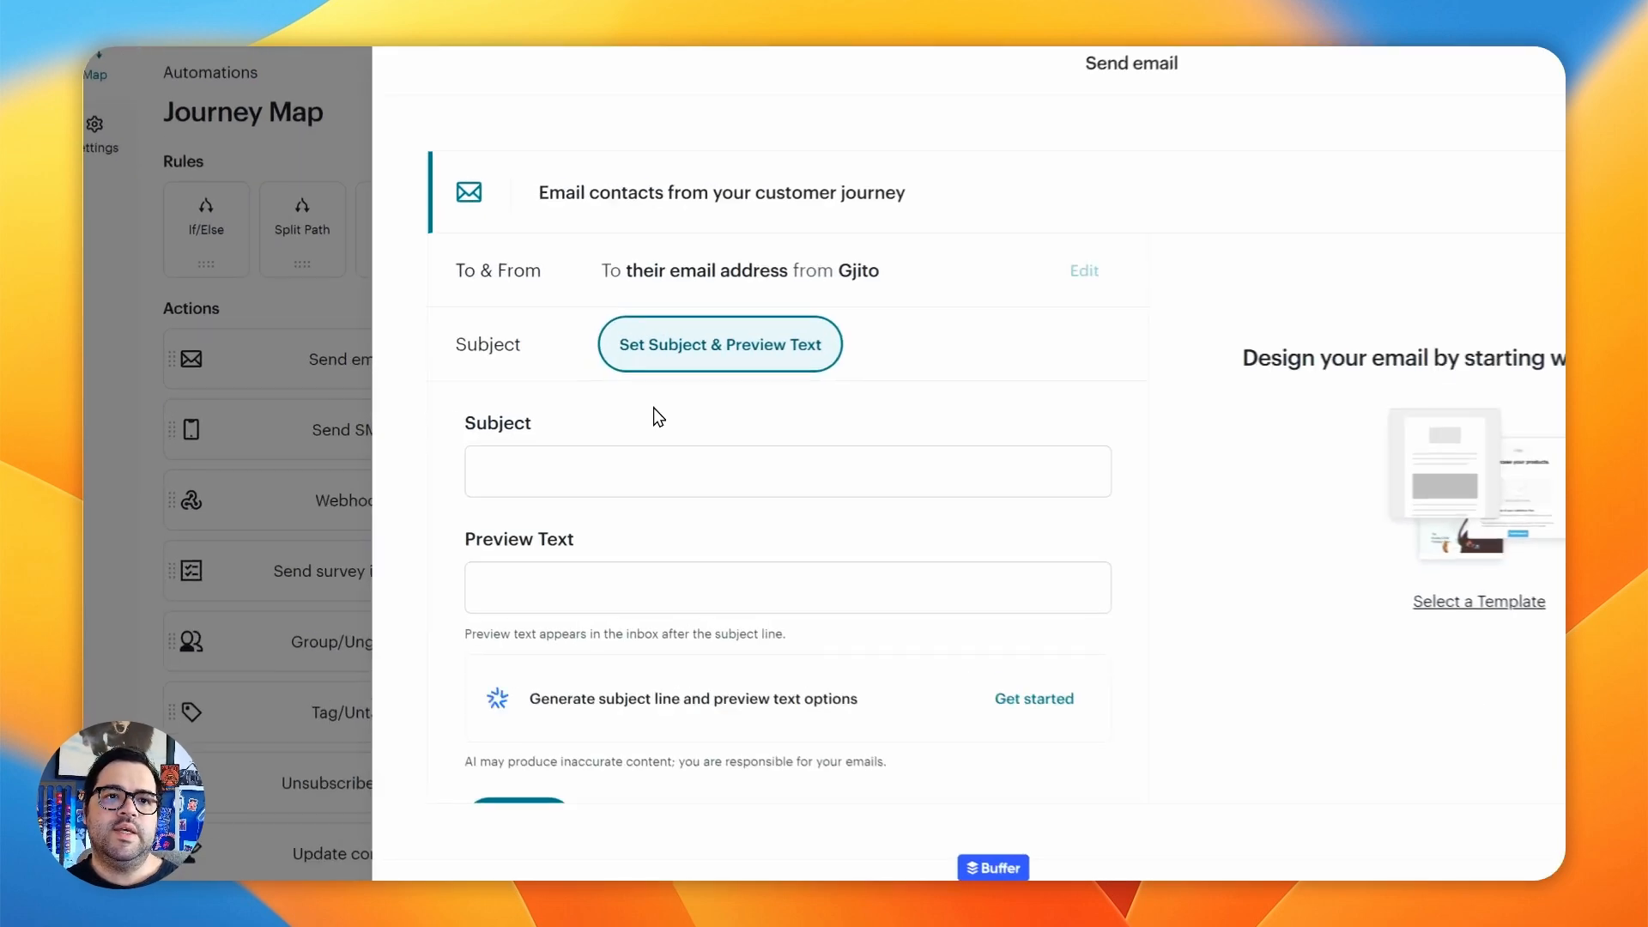
left_click(507, 438)
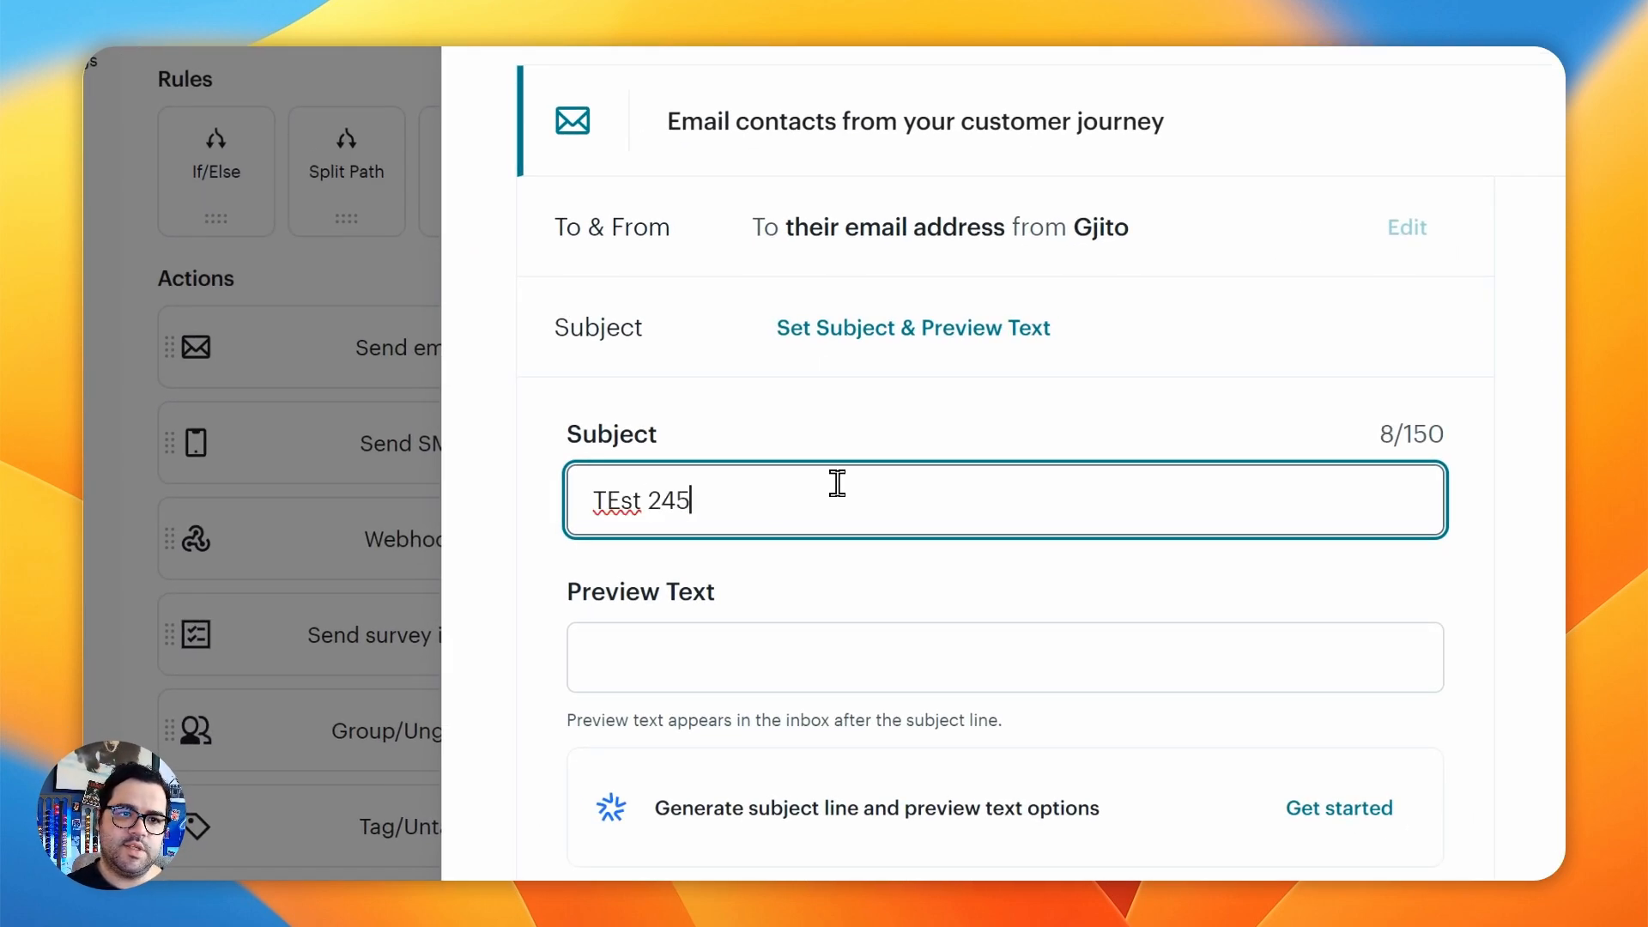
type("TEst 24 input")
key("Tab")
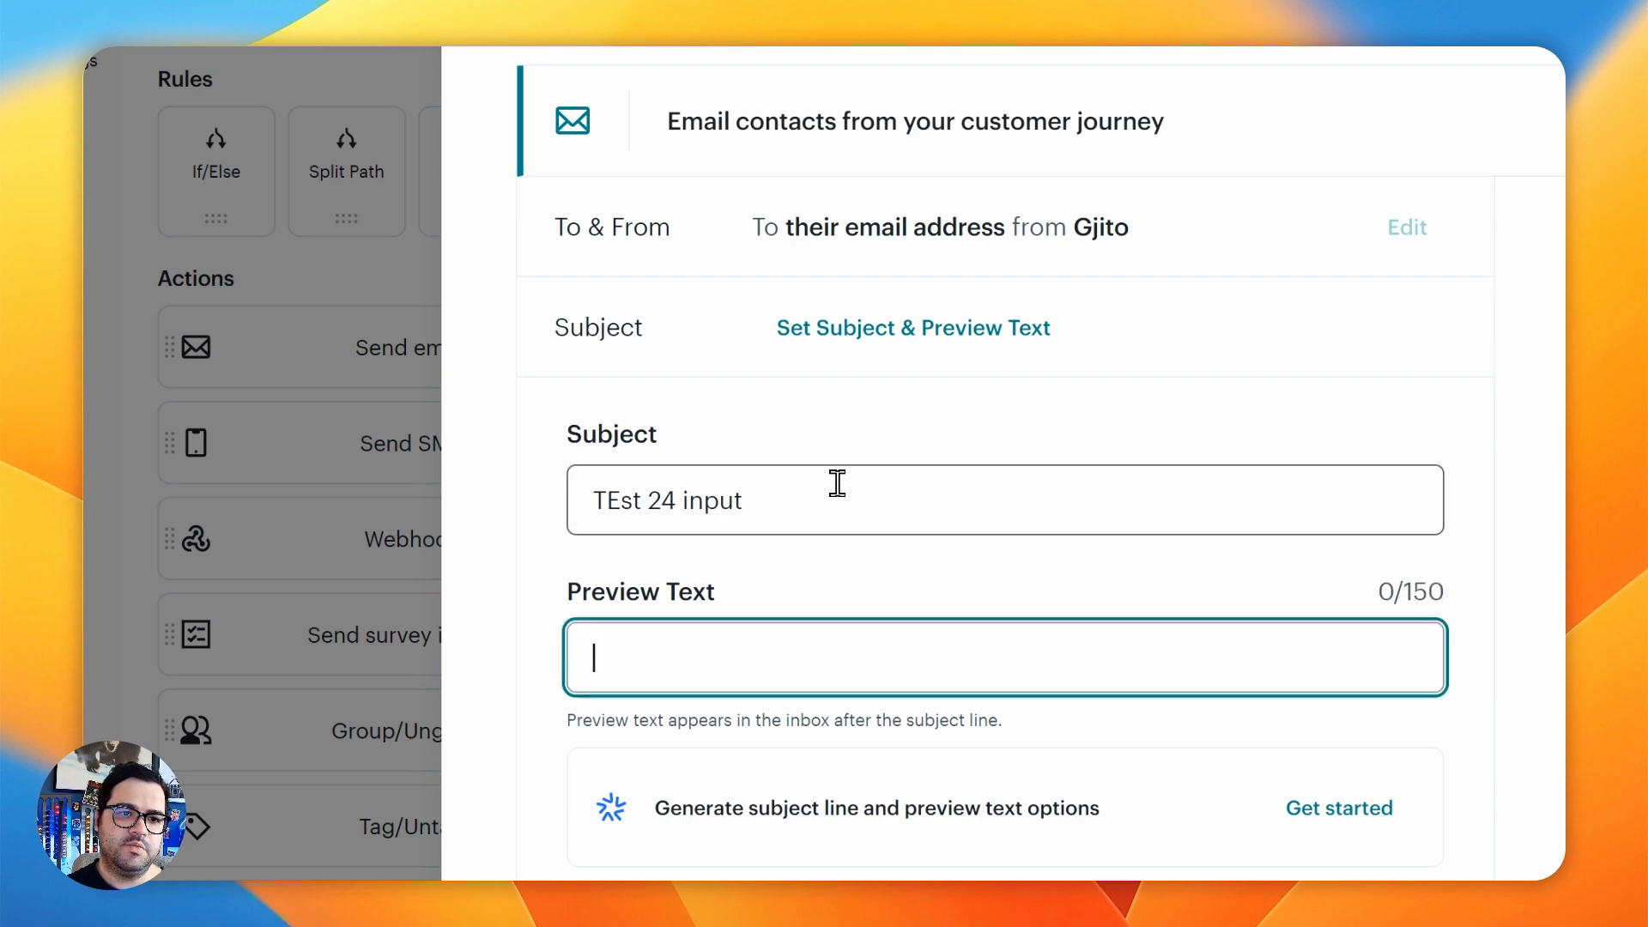
type("this is your form")
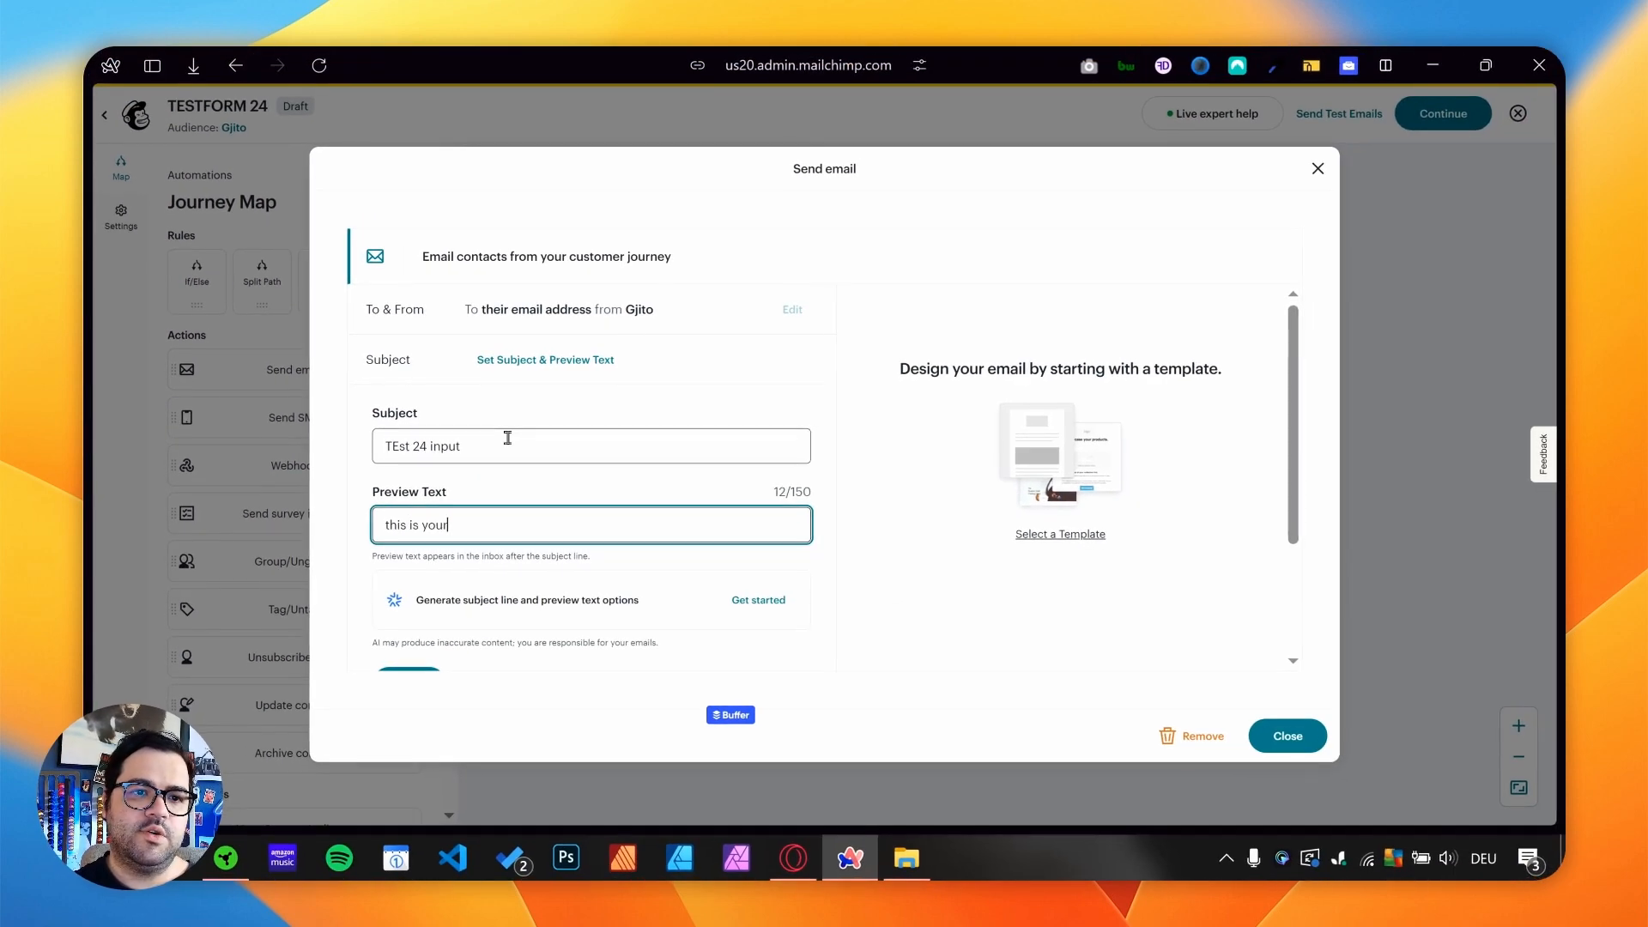
key("Tab")
scroll(421, 524, "down", 2)
left_click(404, 566)
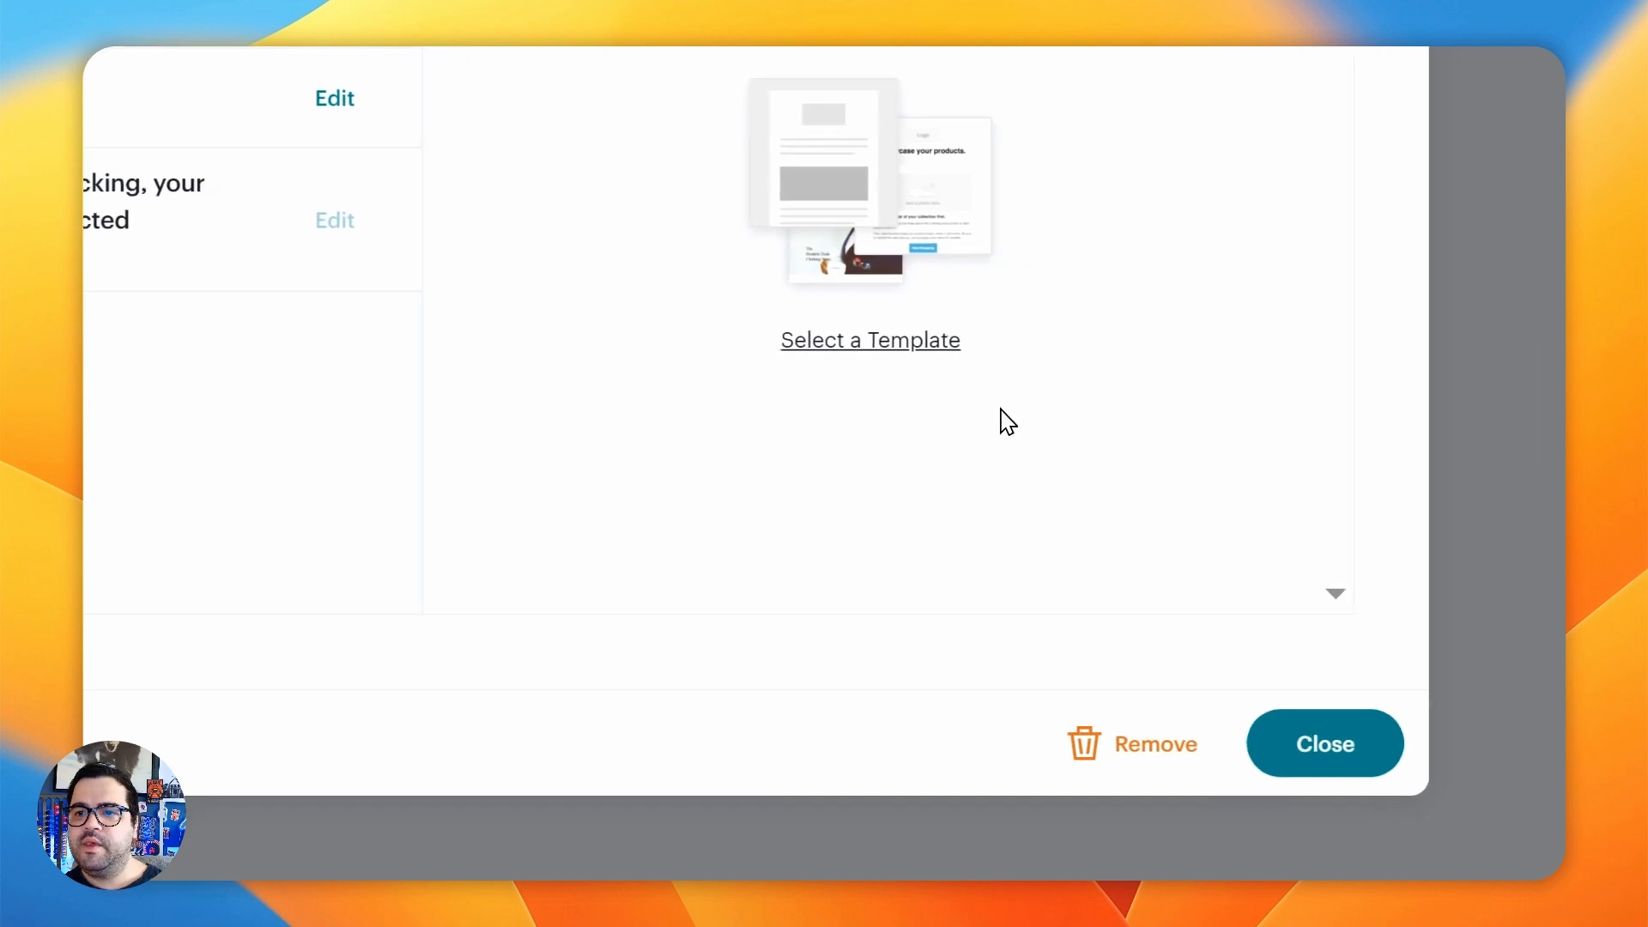
- Start designing the journey email and apply the basic Minimal template
left_click(882, 343)
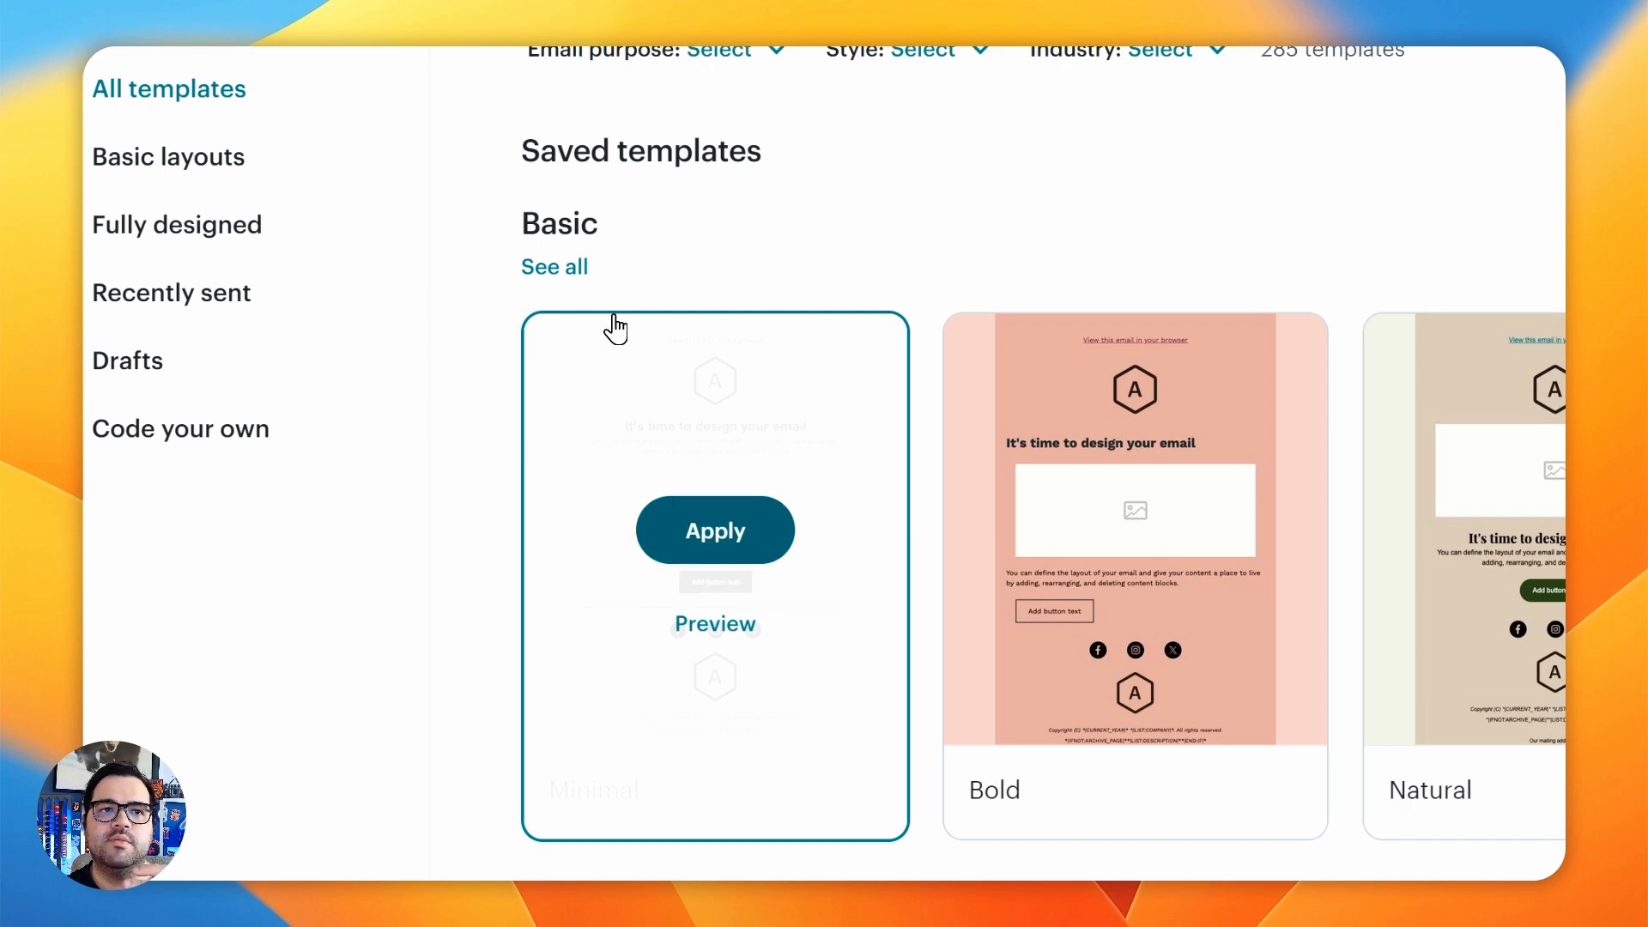
scroll(601, 324, "up", 1)
left_click(580, 324)
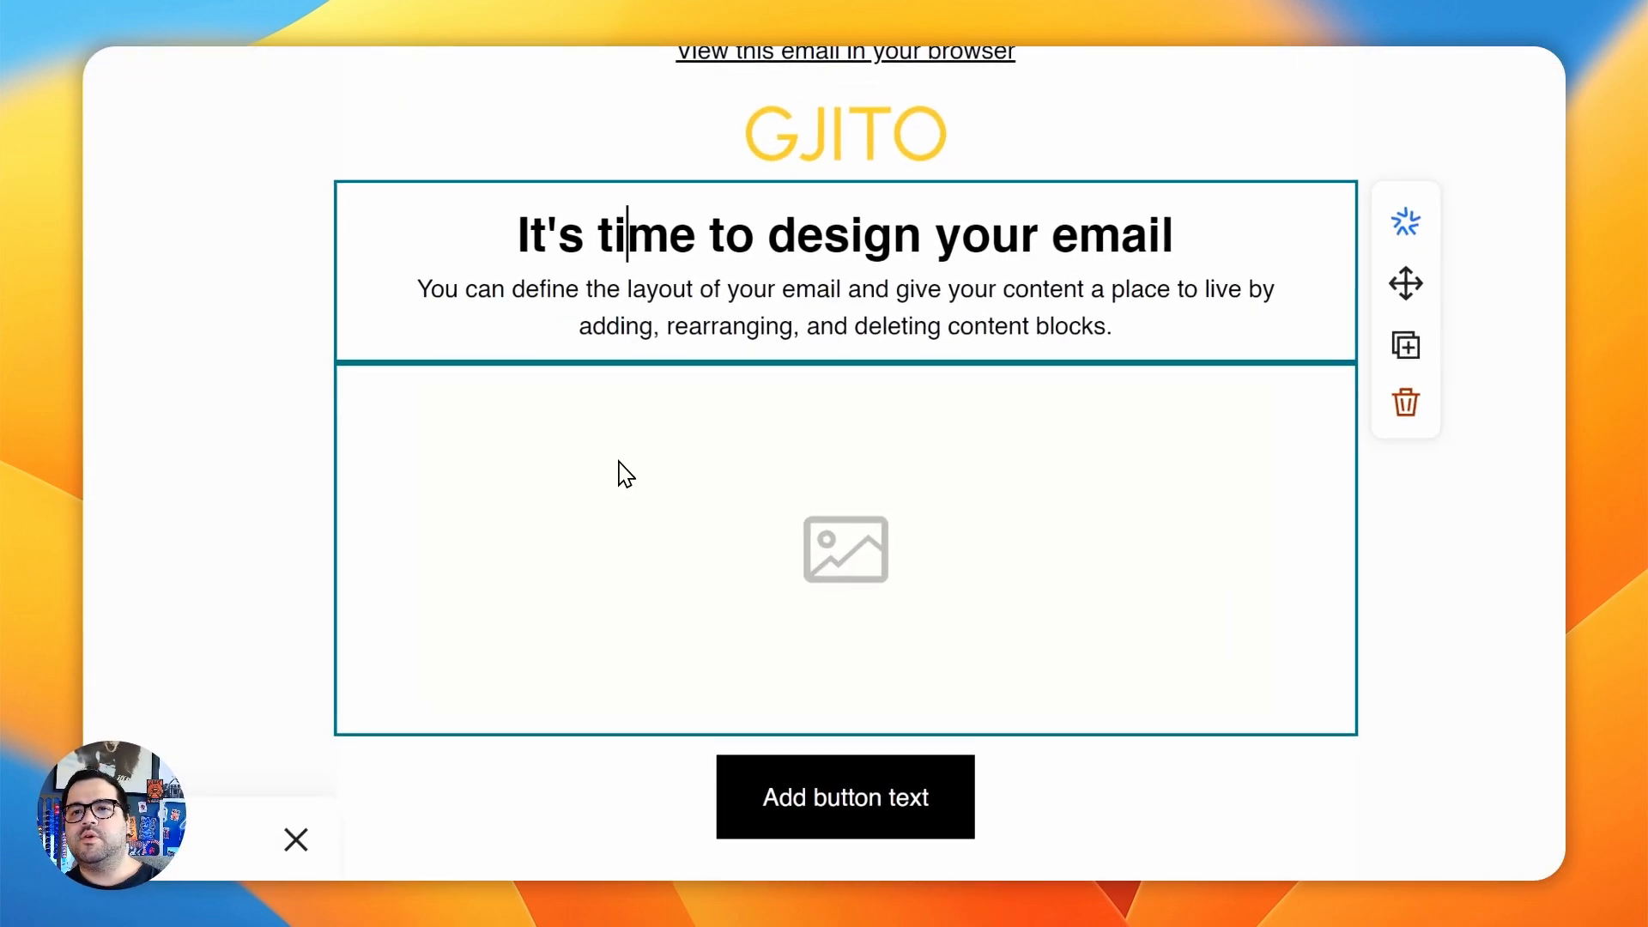
- Remove the image, heading text and button blocks from the email template
left_click(1186, 525)
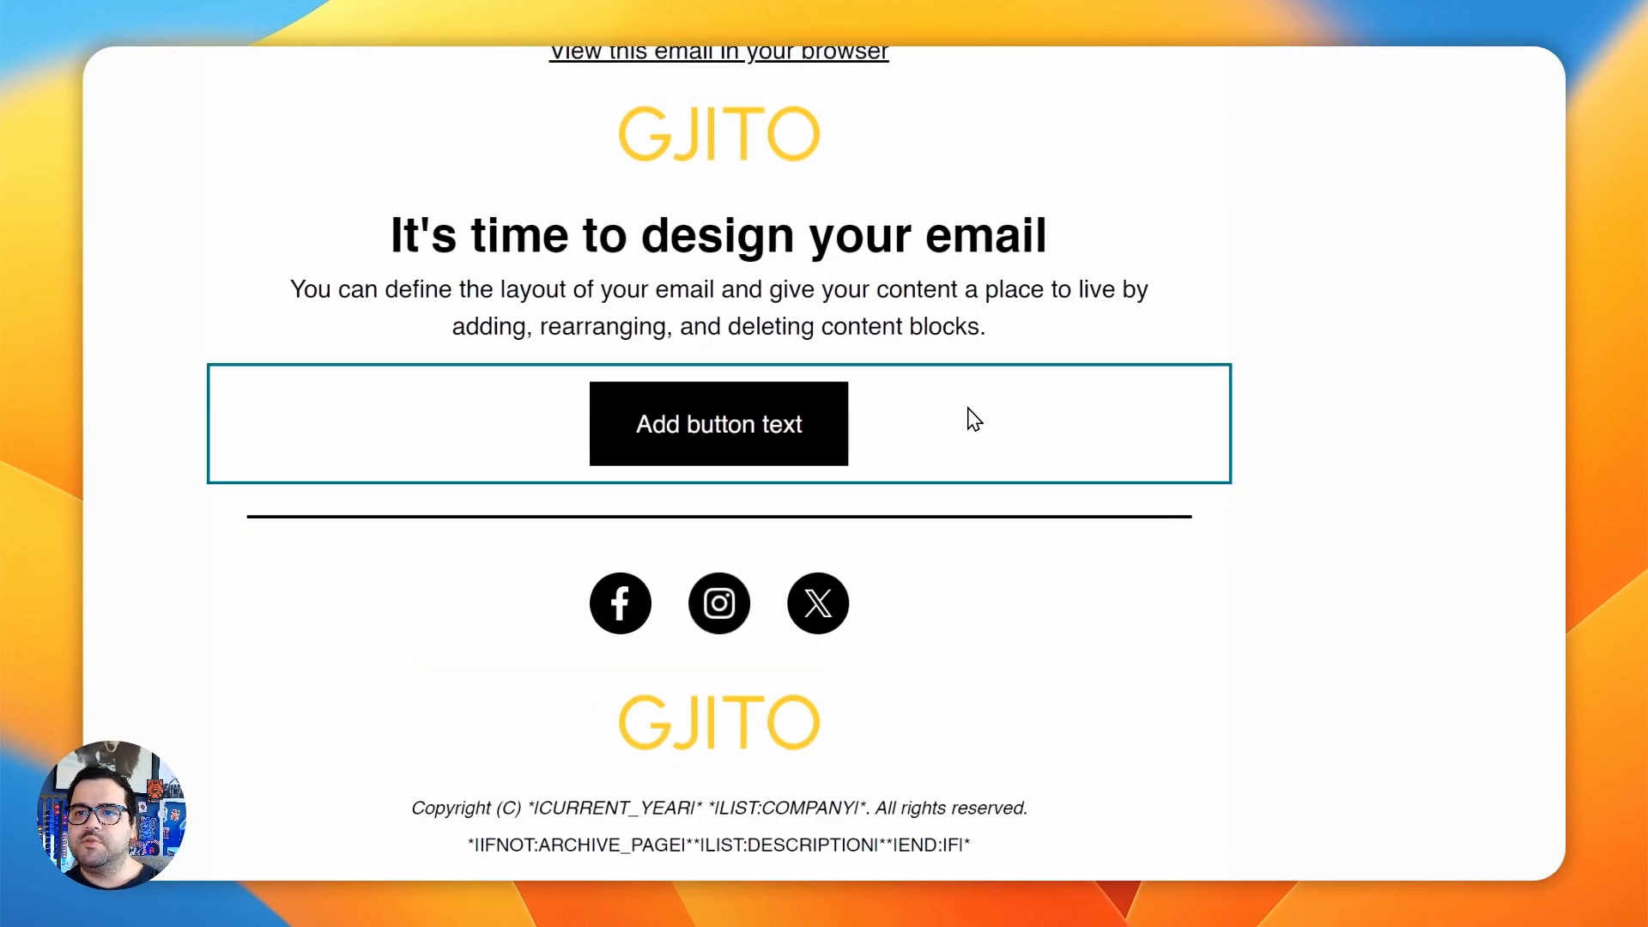
left_click(826, 326)
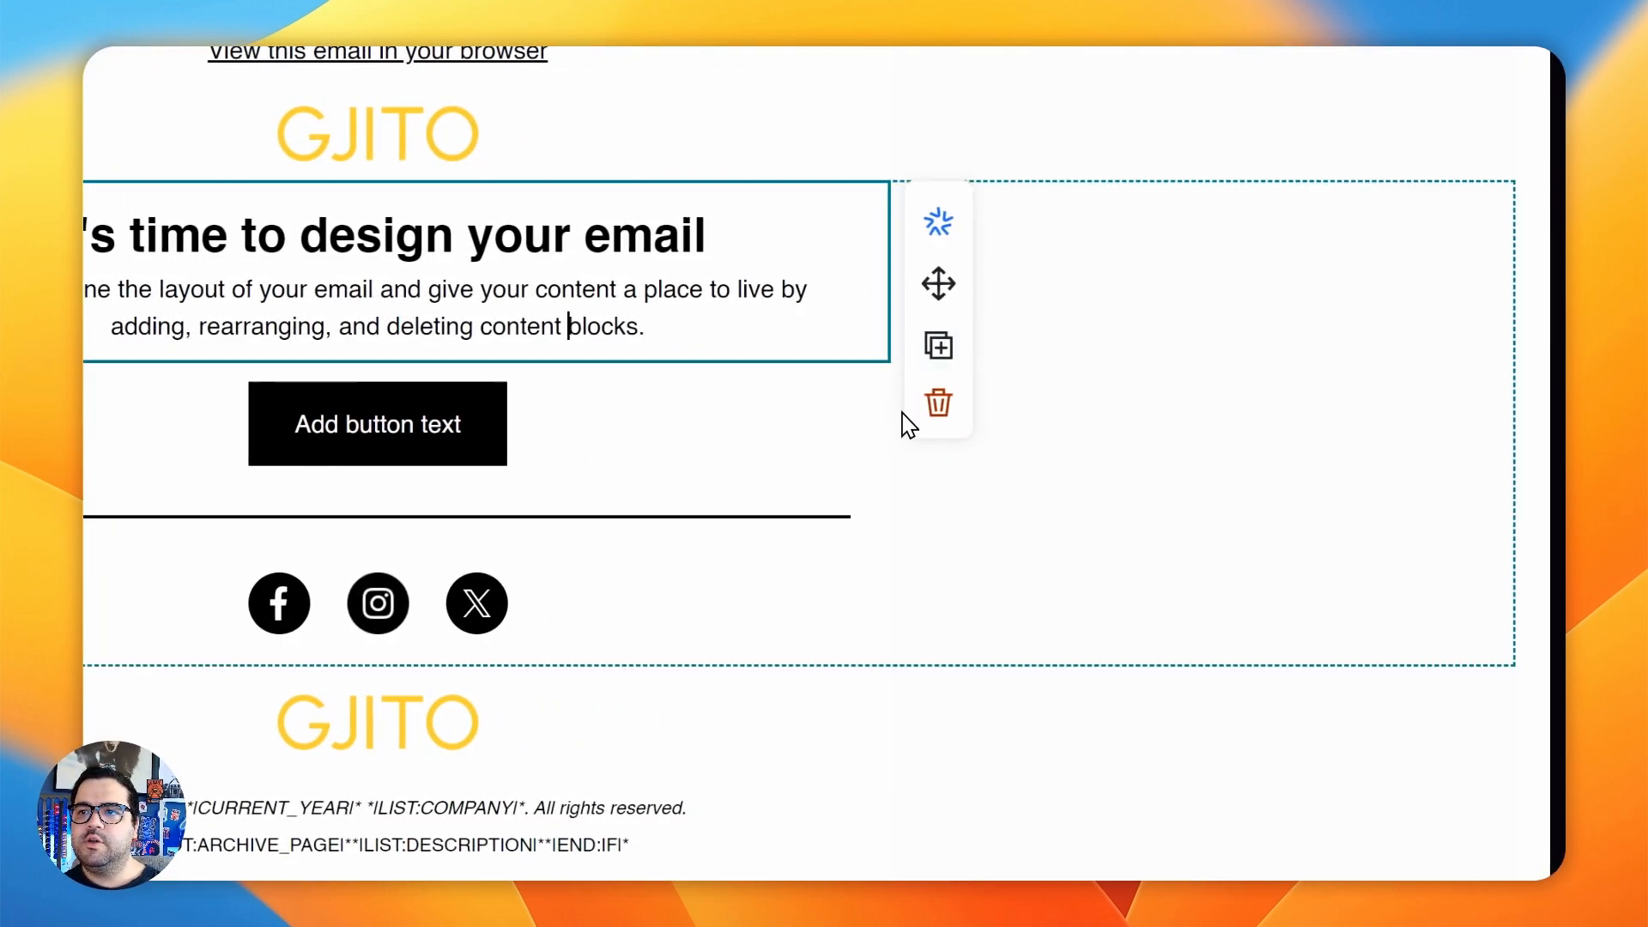
left_click(935, 310)
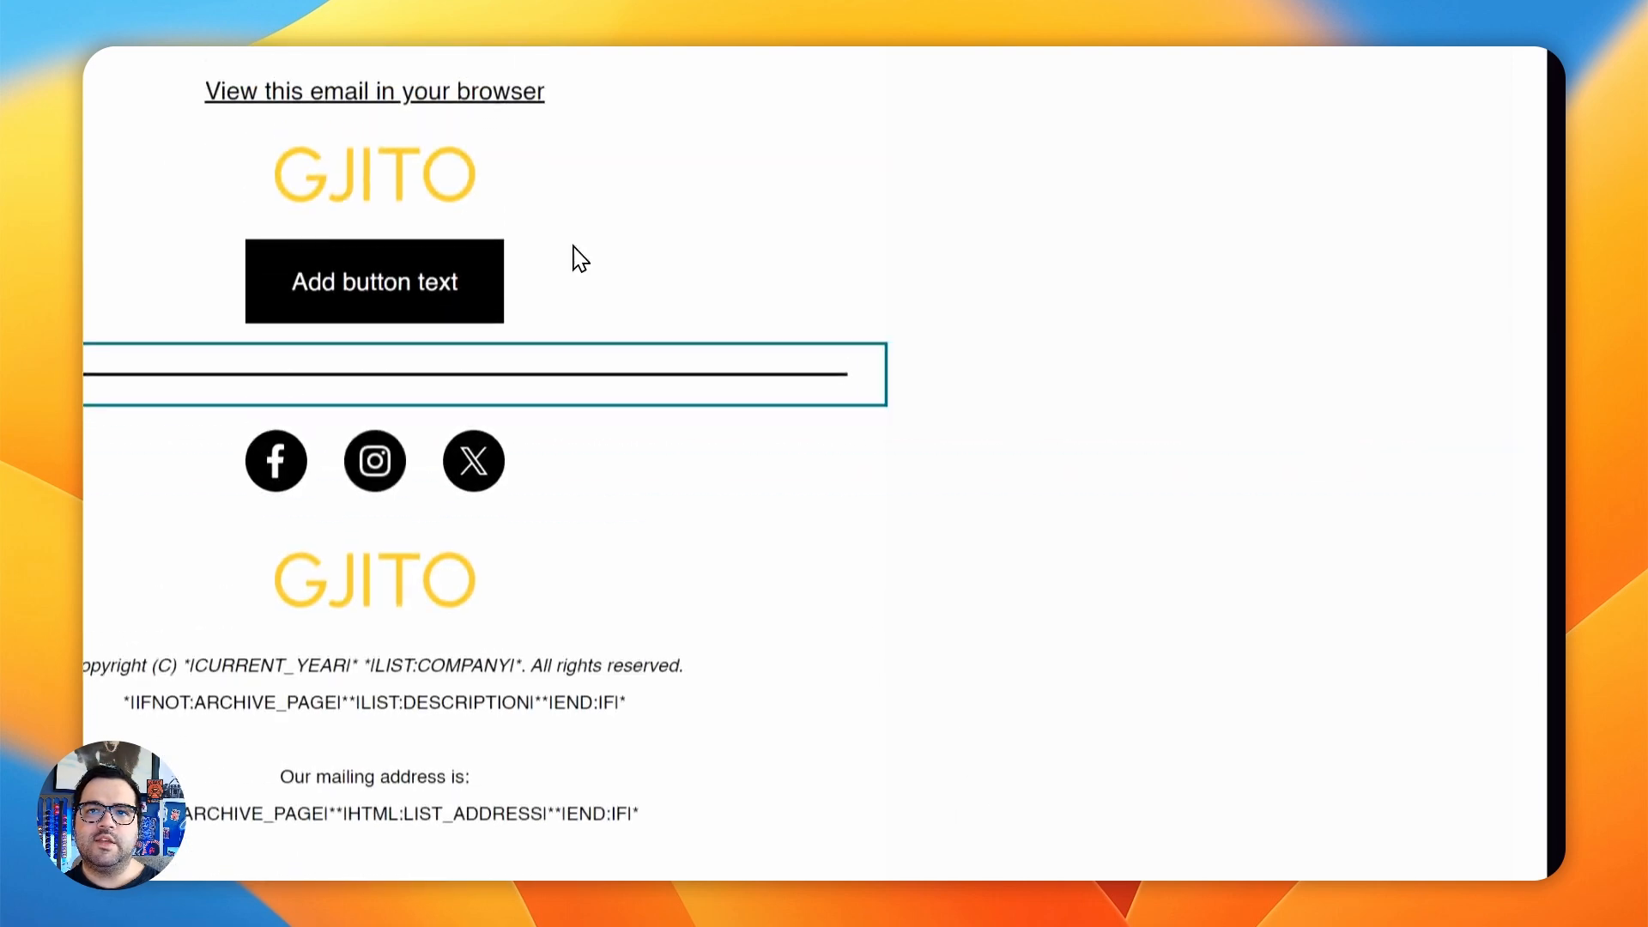
left_click(935, 471)
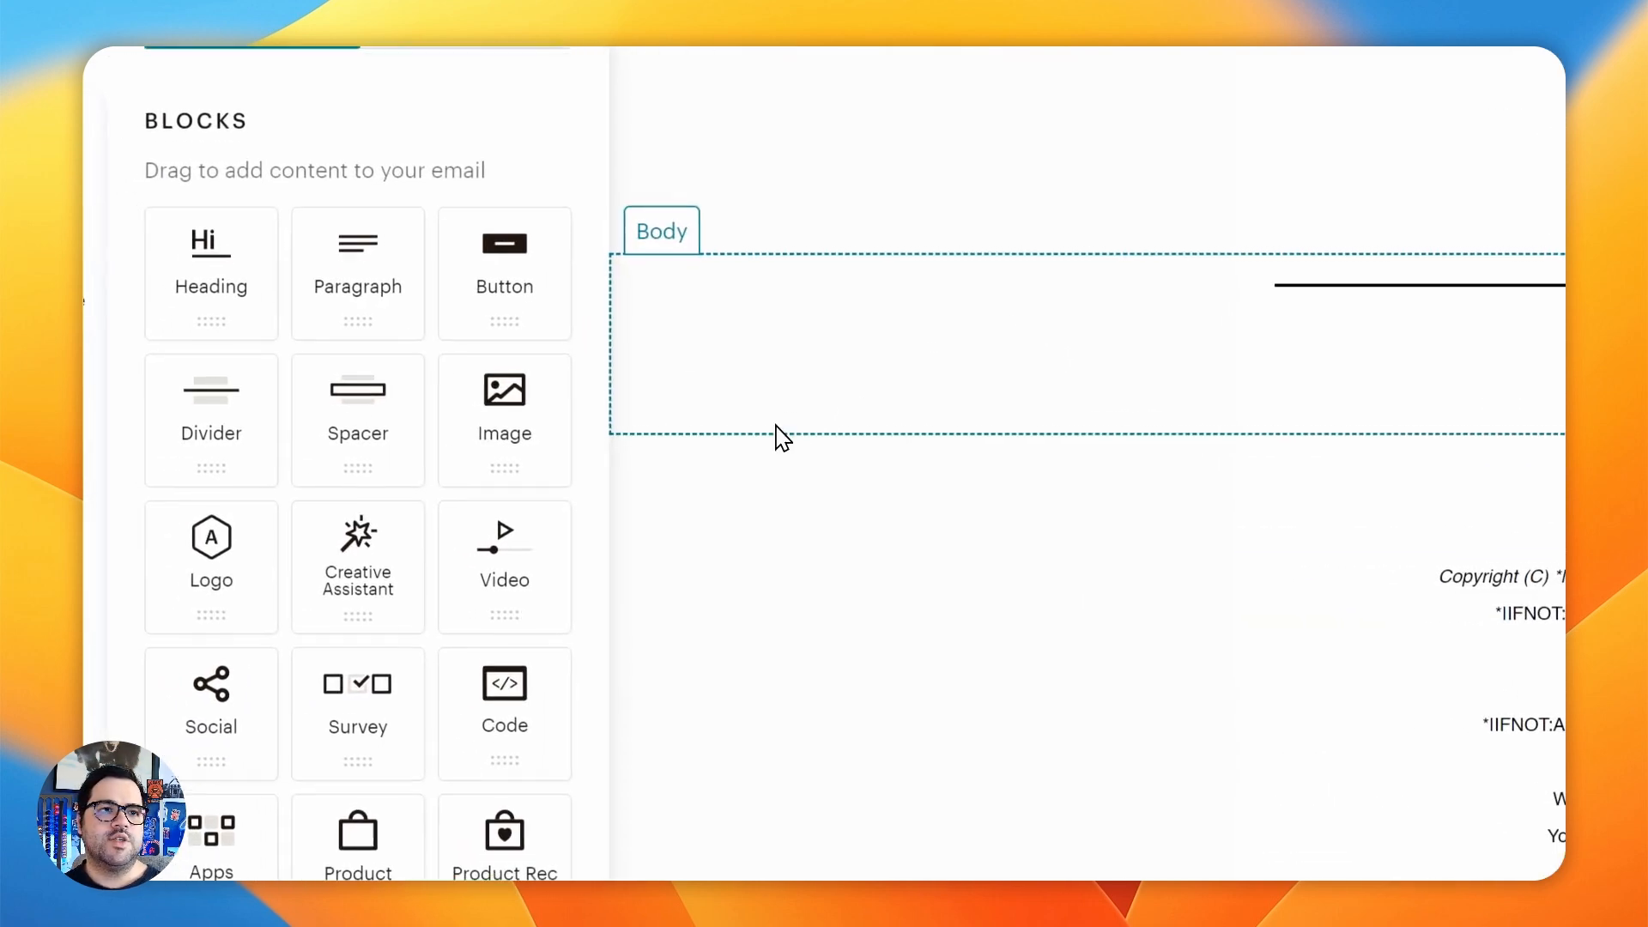
- Add a Paragraph block beneath the header logo and paste the Lorem ipsum text into it
left_click_drag(1222, 355, 1085, 249)
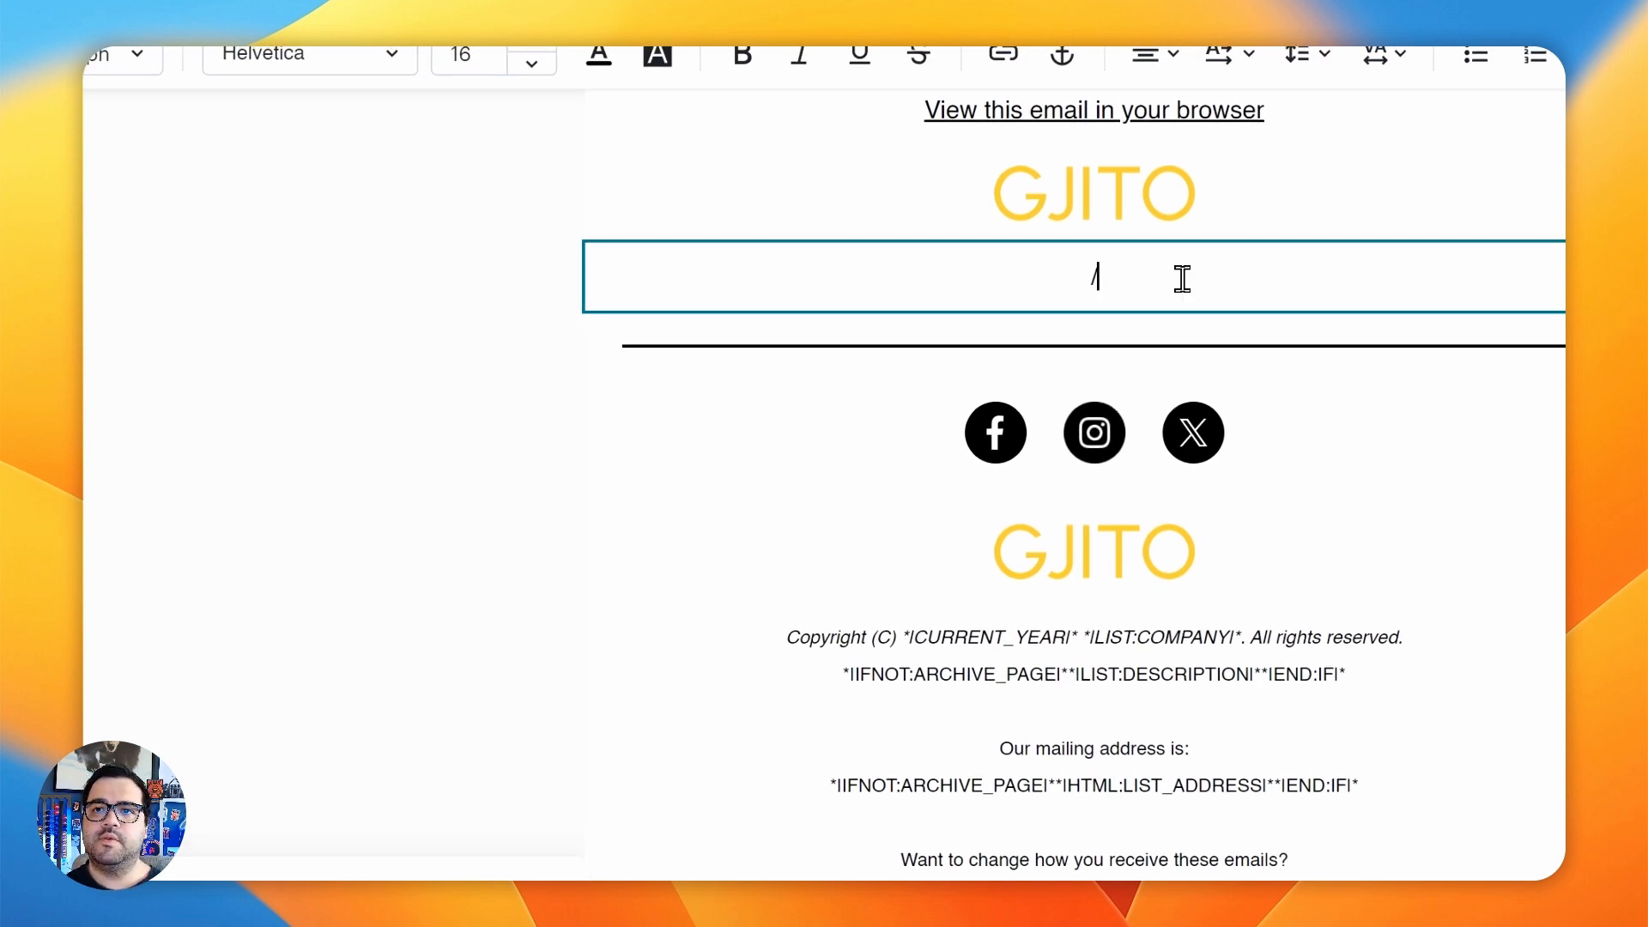
type("Lorem ipsum dolor sit amet, consectetur adipiscing elit, sed do eiusmod tempor incididunt ut labore et dolore magna aliqua. Ut enim ad minim veniam, quis nostrud exercitation ullamco laboris nisi ut aliquip ex ea commodo consequat. Duis aute irure dolor in reprehenderit in voluptate velit esse cillum dolore eu fugiat nulla pariatur. Excepteur sint occaecat cupidatat non proident, sunt in culpa qui officia deserunt mollit anim id est laborum.")
left_click(549, 506)
- Insert a Logo block between the Lorem ipsum paragraph and the divider line, keeping its default settings
left_click_drag(506, 643, 391, 619)
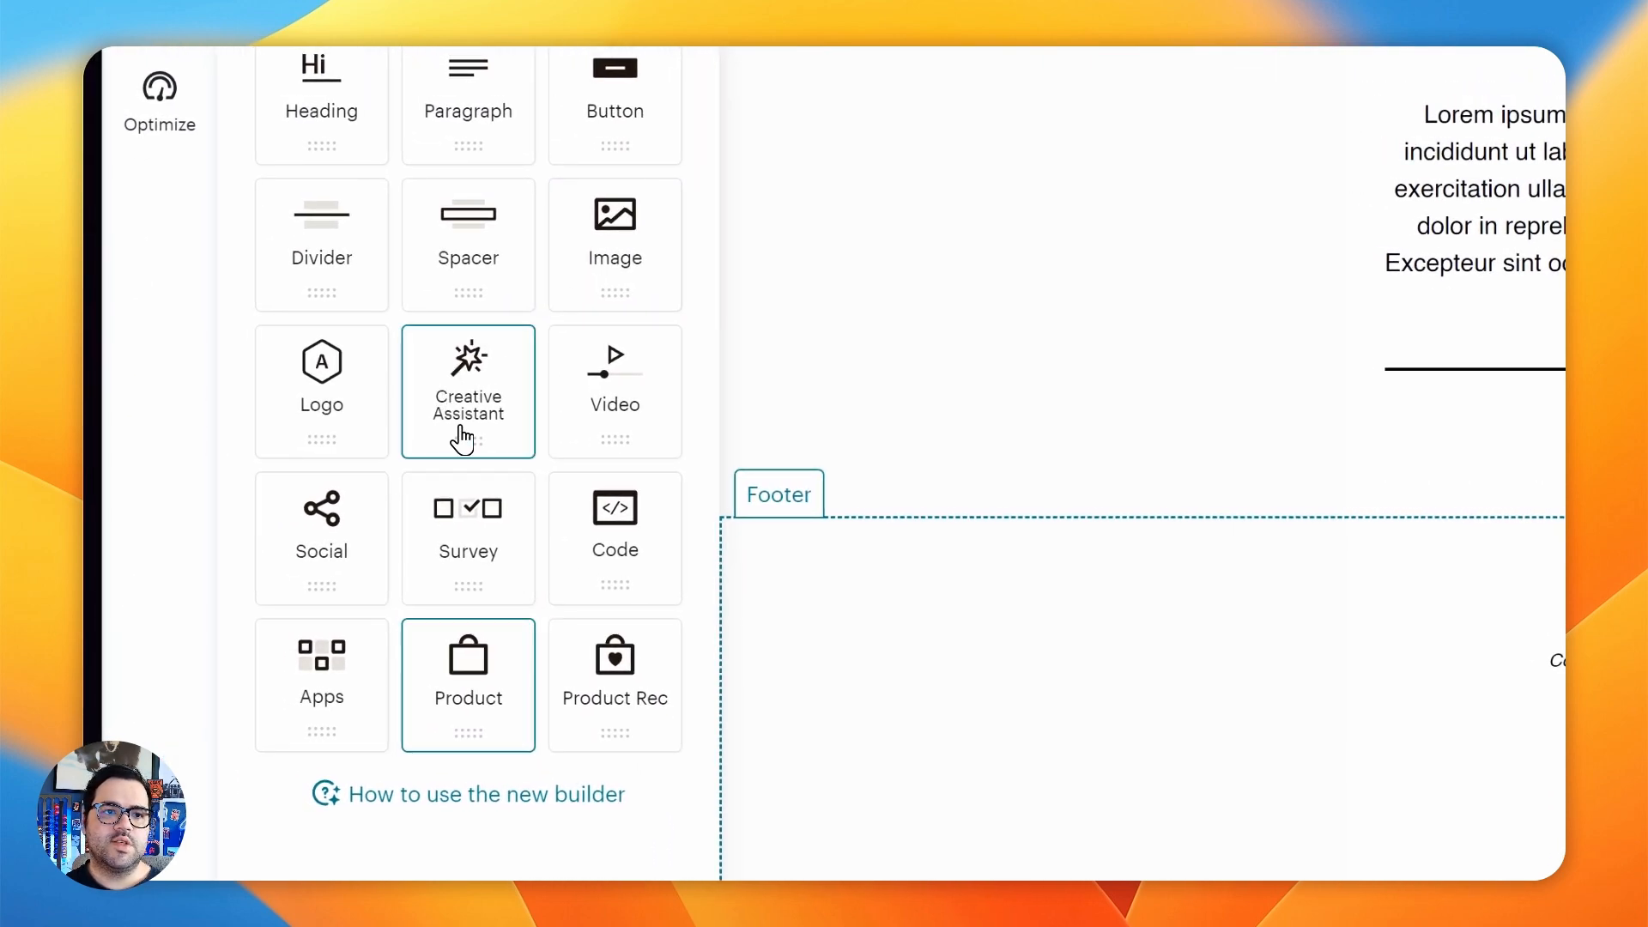
left_click_drag(334, 413, 964, 360)
left_click(962, 249)
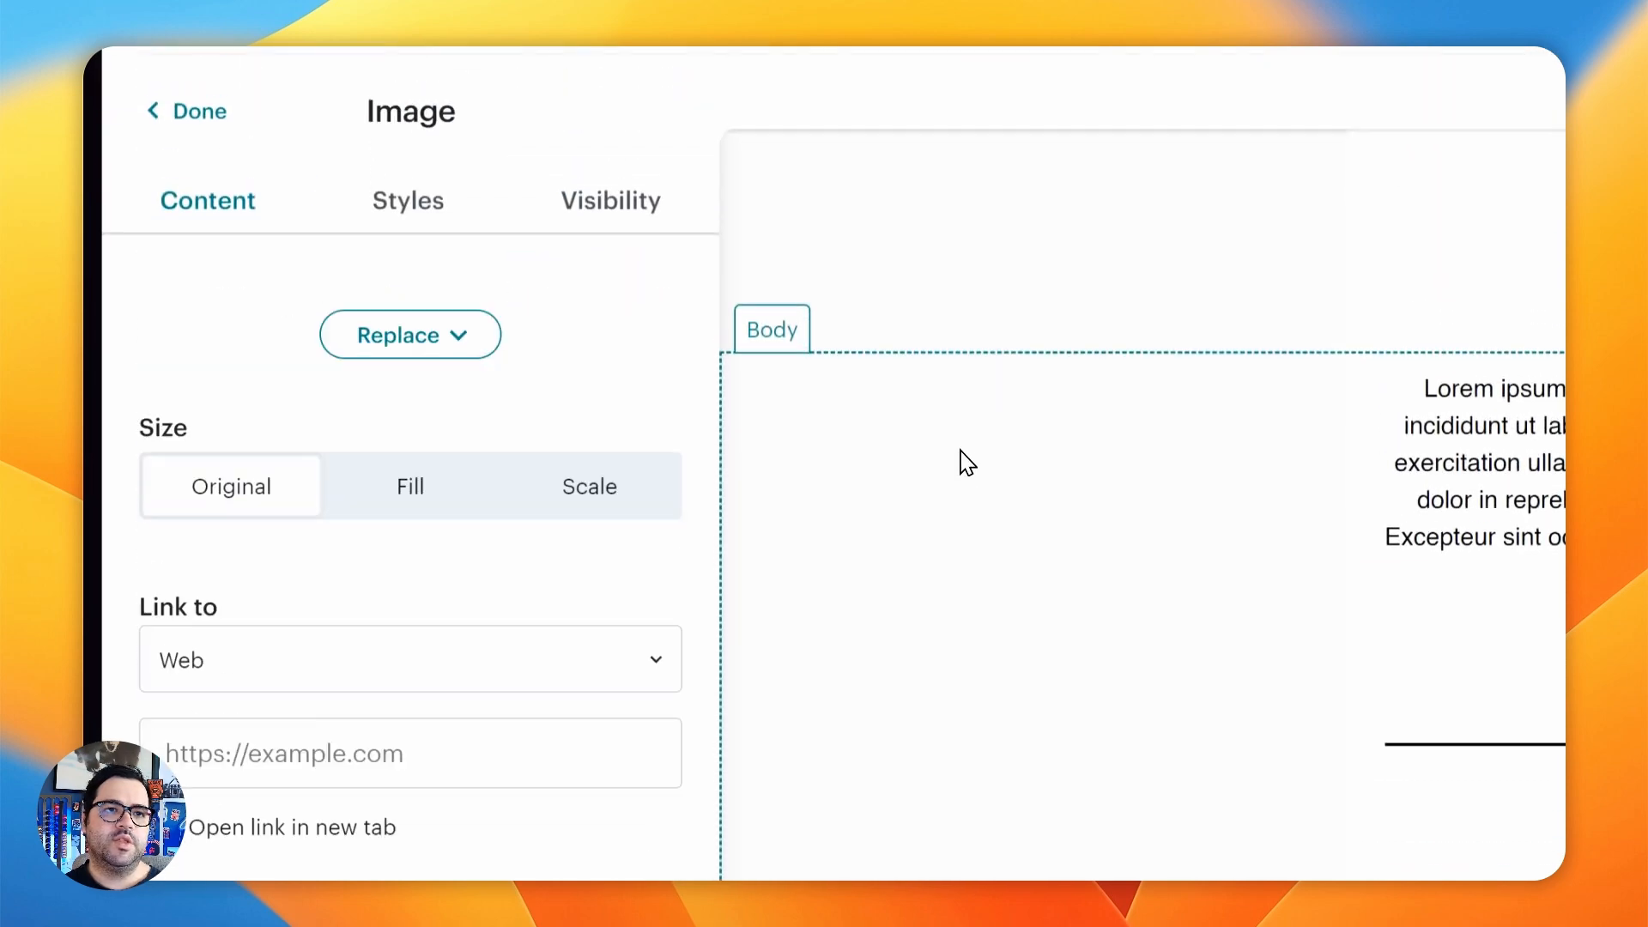
left_click(1150, 515)
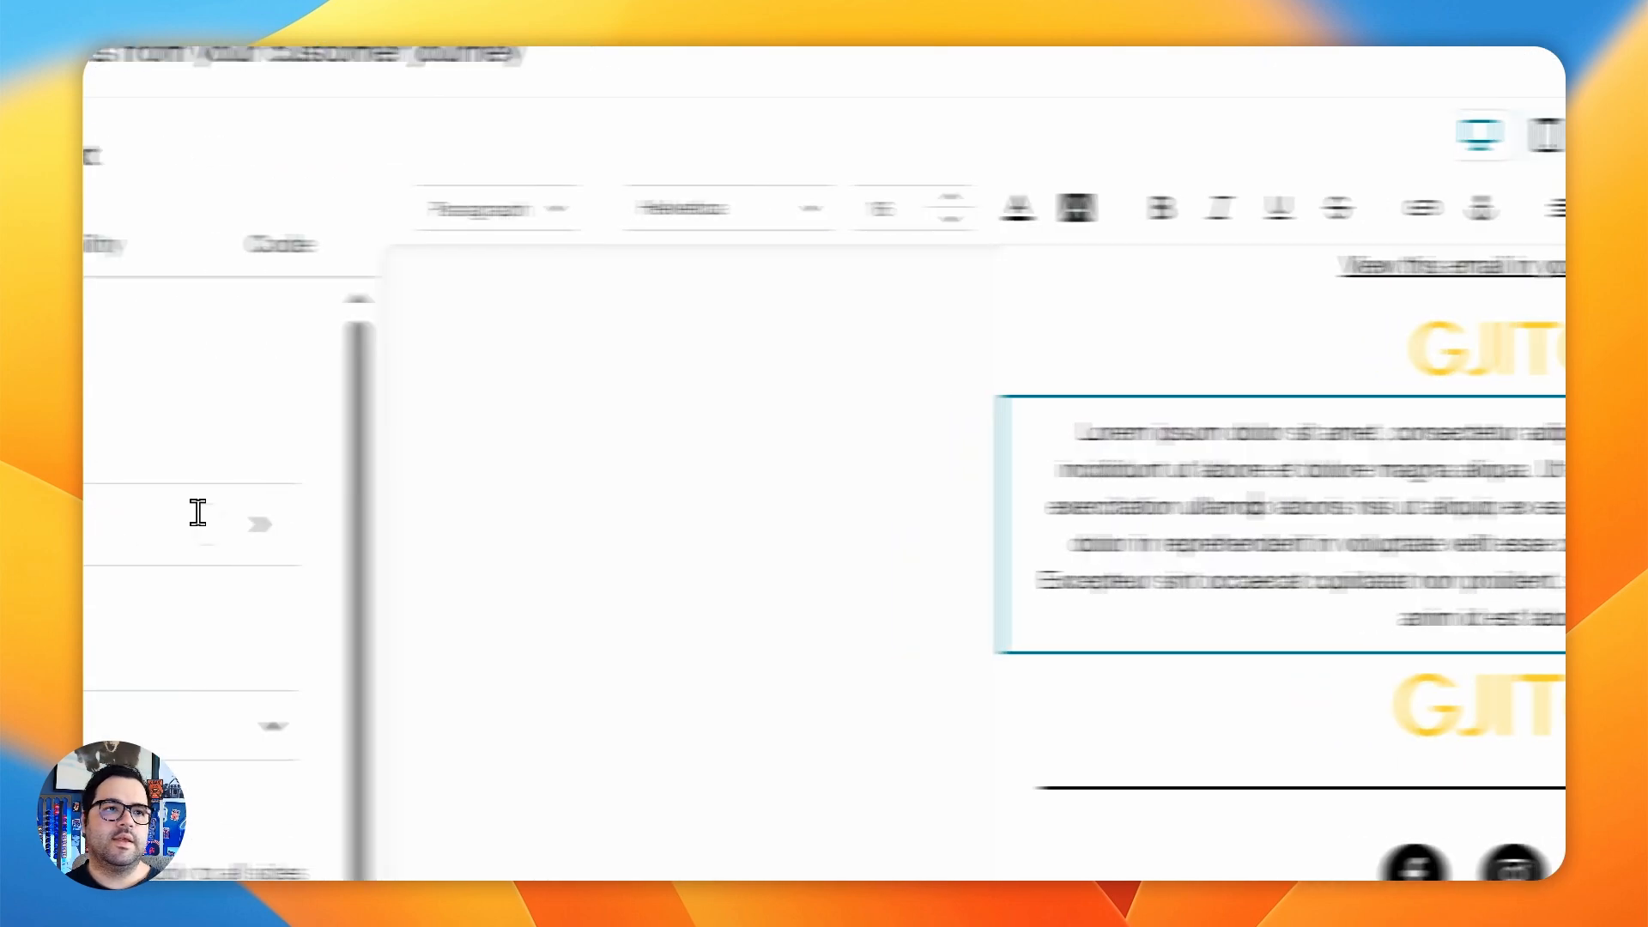
left_click(213, 146)
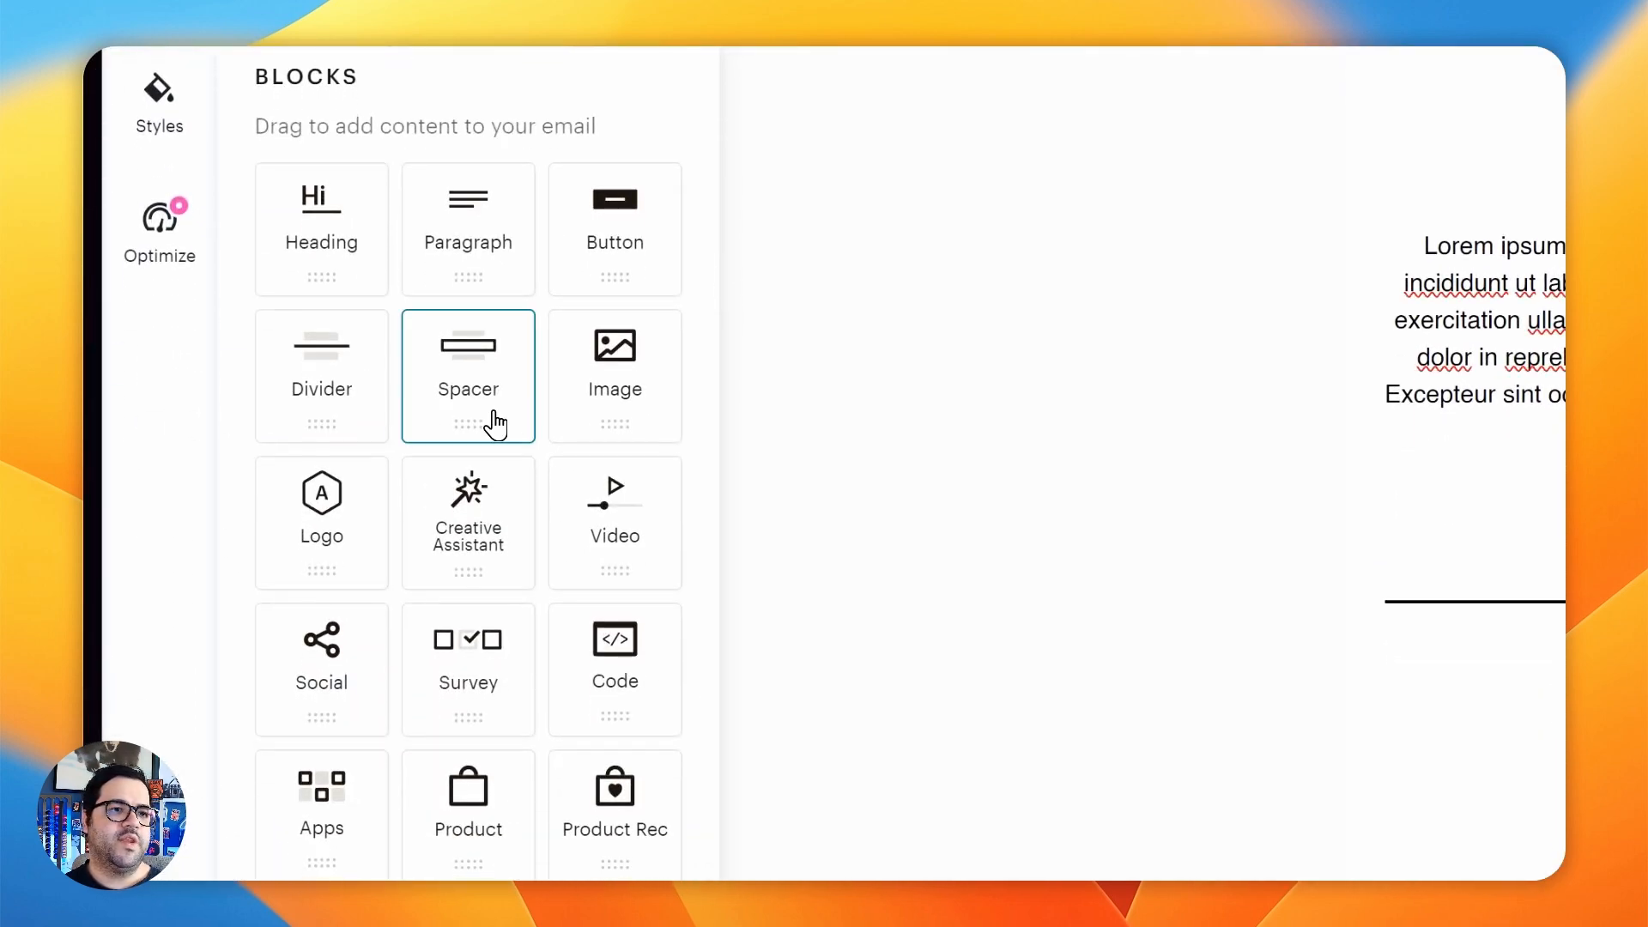
- Insert a Spacer block between the Lorem ipsum paragraph and the logo and increase its height for desktop and mobile
left_click_drag(470, 421, 1154, 470)
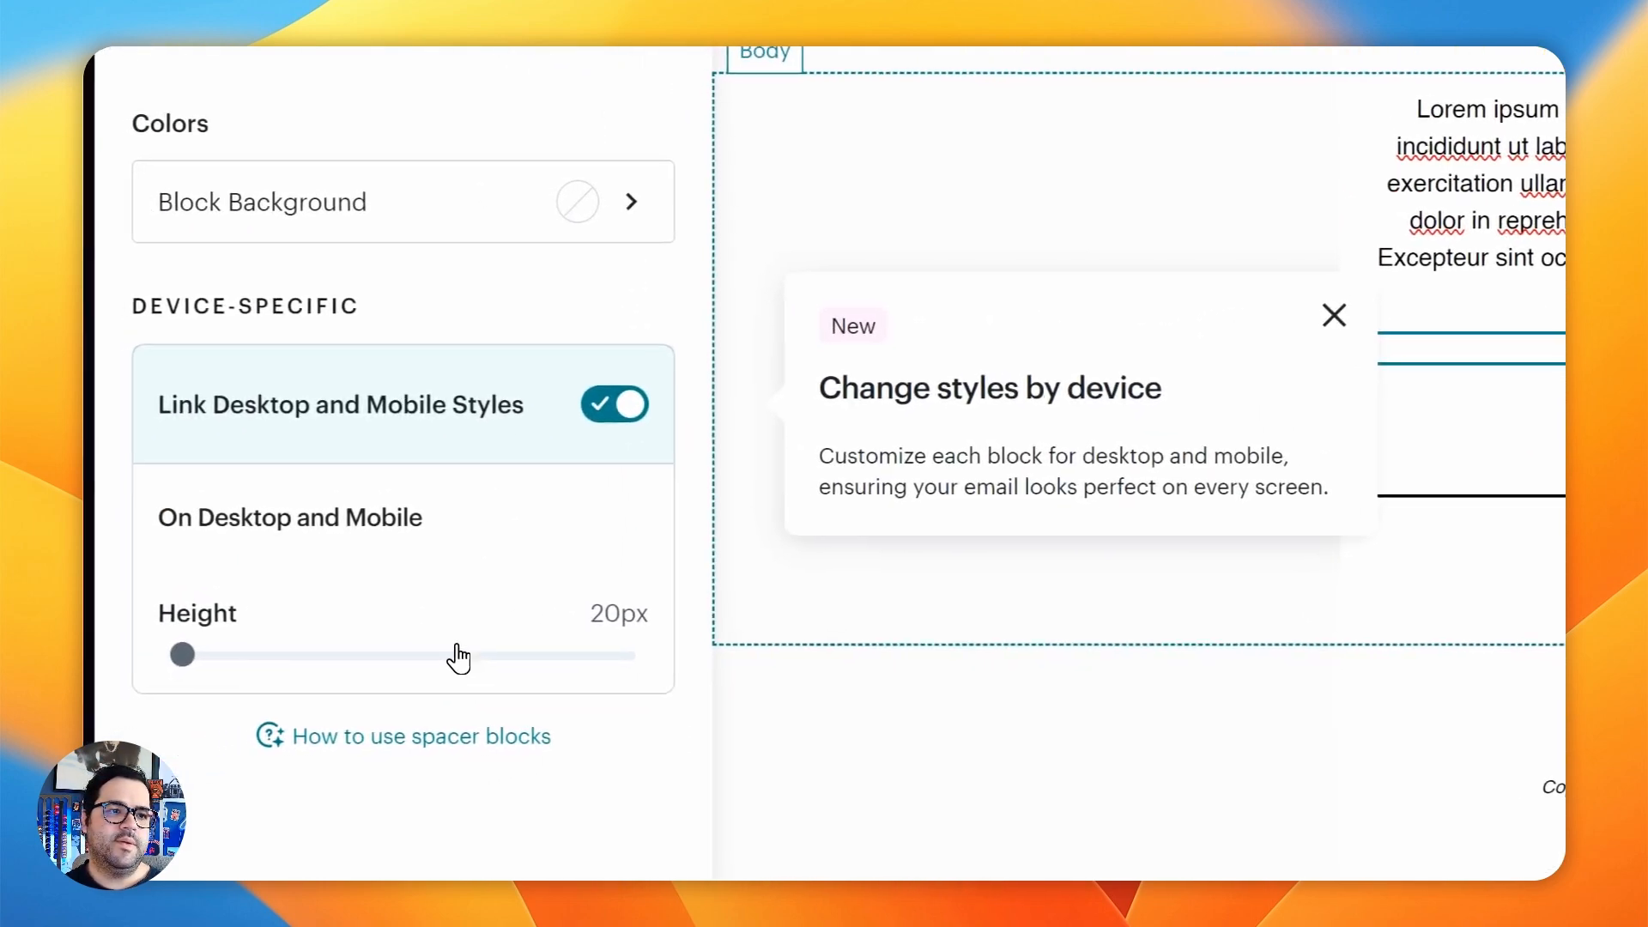
left_click_drag(196, 647, 433, 659)
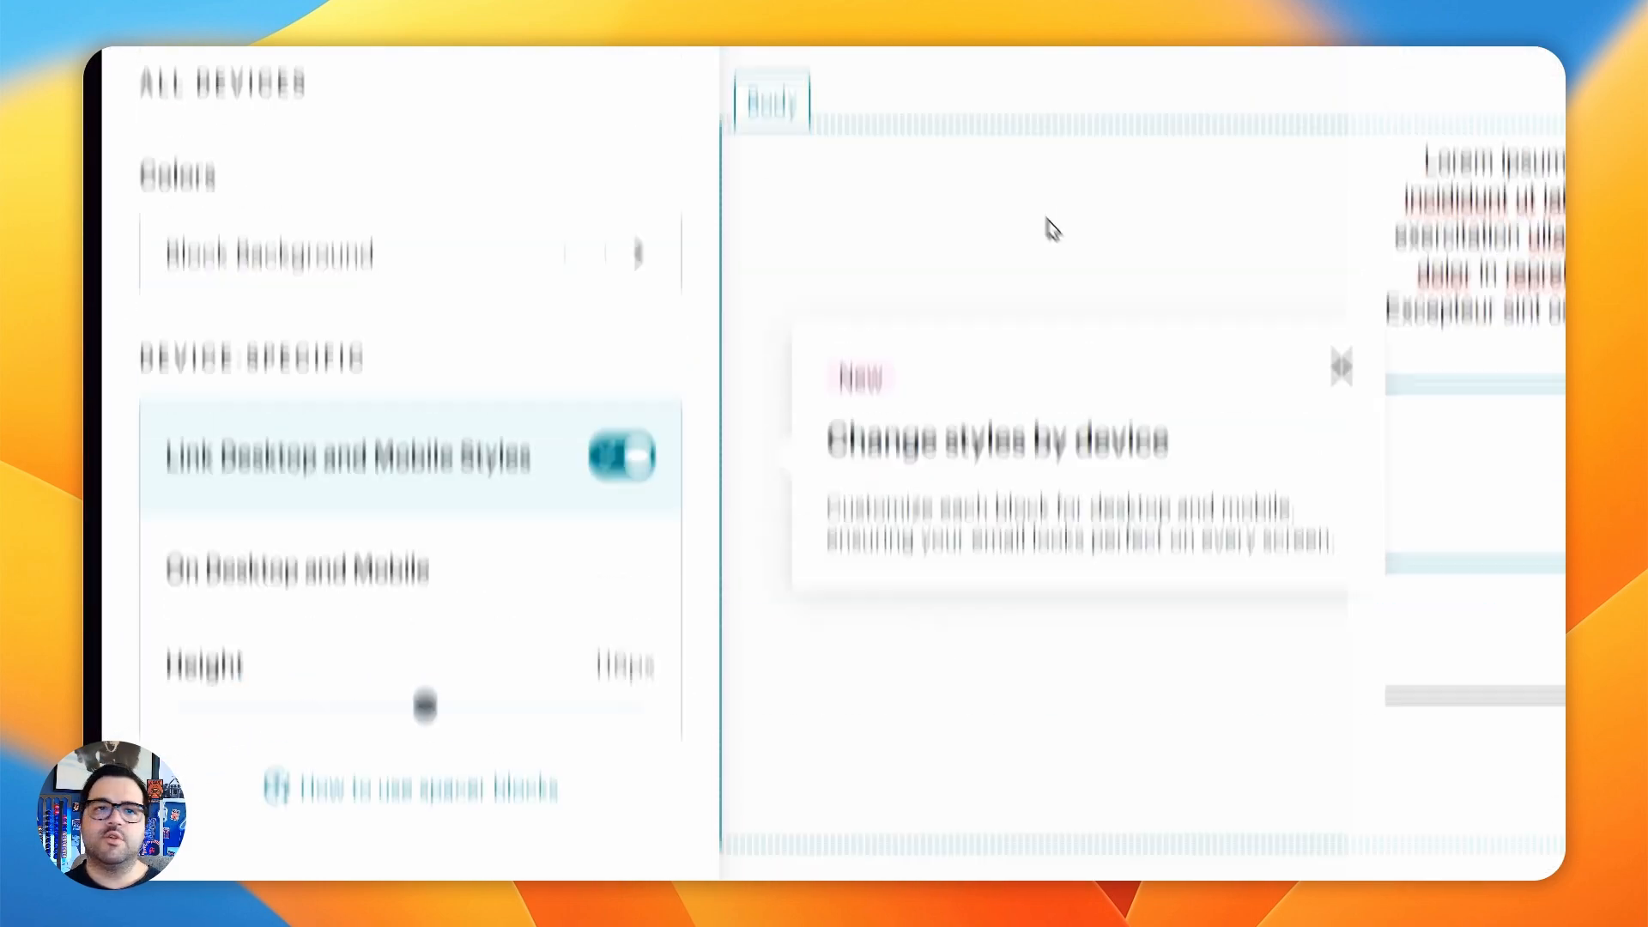
left_click(957, 156)
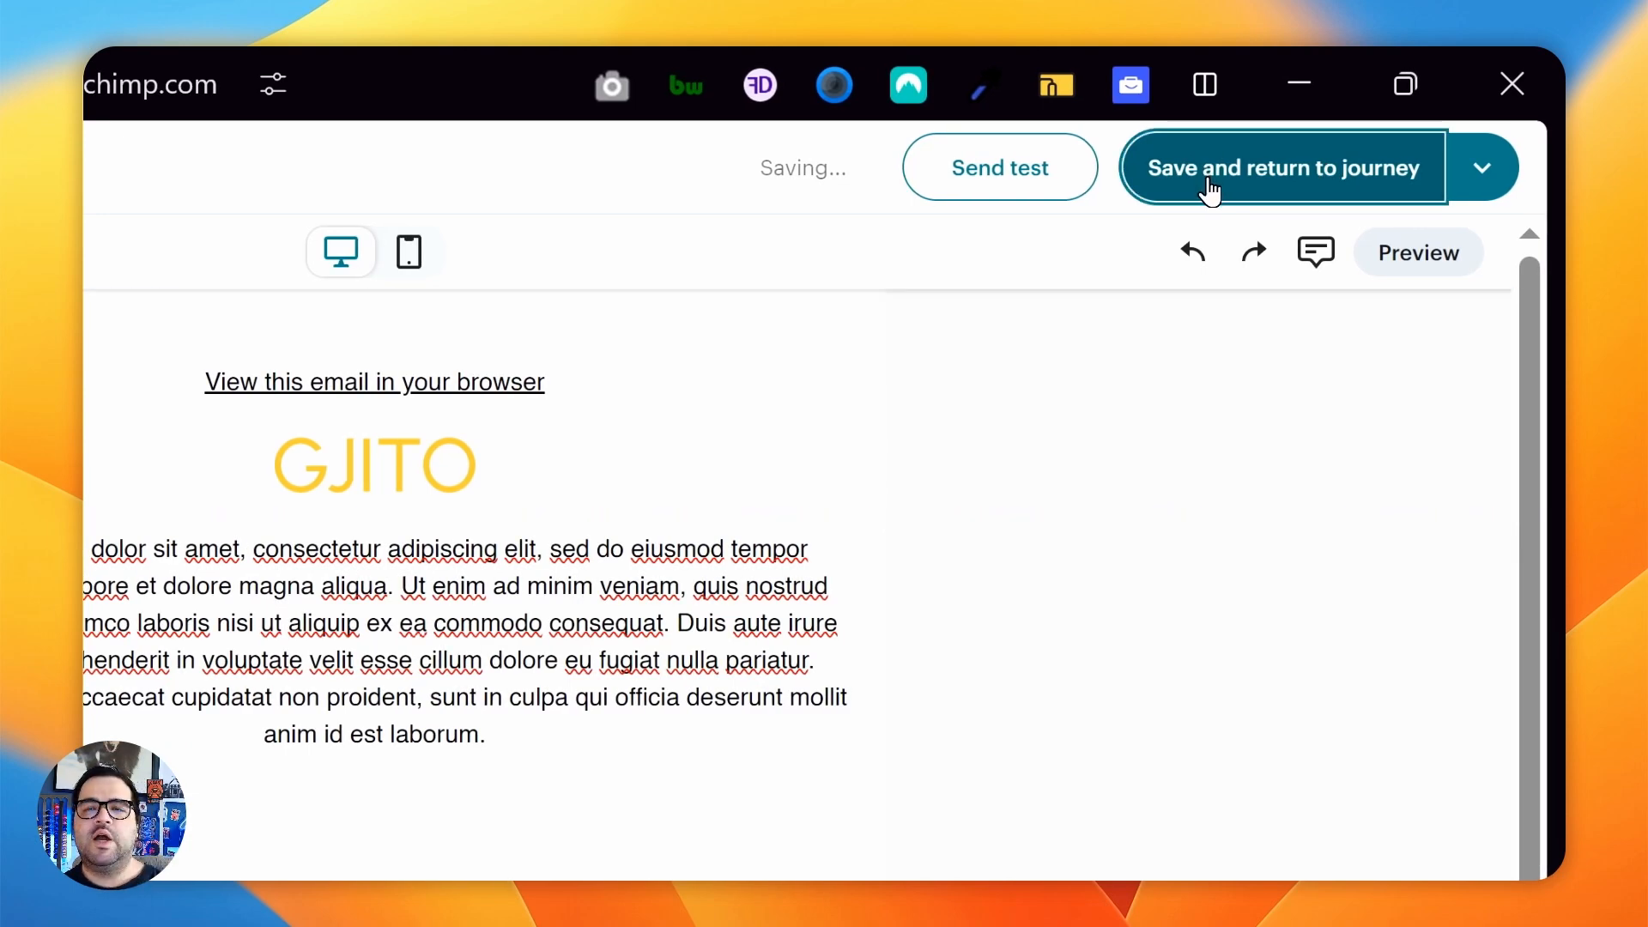
- Save the email back to the journey, review its rendered version in the browser and close that preview
left_click(1208, 185)
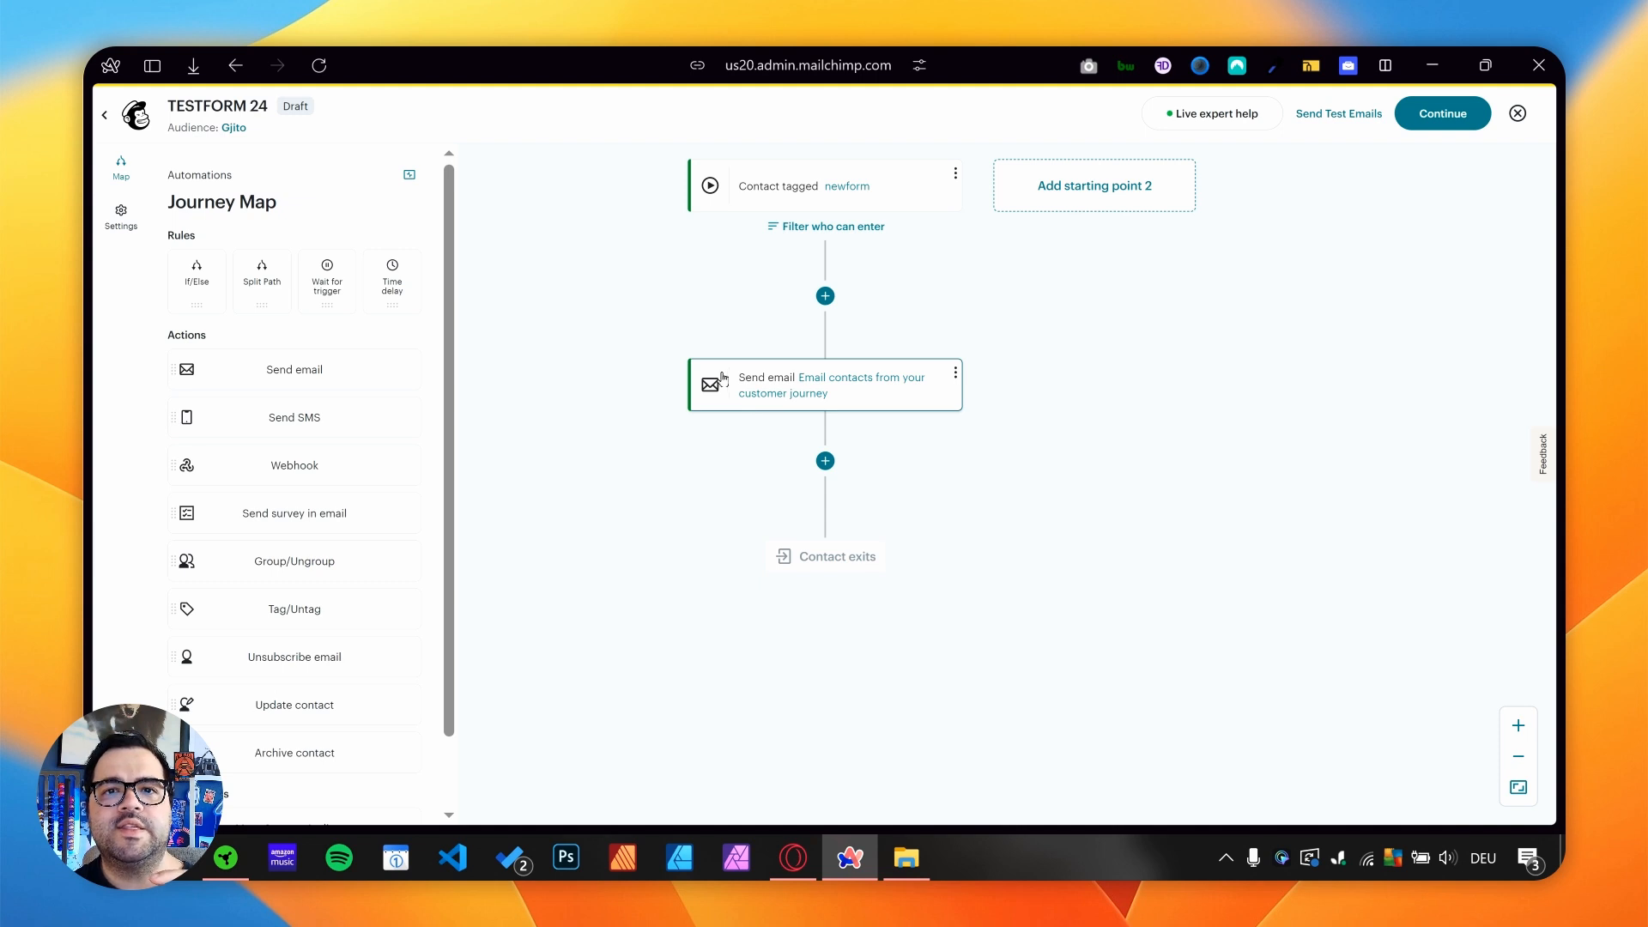
left_click(953, 376)
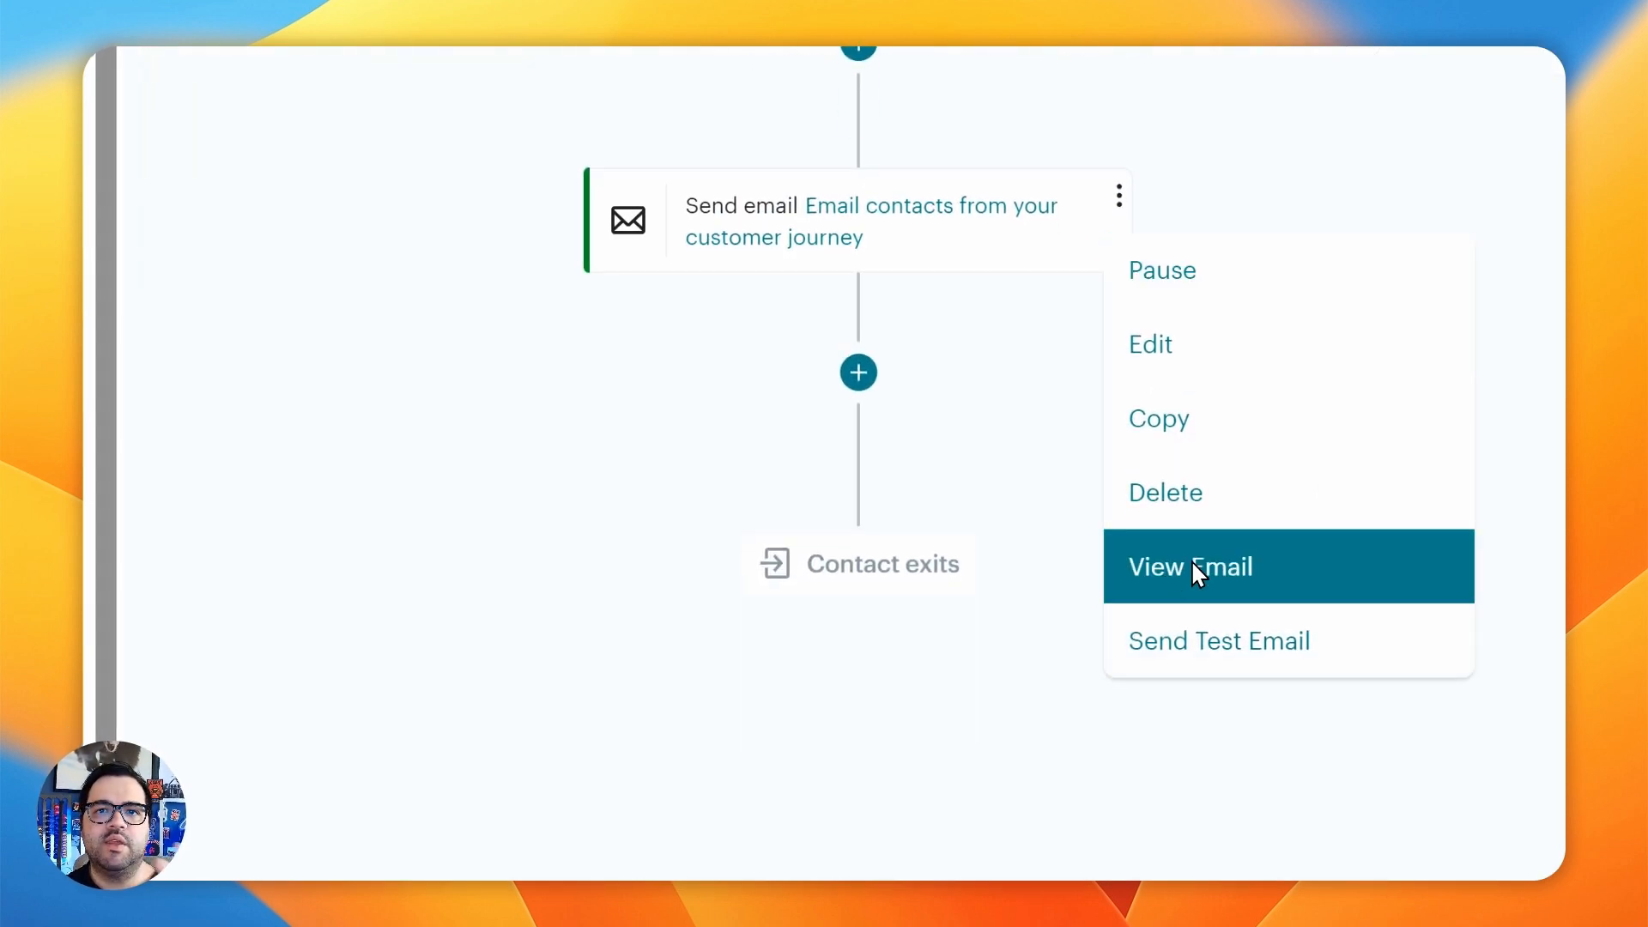
left_click(1172, 575)
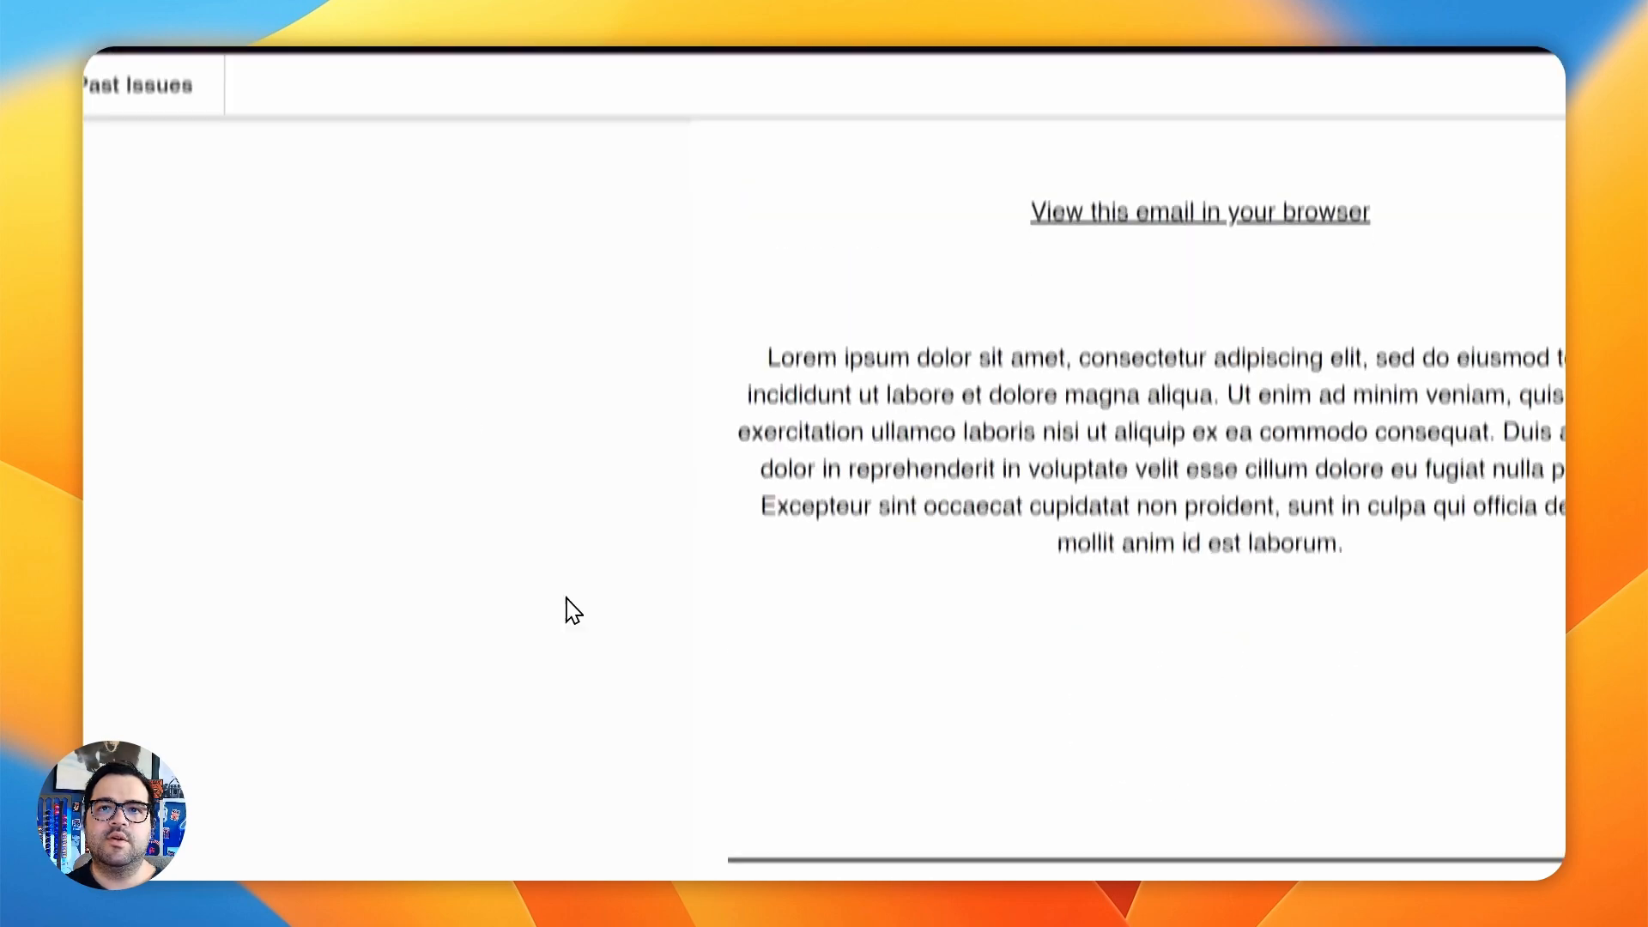
mouse_move(292, 650)
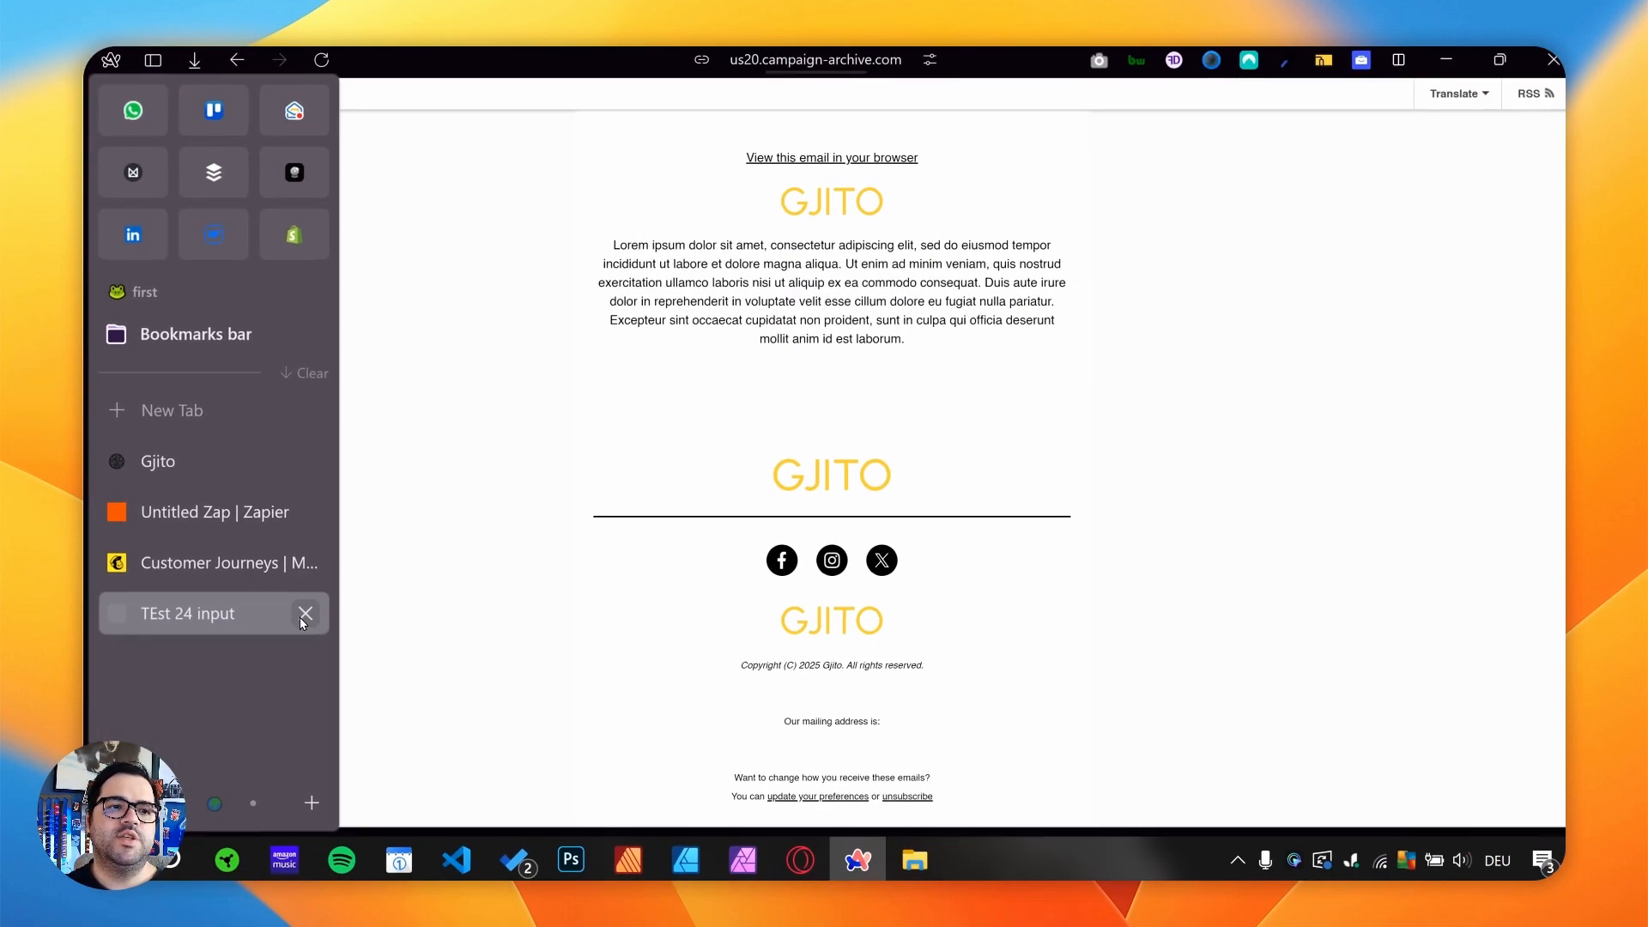
left_click(516, 651)
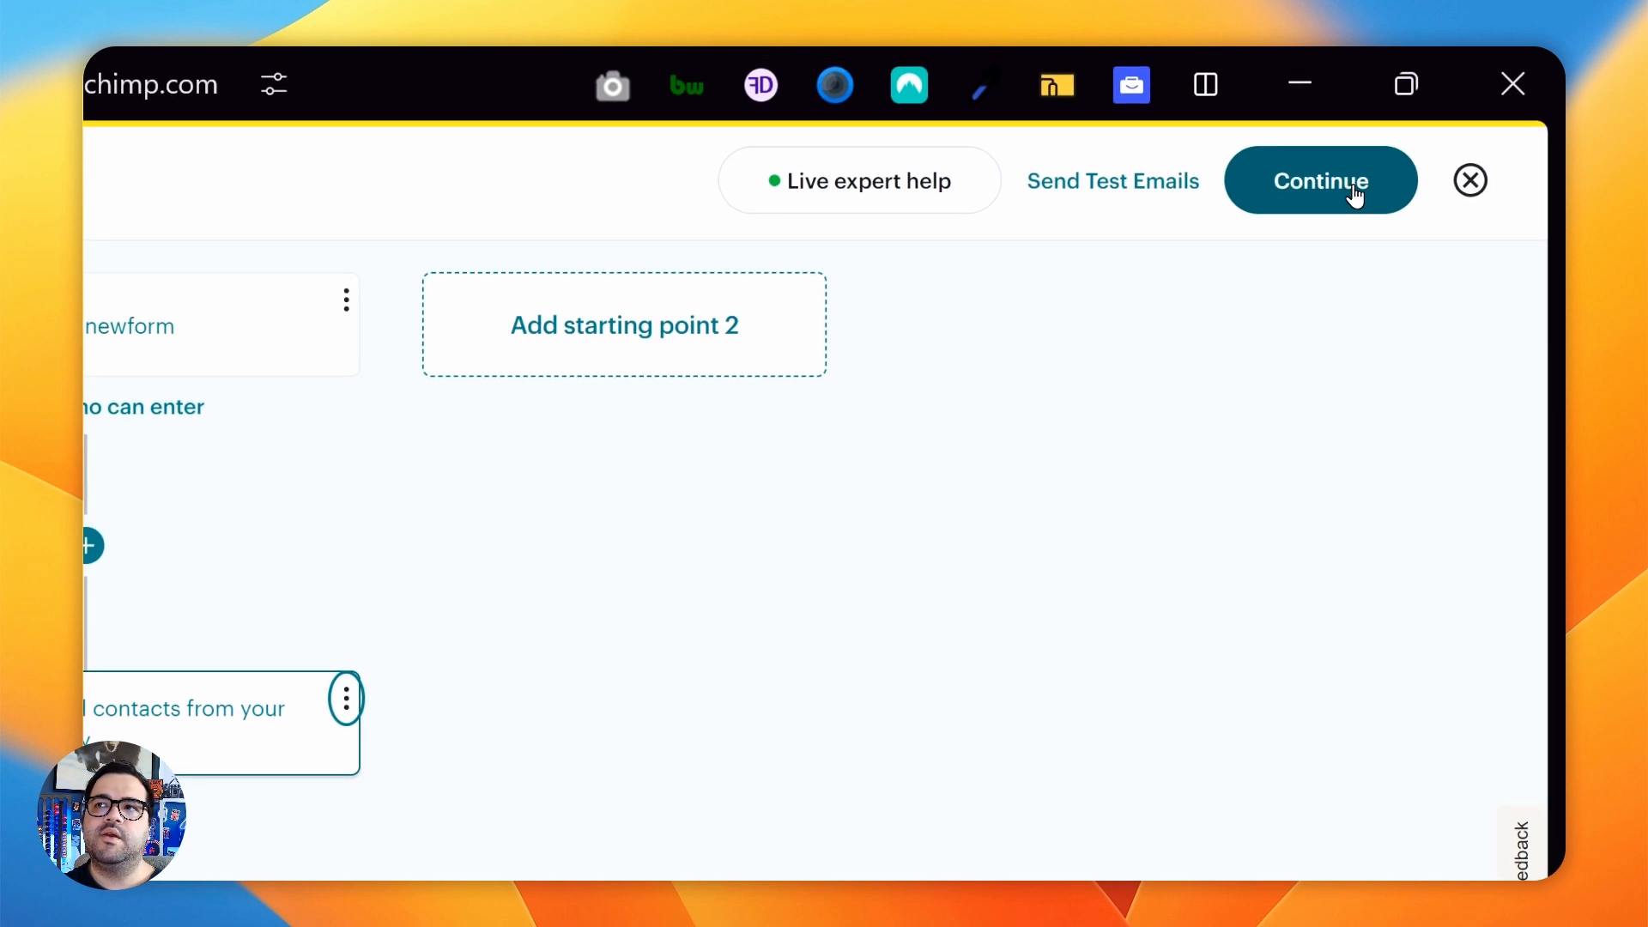
- Proceed through the journey review, turn on the TESTFORM 24 journey and dismiss the confirmation
left_click(1355, 197)
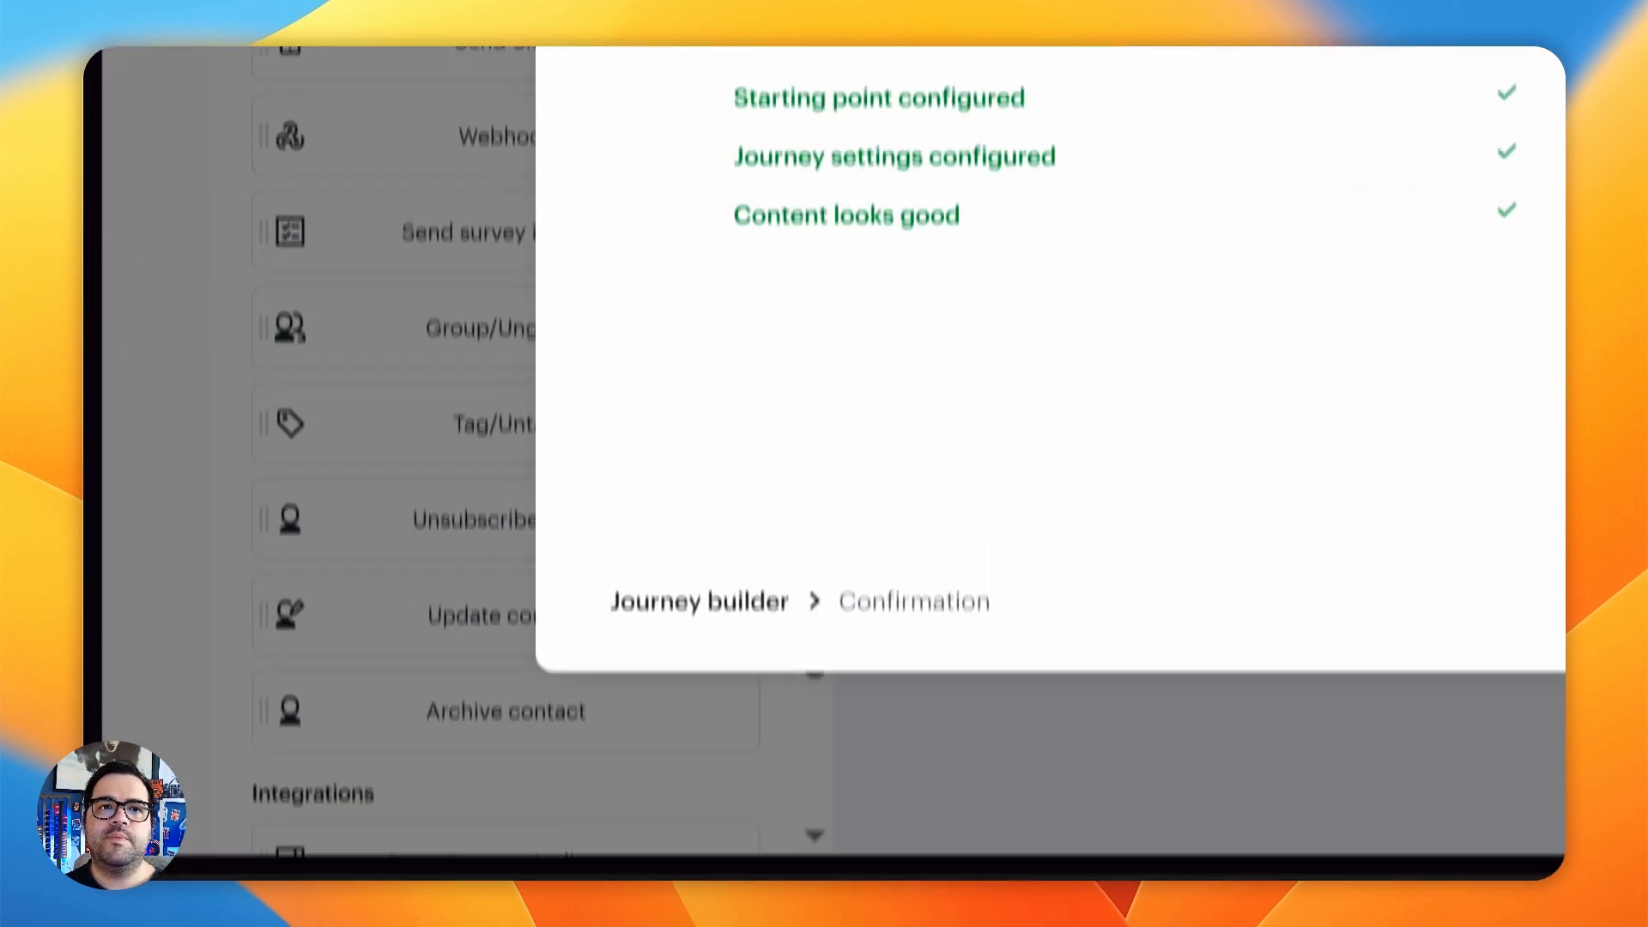
left_click(986, 544)
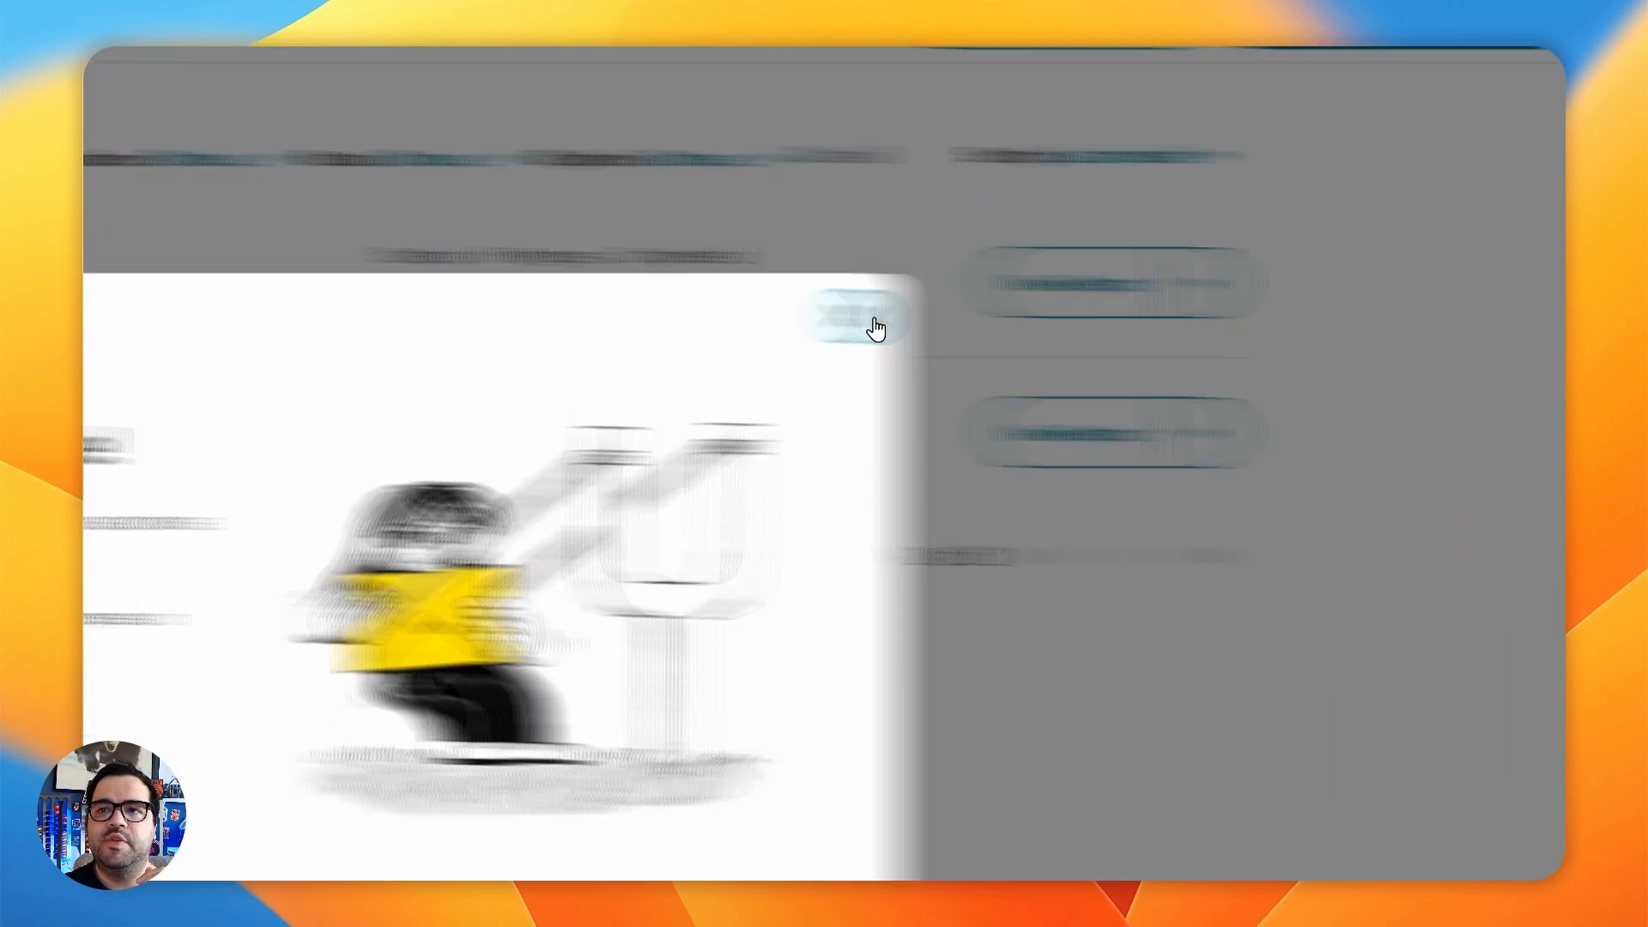
left_click(850, 235)
- Switch to the Zap in Zapier, return to the Gjito project and open its published Webflow site
mouse_move(209, 577)
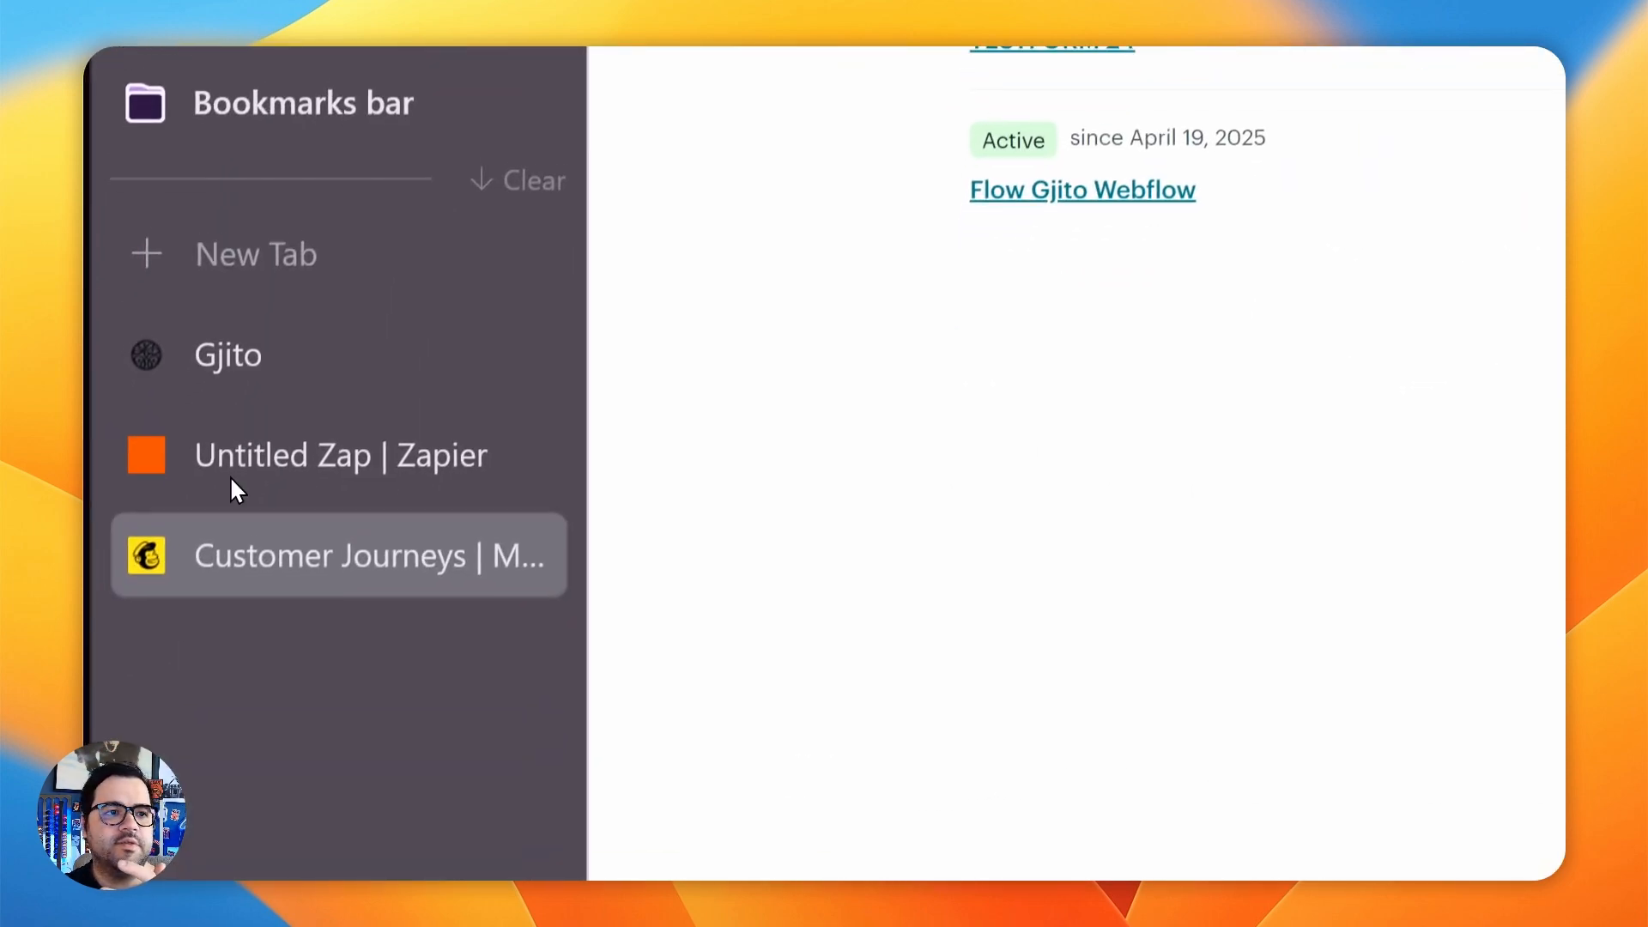
left_click(314, 421)
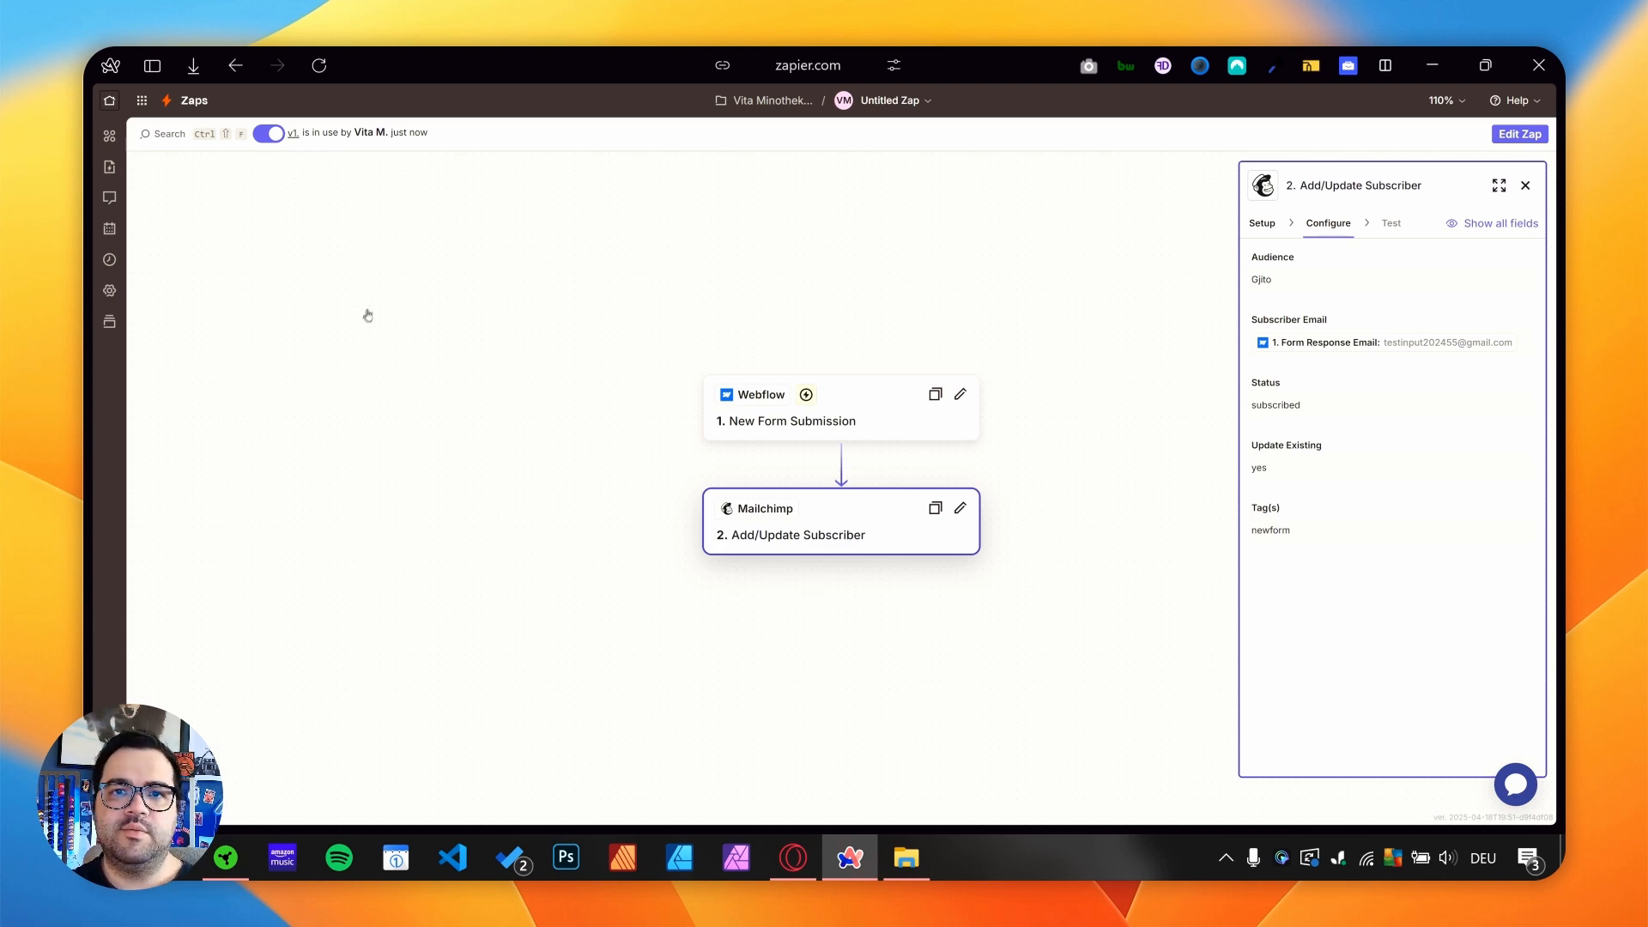
mouse_move(87, 386)
left_click(190, 465)
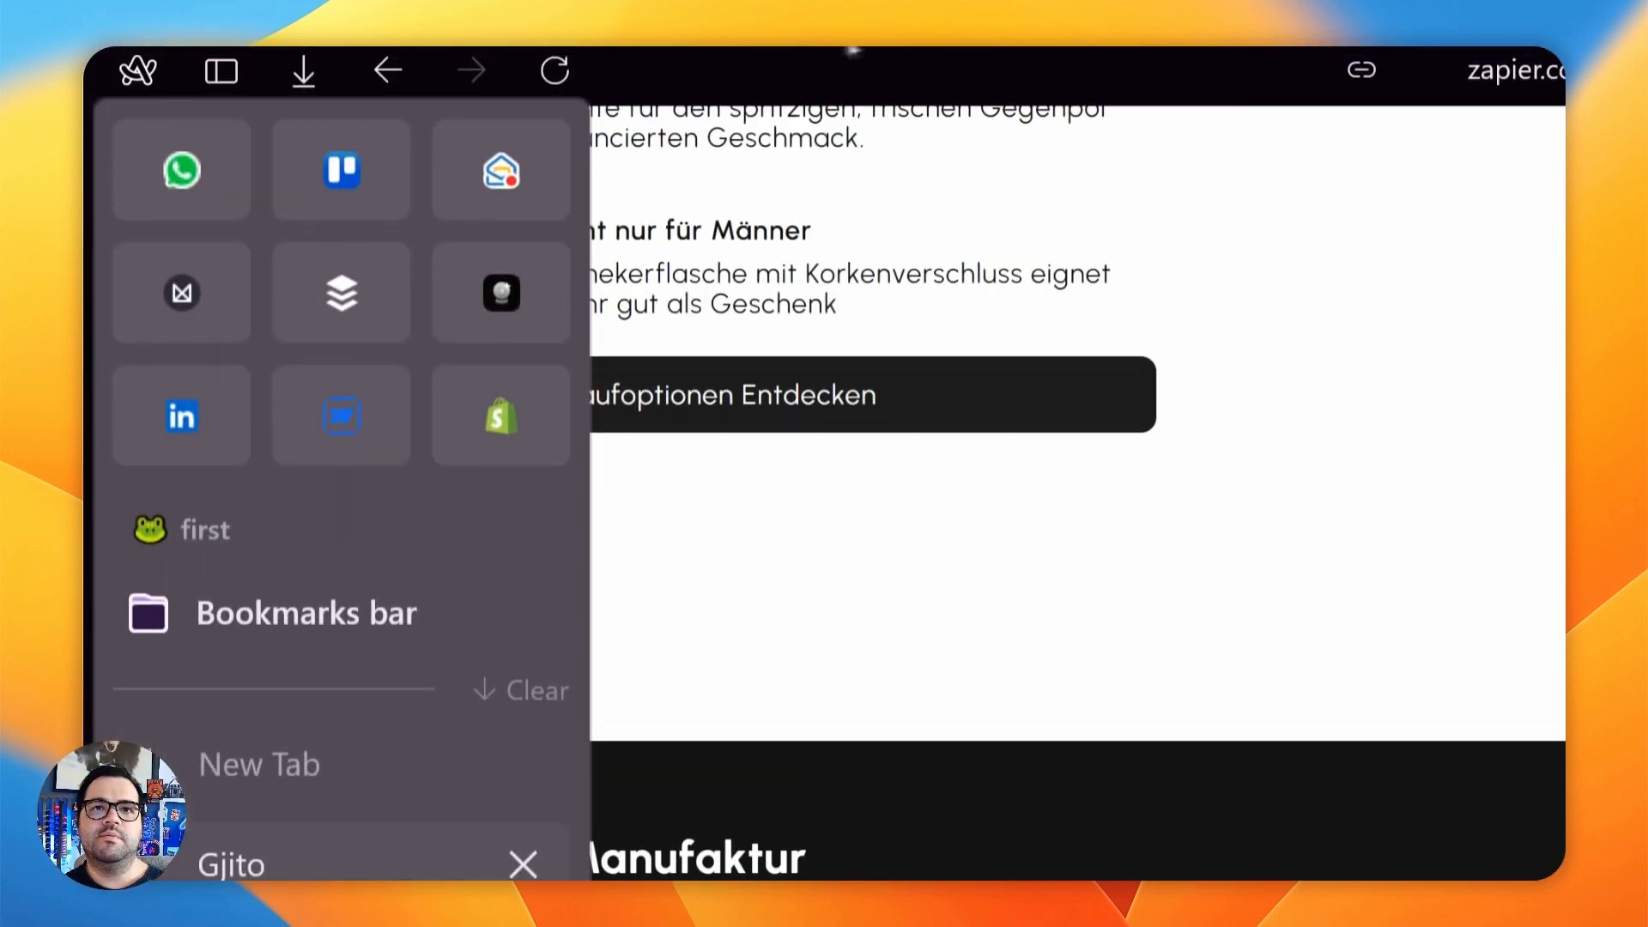
left_click(554, 70)
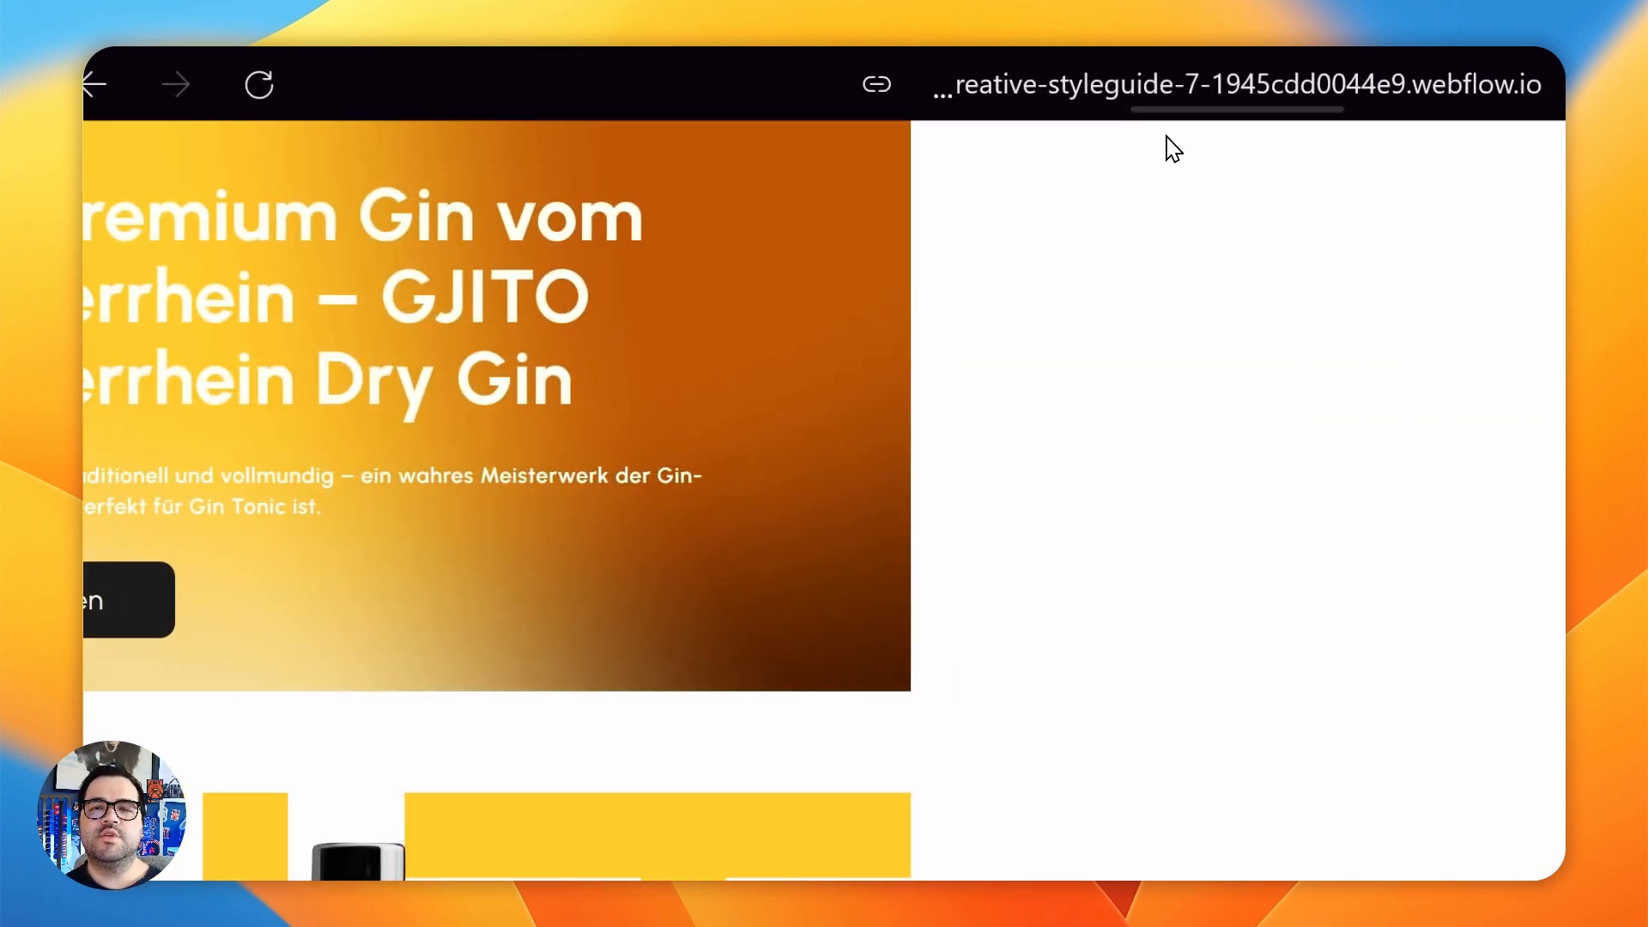
- Fill in the live site's contact form with a name and a test email address, correct the address and submit the form
scroll(1169, 150, "down", 15)
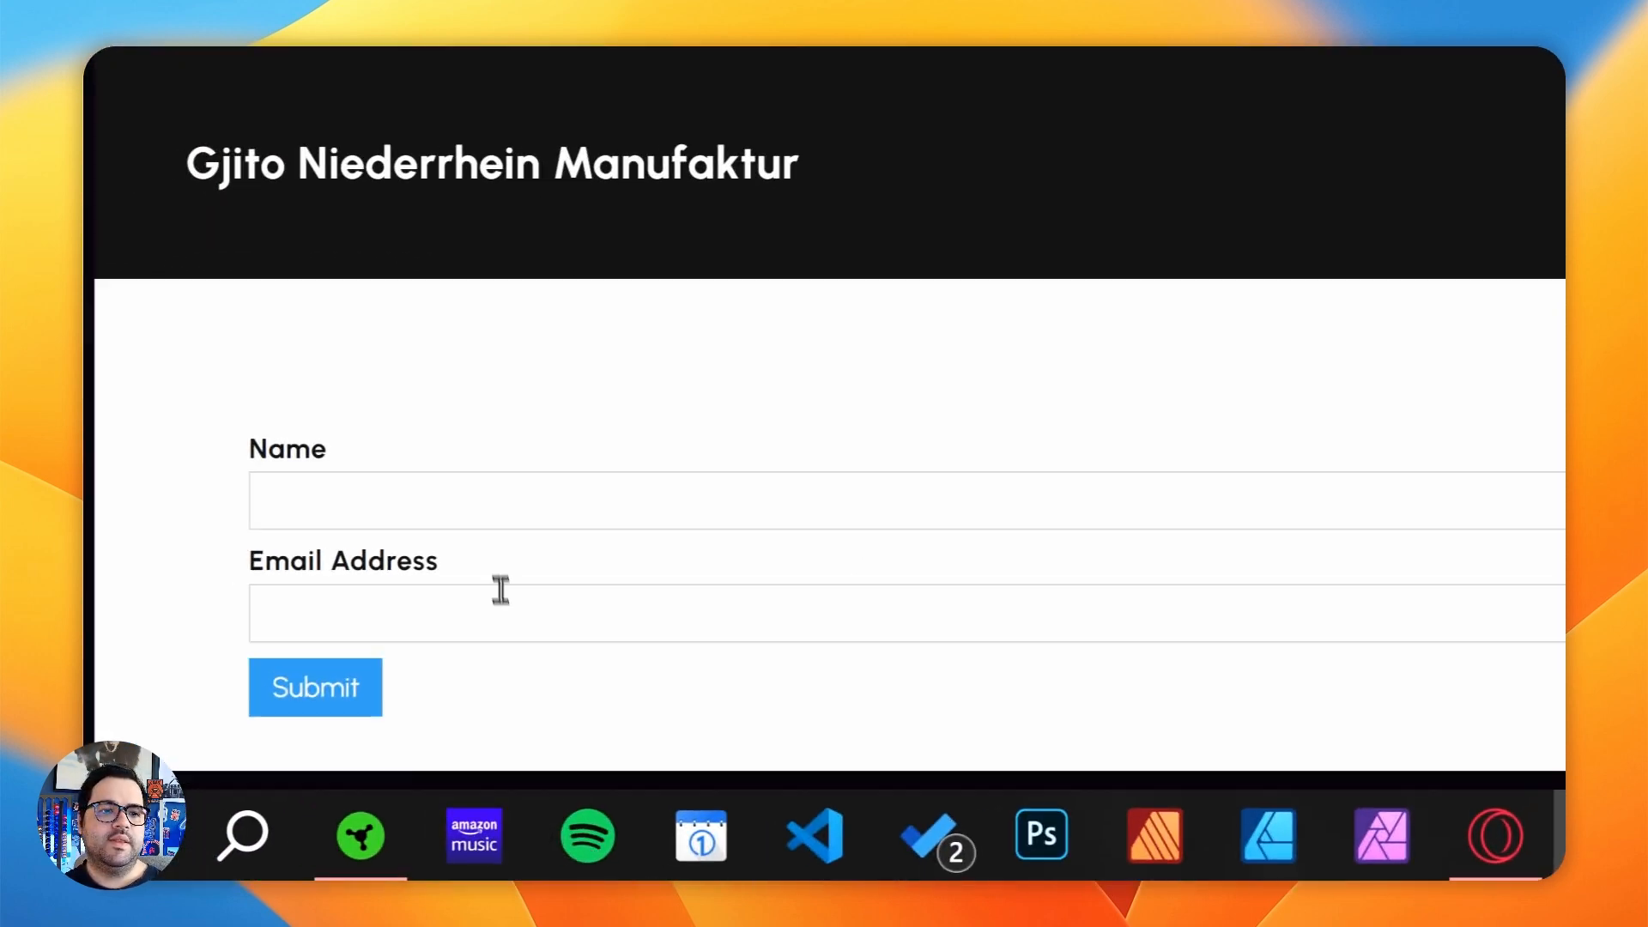
left_click(532, 500)
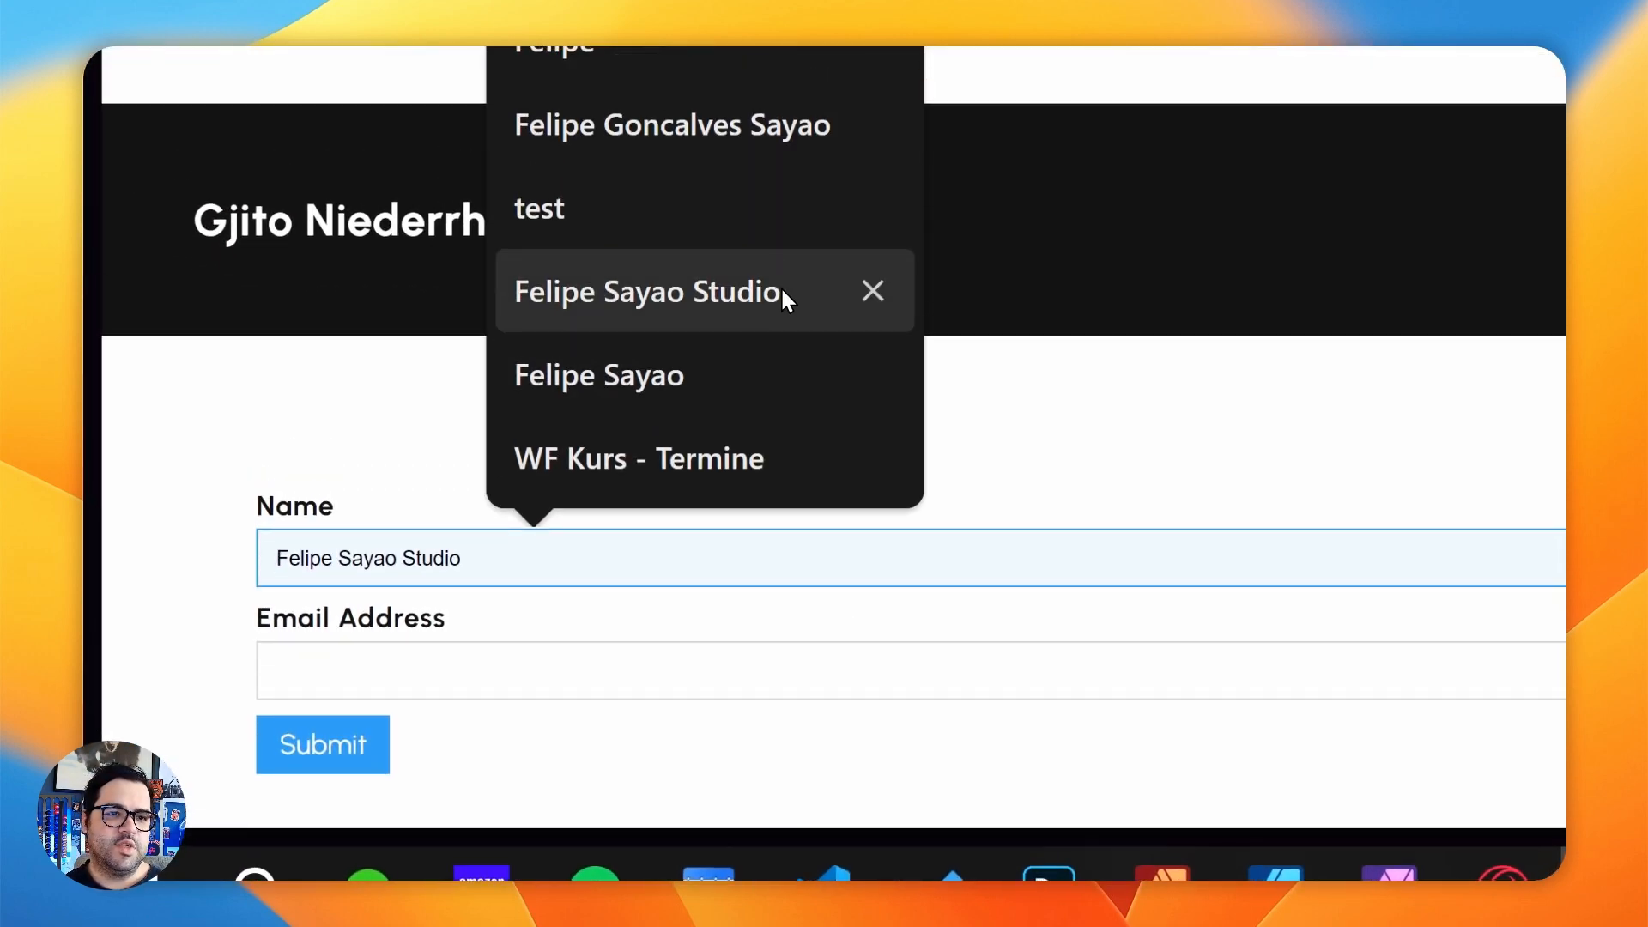
left_click(782, 290)
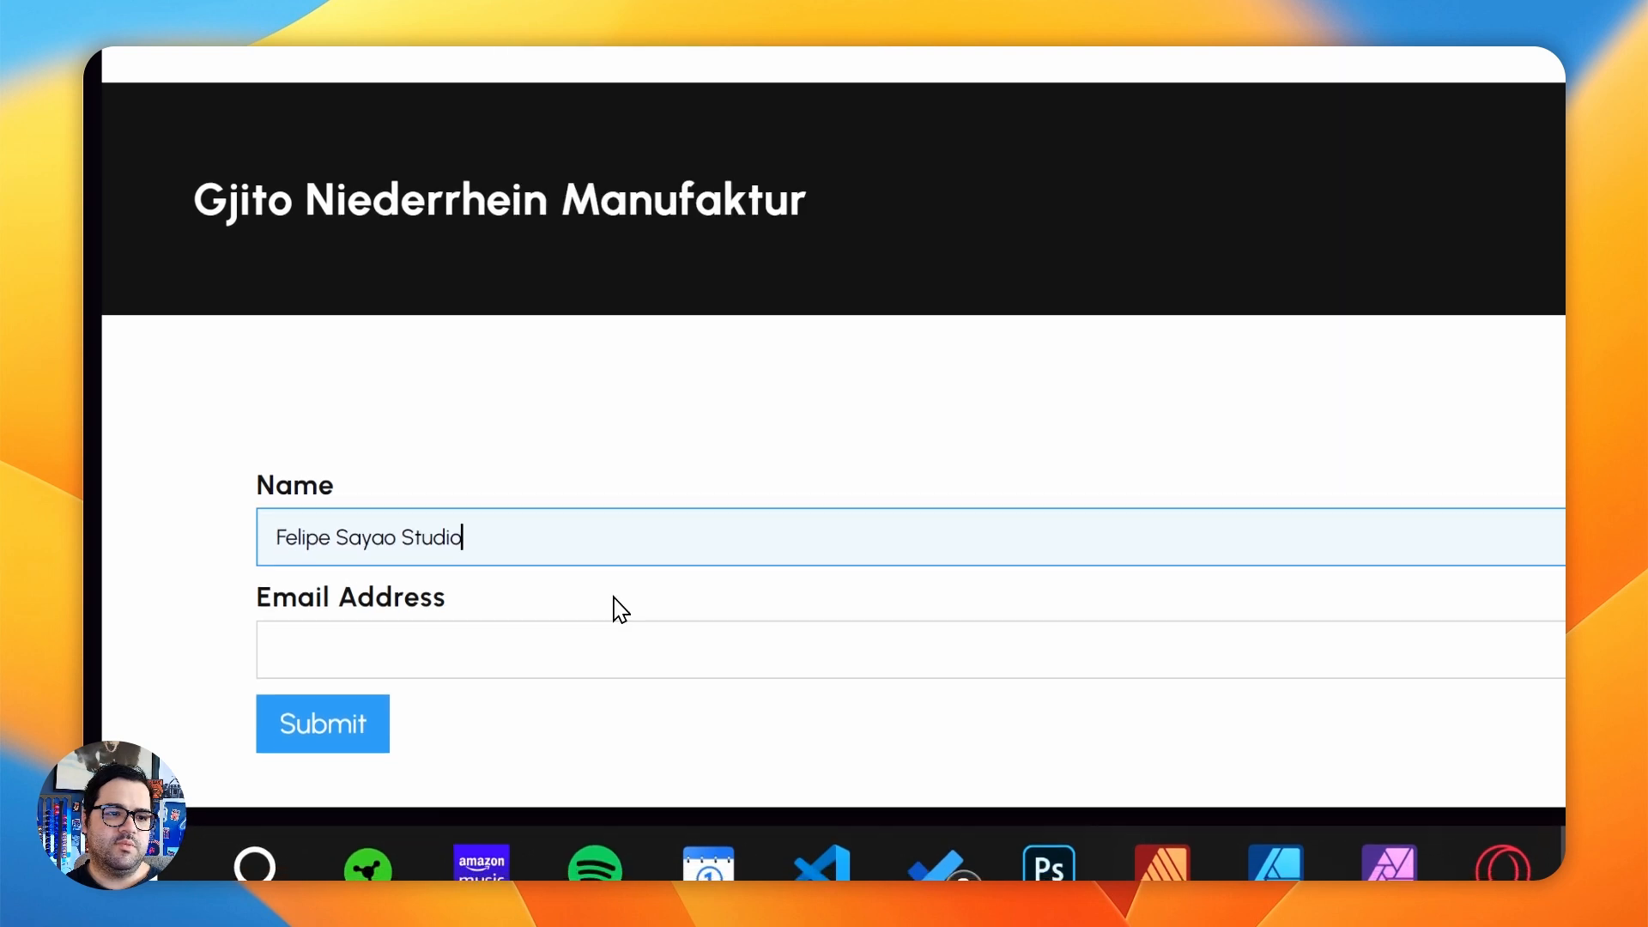
left_click(614, 654)
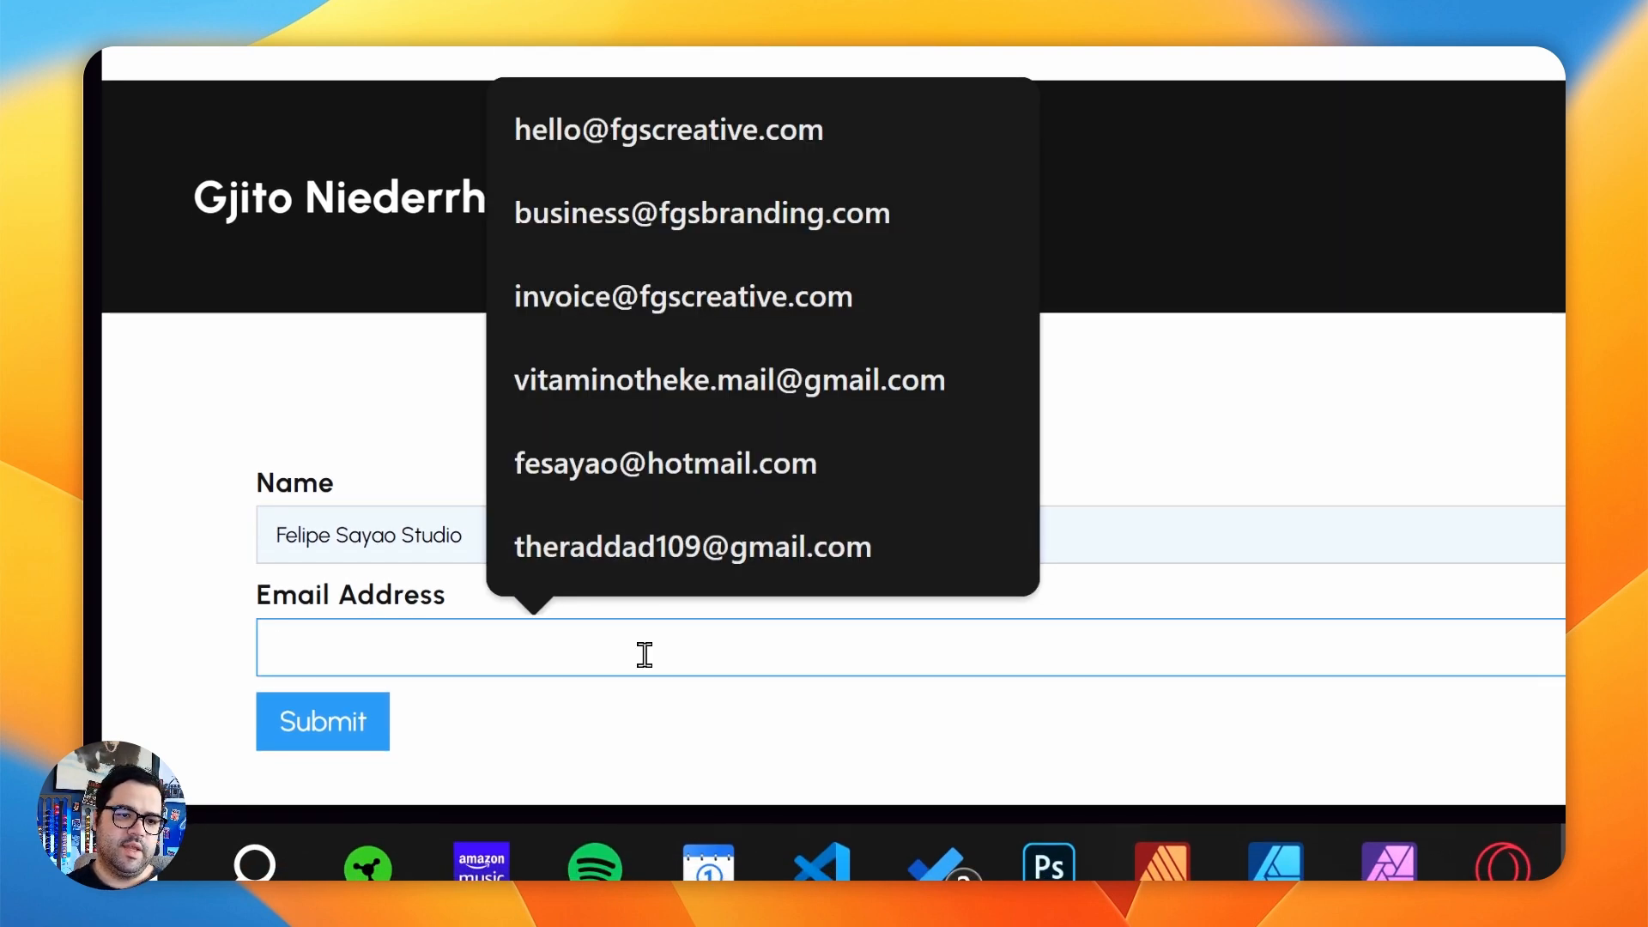
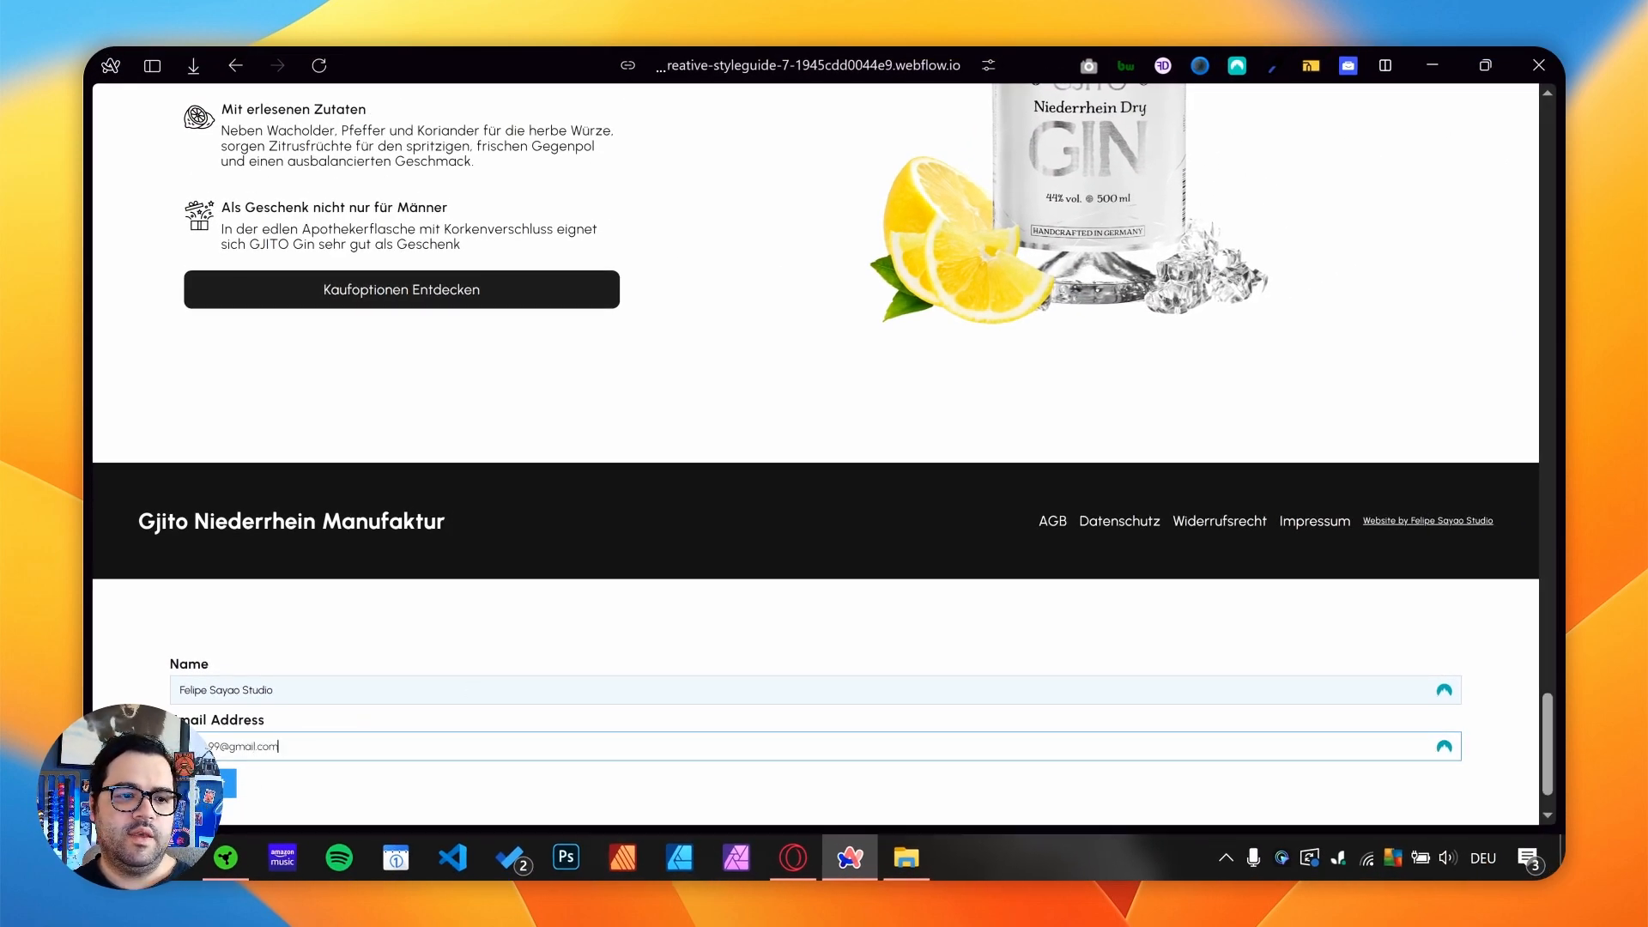
key("Return")
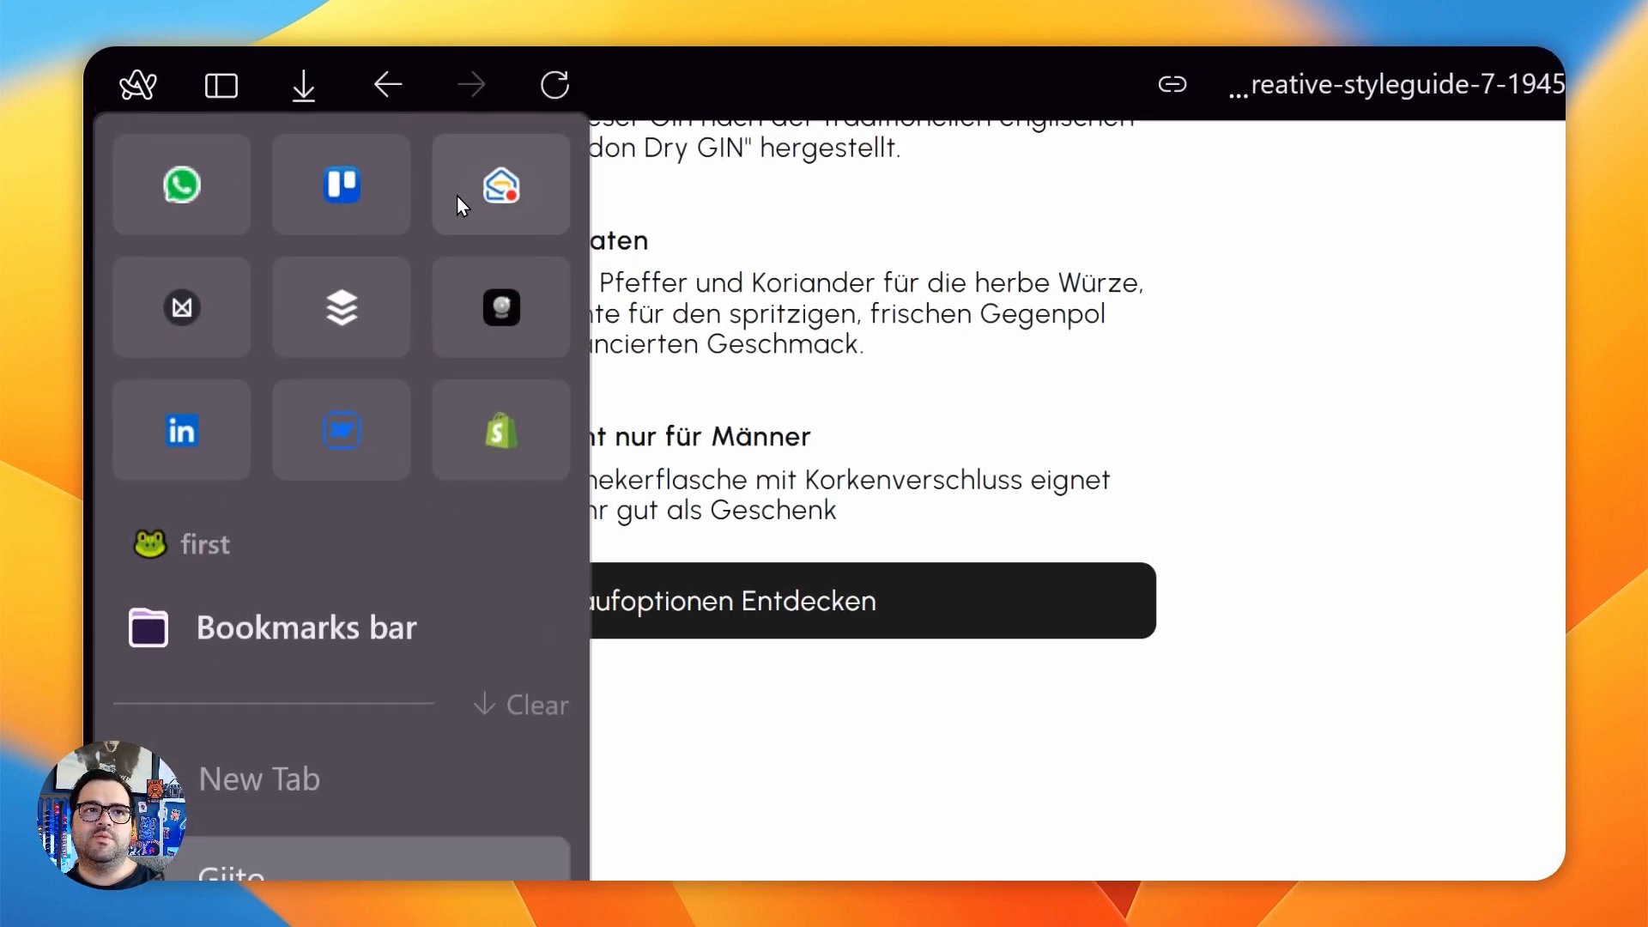
- Check the form submission notification in the mail inbox, return to the published Gjito site and switch to the Zap in Zapier
left_click(456, 195)
left_click(838, 434)
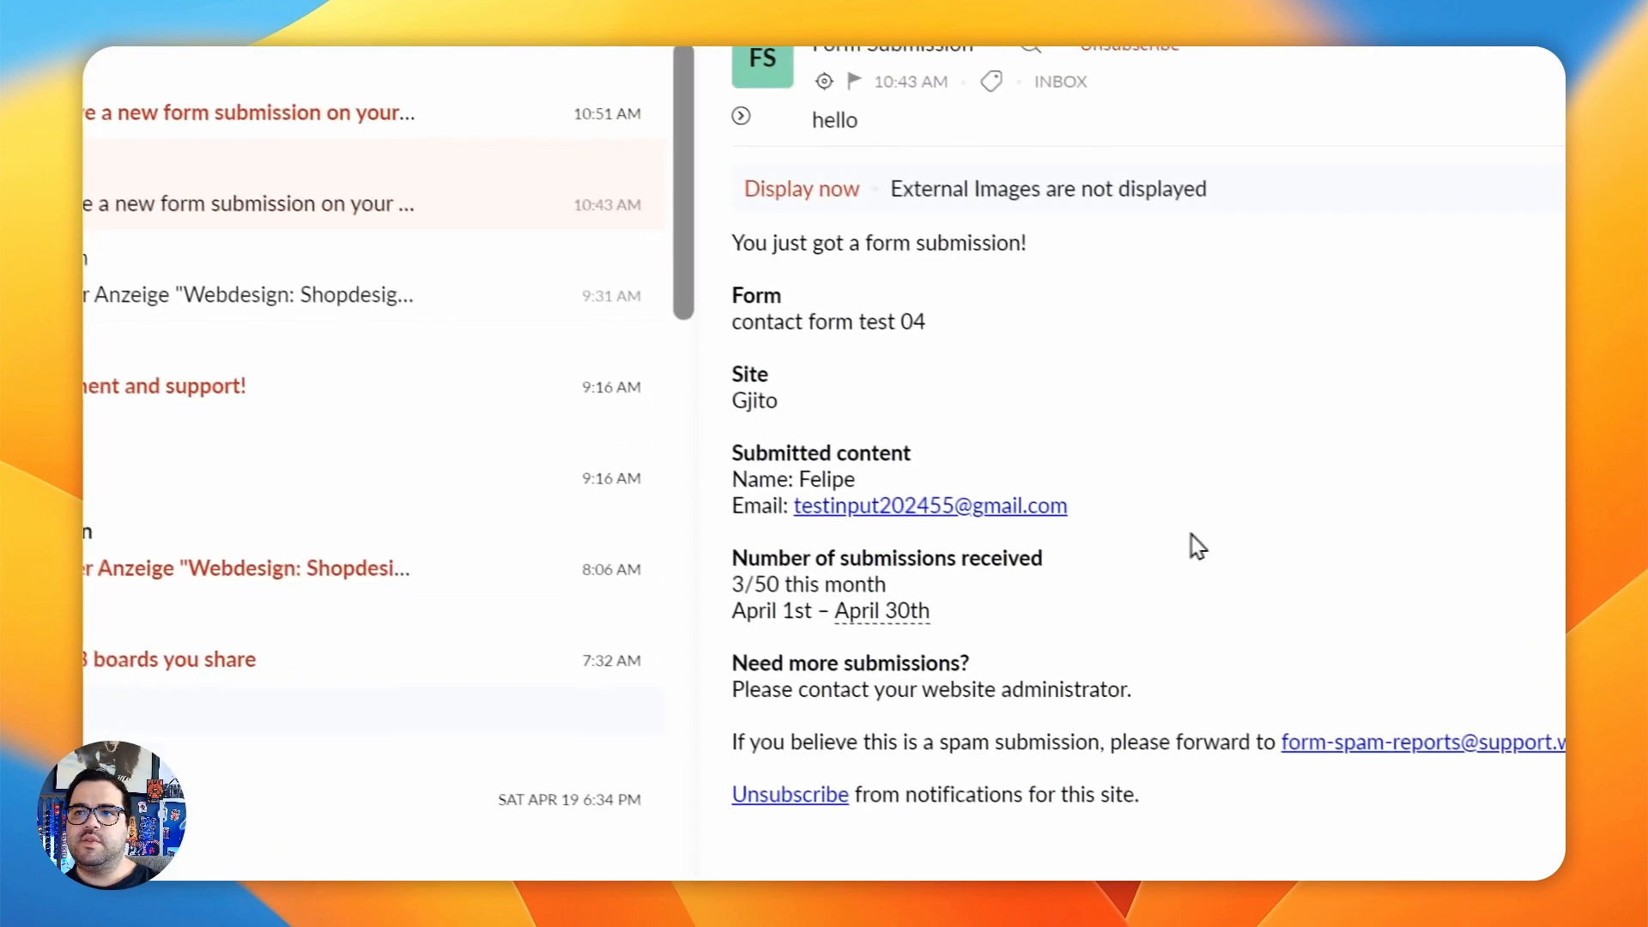
mouse_move(139, 553)
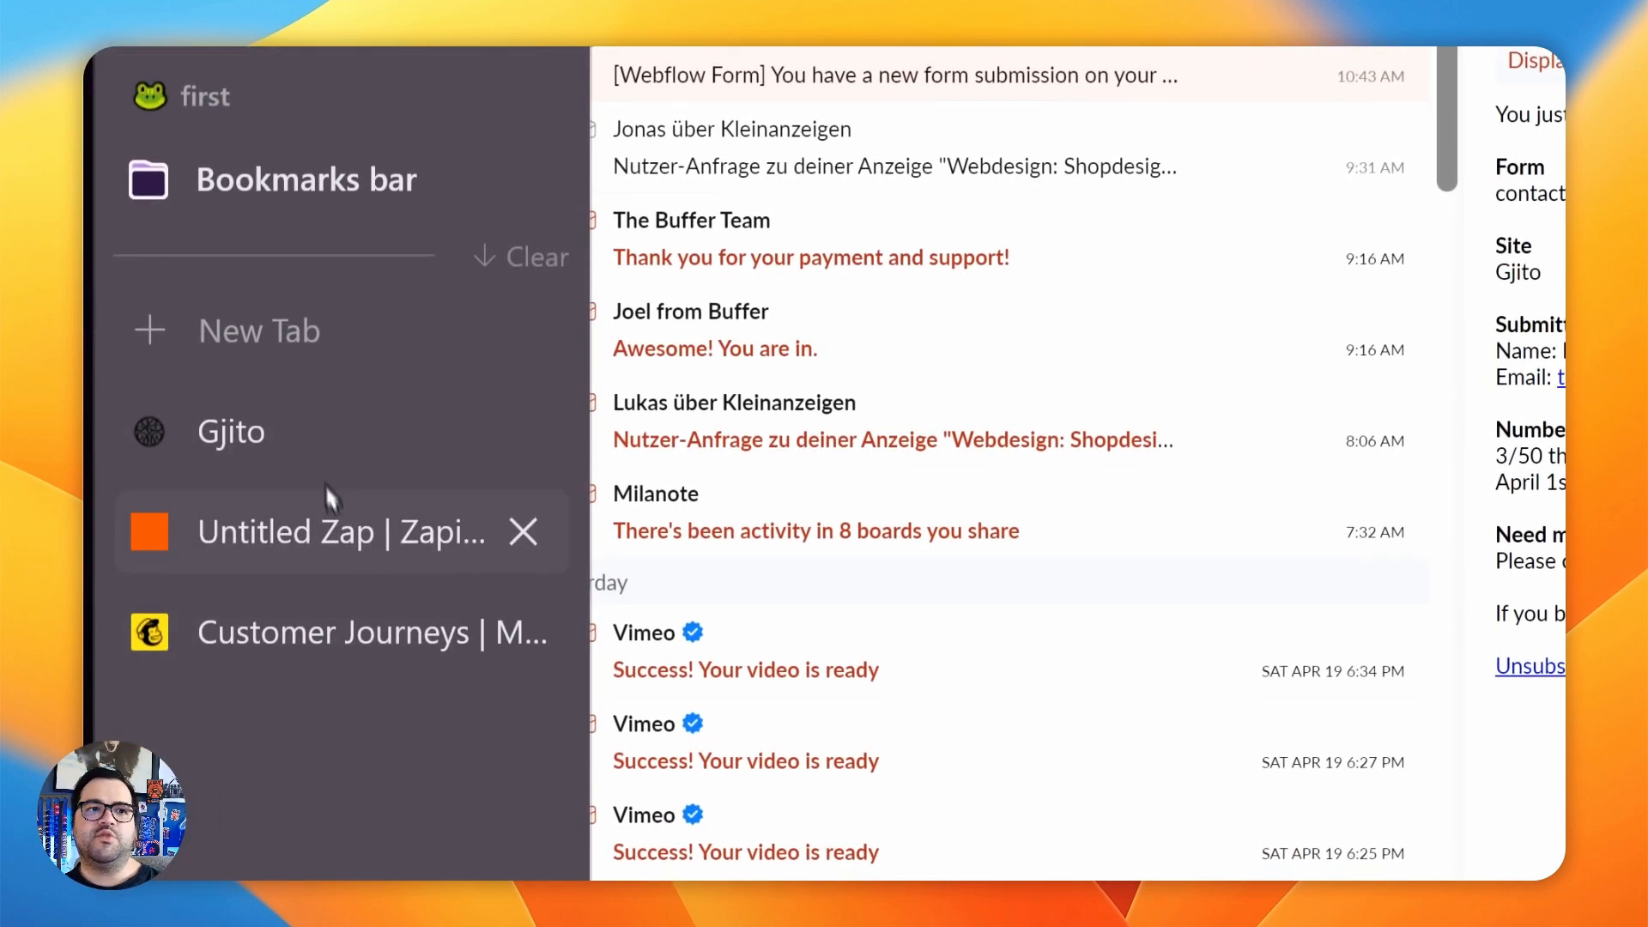
left_click(319, 446)
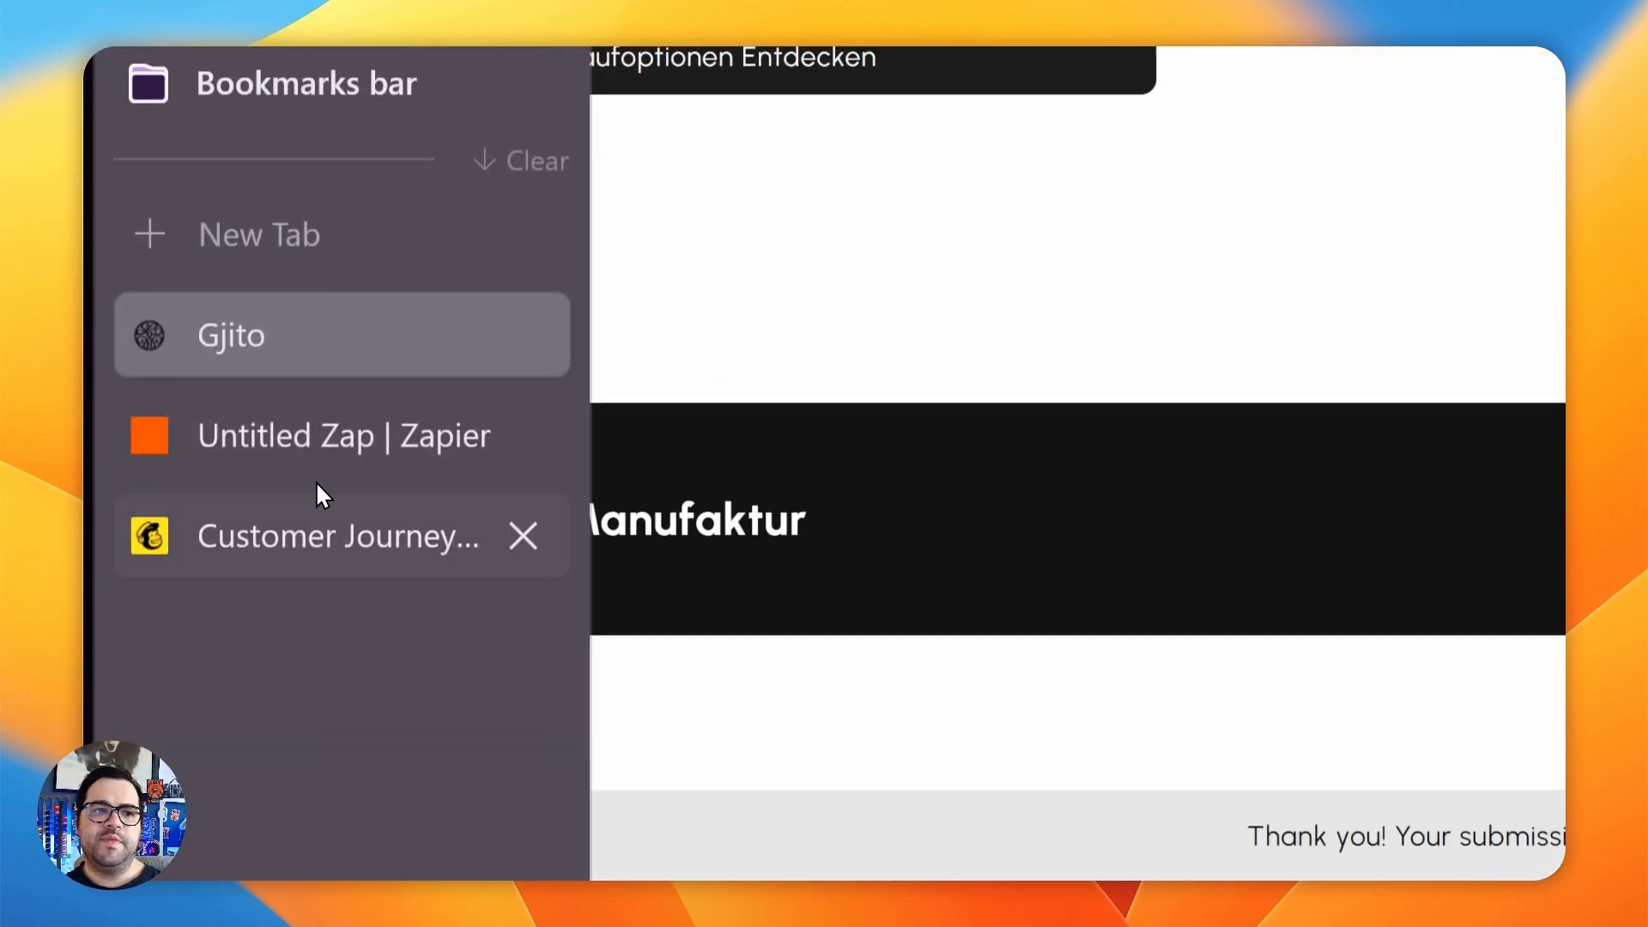
left_click(313, 435)
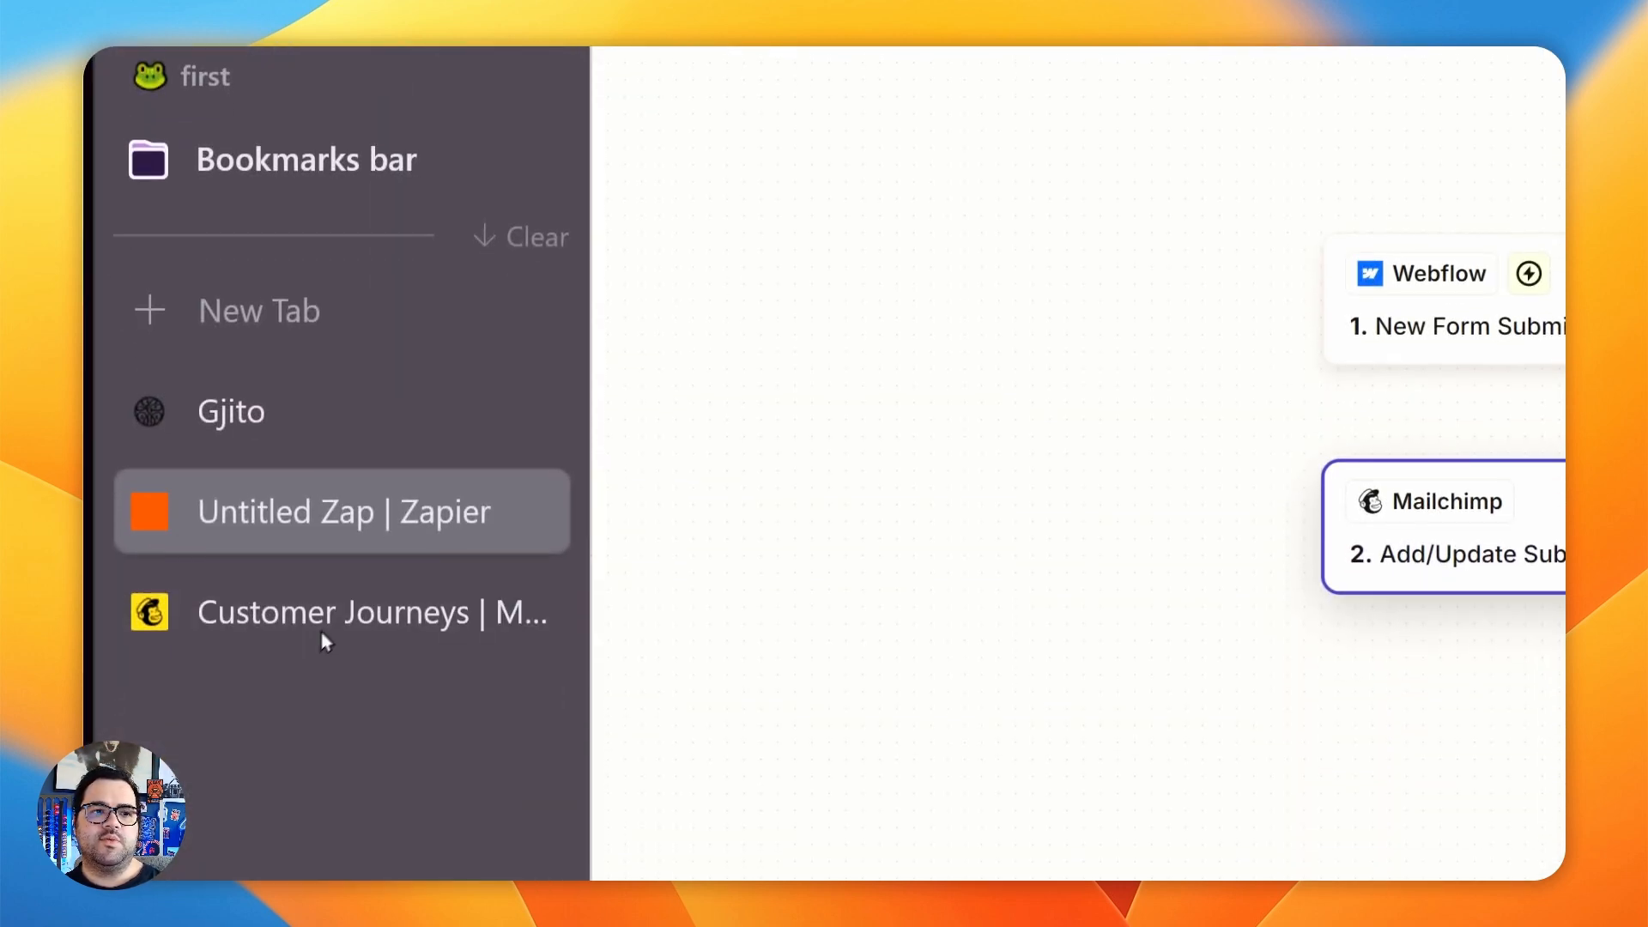
- Switch to Mailchimp, open all audience contacts and check the newest contact's email address and newform tag
left_click(324, 640)
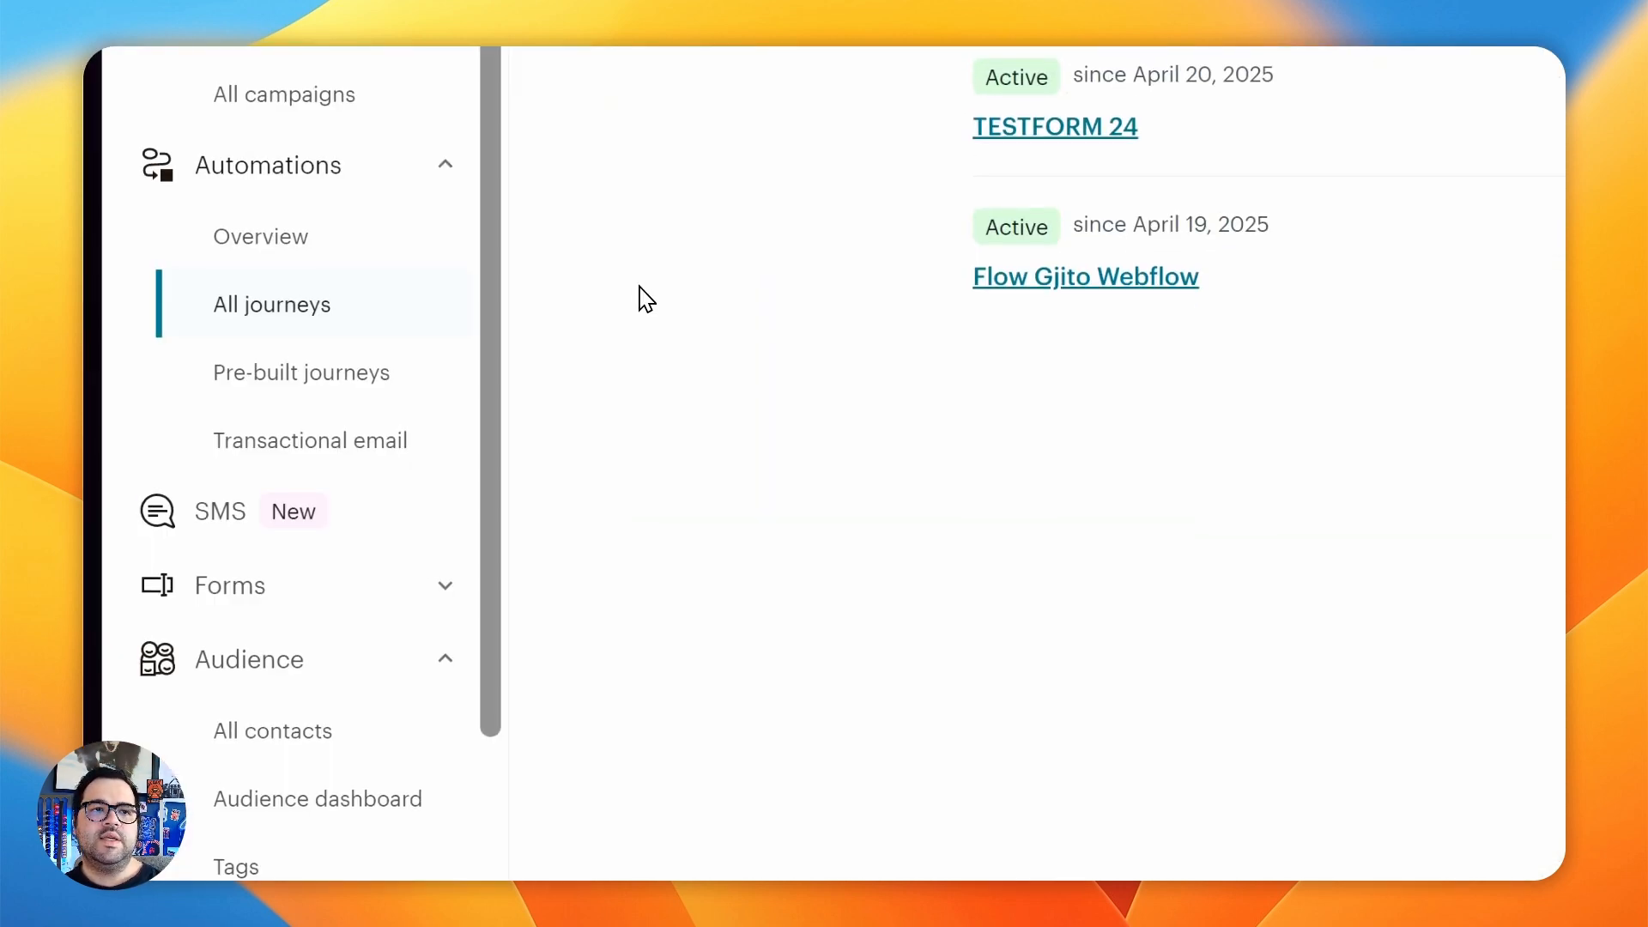
scroll(399, 543, "down", 1)
left_click(272, 603)
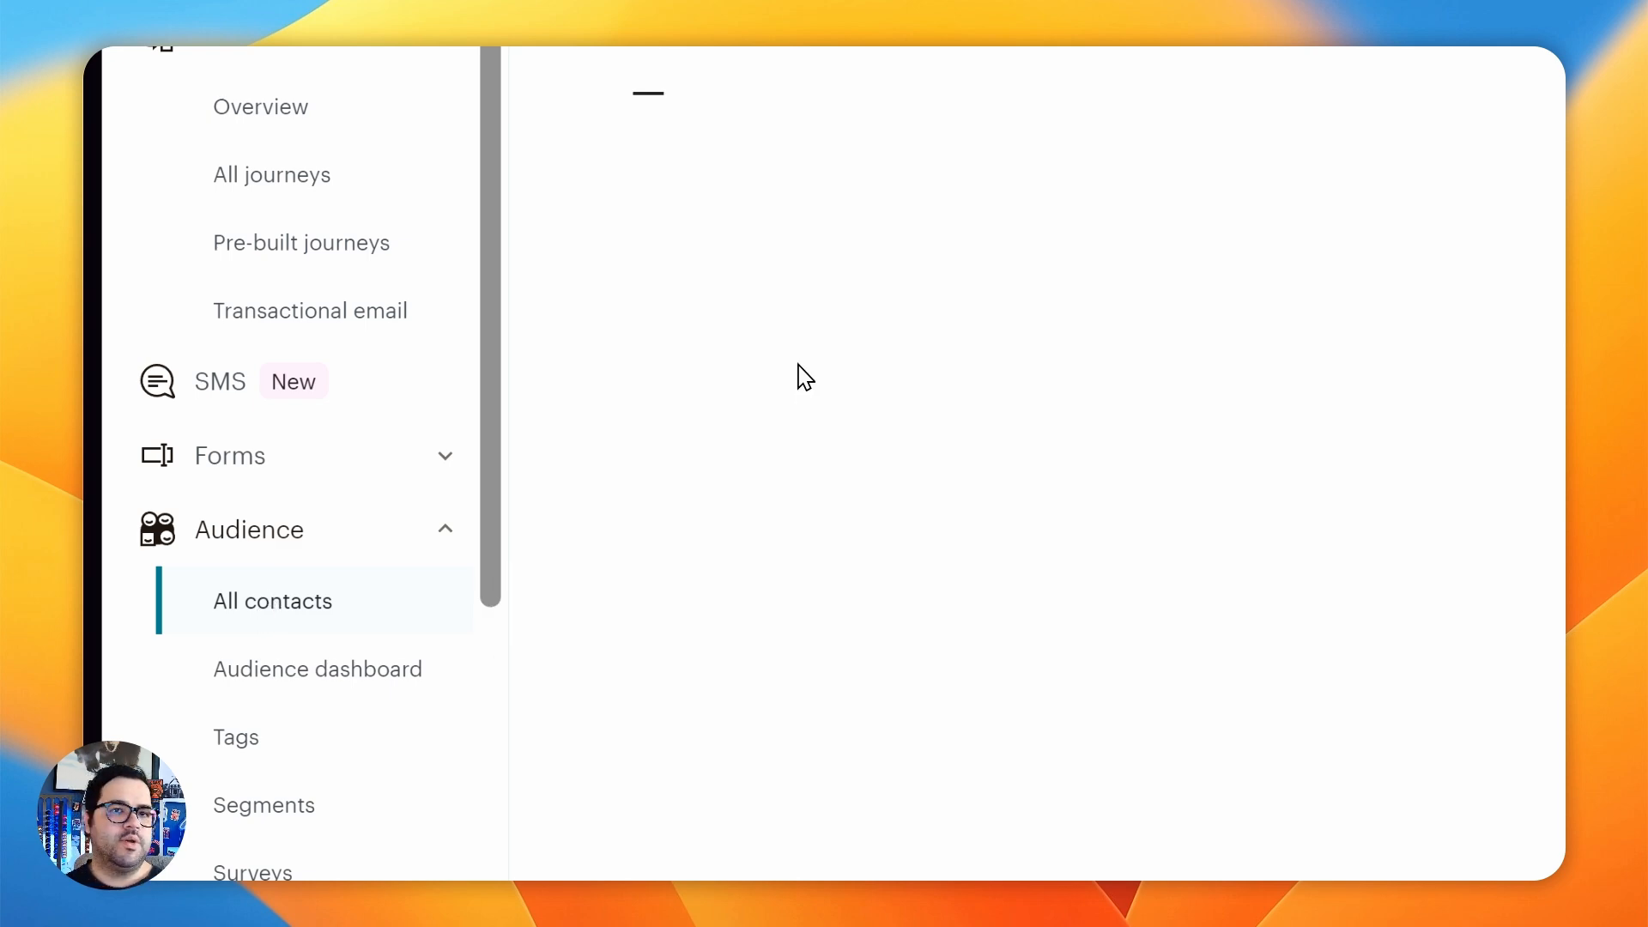
left_click_drag(1025, 429, 854, 430)
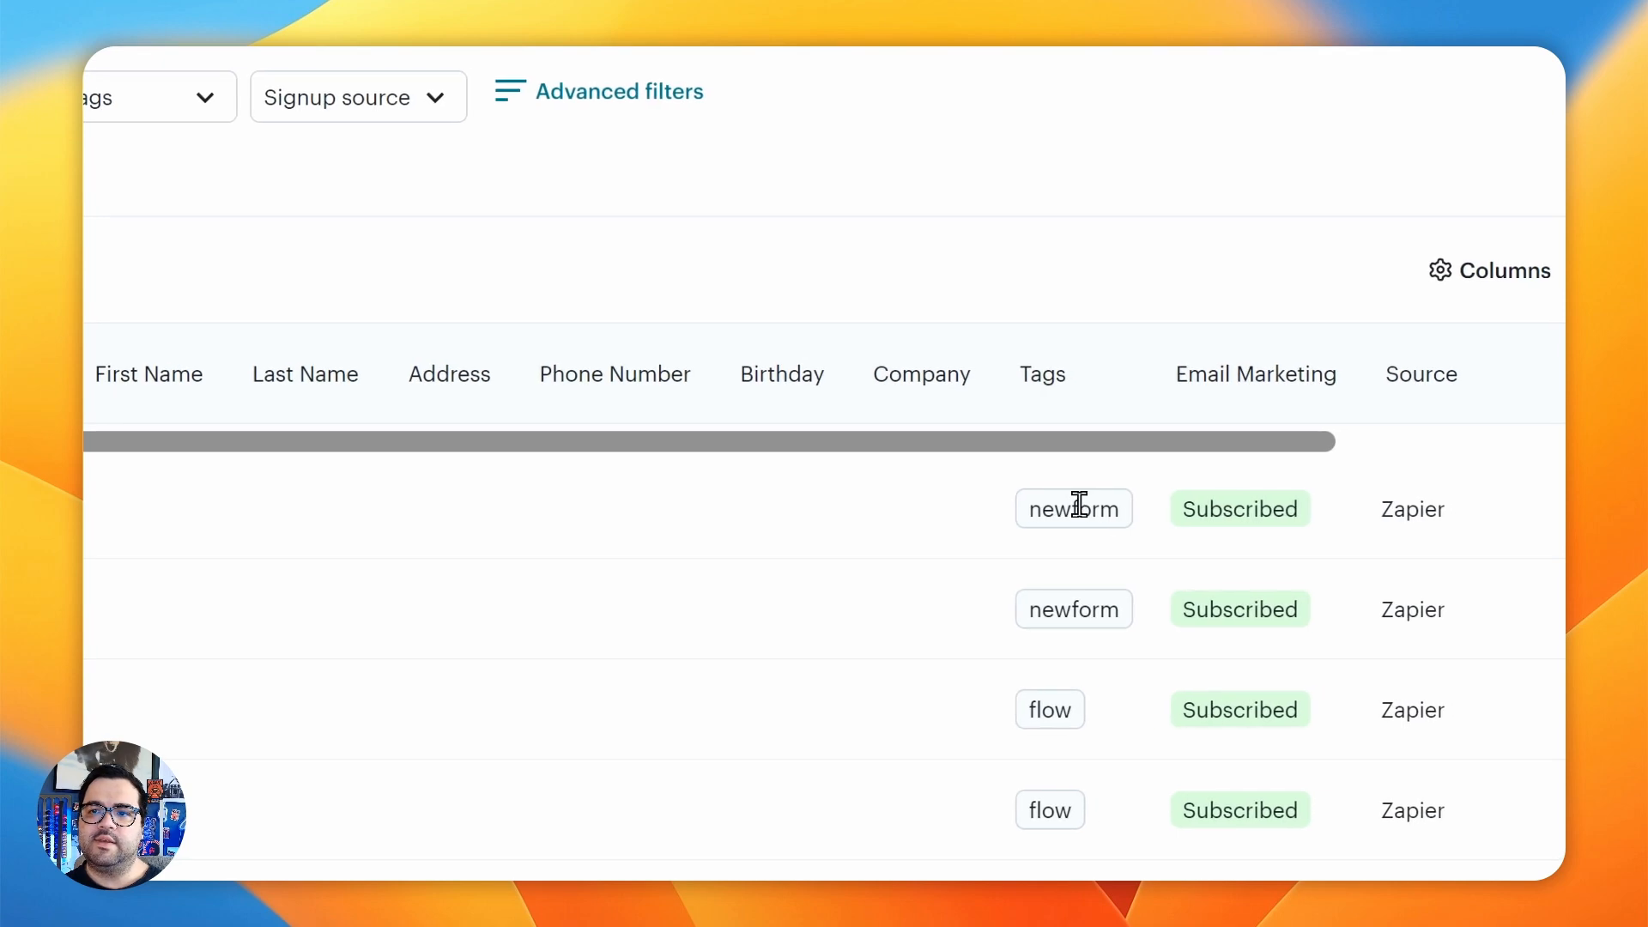
double_click(1079, 504)
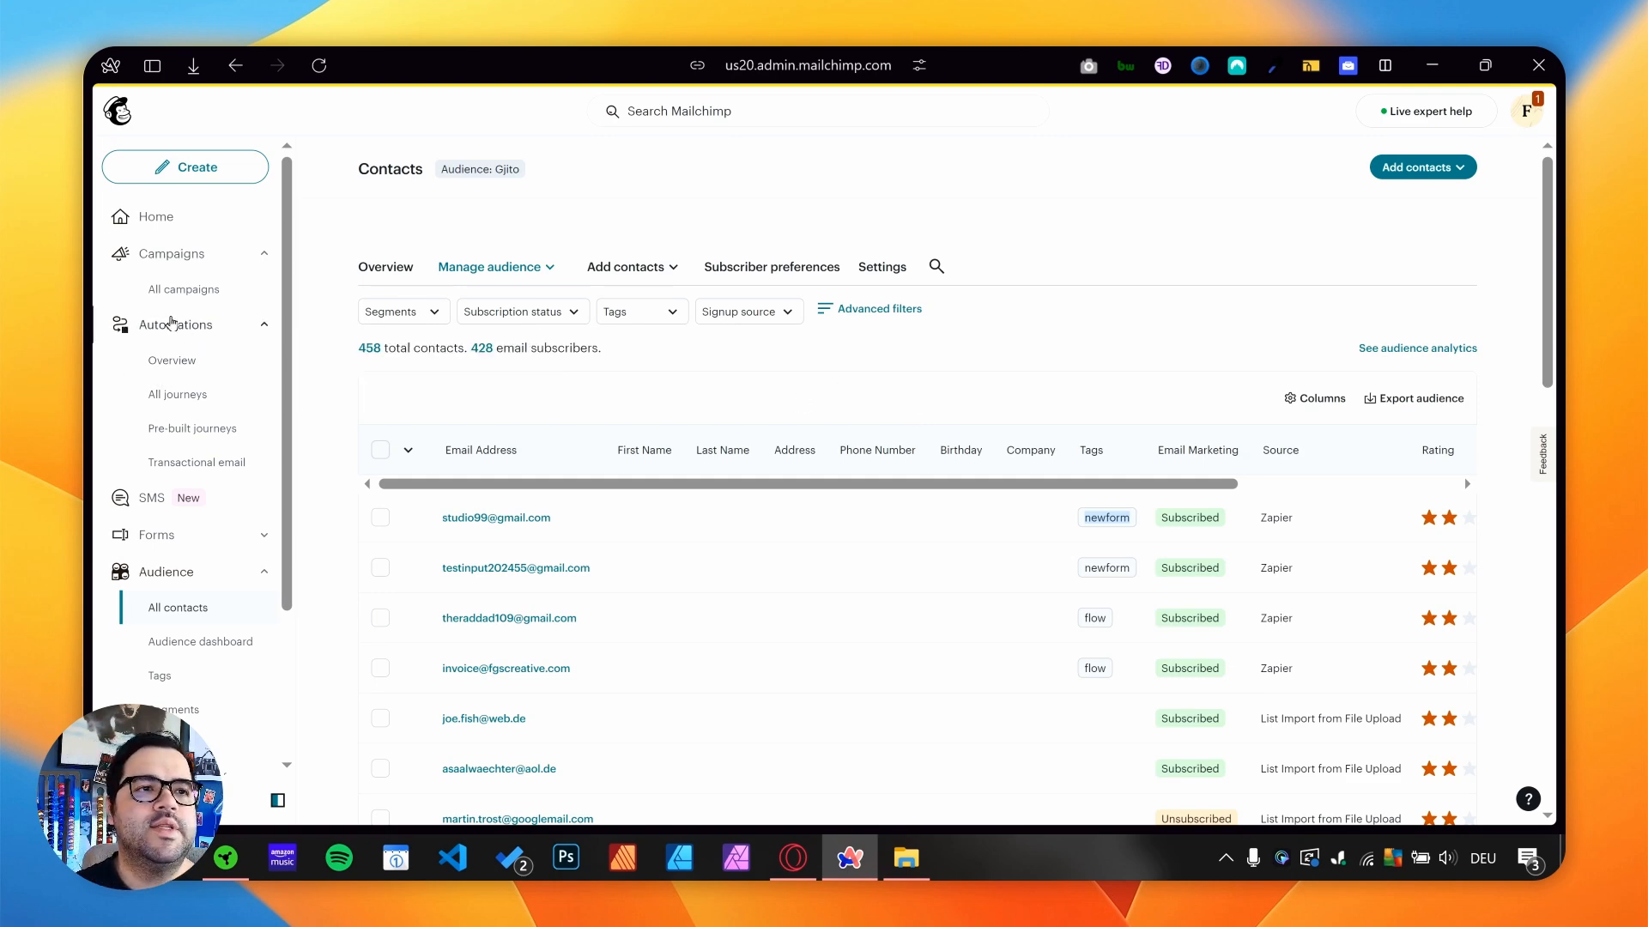
- Open the Automations overview and examine the status and Started, In Progress and Completed figures of TESTFORM 24 and Flow Gjito Webflow
left_click(169, 367)
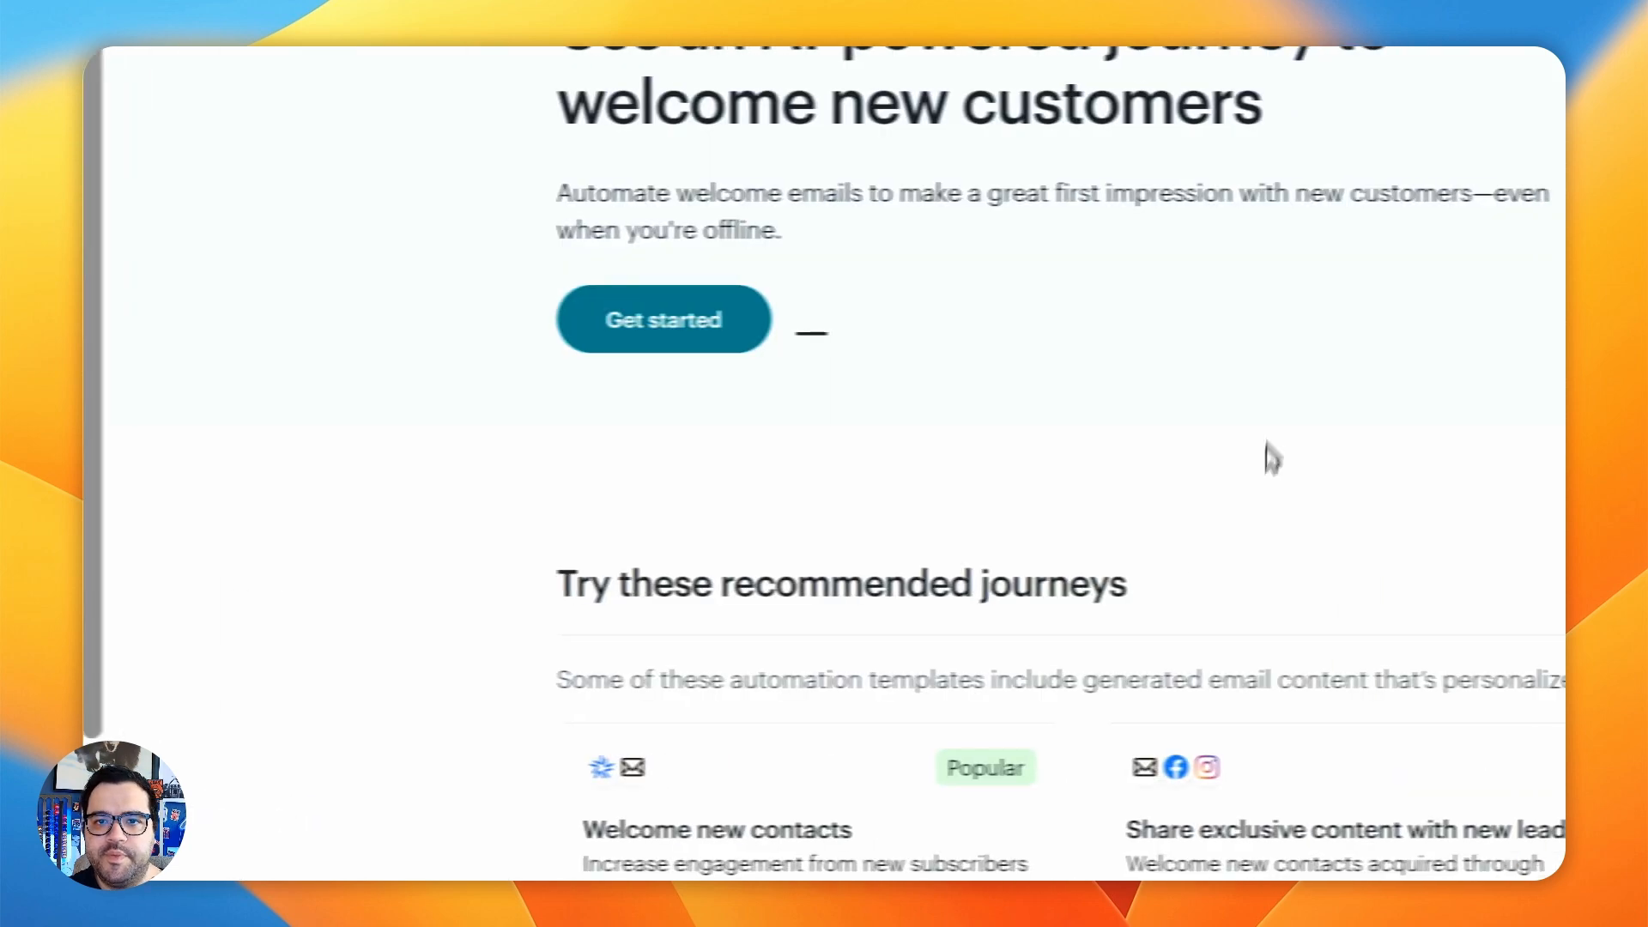
scroll(746, 578, "down", 5)
left_click_drag(464, 605, 692, 611)
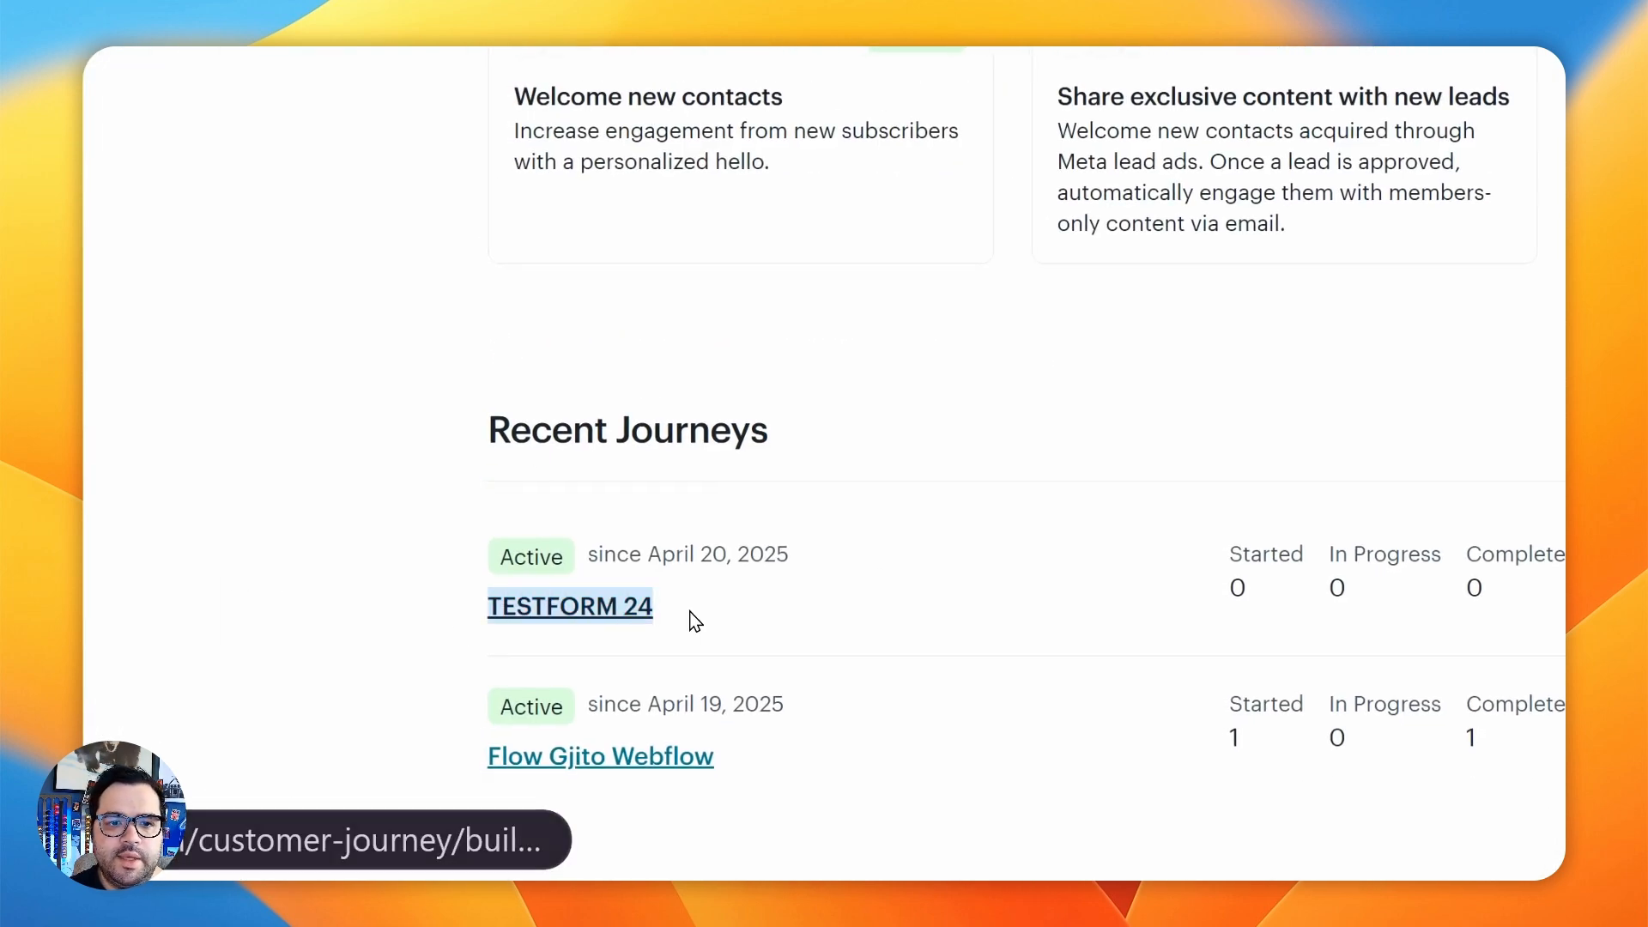
left_click_drag(1121, 556, 1426, 585)
left_click(1433, 587)
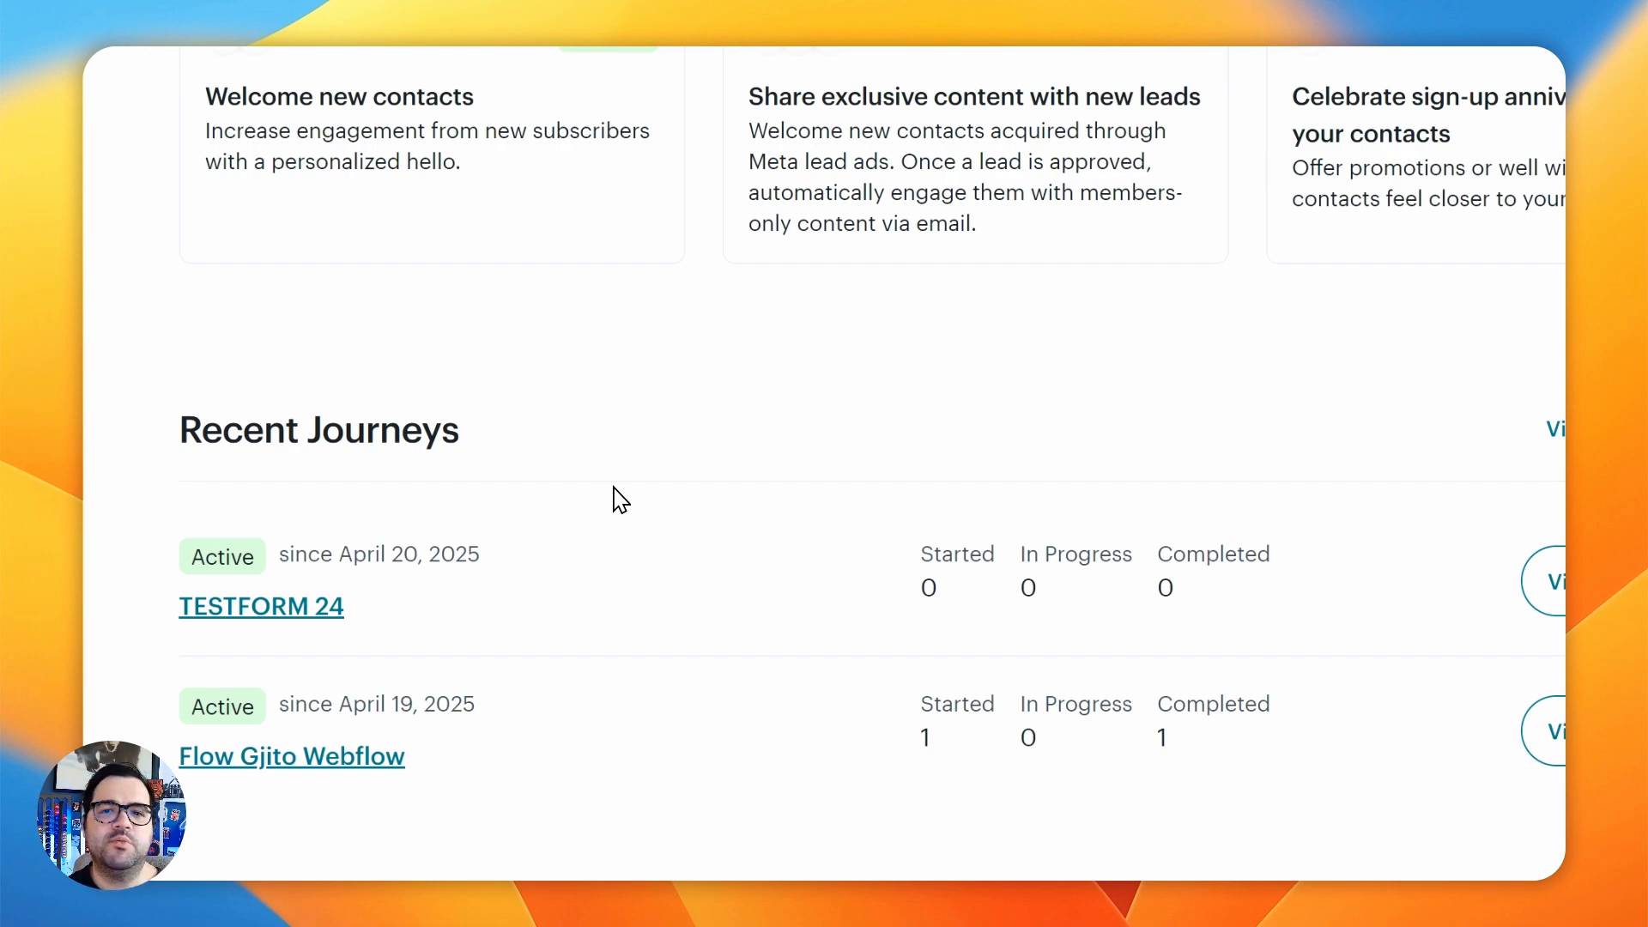
left_click_drag(148, 757, 446, 750)
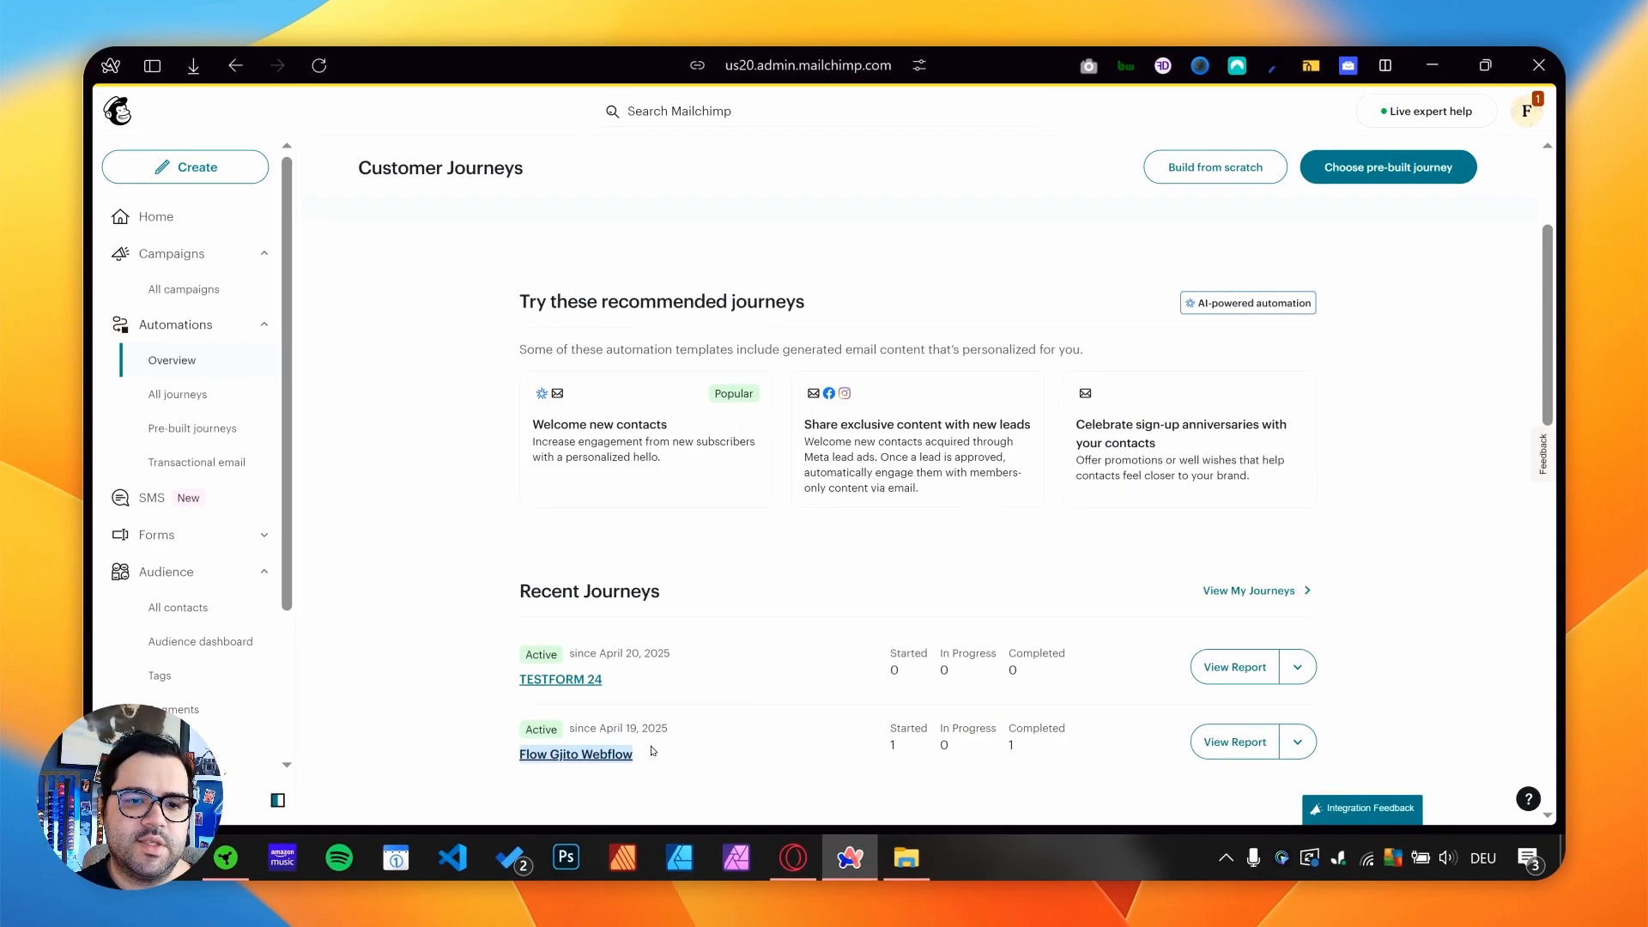
left_click(657, 748)
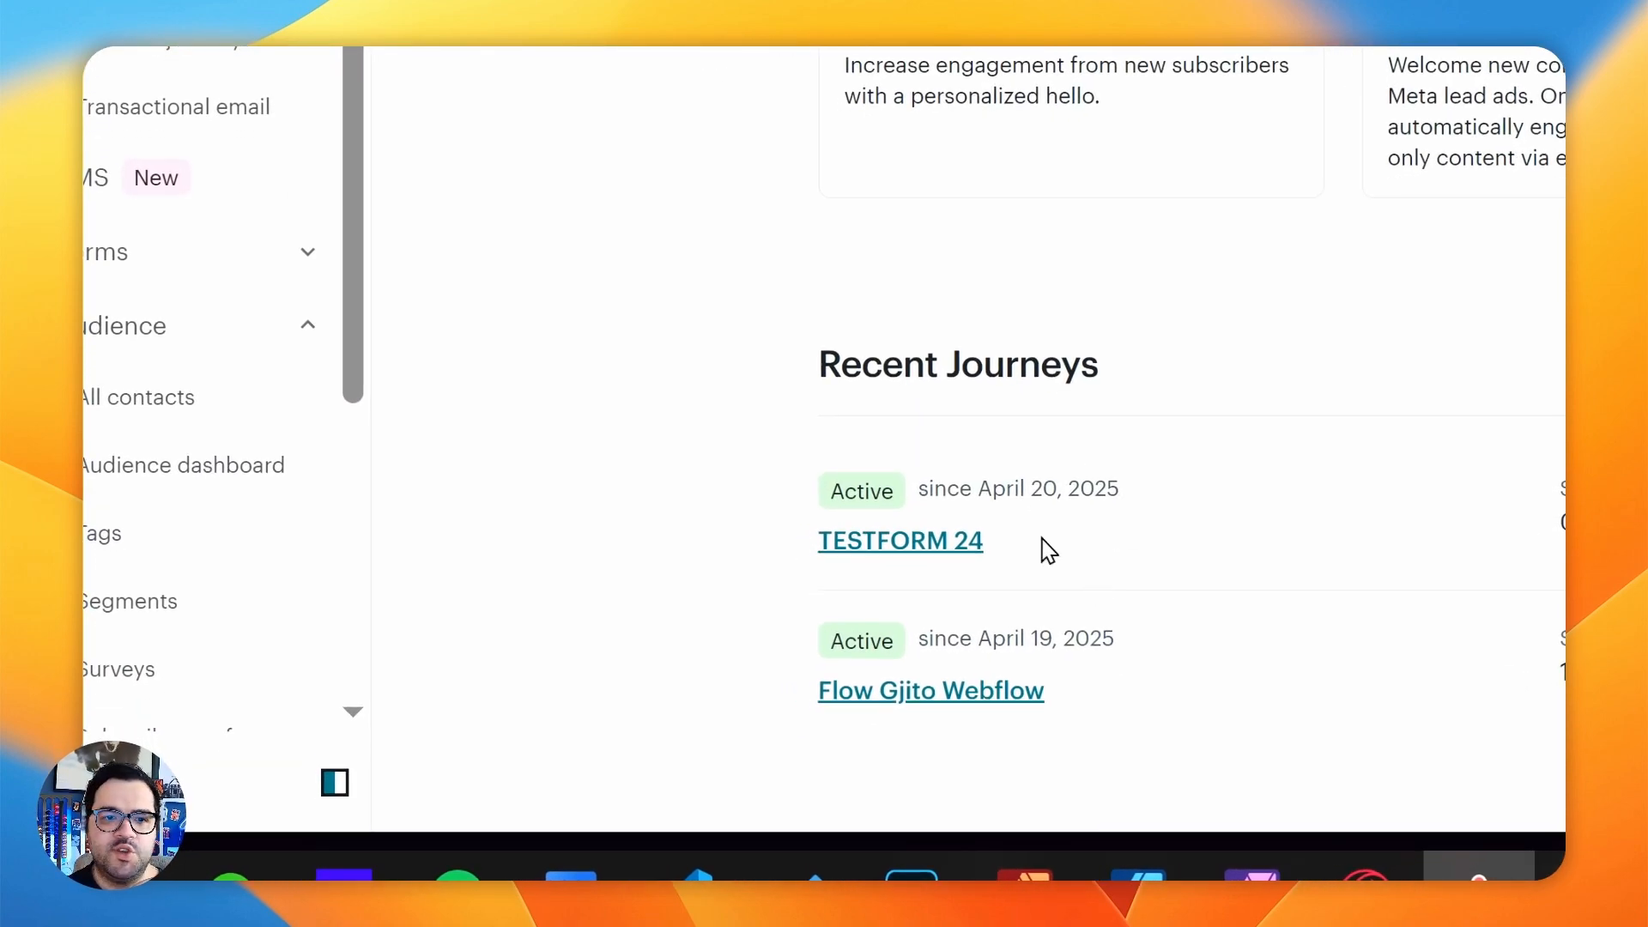
left_click_drag(1047, 549, 790, 523)
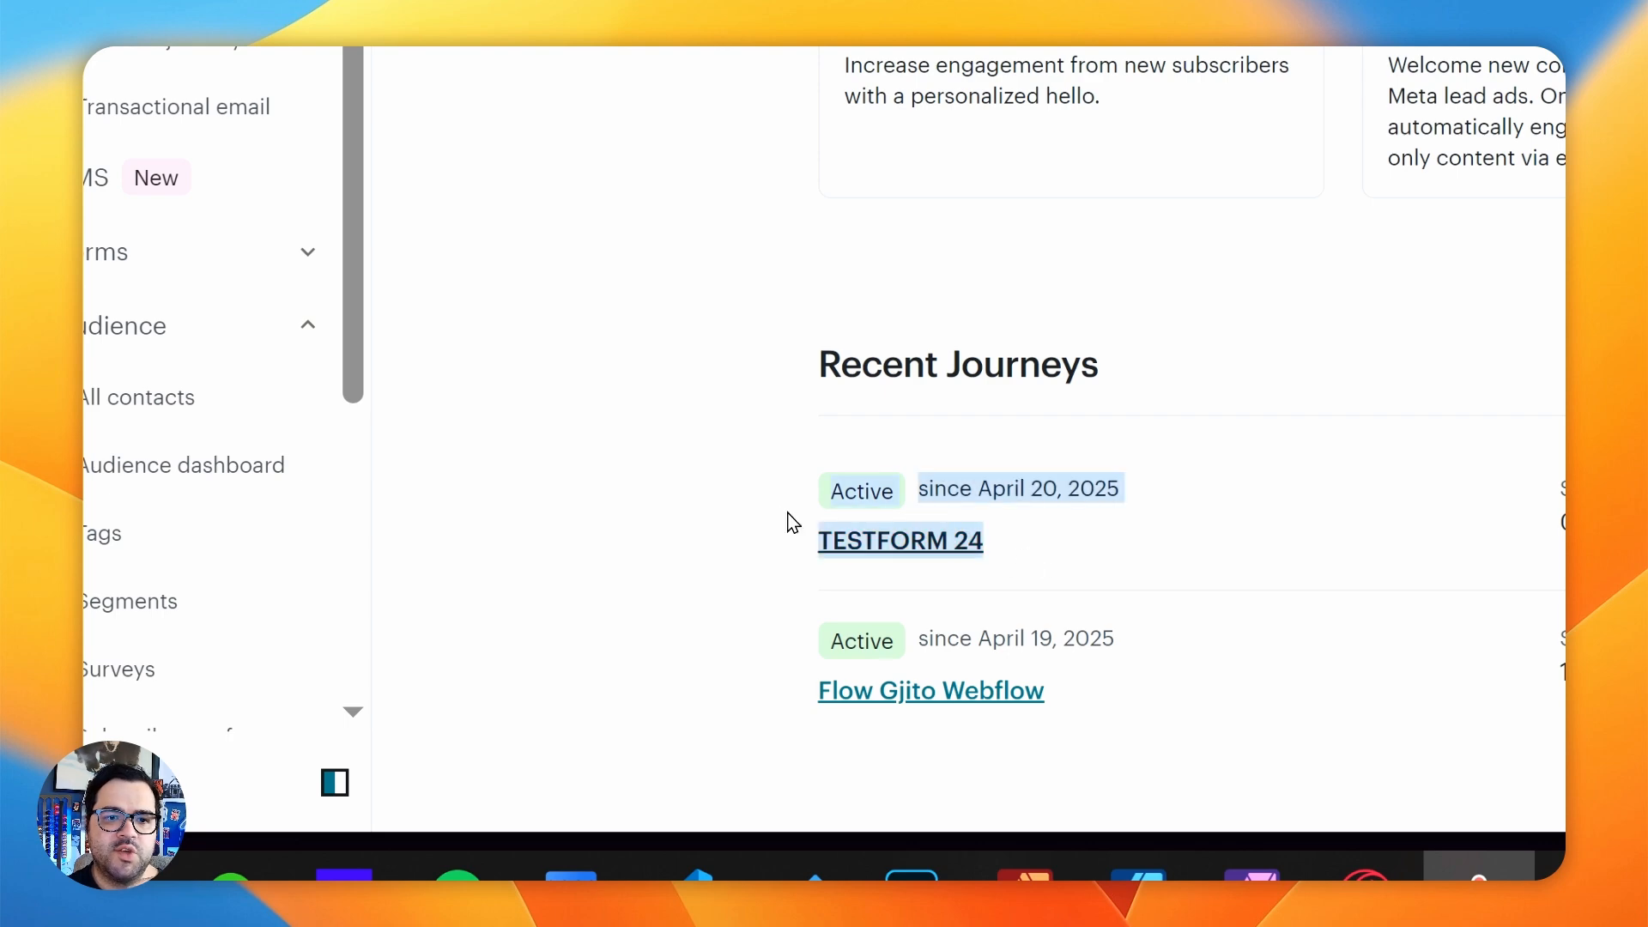
left_click(765, 495)
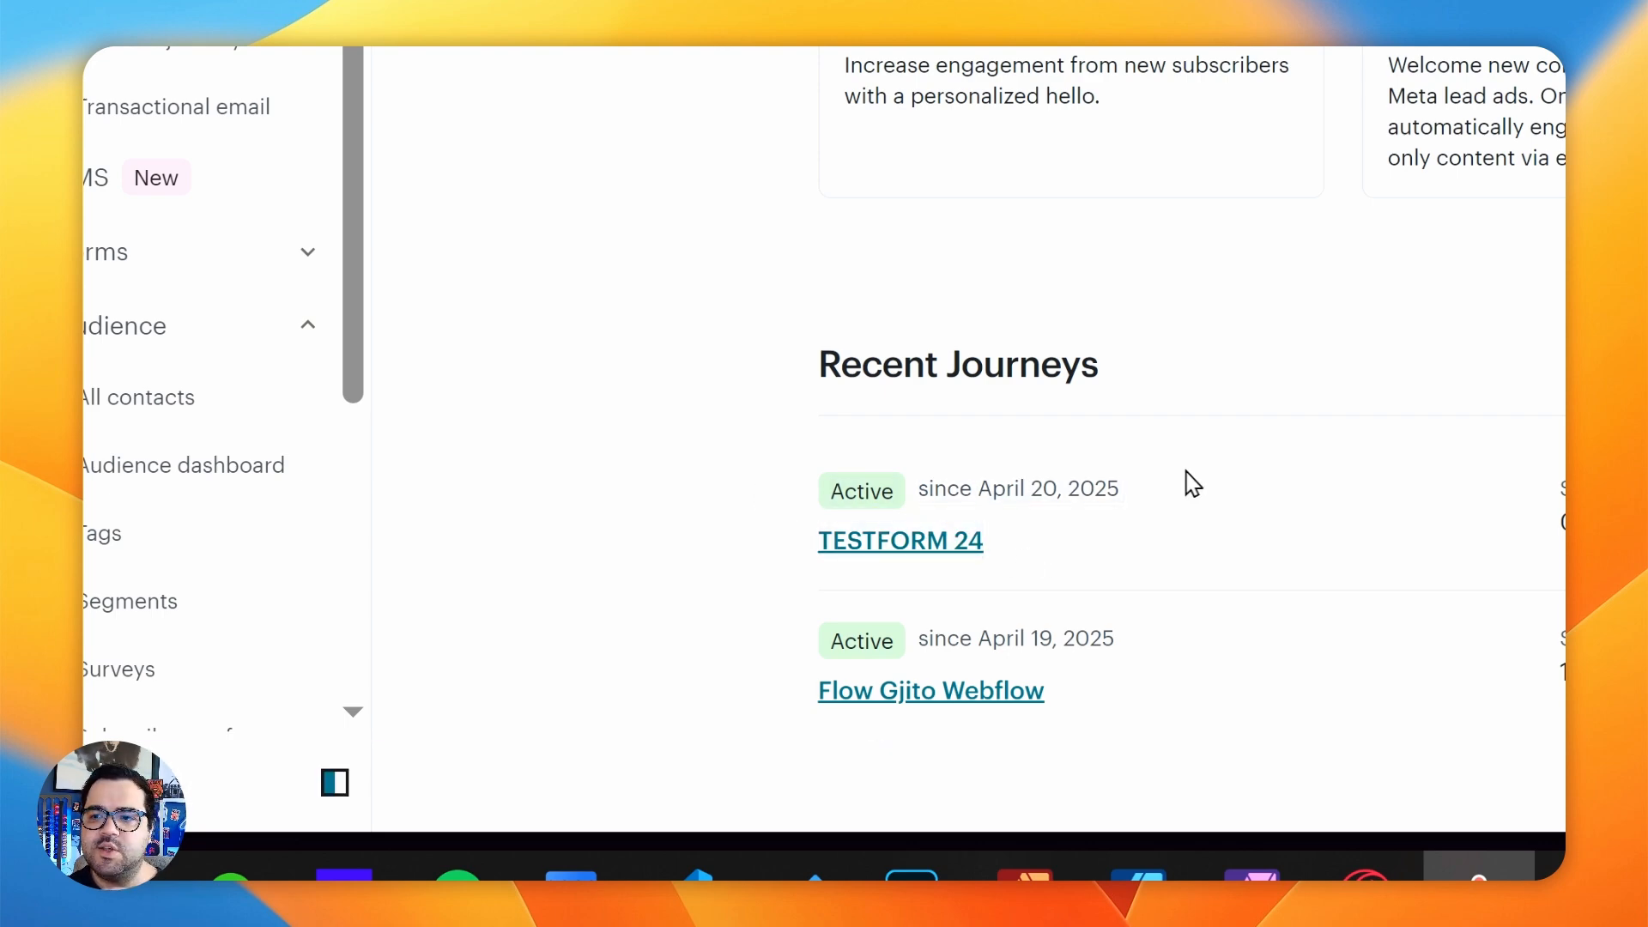
- Switch to the Gjito project in the Webflow Designer and inspect the Form Block and its Name field label
mouse_move(338, 460)
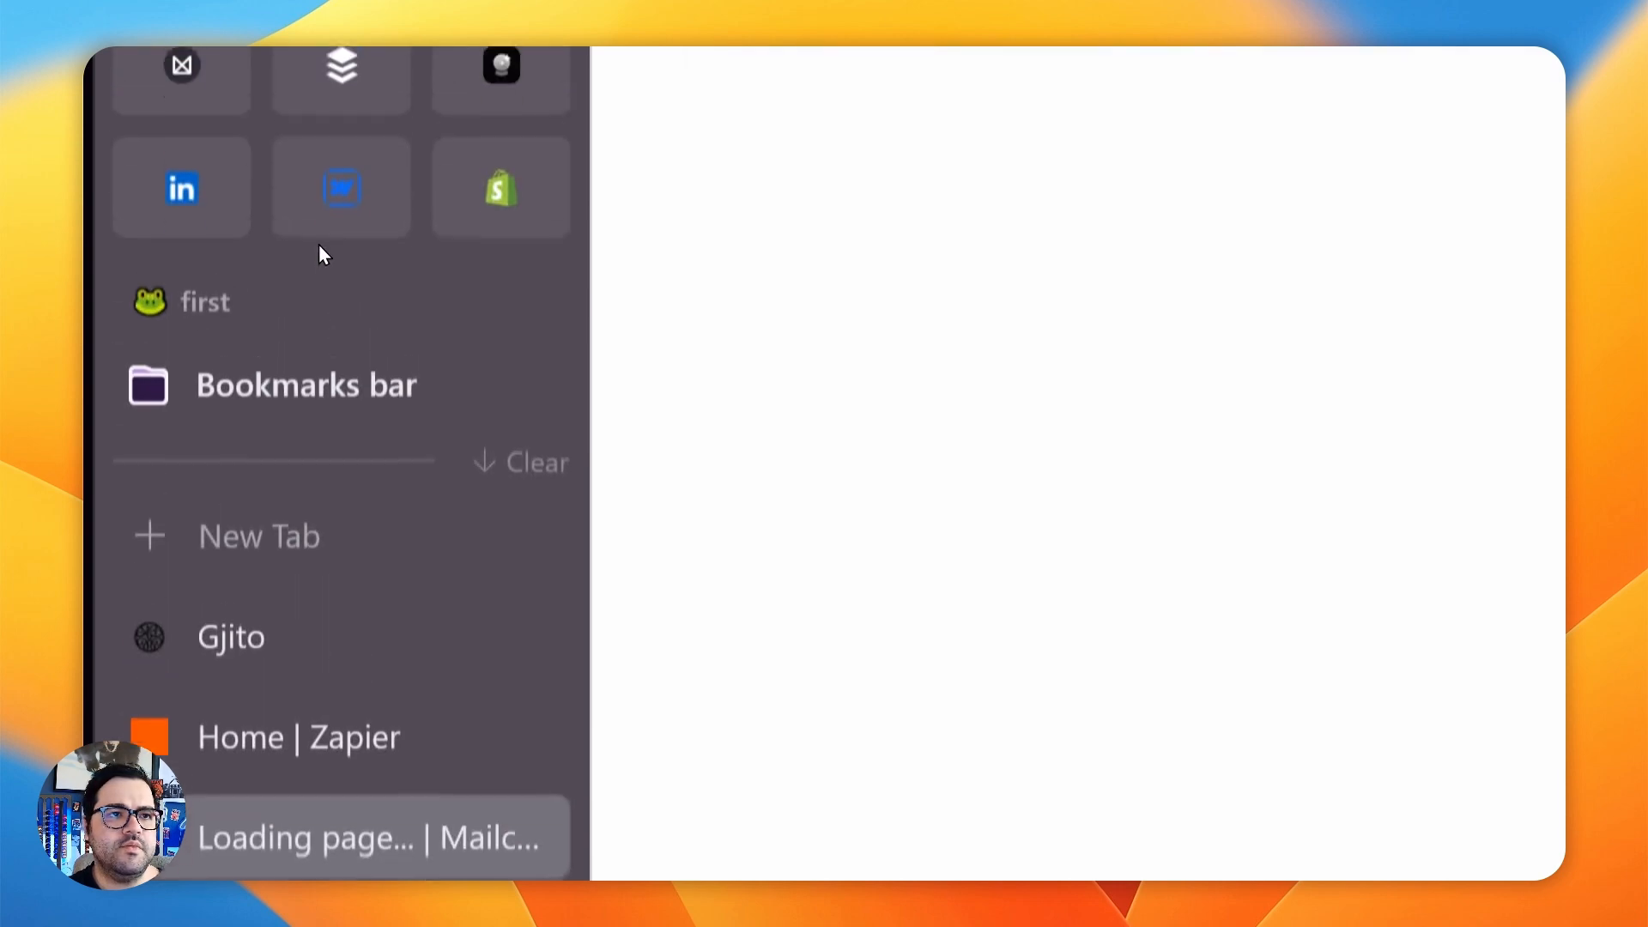
left_click(328, 255)
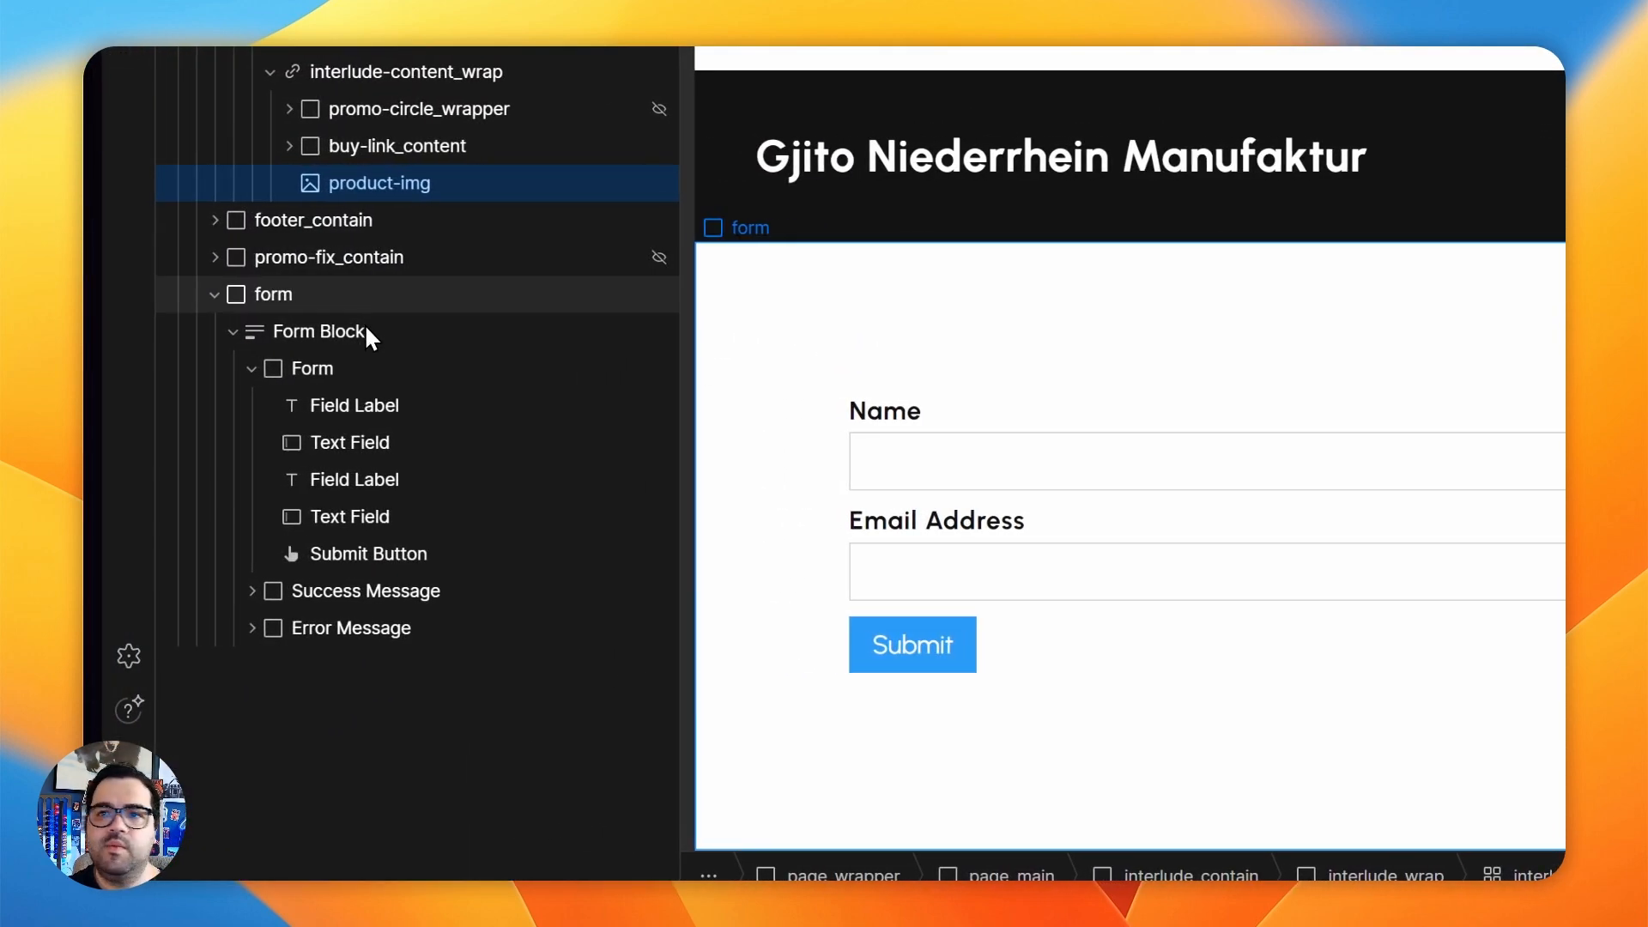
left_click(371, 336)
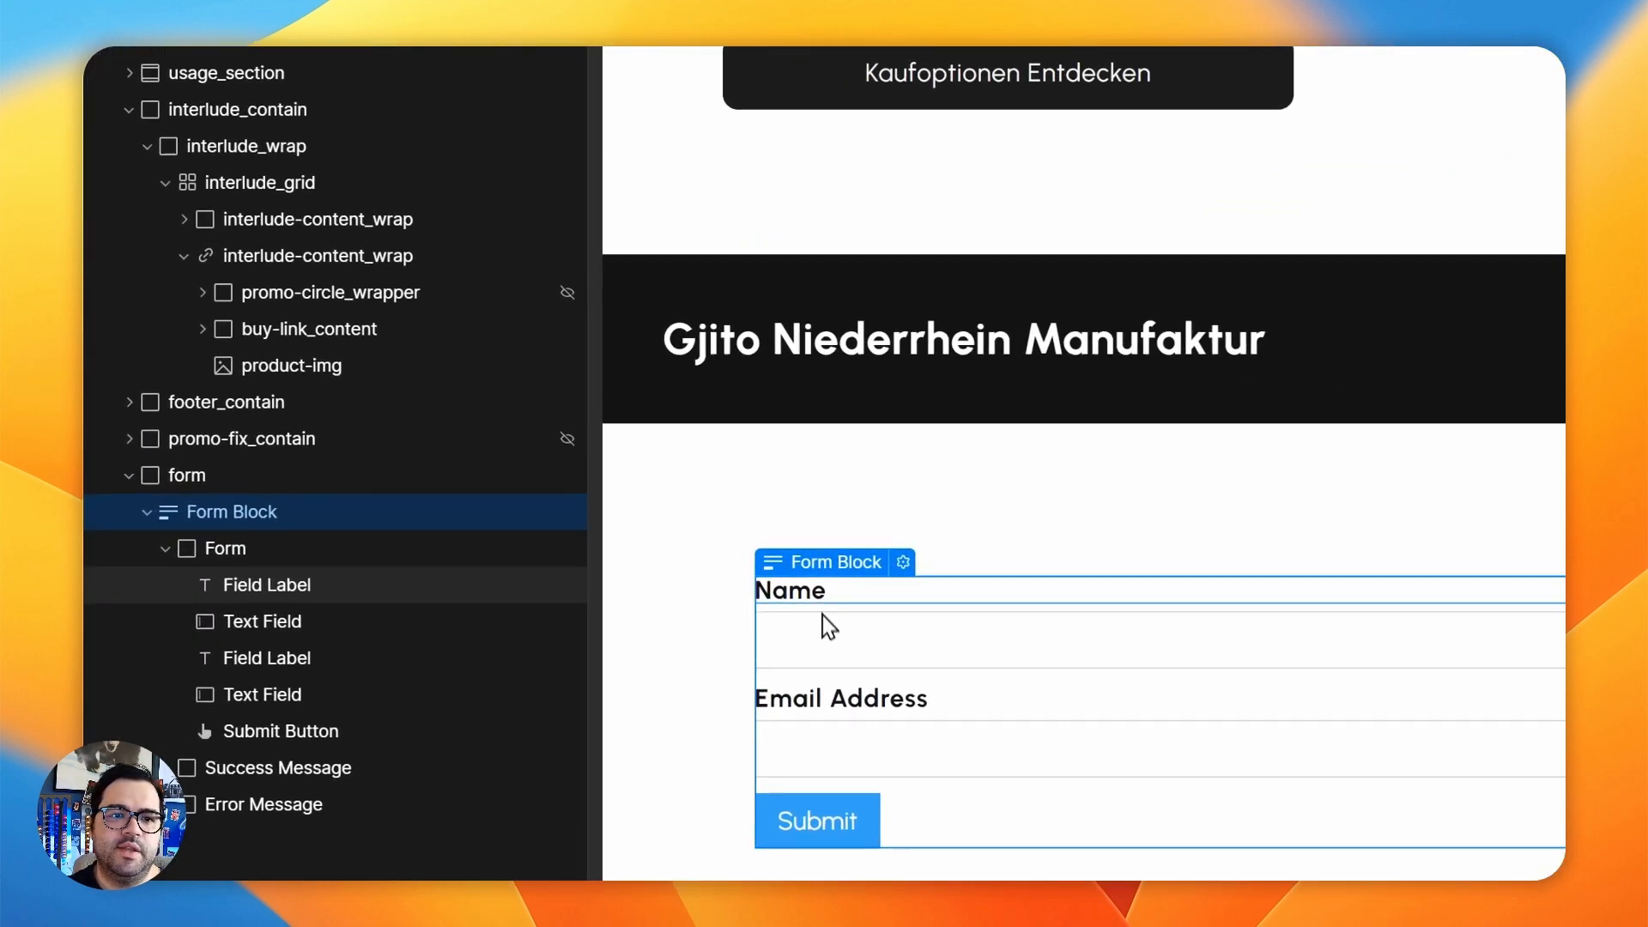
left_click(505, 586)
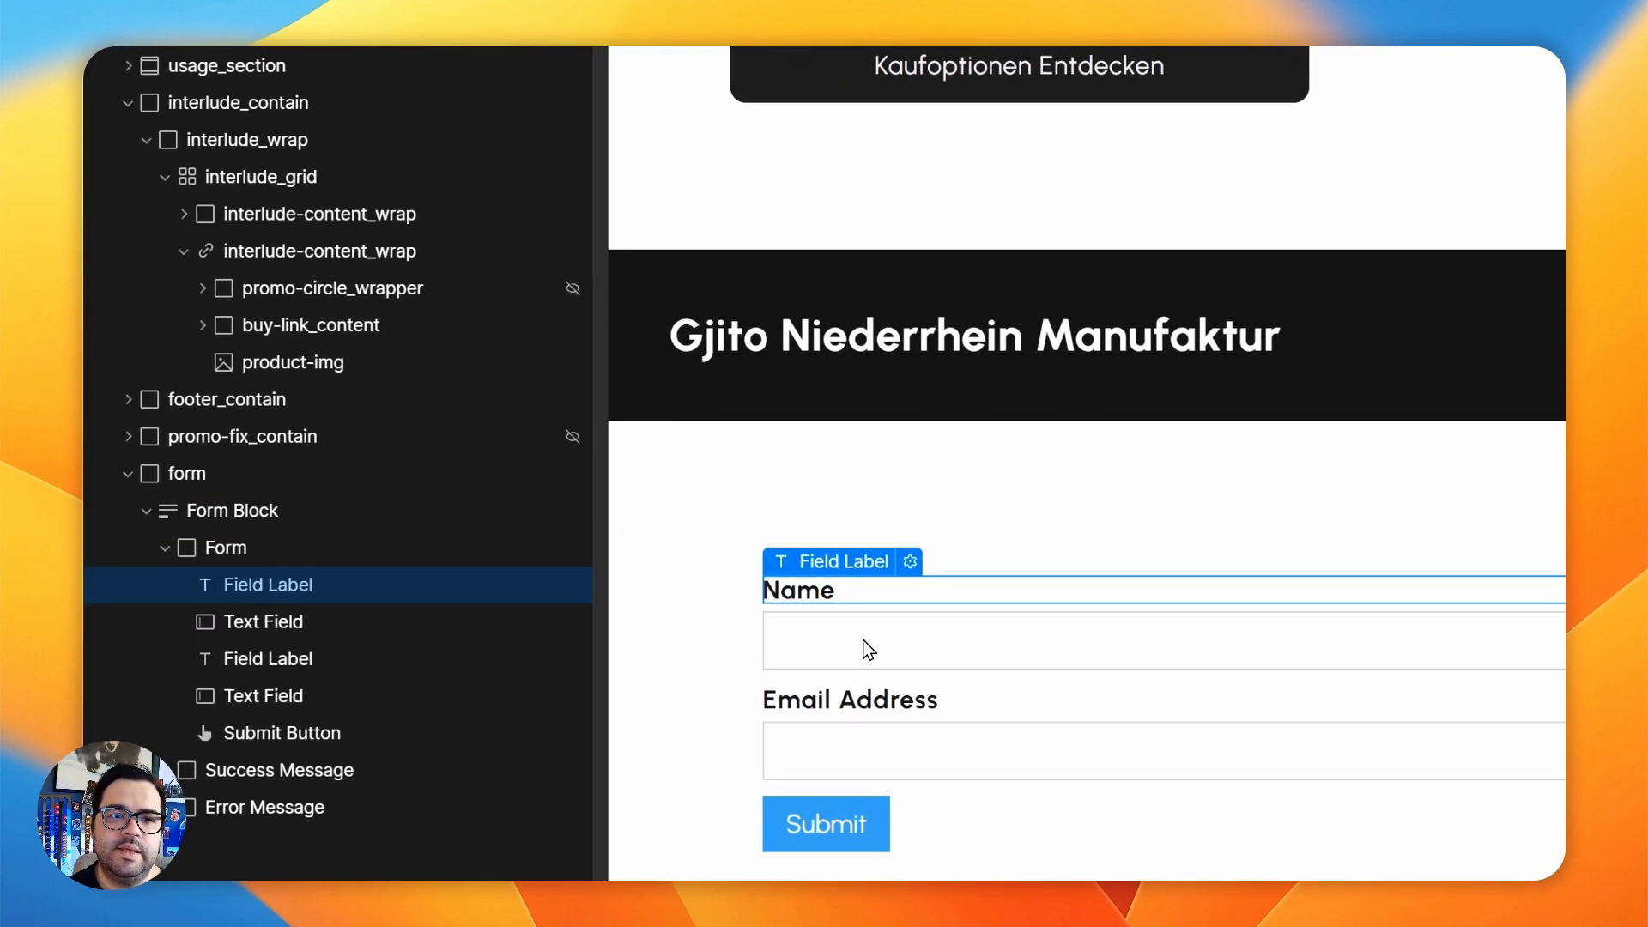
left_click(527, 589)
- Open the settings of the text field under the Name label and examine its field name and type
left_click(879, 631)
left_click(896, 594)
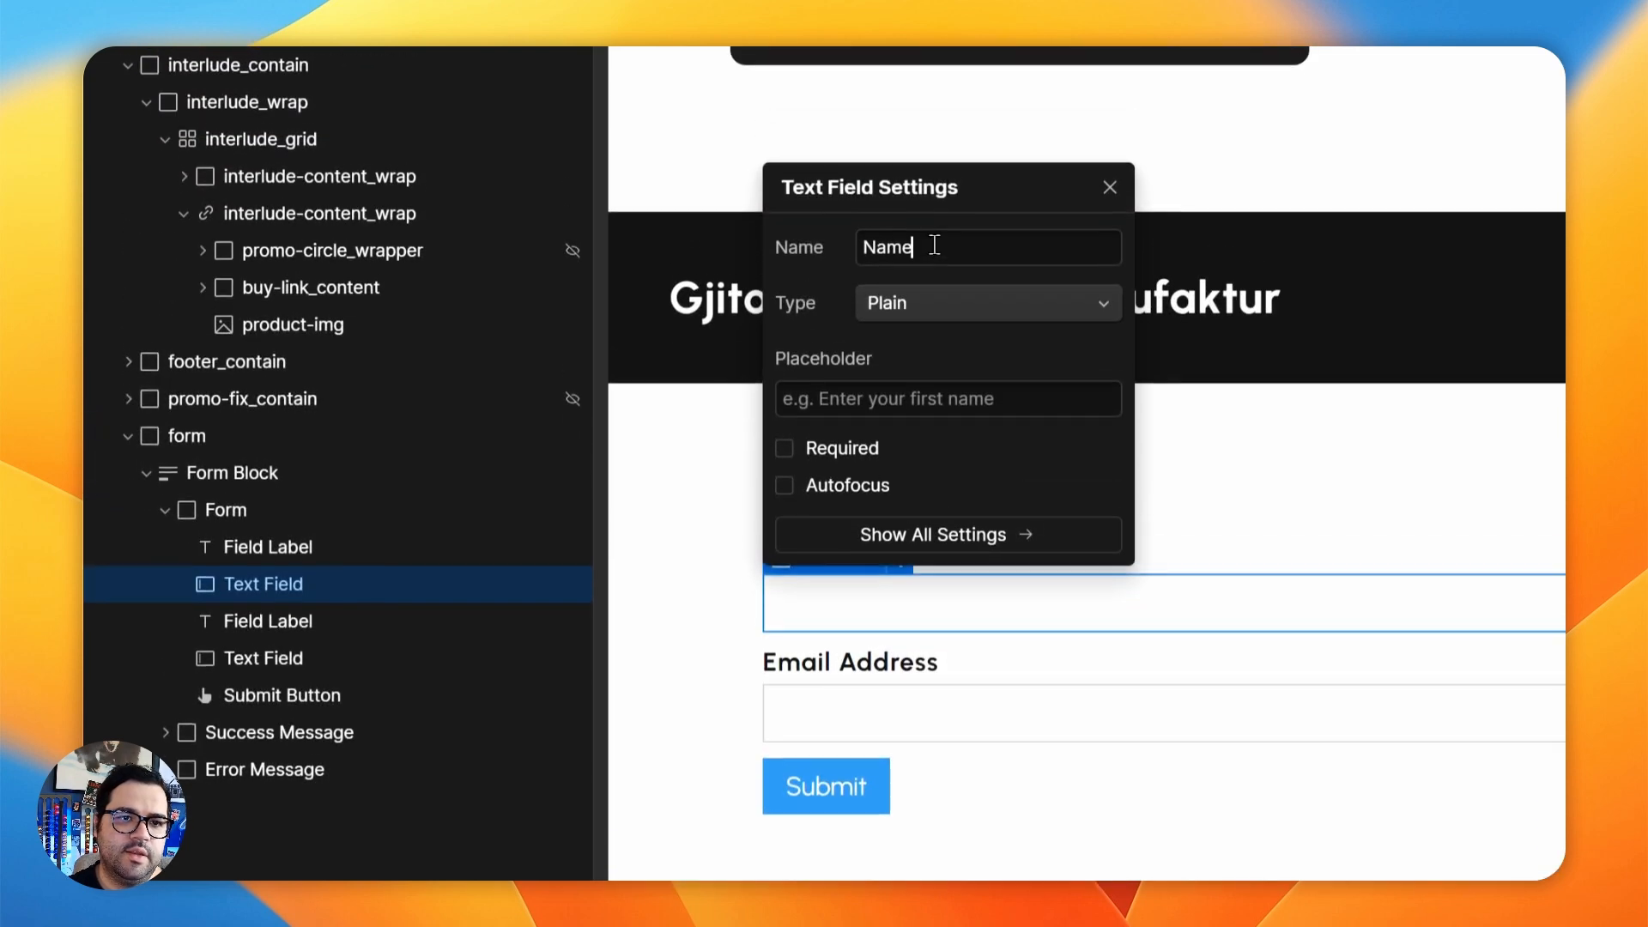
double_click(935, 246)
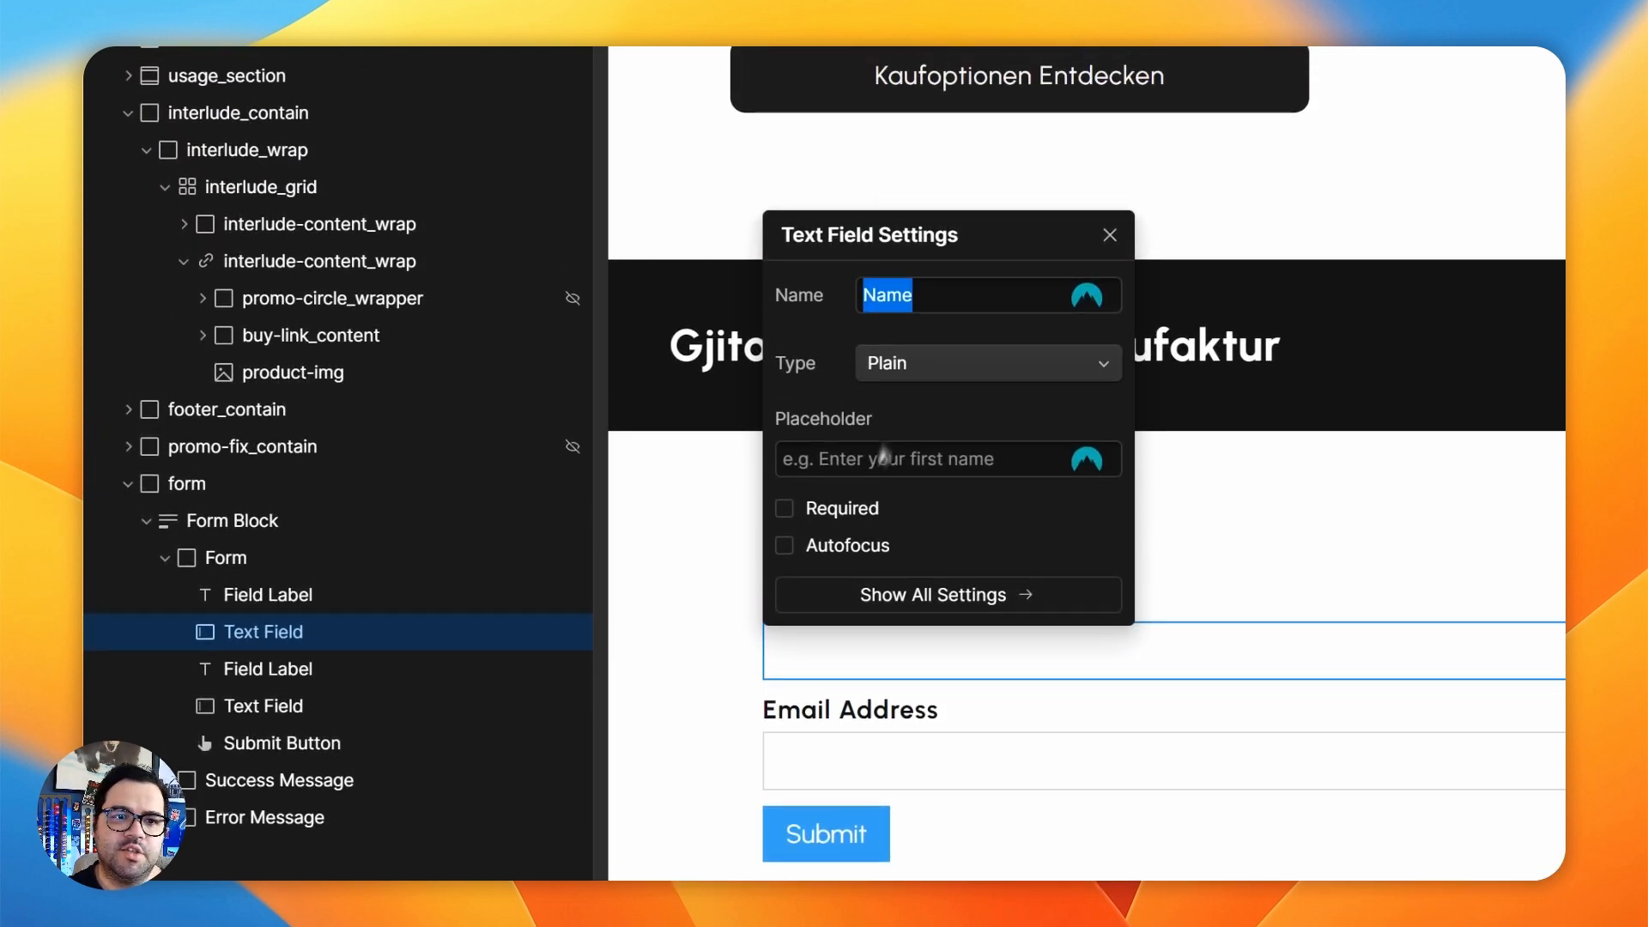
left_click(1035, 464)
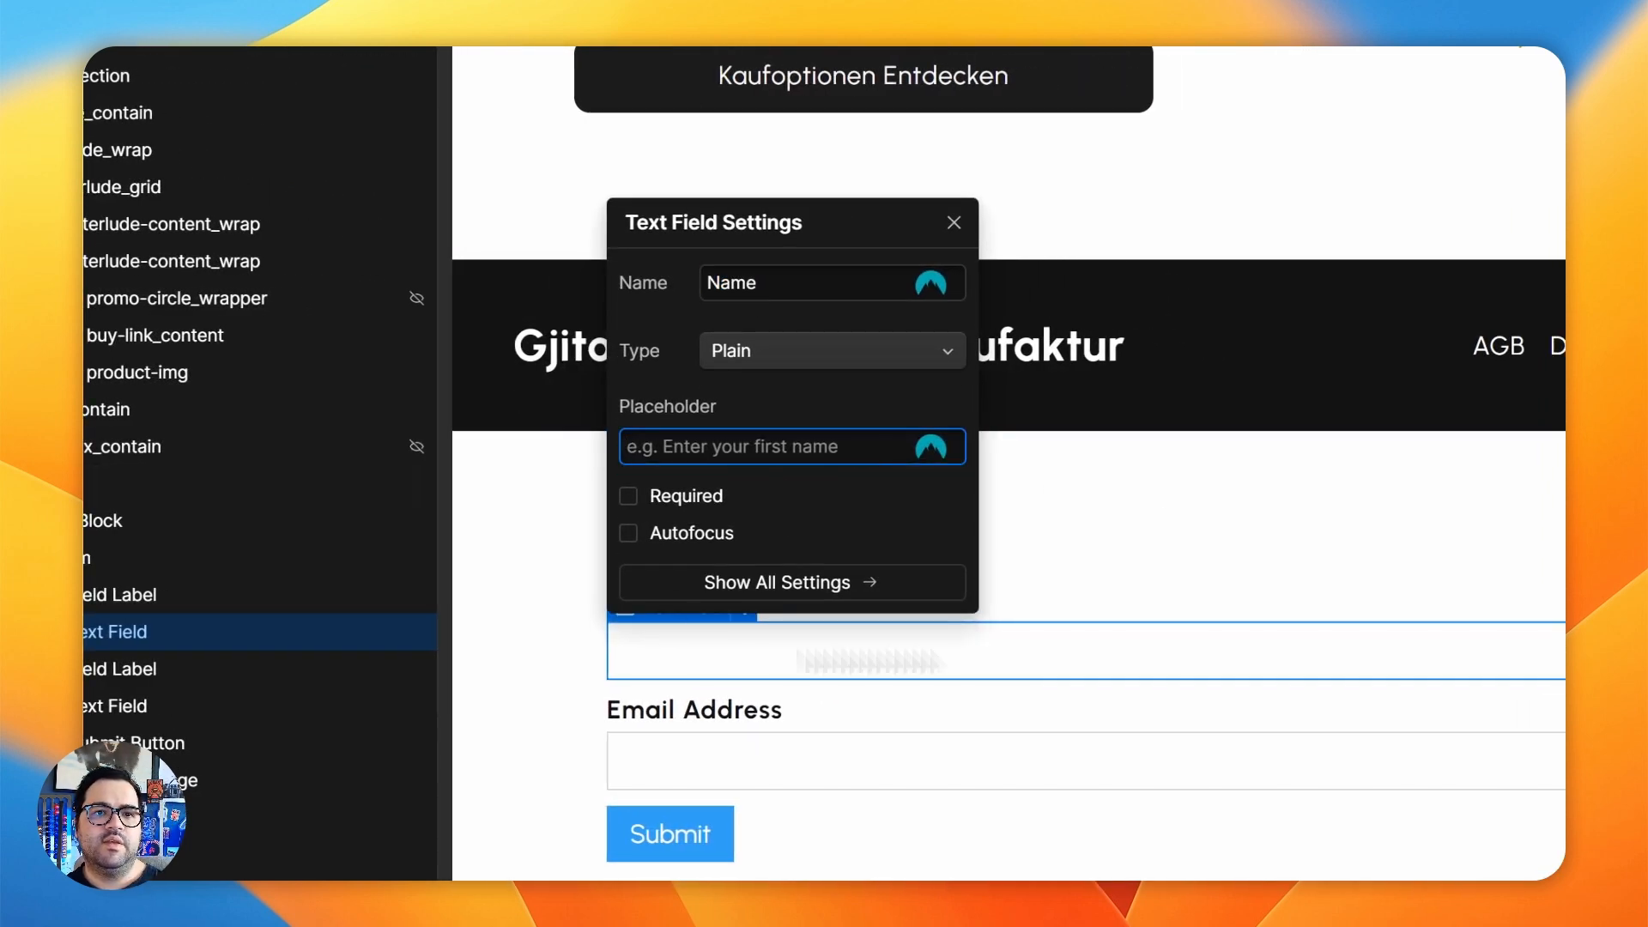
left_click(1102, 539)
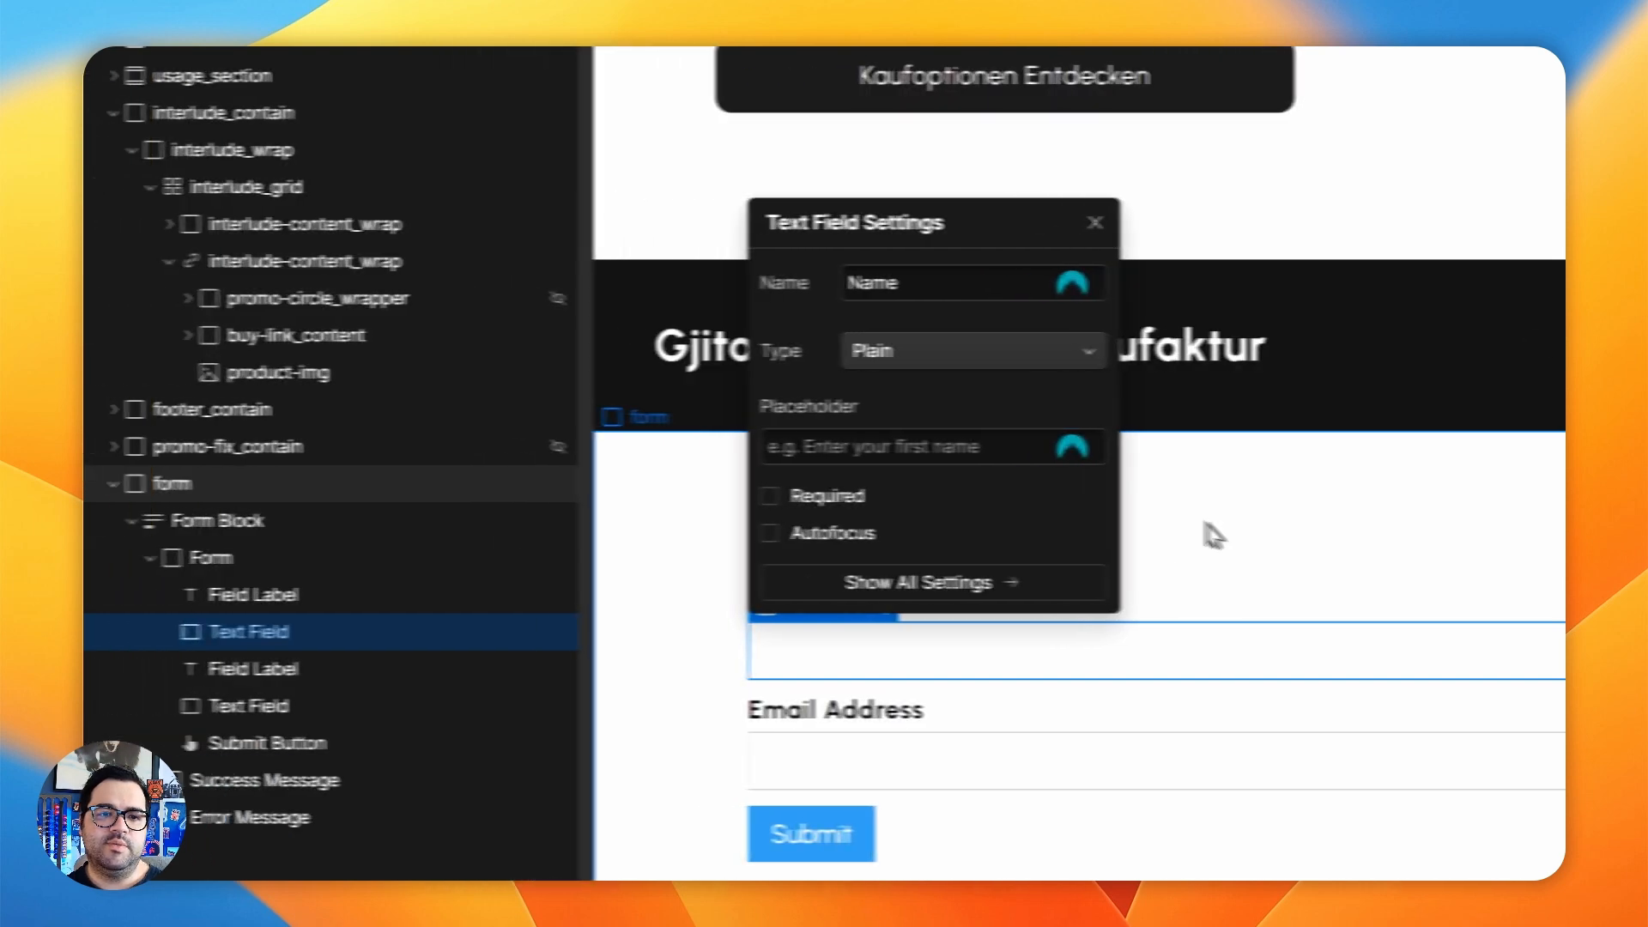
- Return to Mailchimp's Automations overview, reload it and recheck the Started, In Progress and Completed figures of TESTFORM 24
mouse_move(286, 505)
left_click(286, 572)
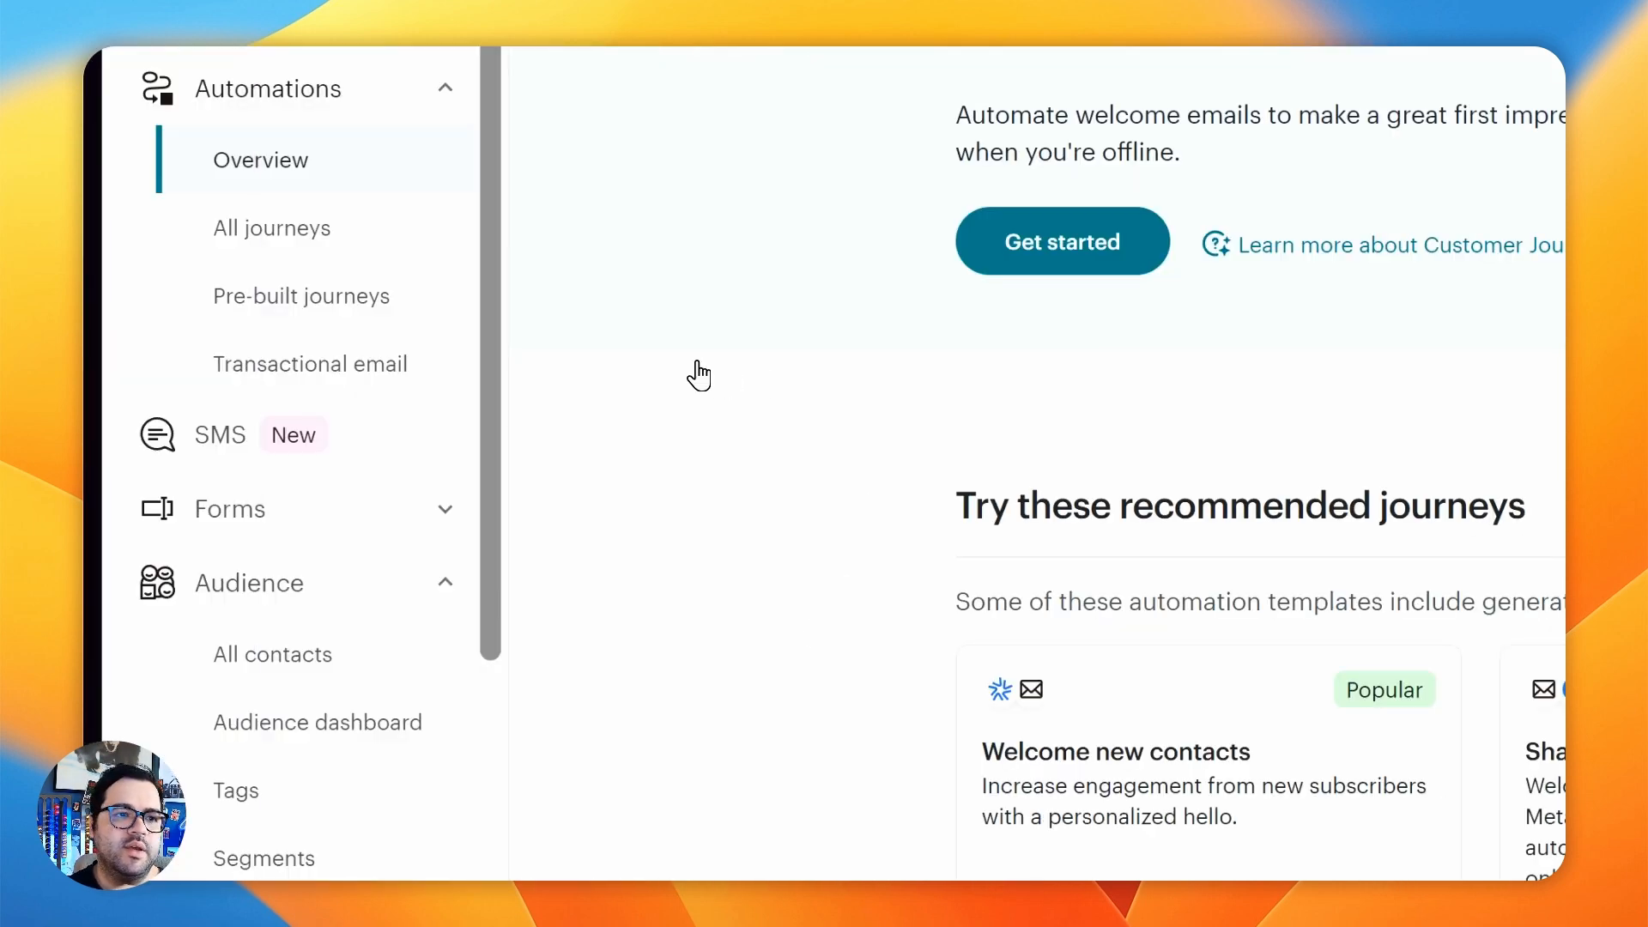
scroll(713, 375, "down", 5)
scroll(713, 375, "up", 10)
mouse_move(601, 61)
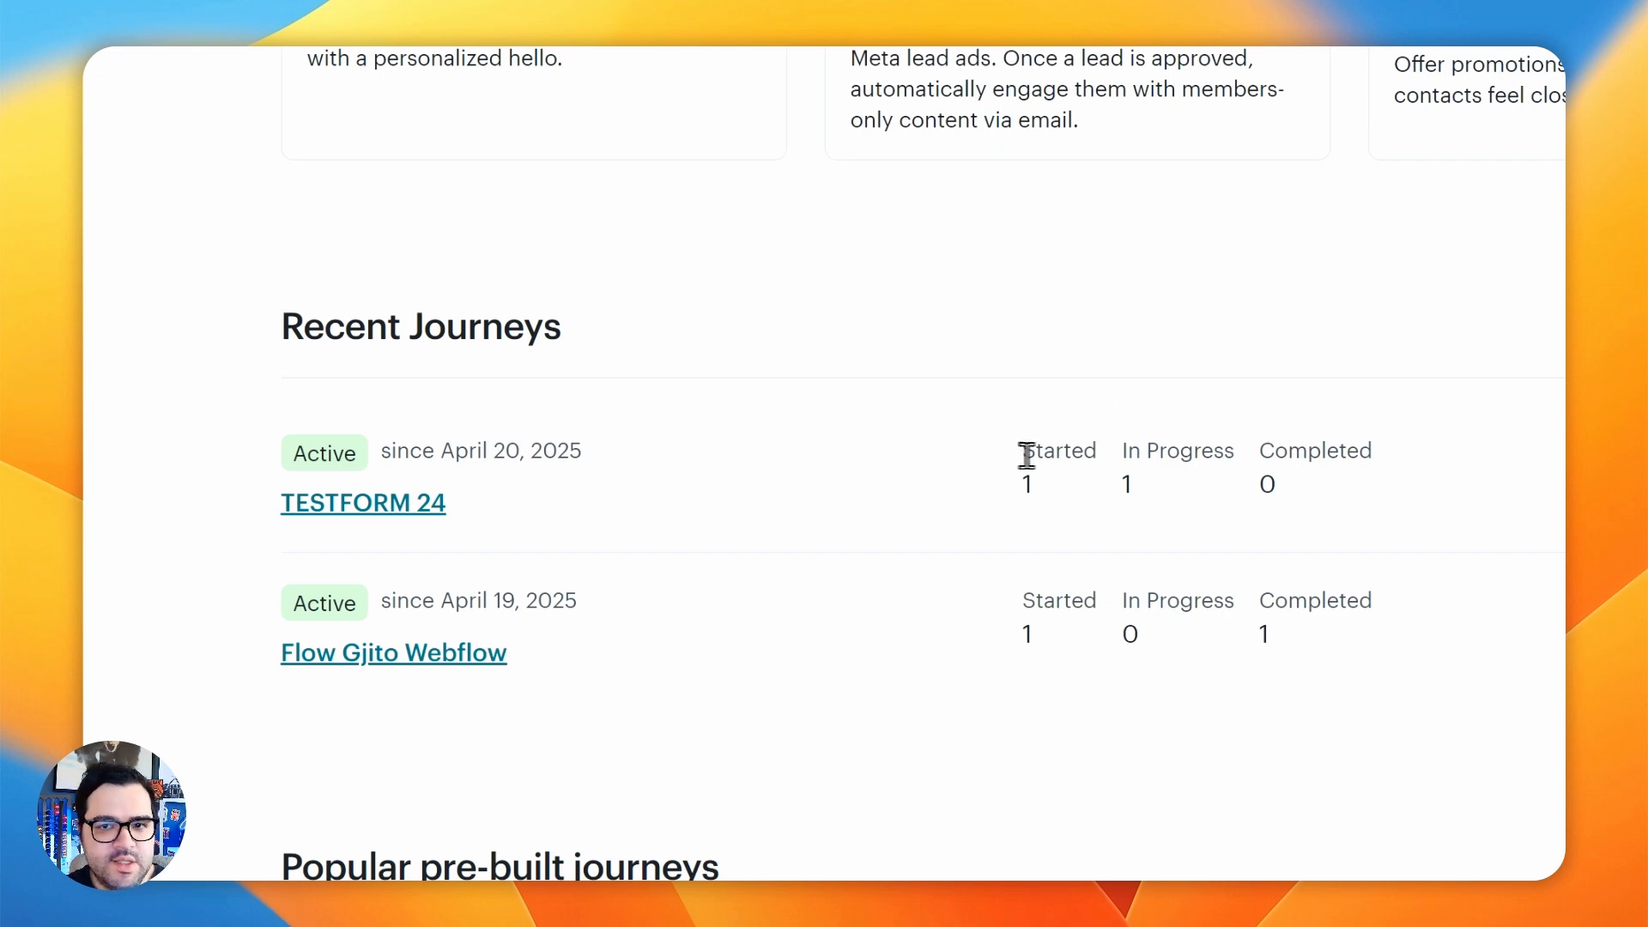
left_click(1165, 508)
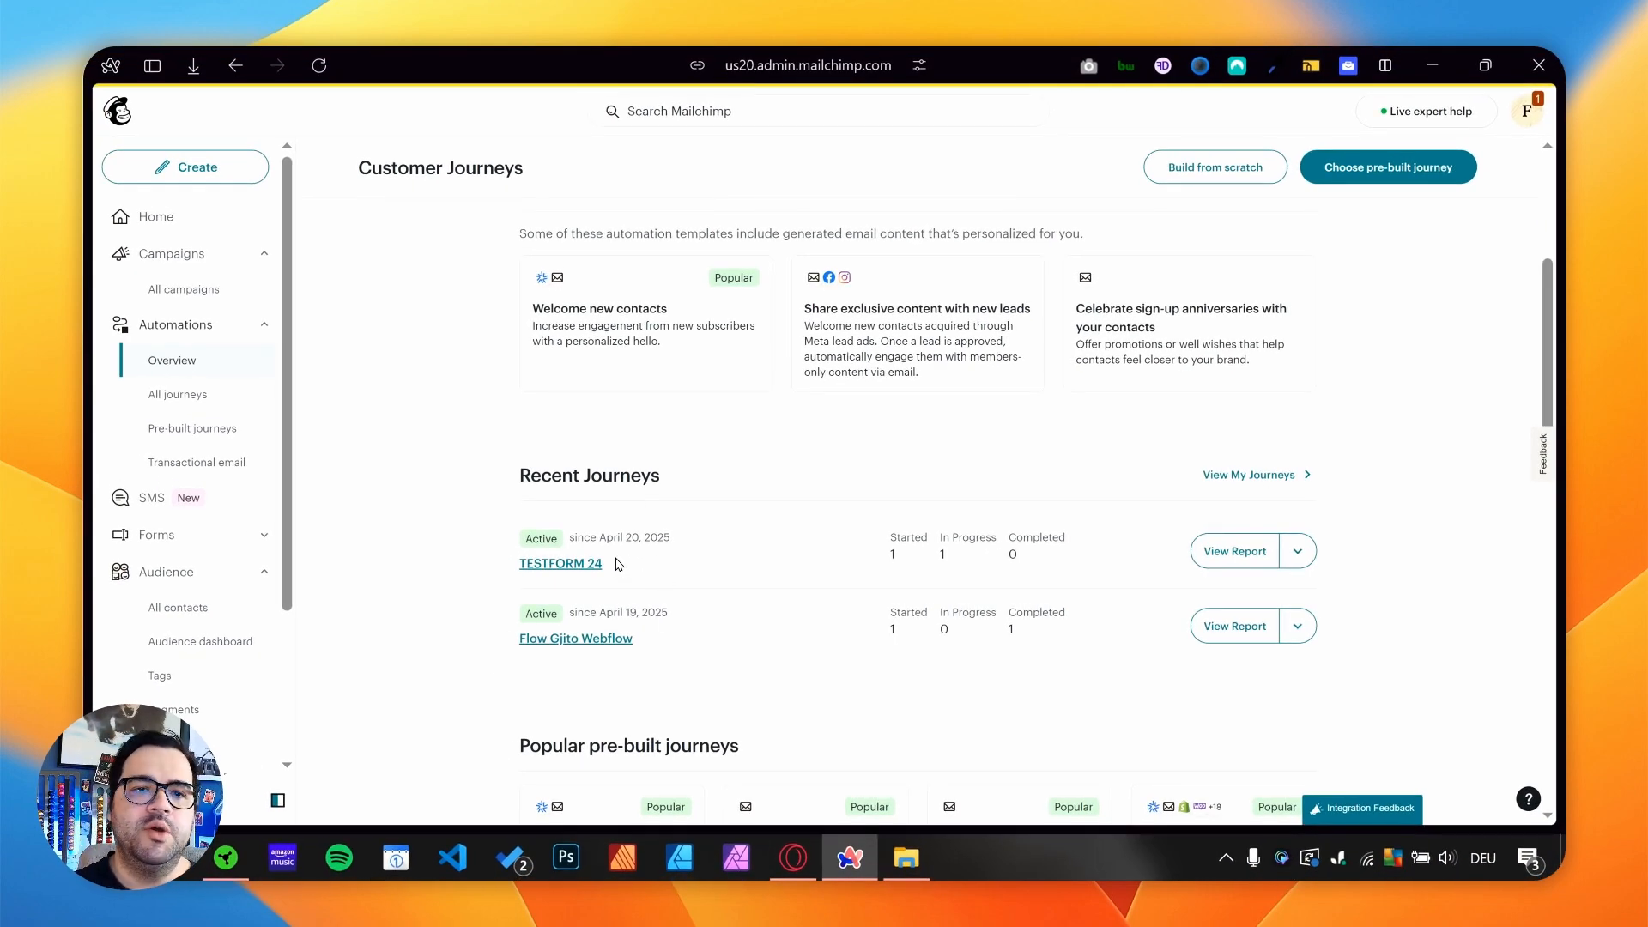
left_click(319, 65)
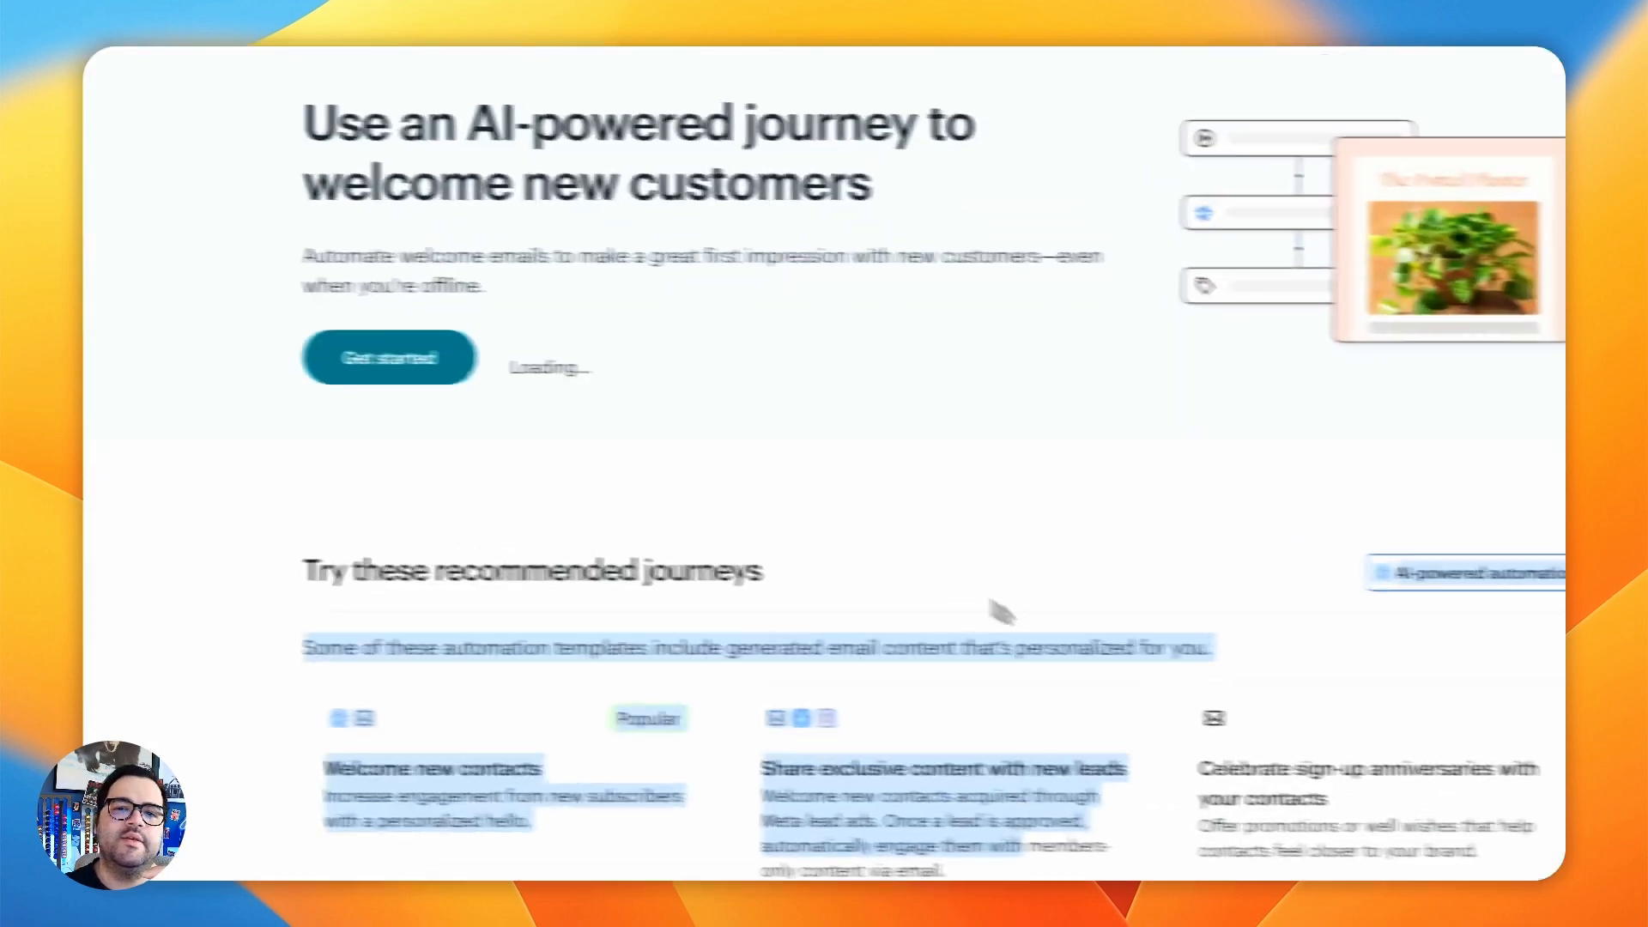
scroll(963, 453, "down", 3)
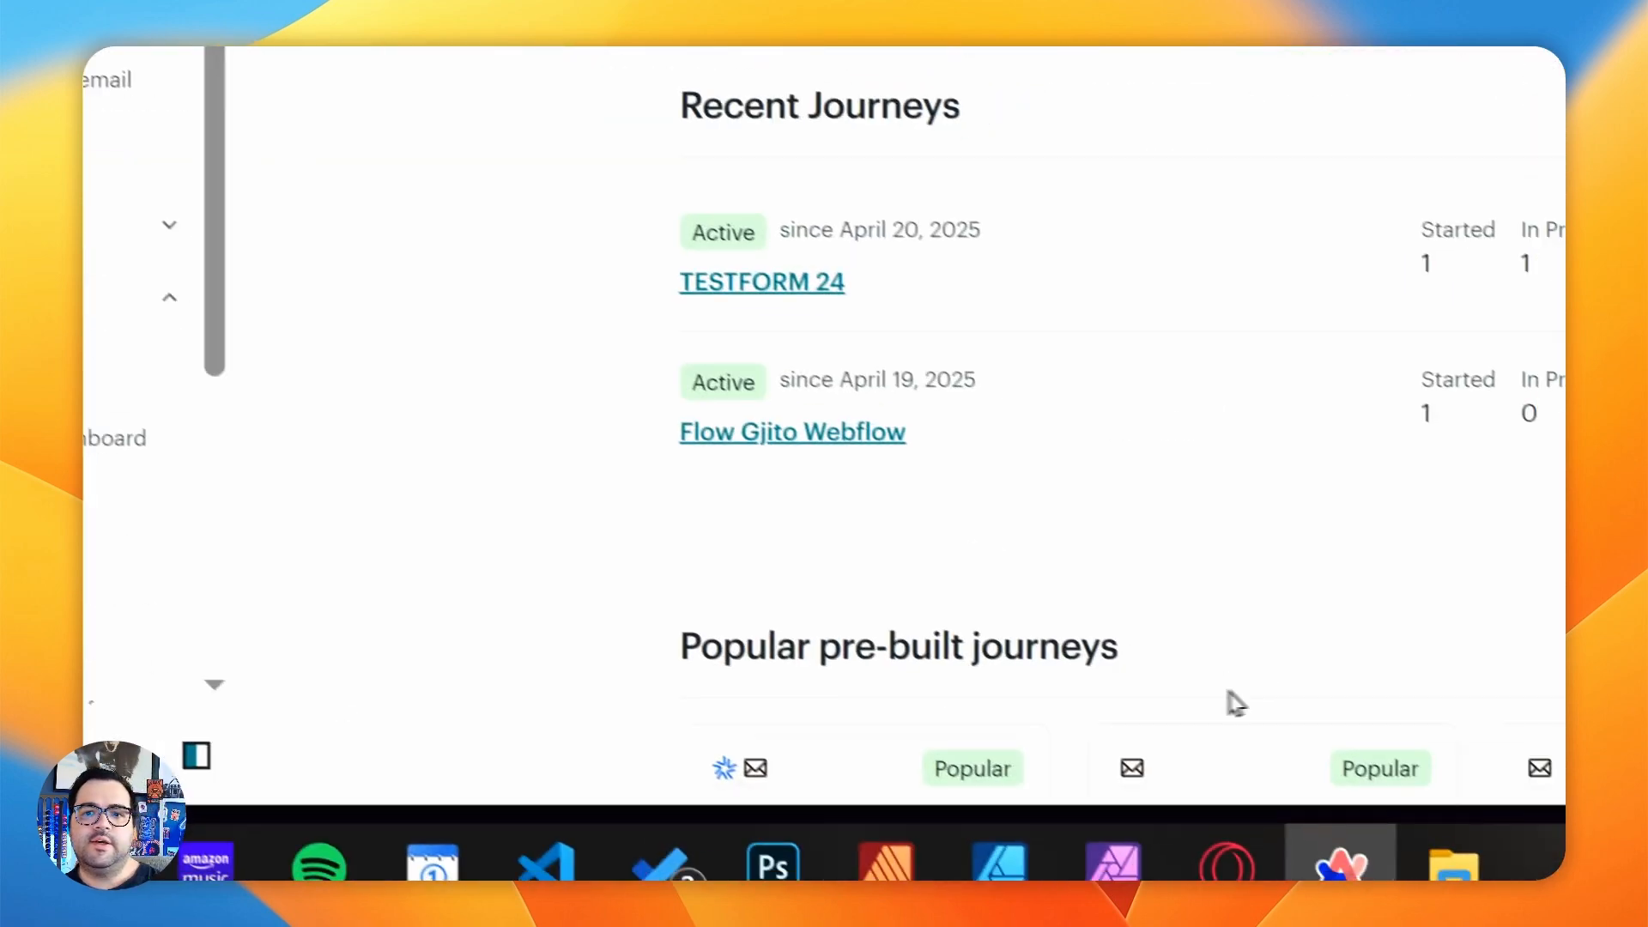
- Switch to Gmail and open the inbox of the Google account whose address was used for the form test
key("alt+Tab")
key("alt+Tab")
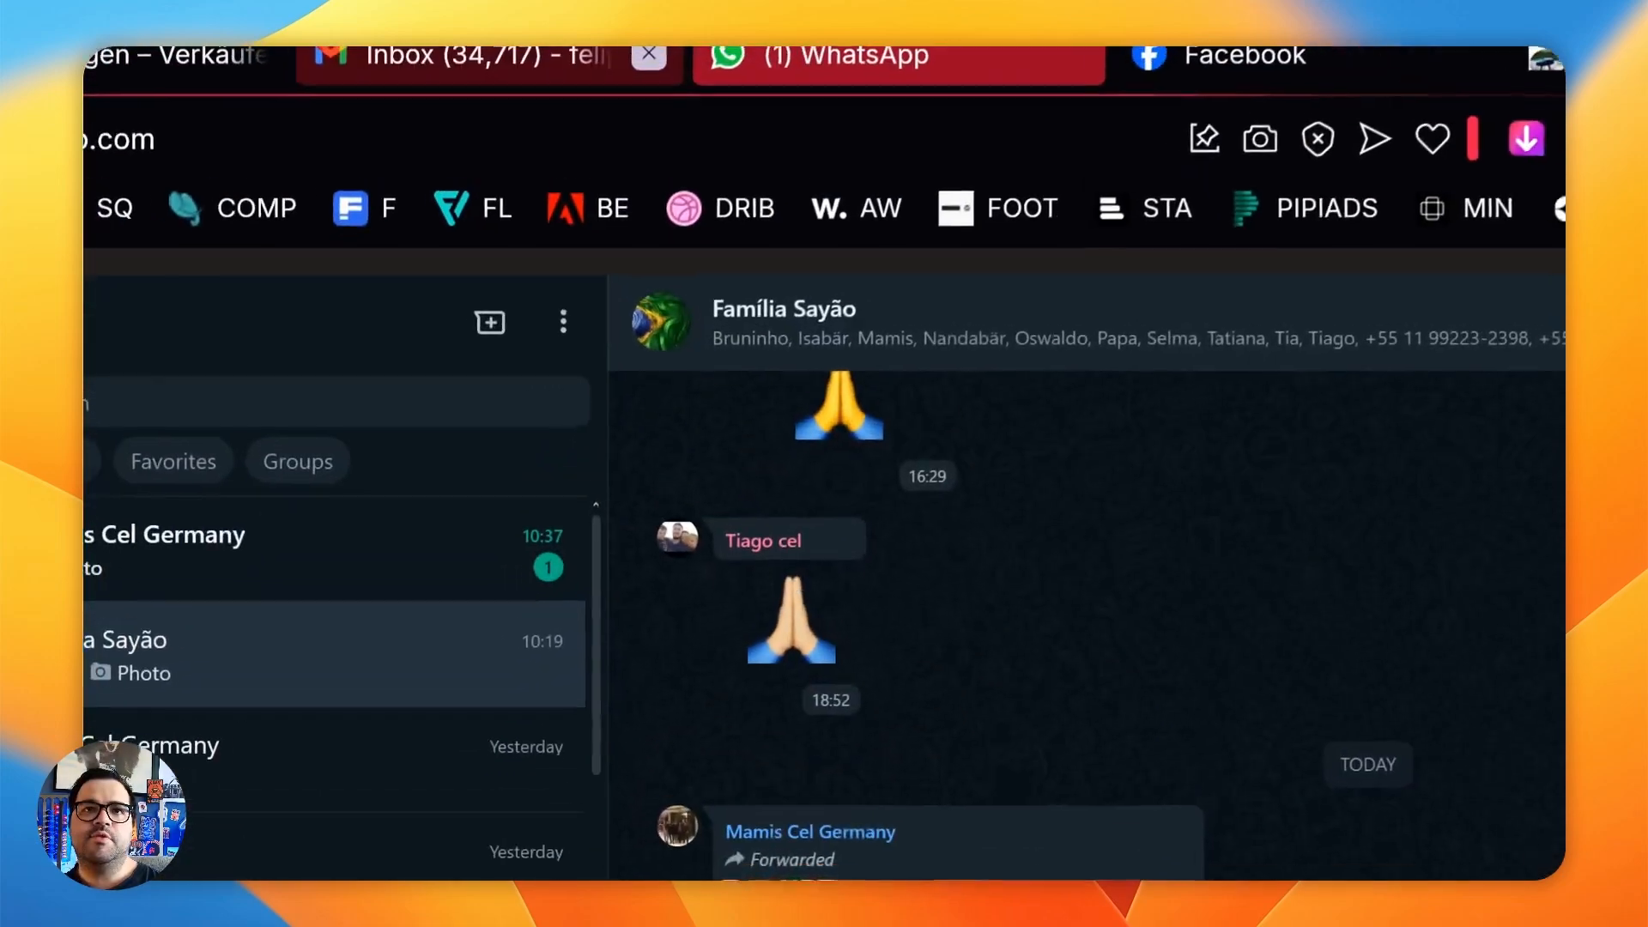
left_click(498, 57)
scroll(631, 540, "down", 15)
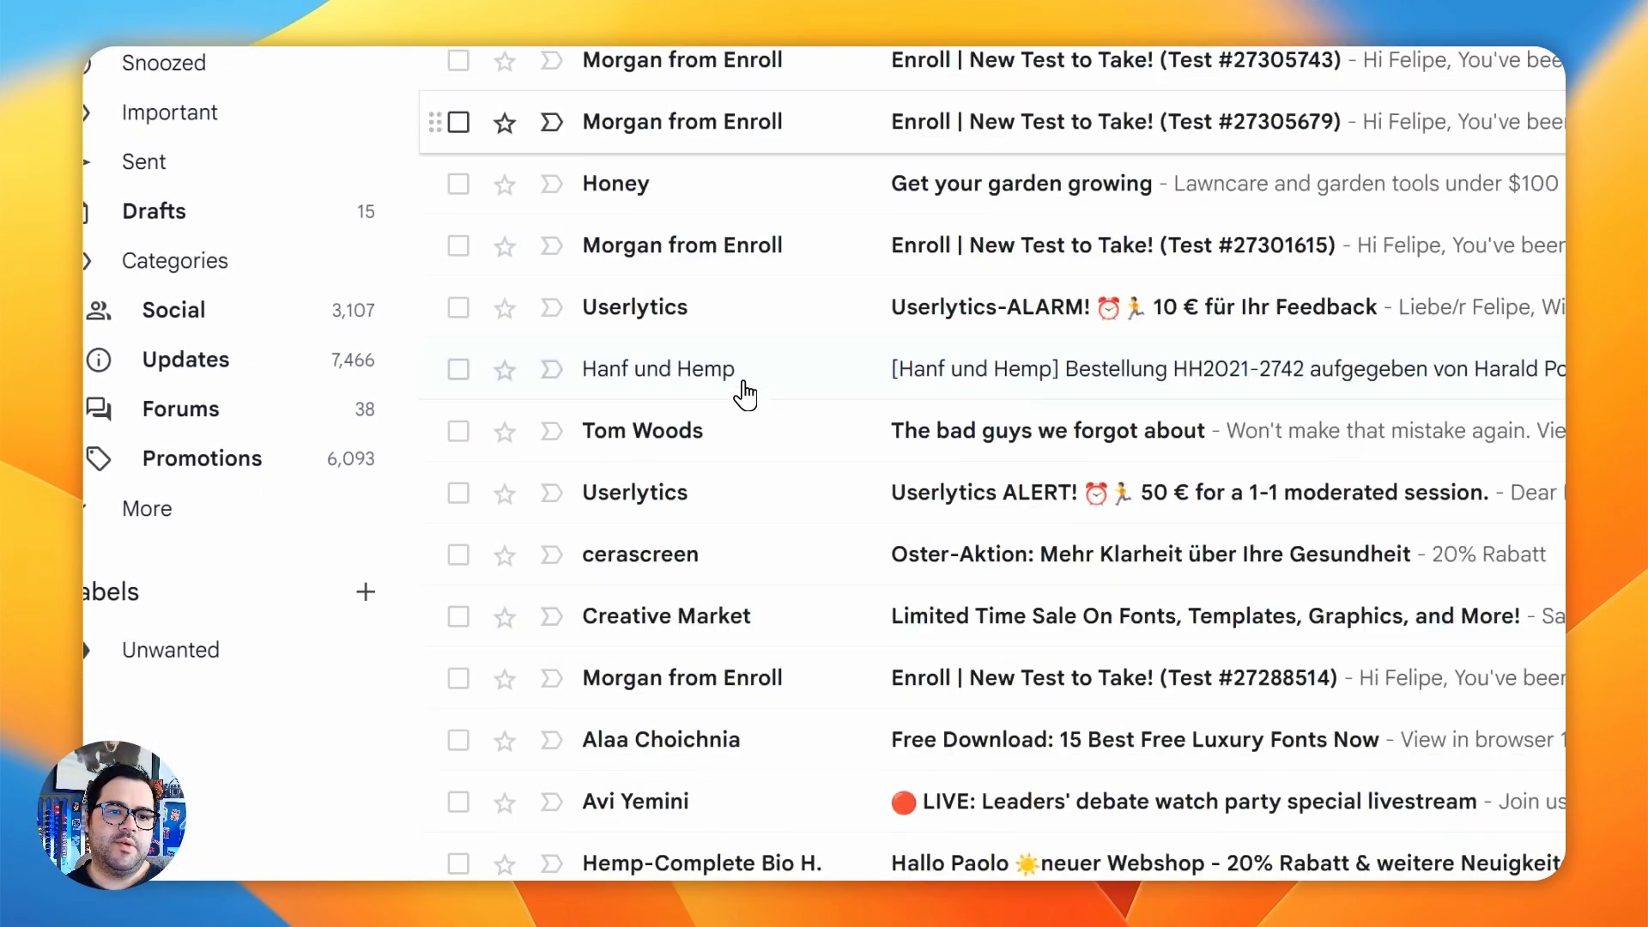
scroll(745, 393, "up", 15)
left_click(1538, 196)
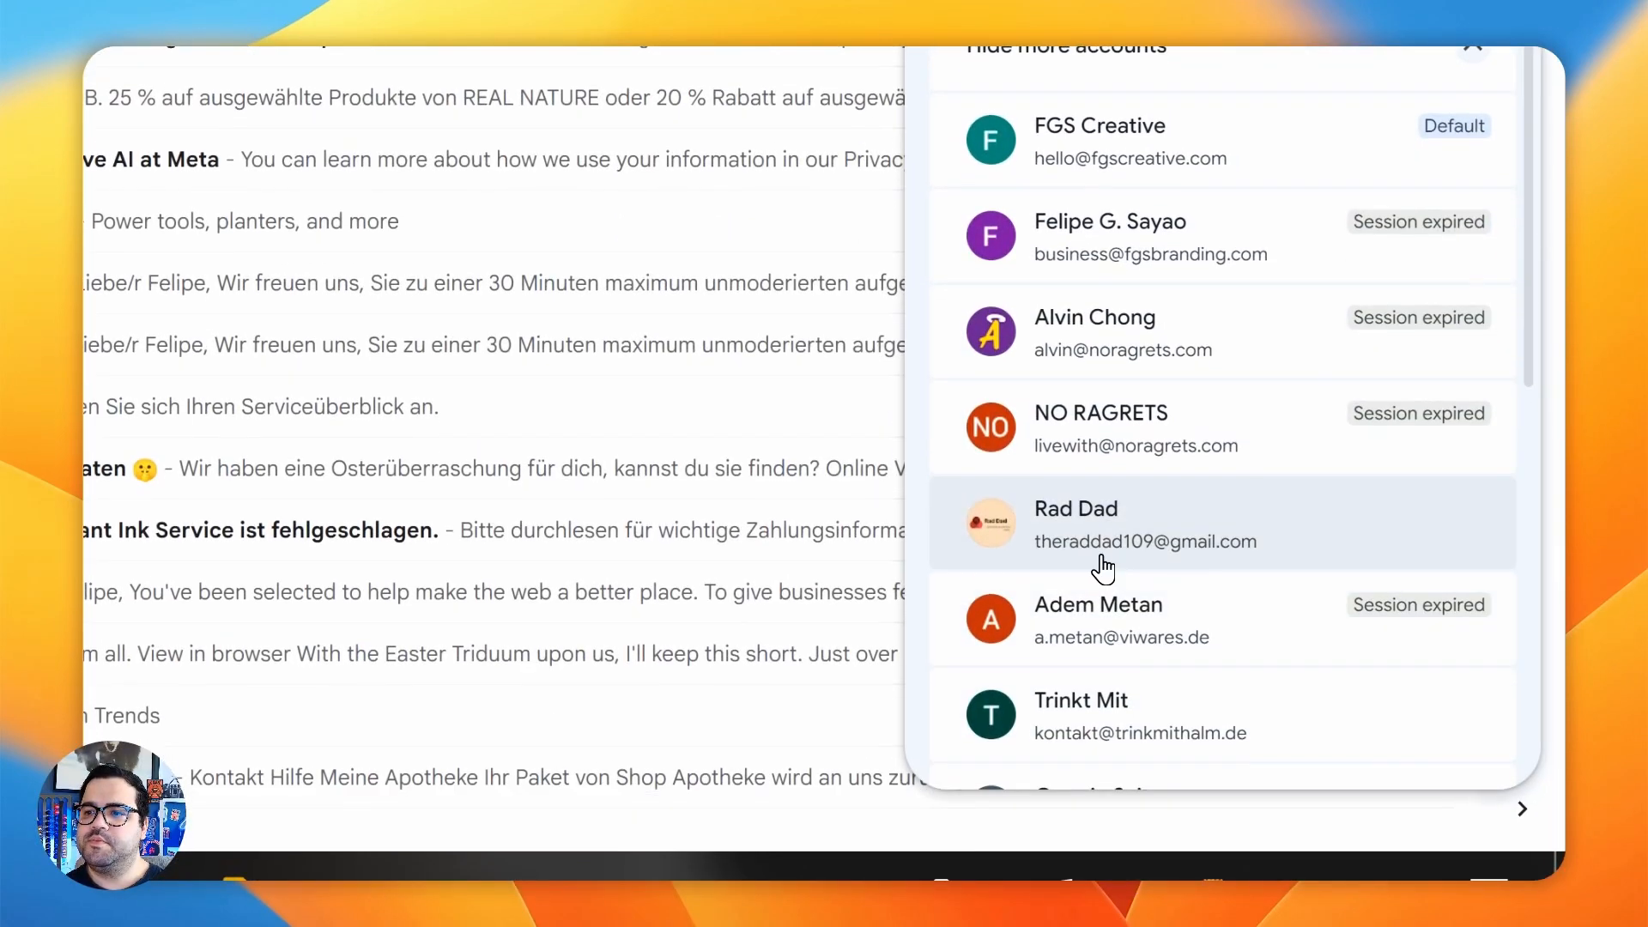
left_click(1107, 556)
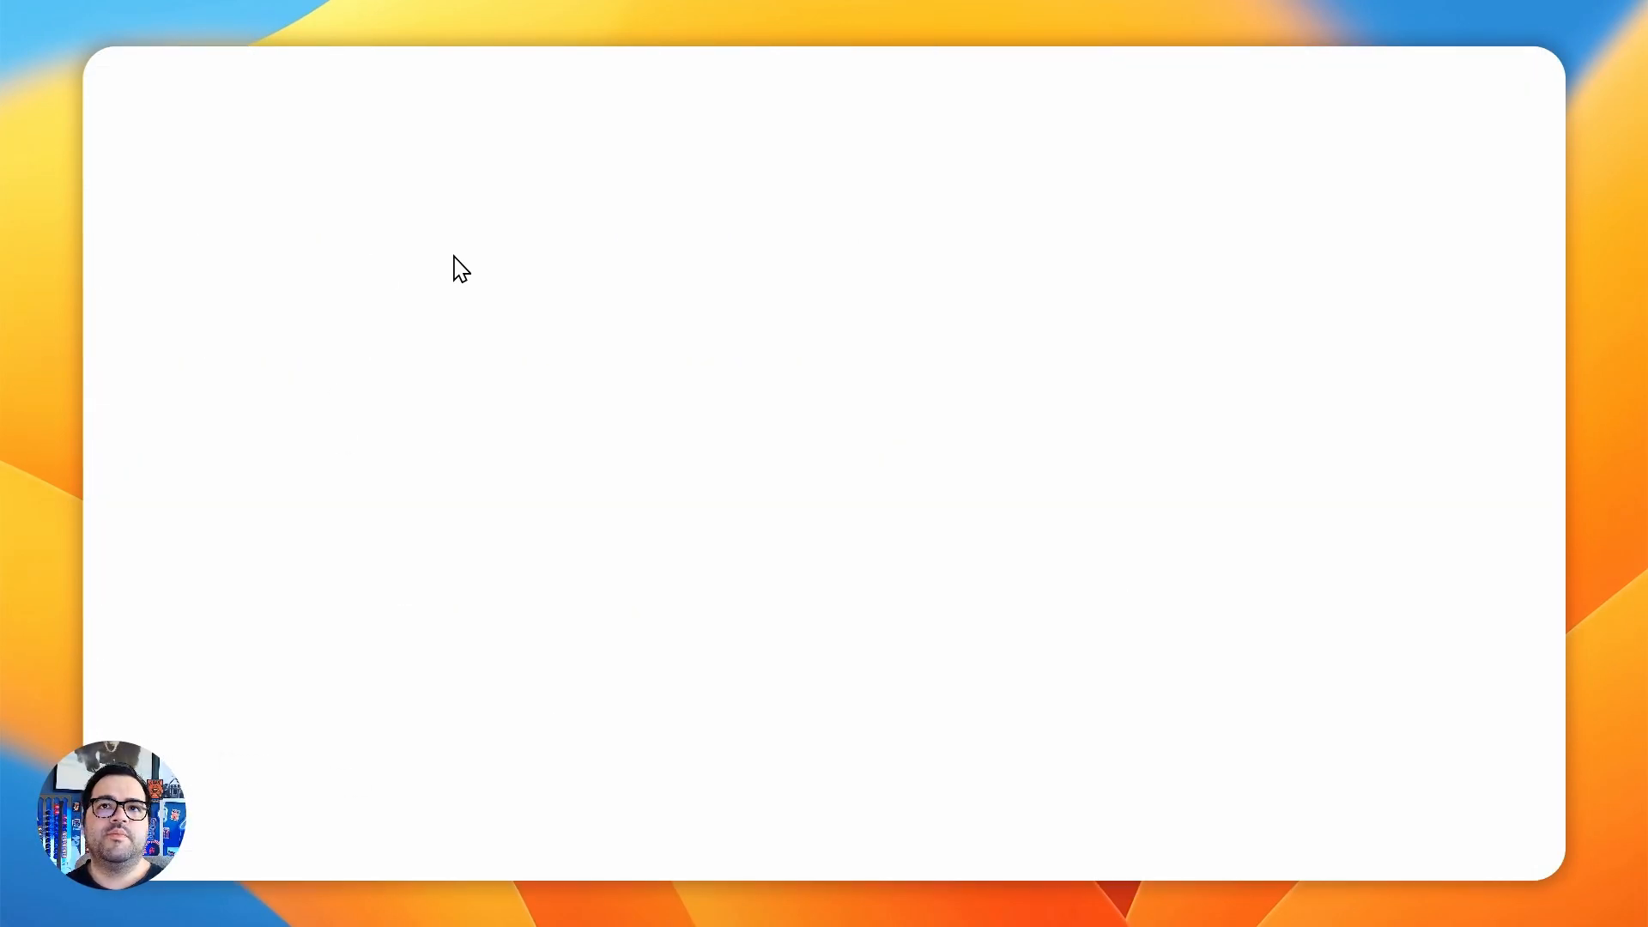
- Open the Gjito email with the subject "tezt" in the Gmail inbox and examine its content
key("alt+Tab")
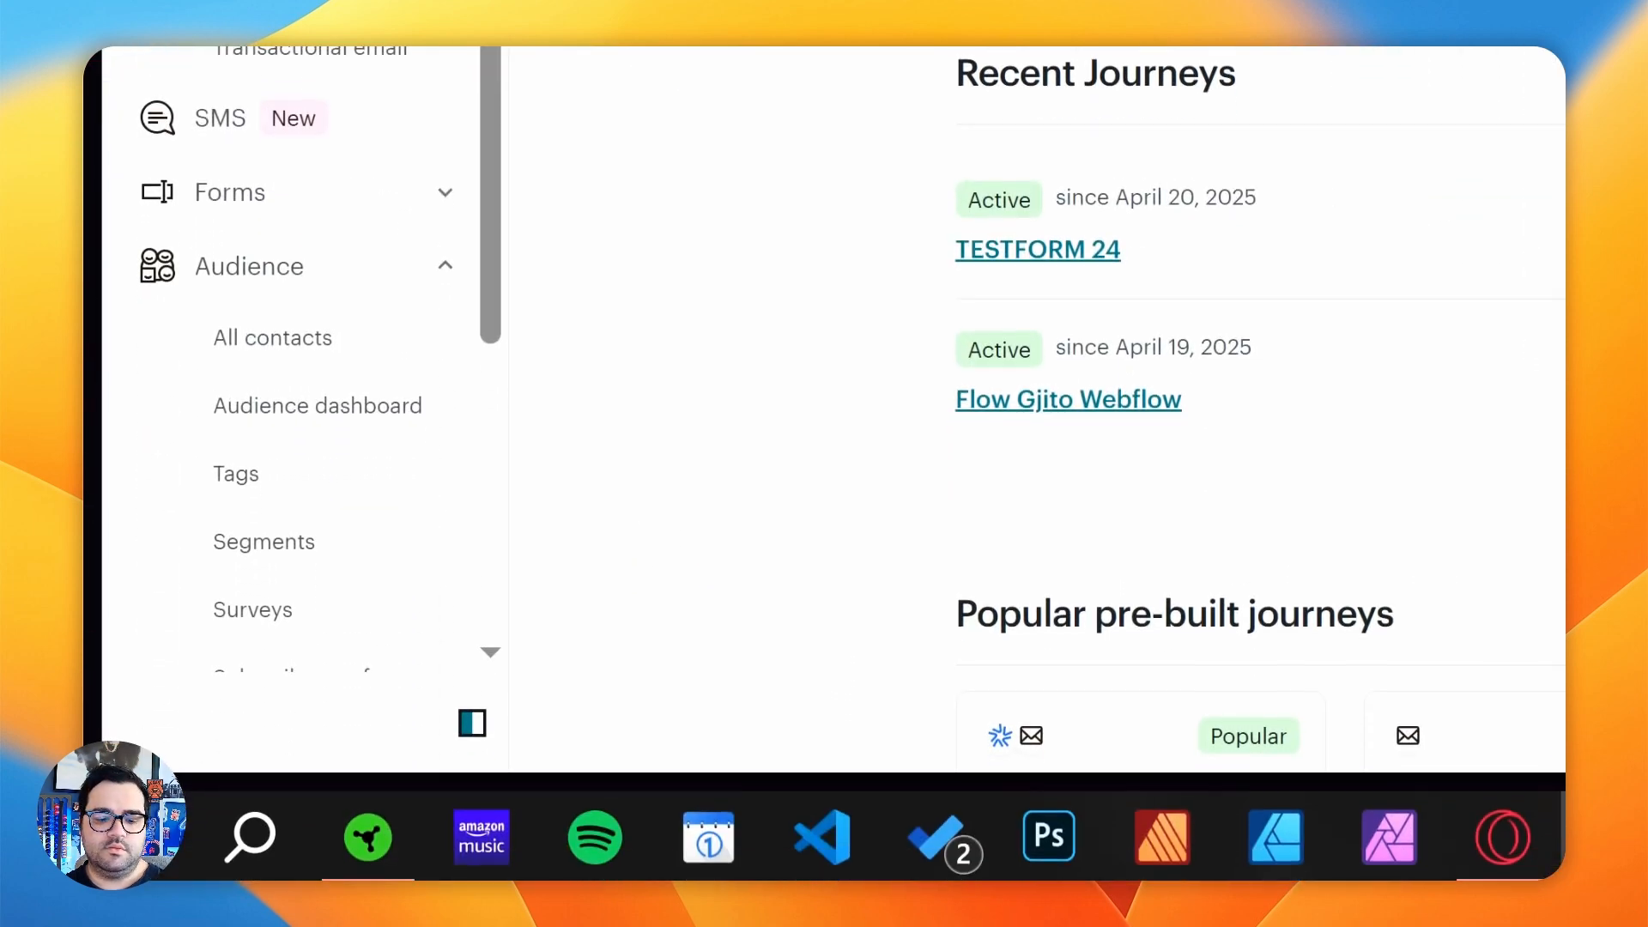
key("alt+Tab")
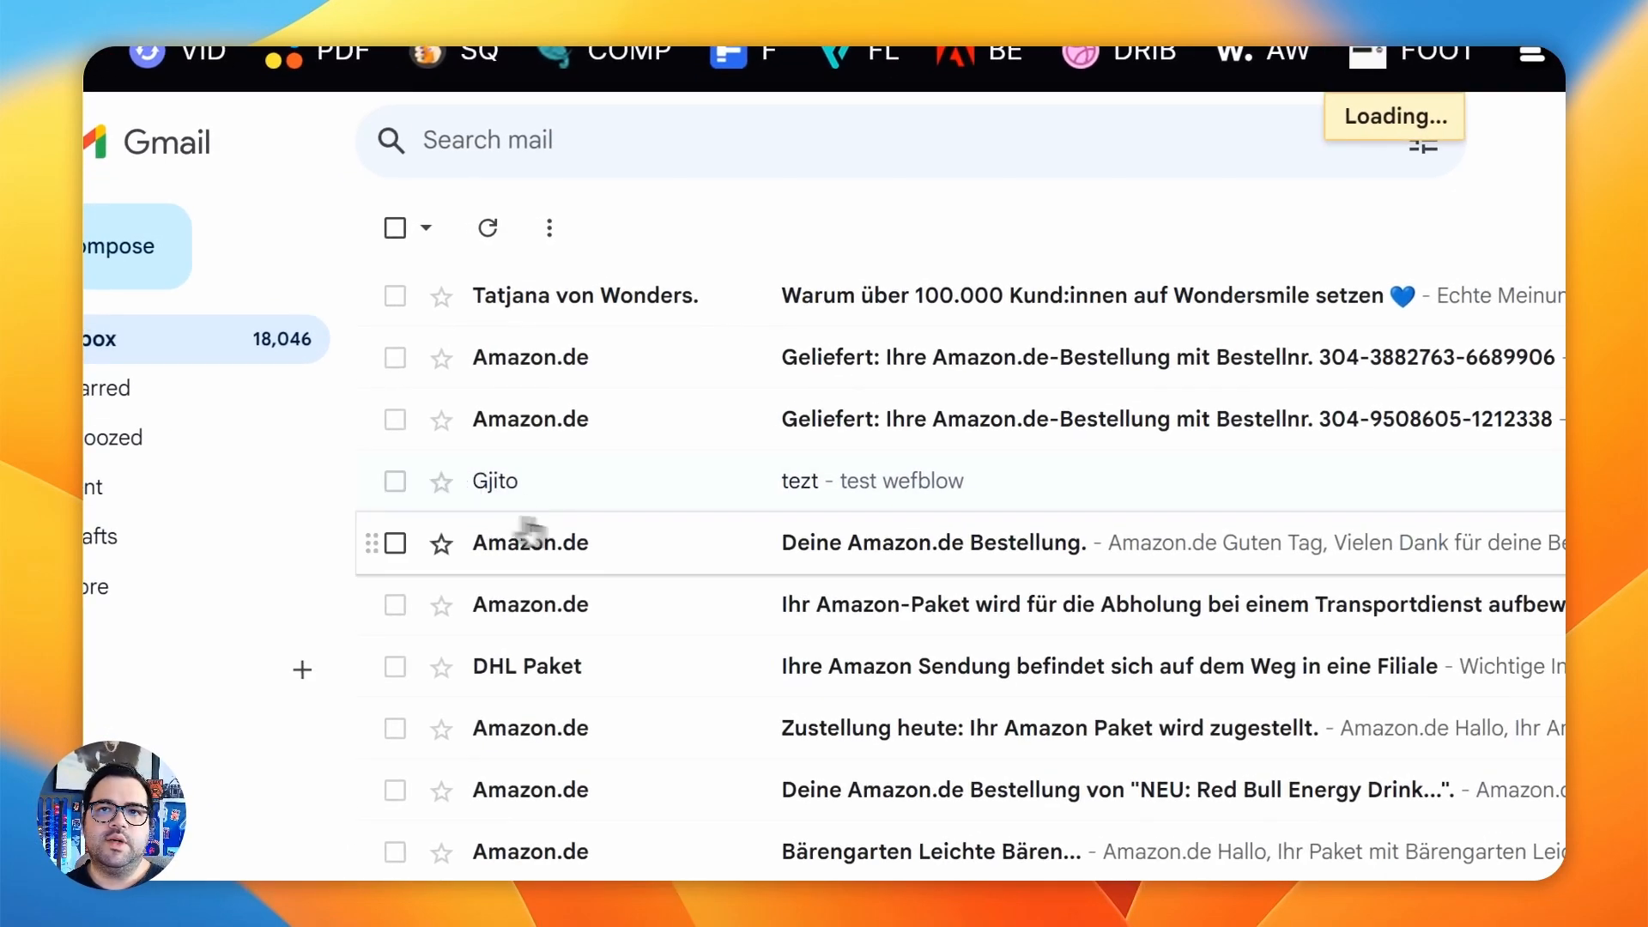
left_click(481, 496)
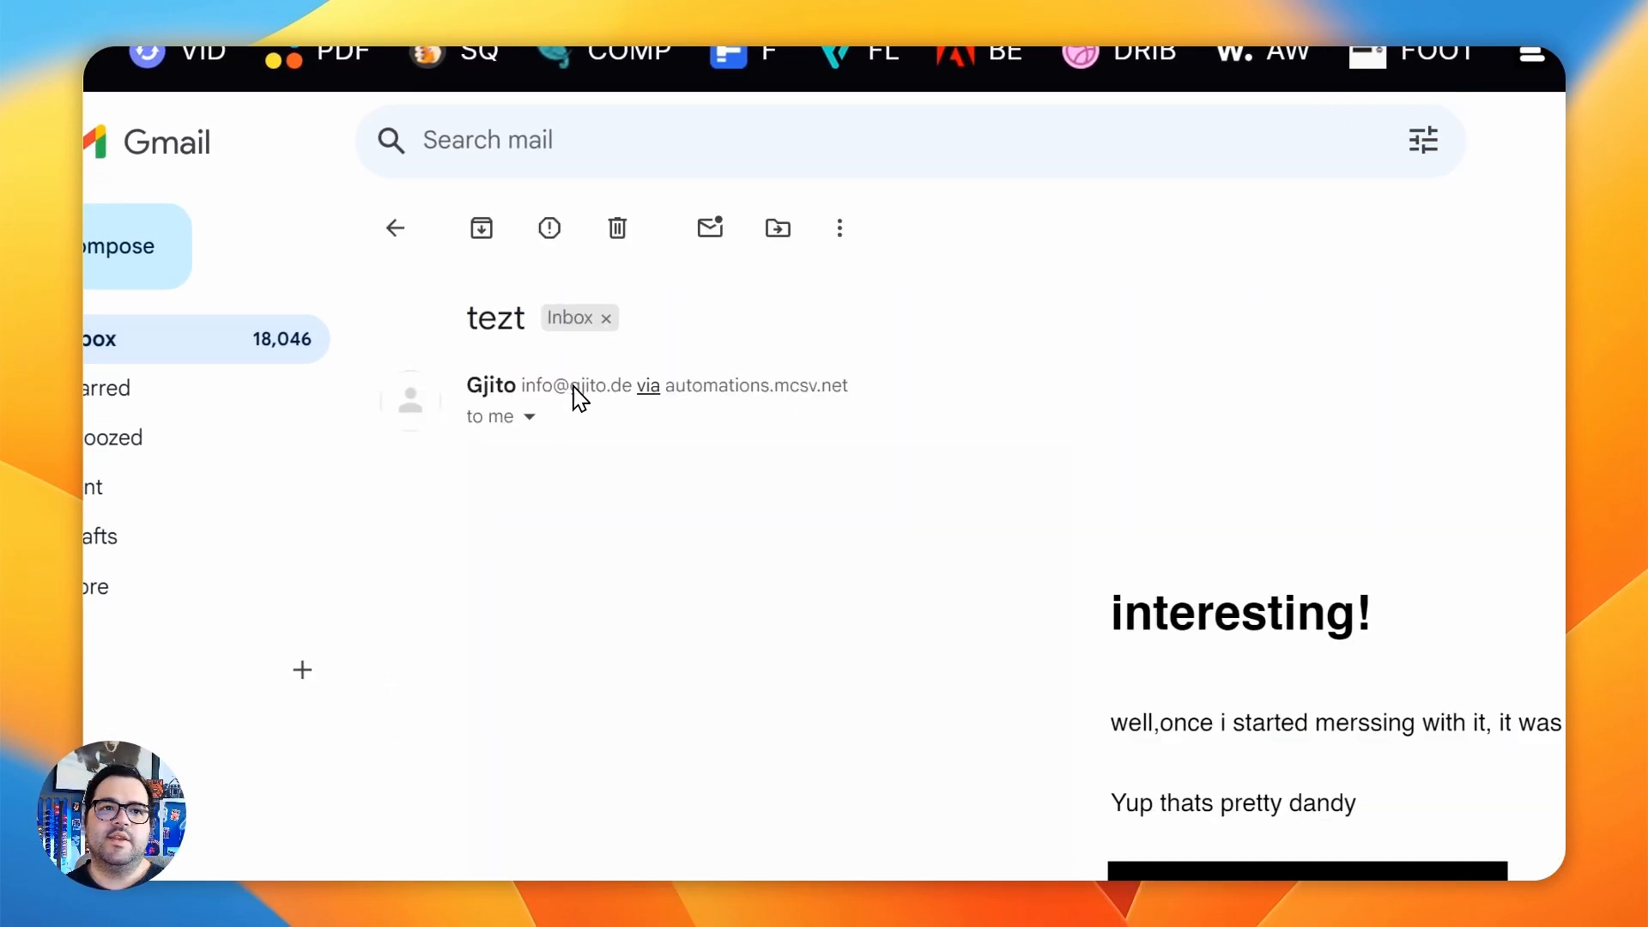
- Return to Mailchimp's Automations overview and compare the Started, In Progress and Completed figures of TESTFORM 24 and Flow Gjito Webflow
key("alt+Tab")
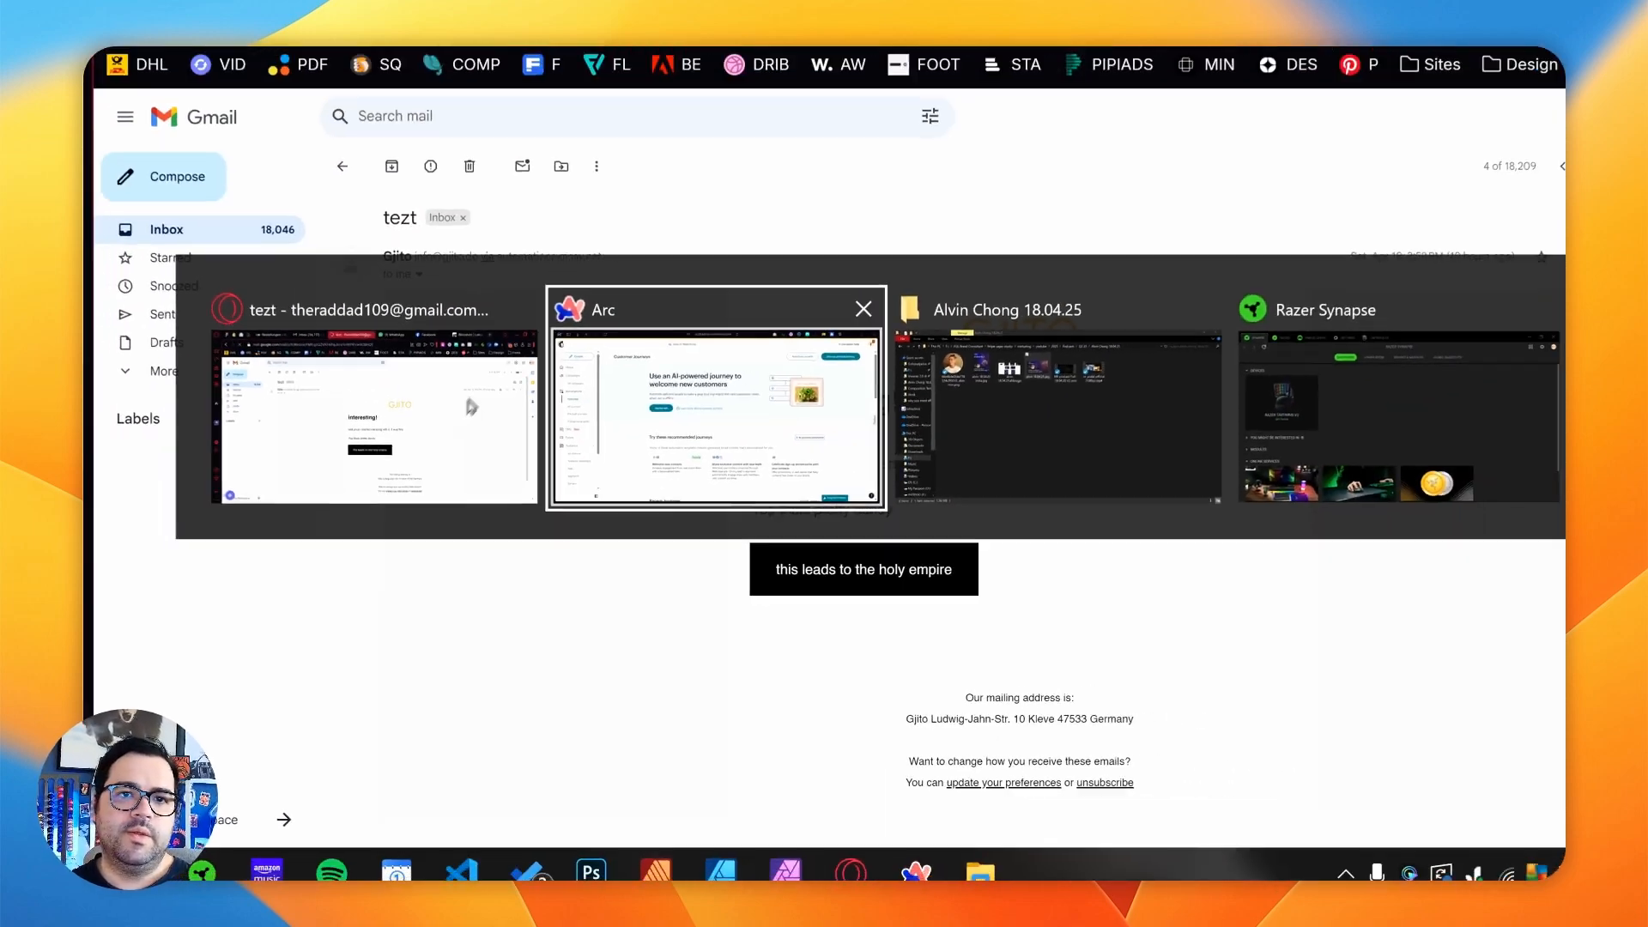
left_click(788, 387)
scroll(926, 369, "down", 5)
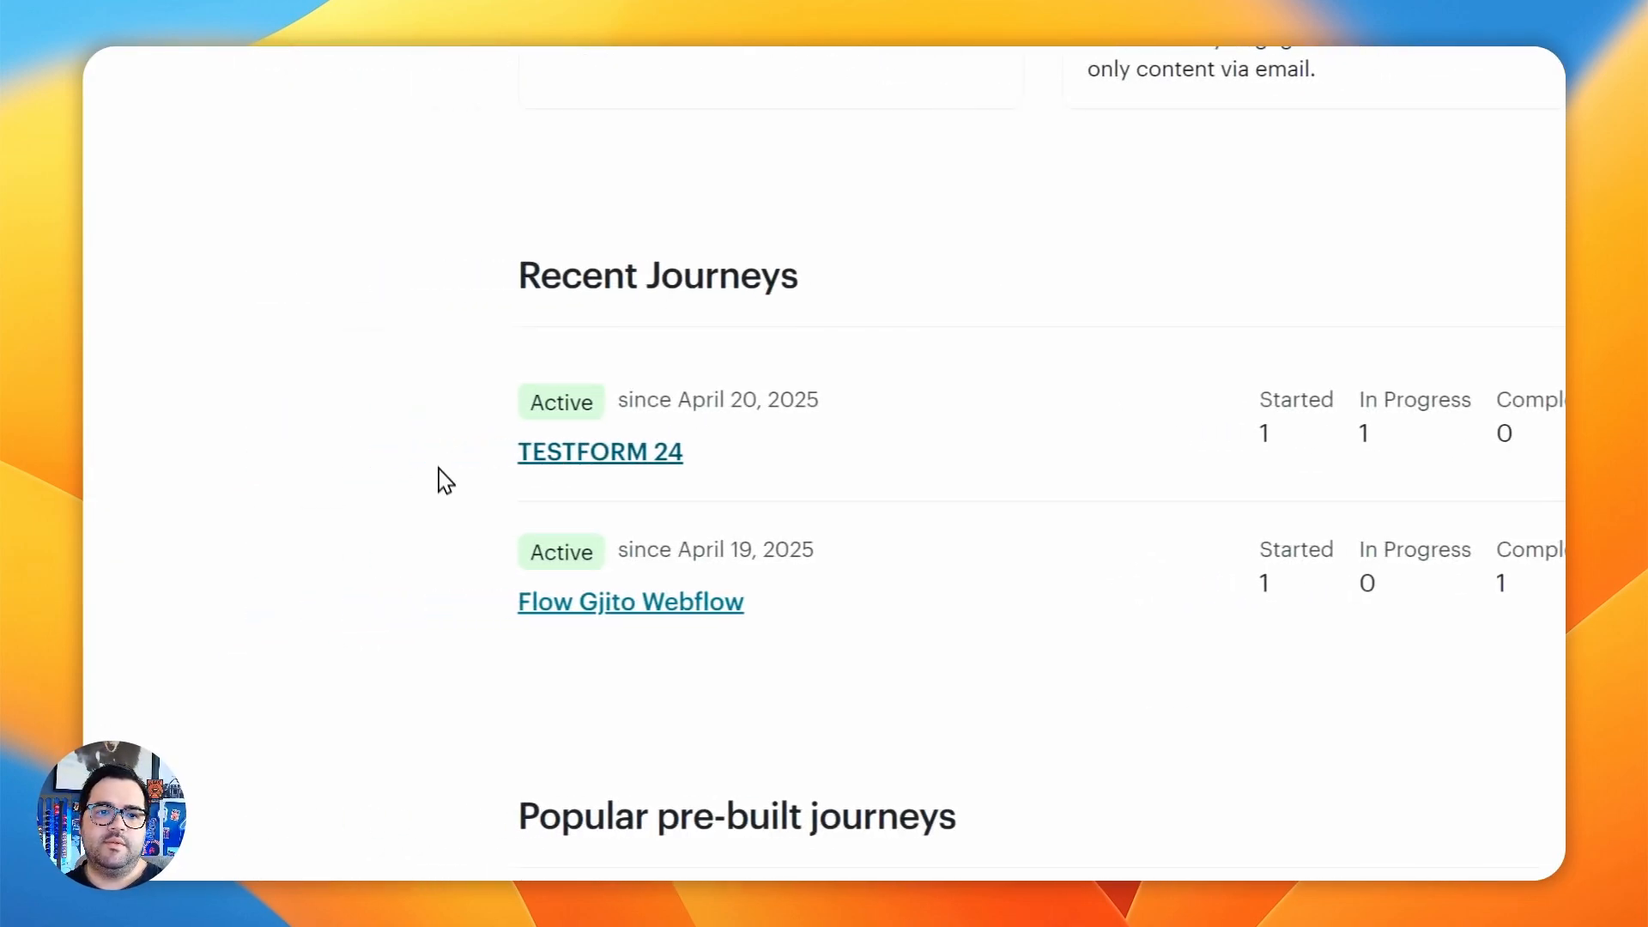
scroll(708, 540, "up", 5)
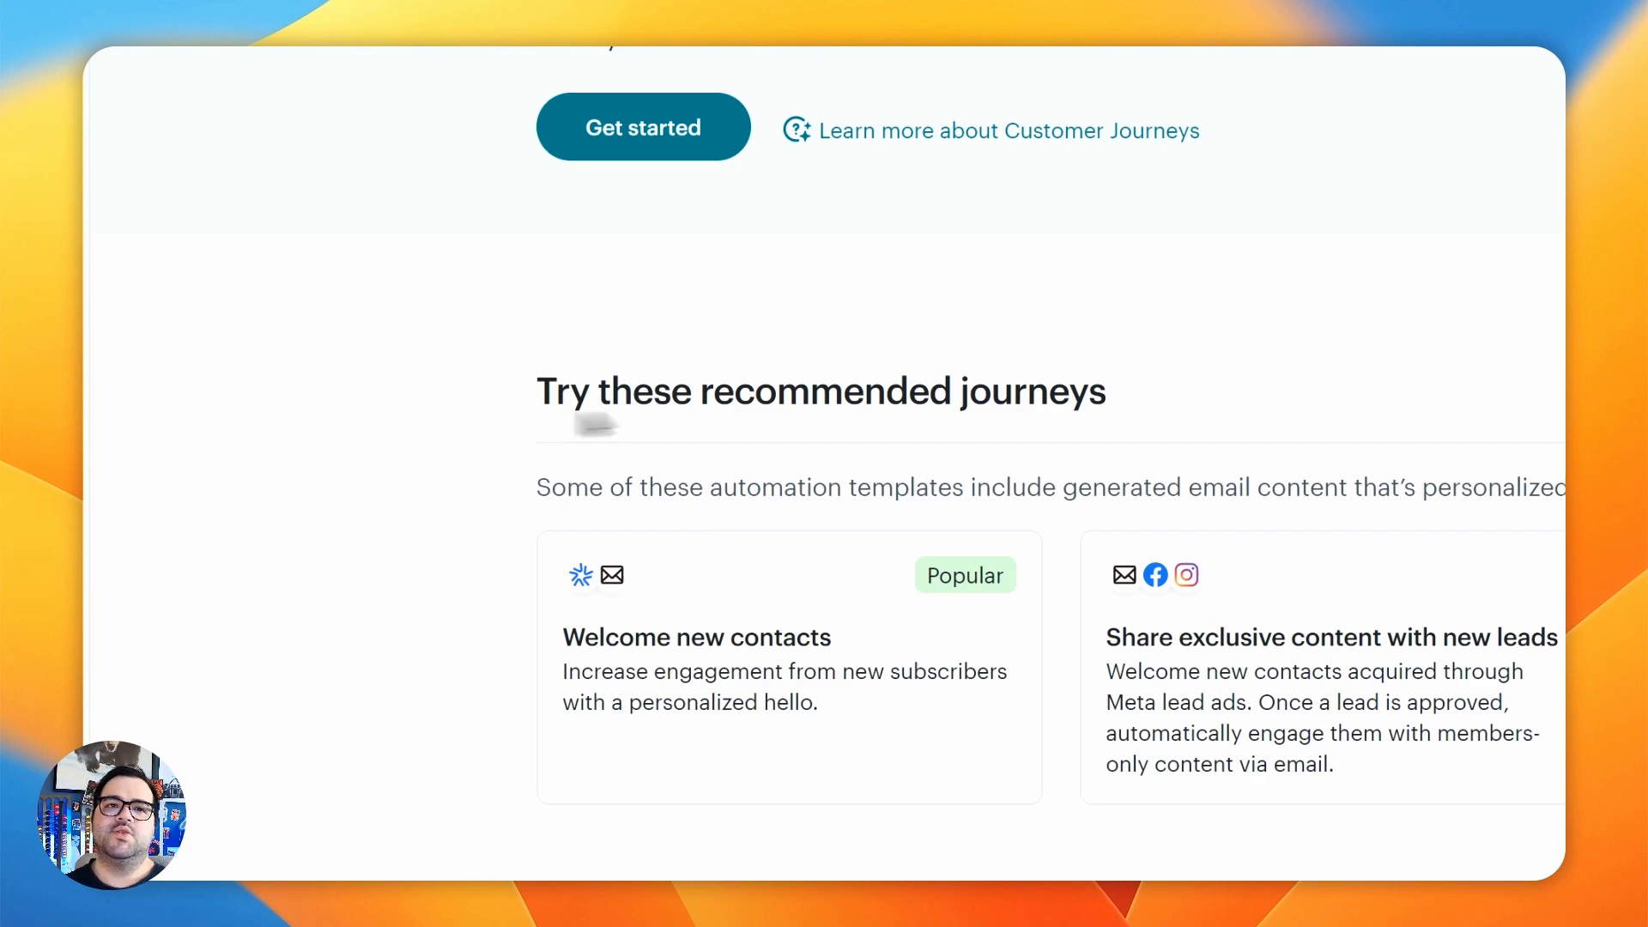